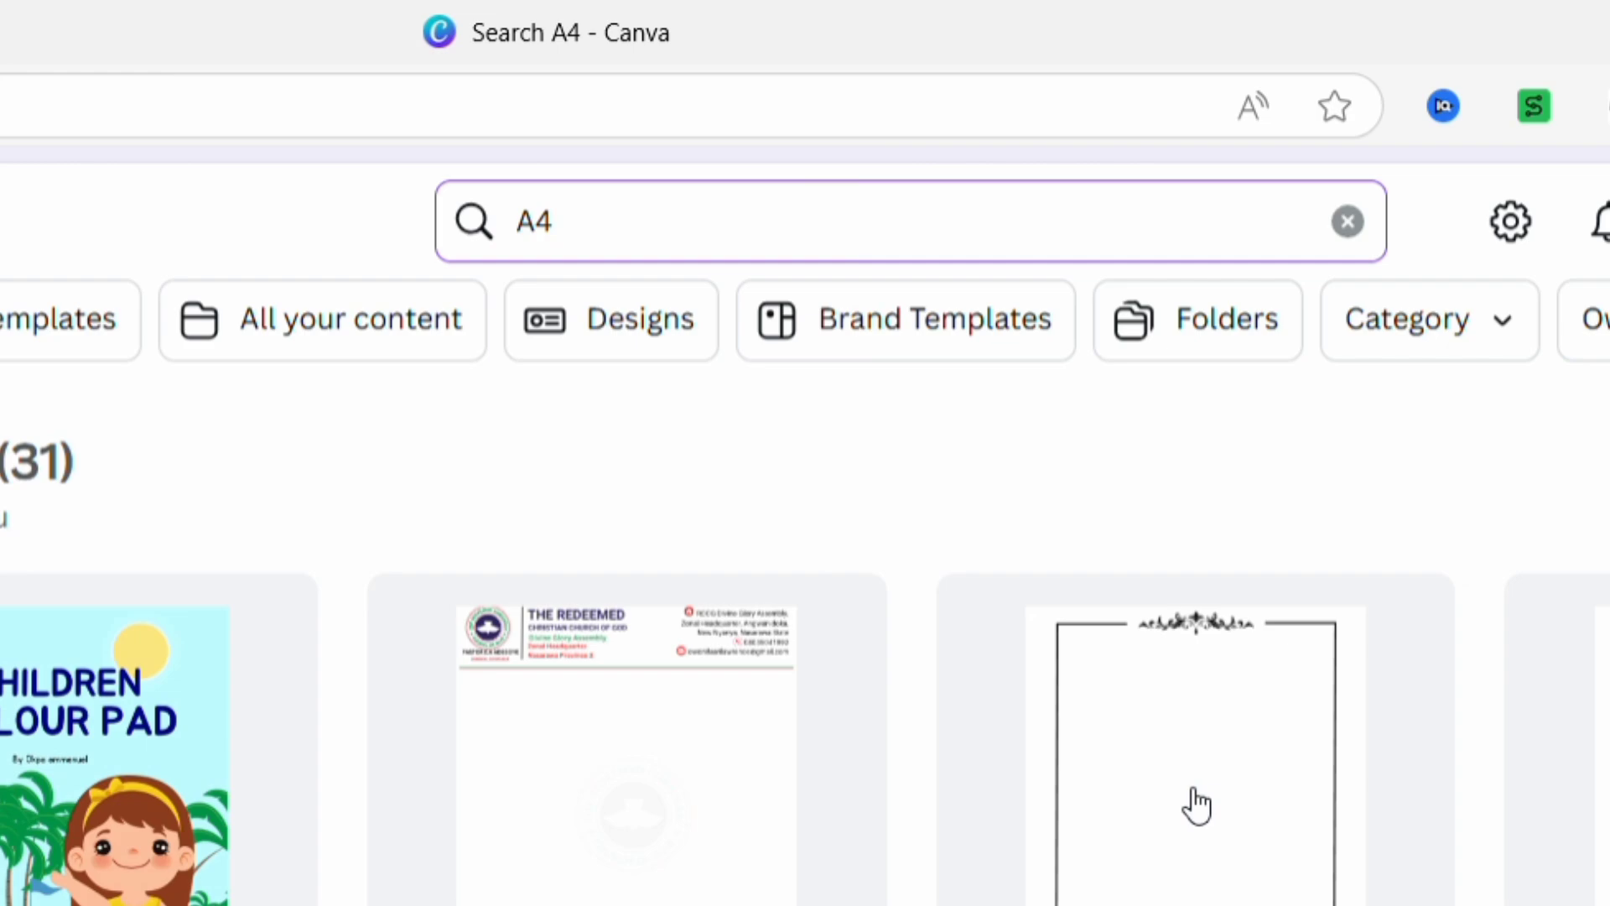
Open the A4 design with the vintage line border and delete all of its border lines and ornaments.
click(1196, 803)
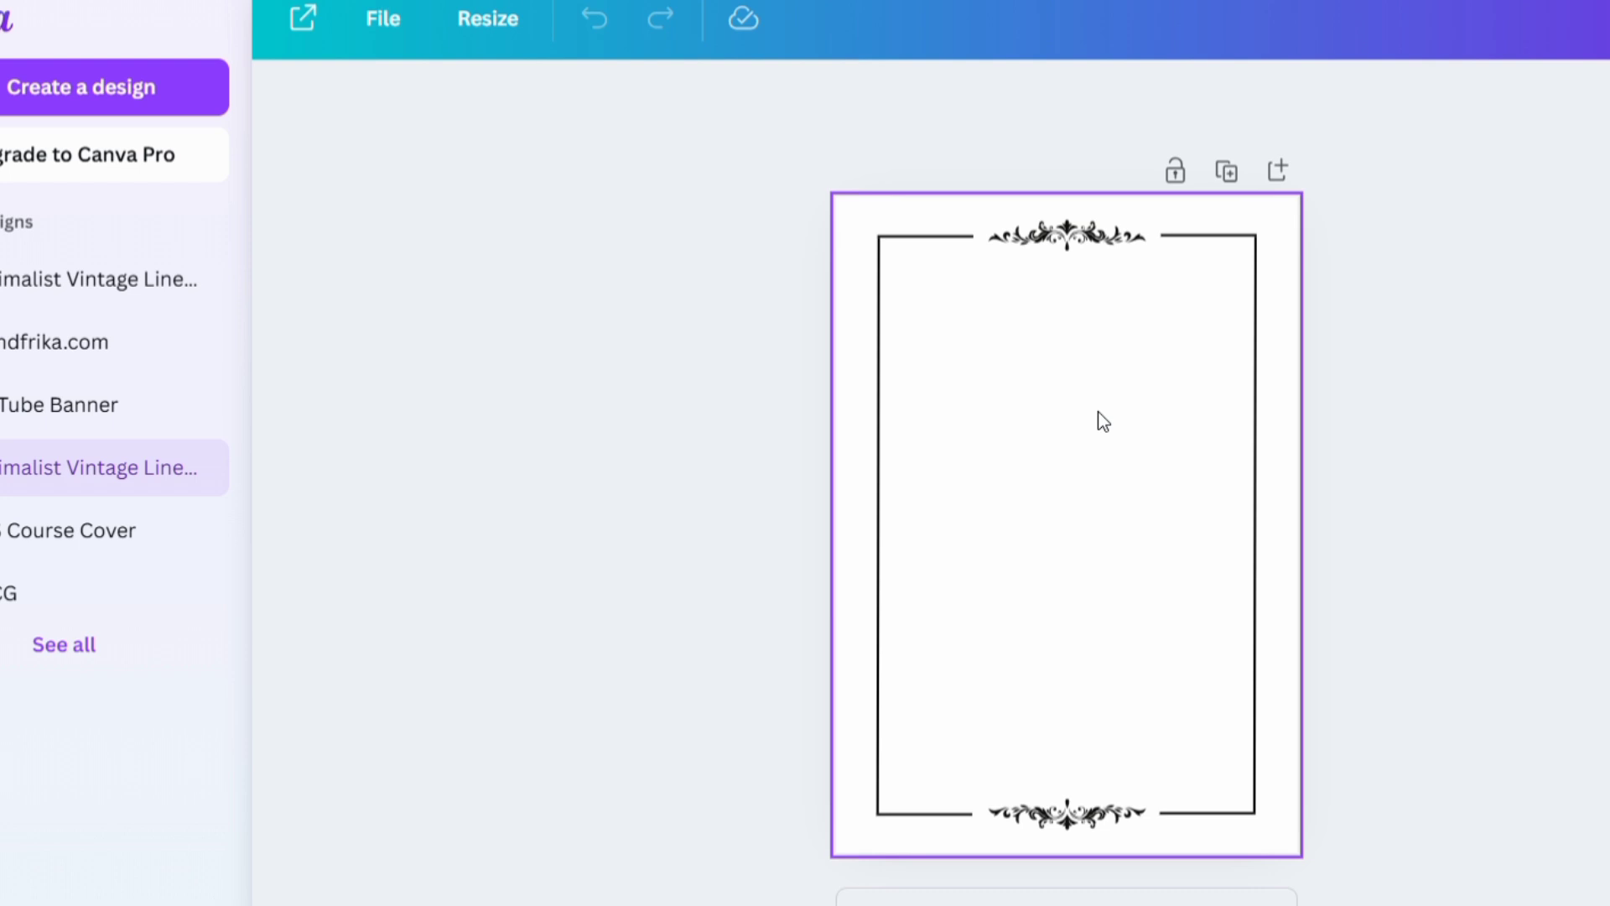
click(1229, 859)
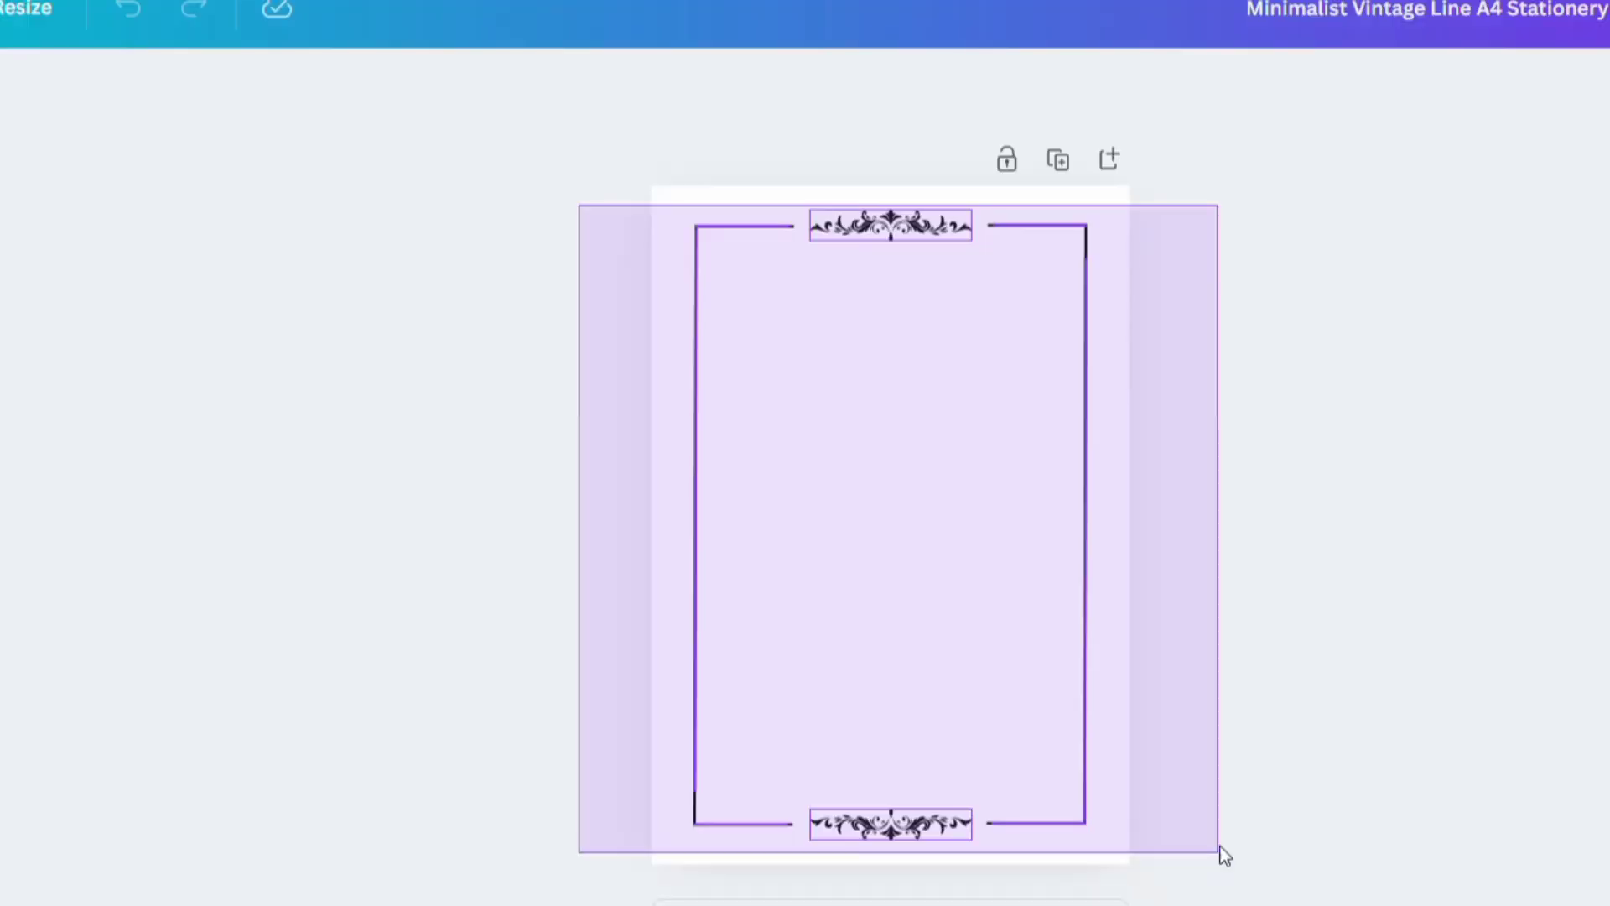
drag(986, 273, 986, 272)
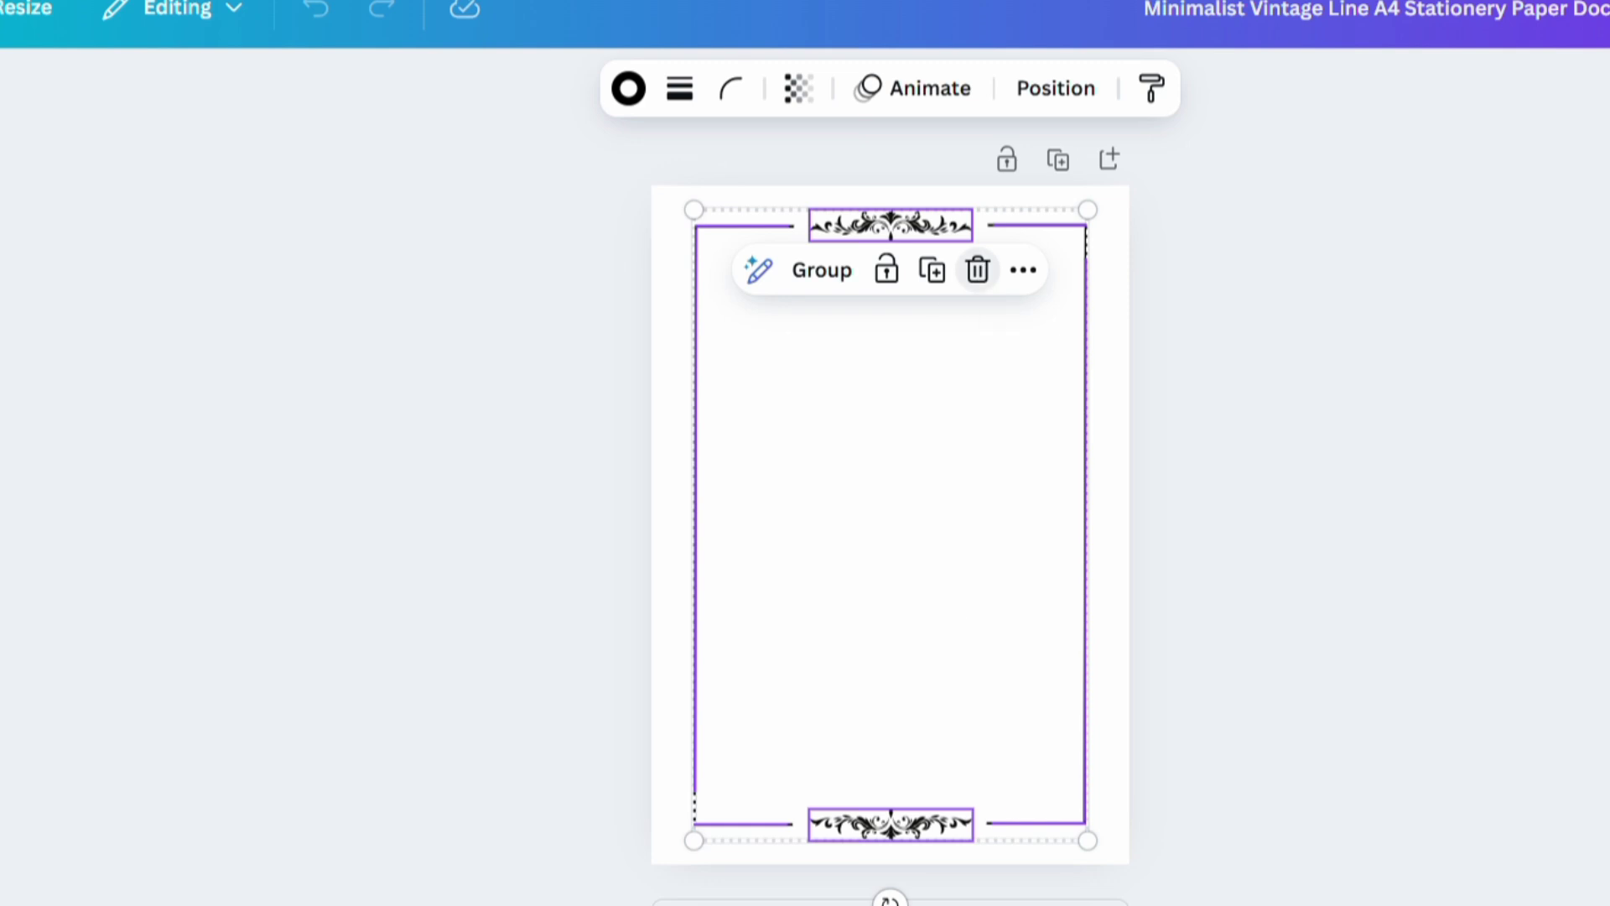
key(Delete)
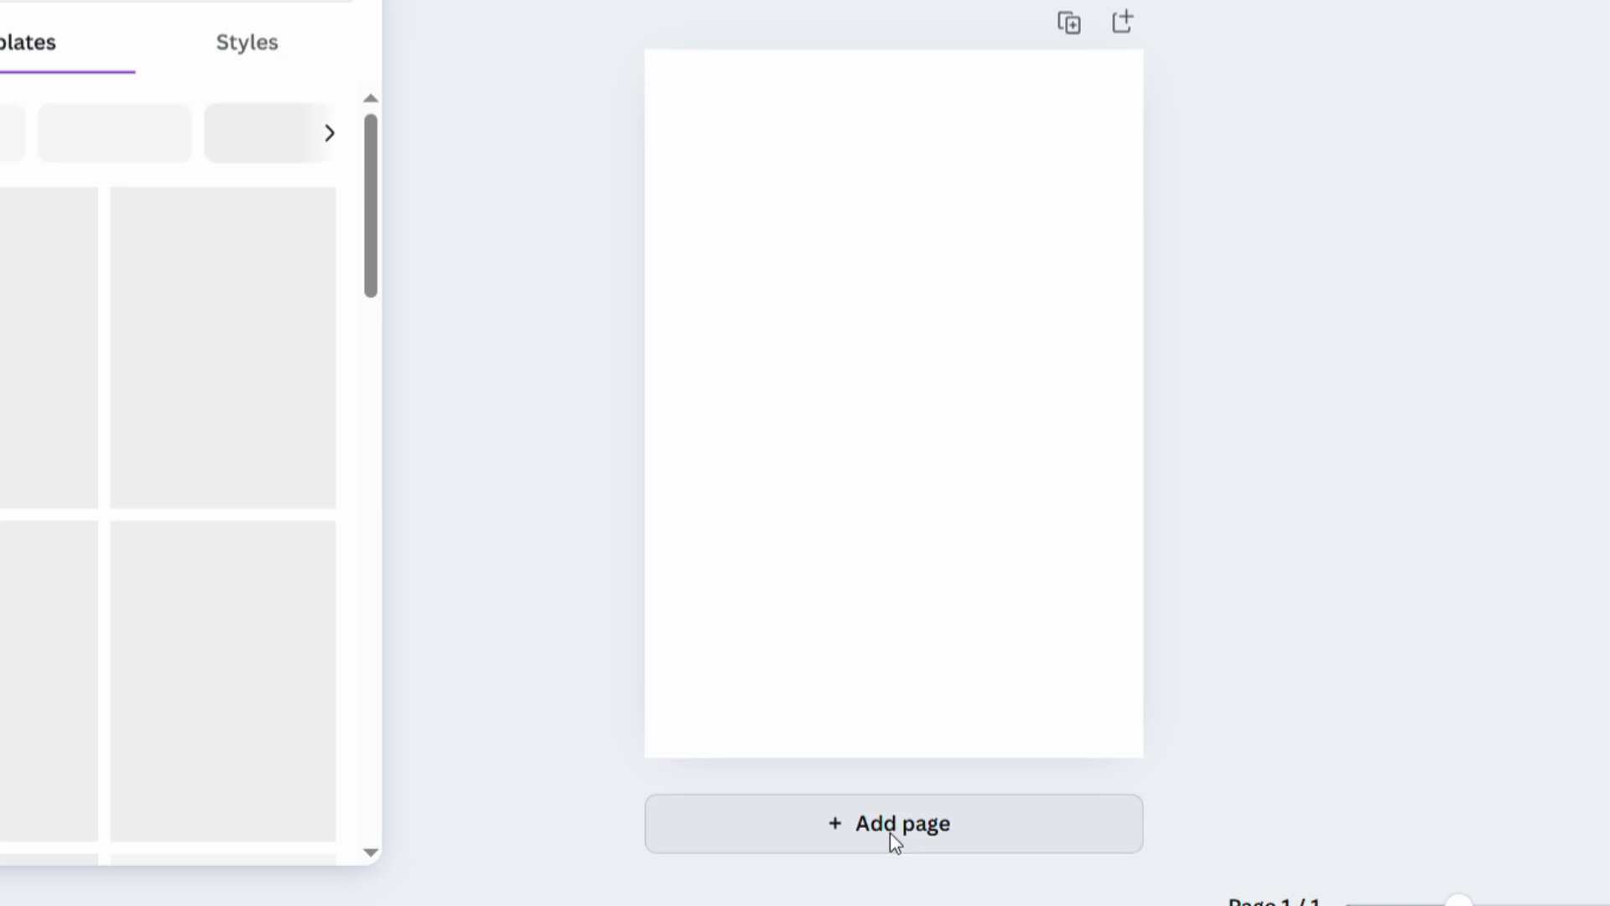
Add three blank pages after page 1 of the document.
click(892, 839)
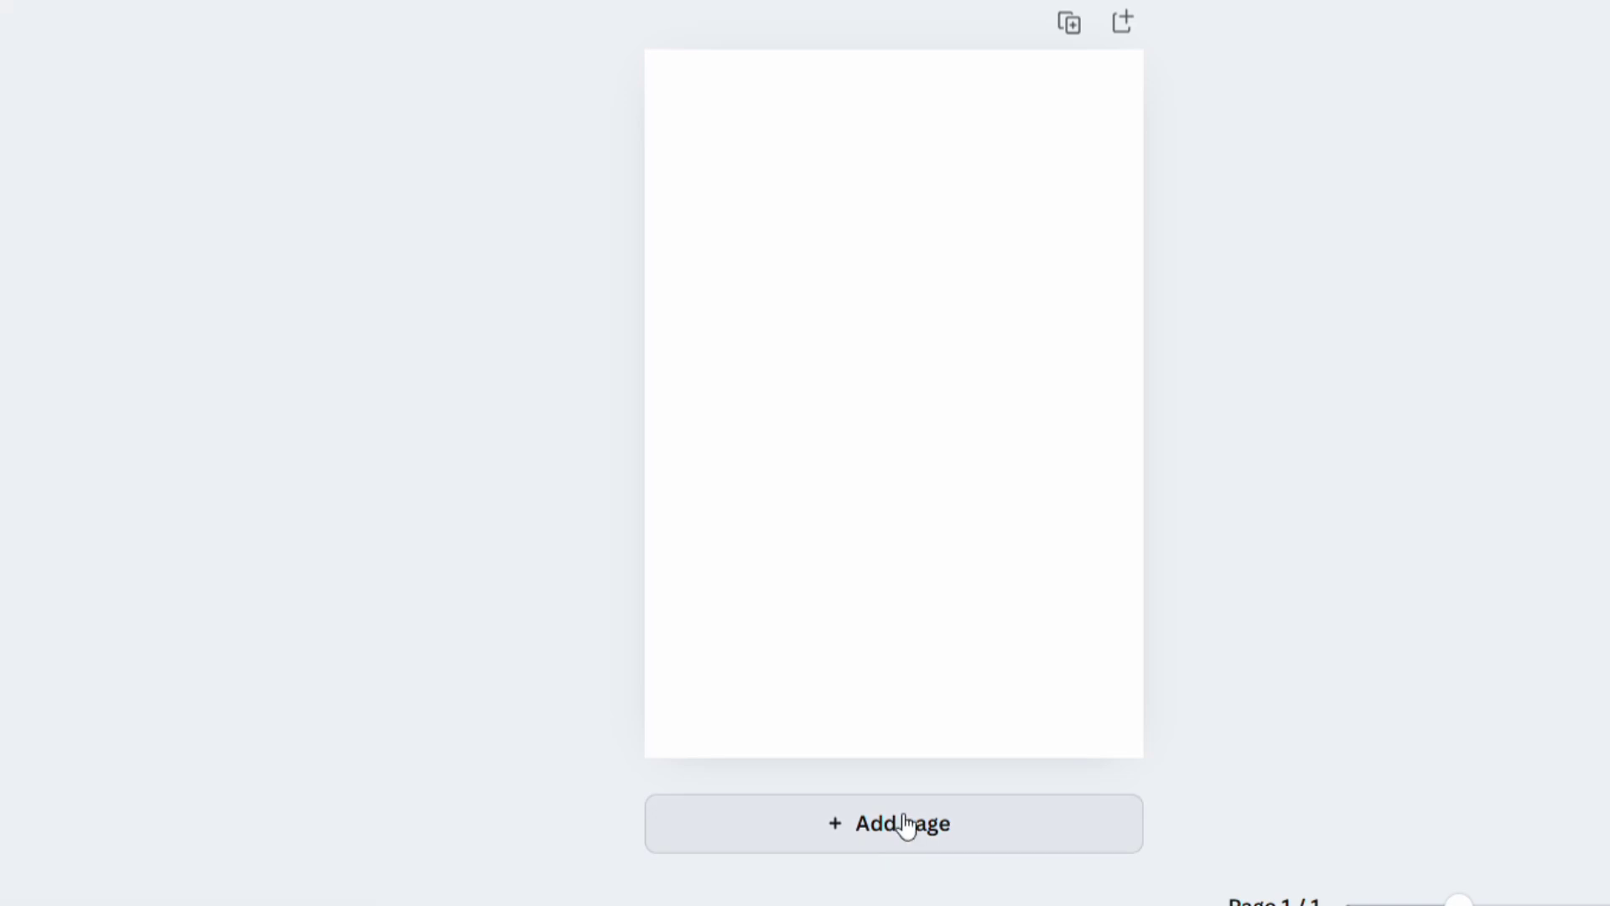
click(906, 824)
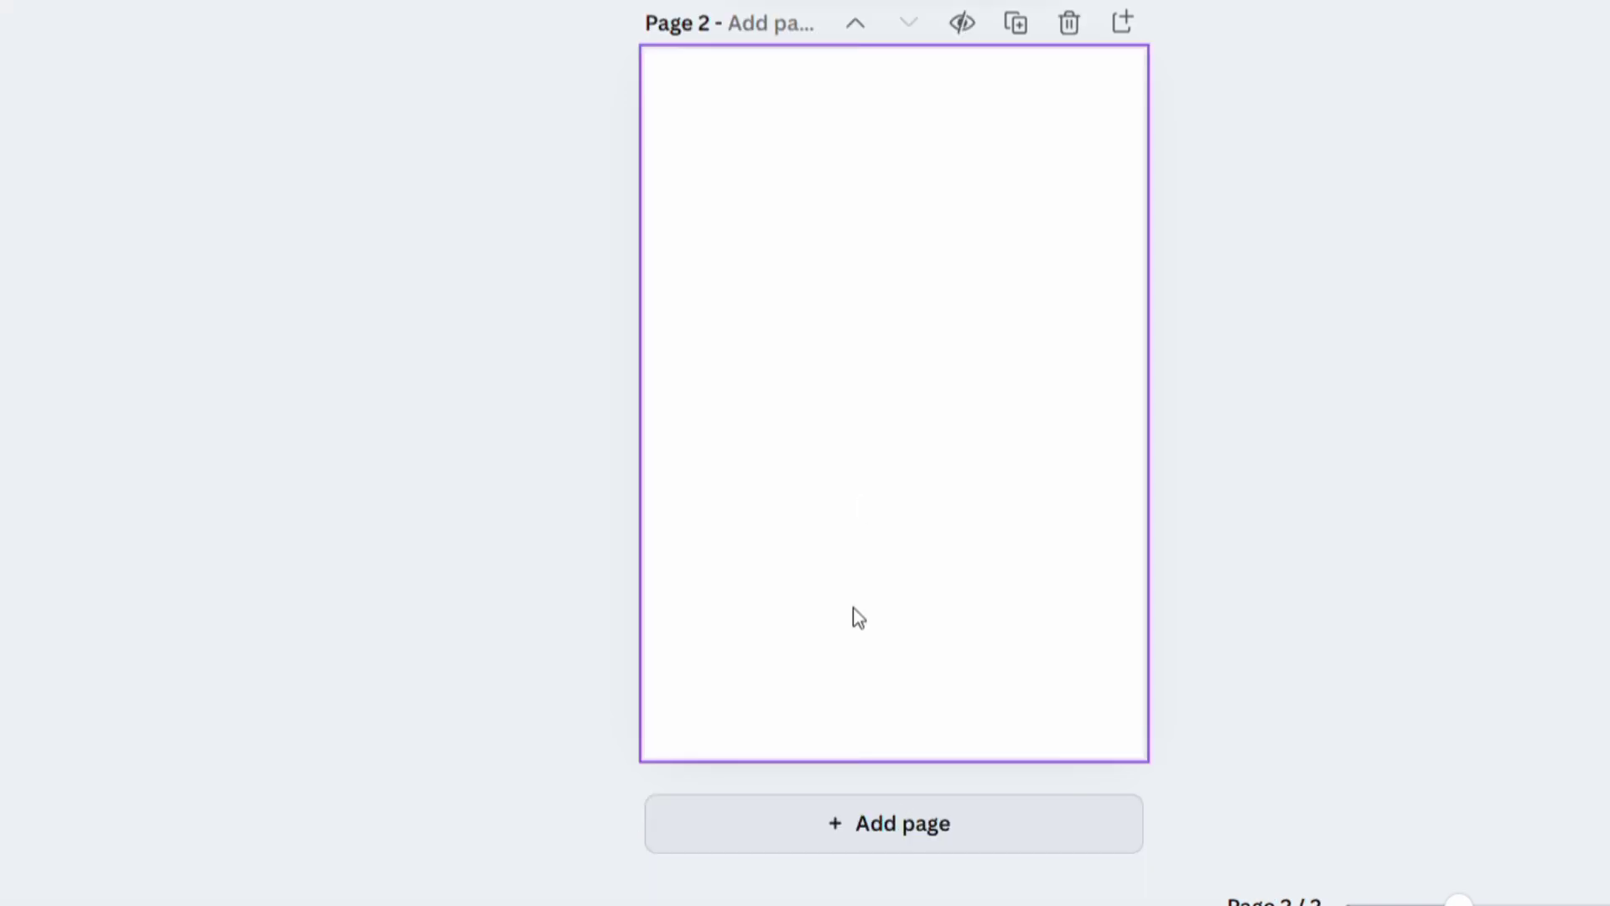
click(874, 835)
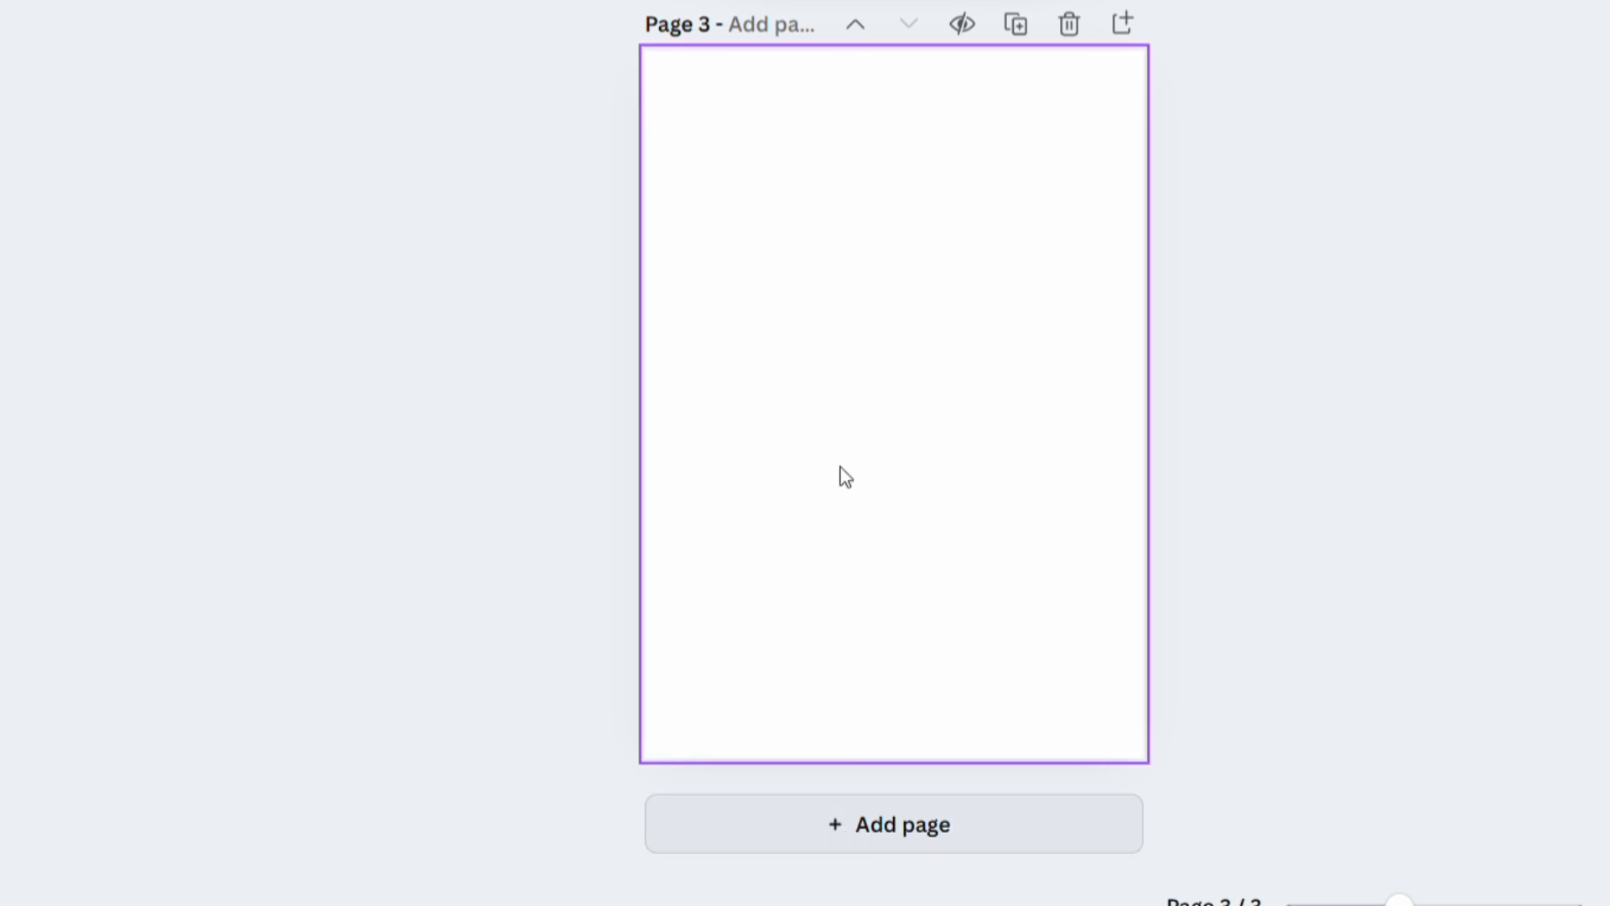
key(ctrl+Return)
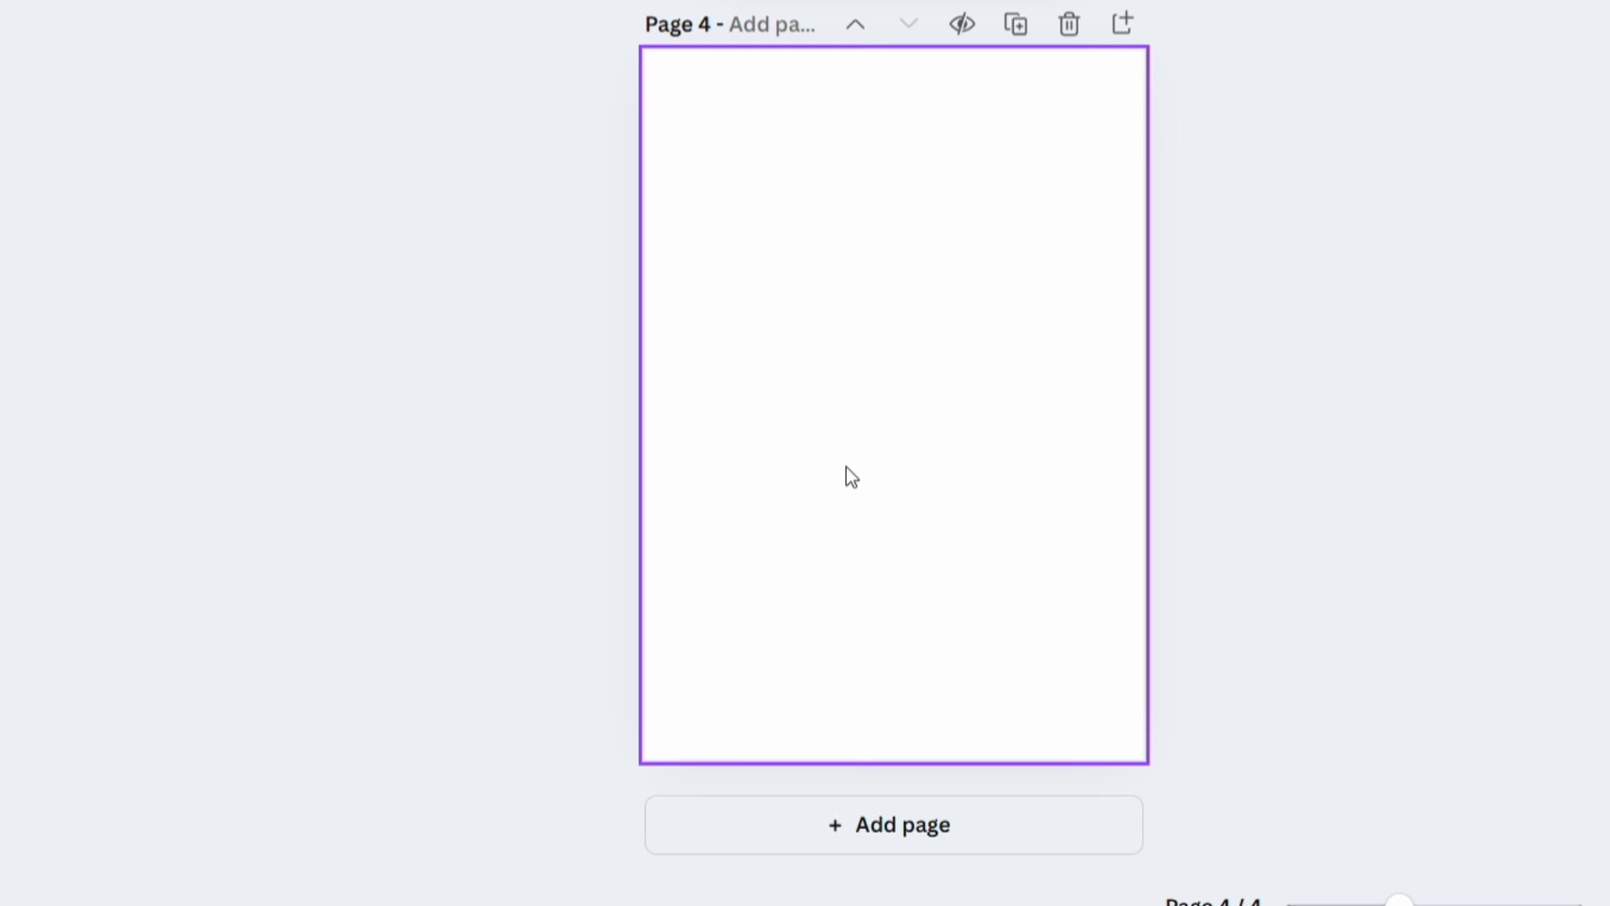
scroll(849, 477, up, 15)
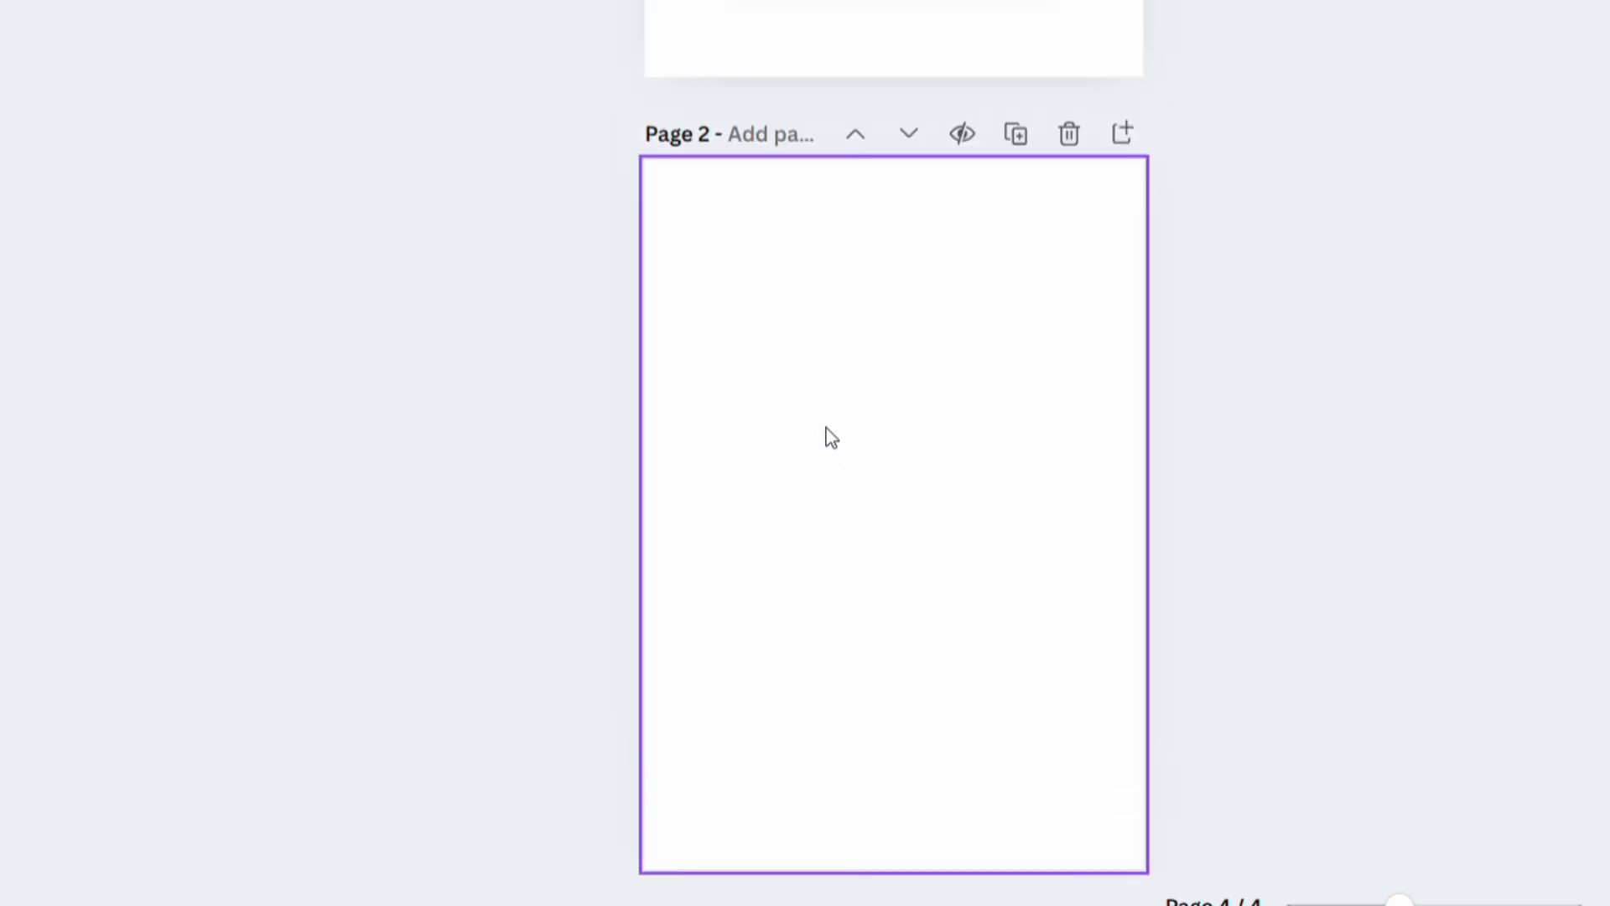
scroll(831, 436, up, 7)
scroll(831, 436, down, 7)
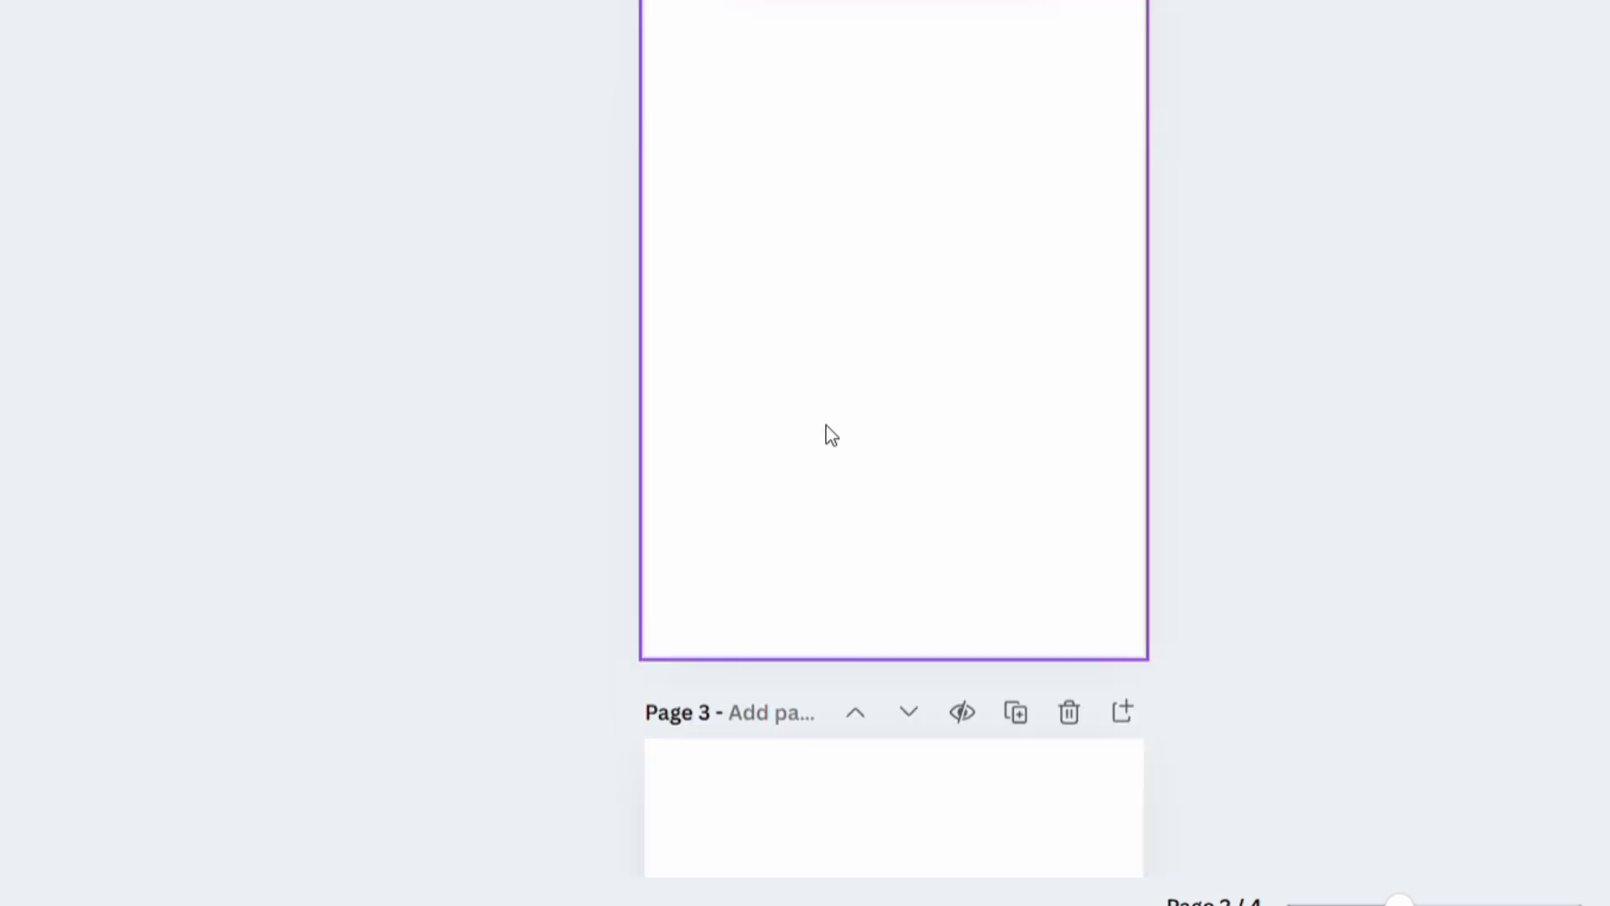
scroll(831, 436, down, 14)
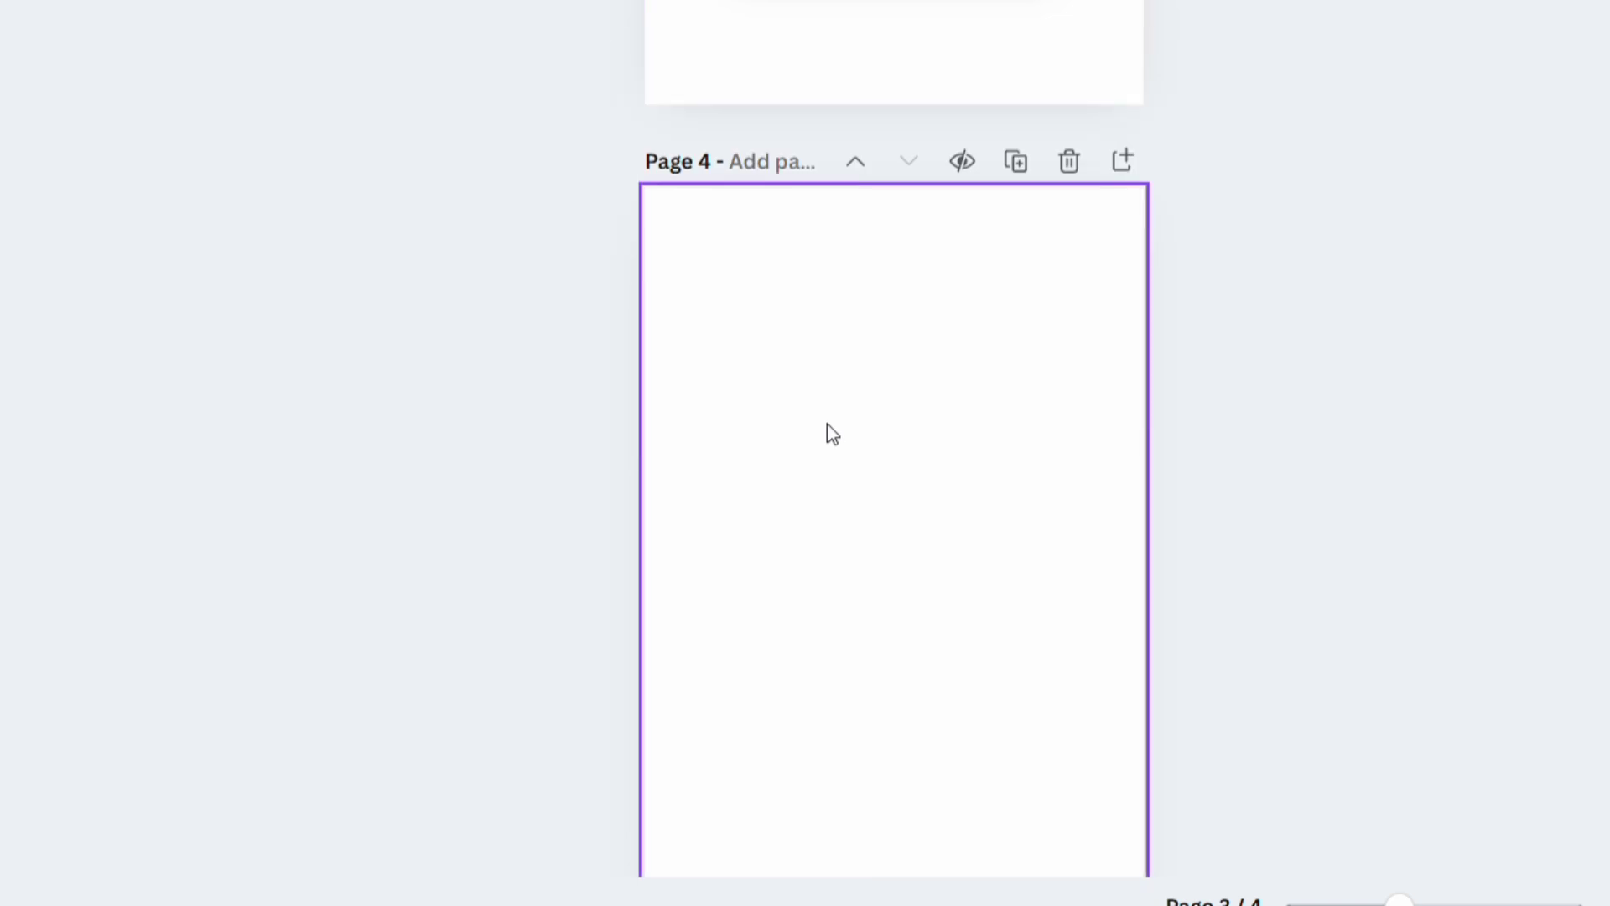
scroll(822, 415, up, 20)
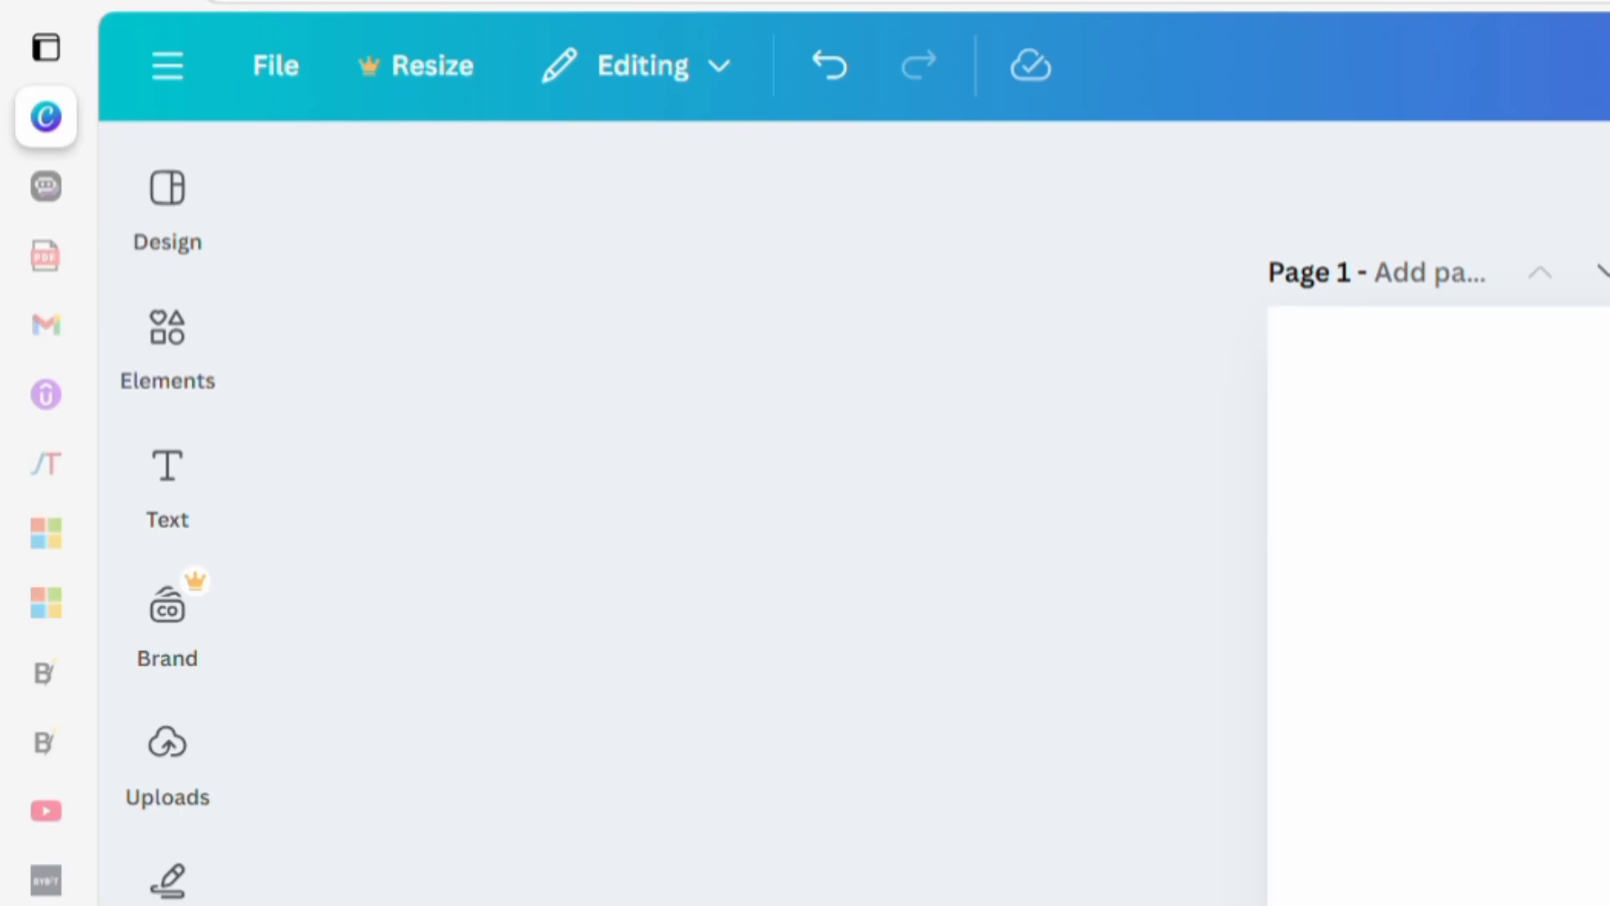
Browse the A4 document templates and try to apply the blue premium template with white stars.
click(186, 243)
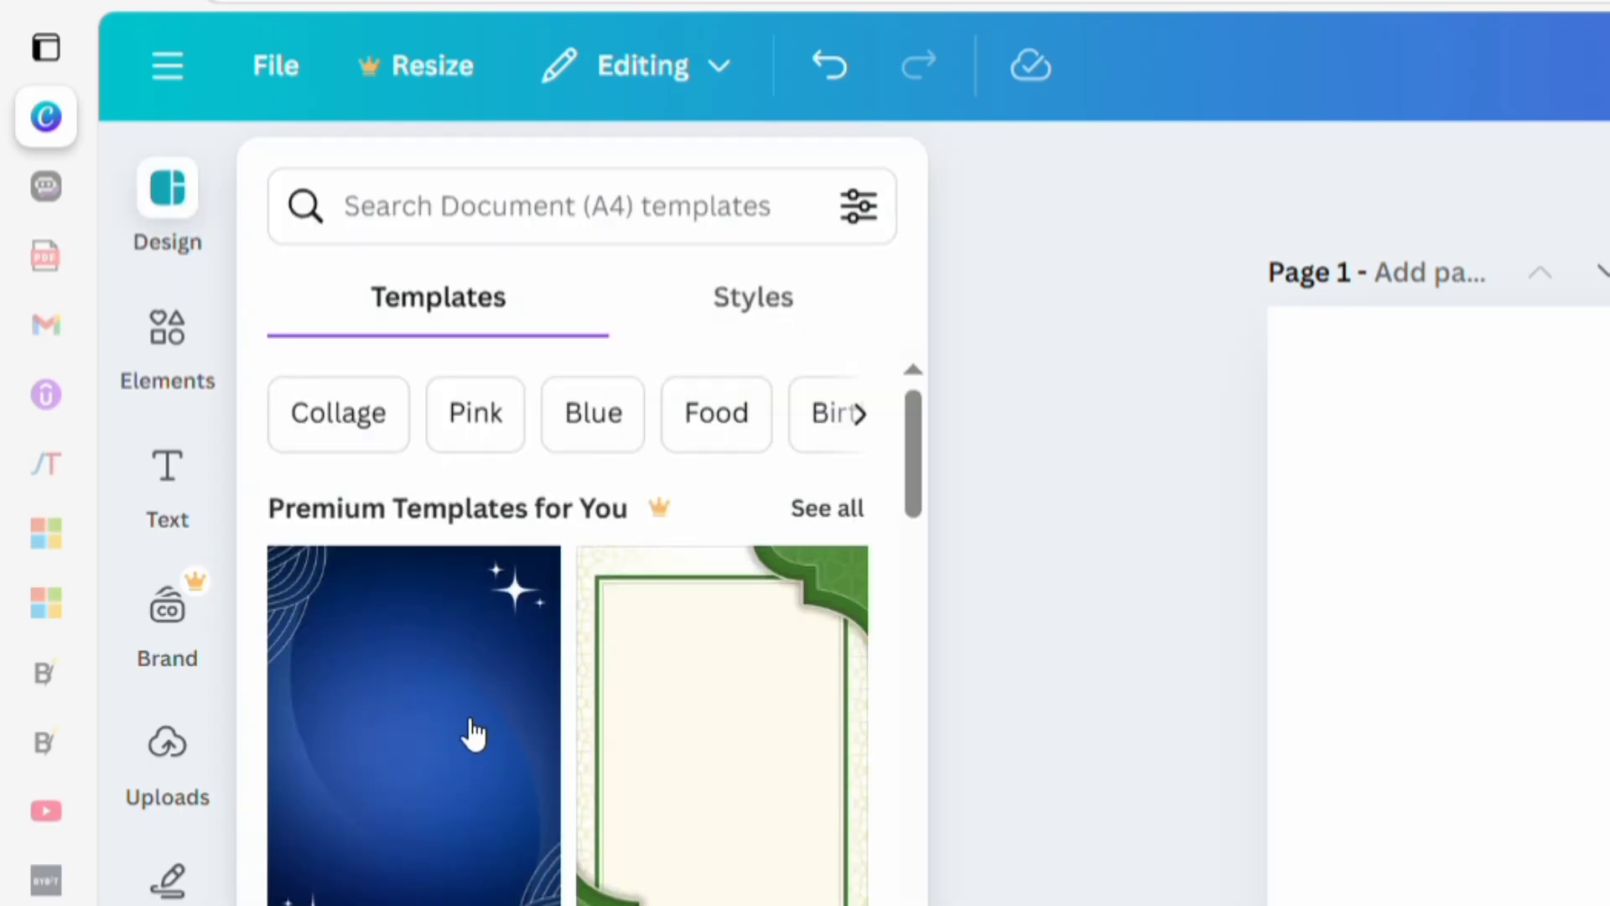
scroll(508, 765, down, 3)
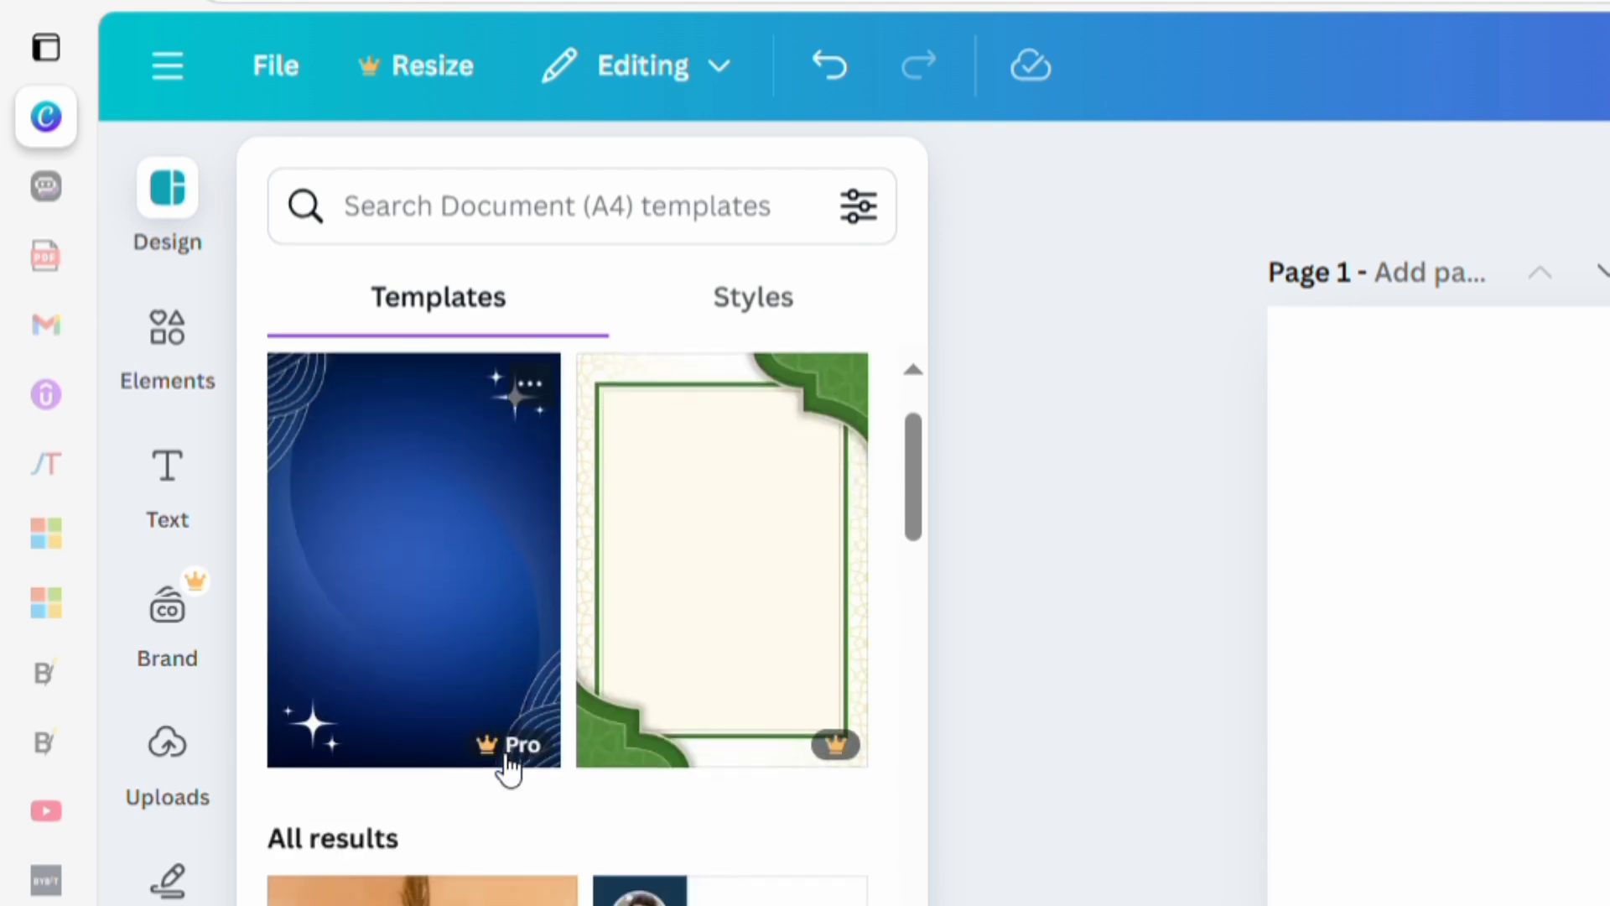
click(509, 764)
scroll(503, 759, down, 1)
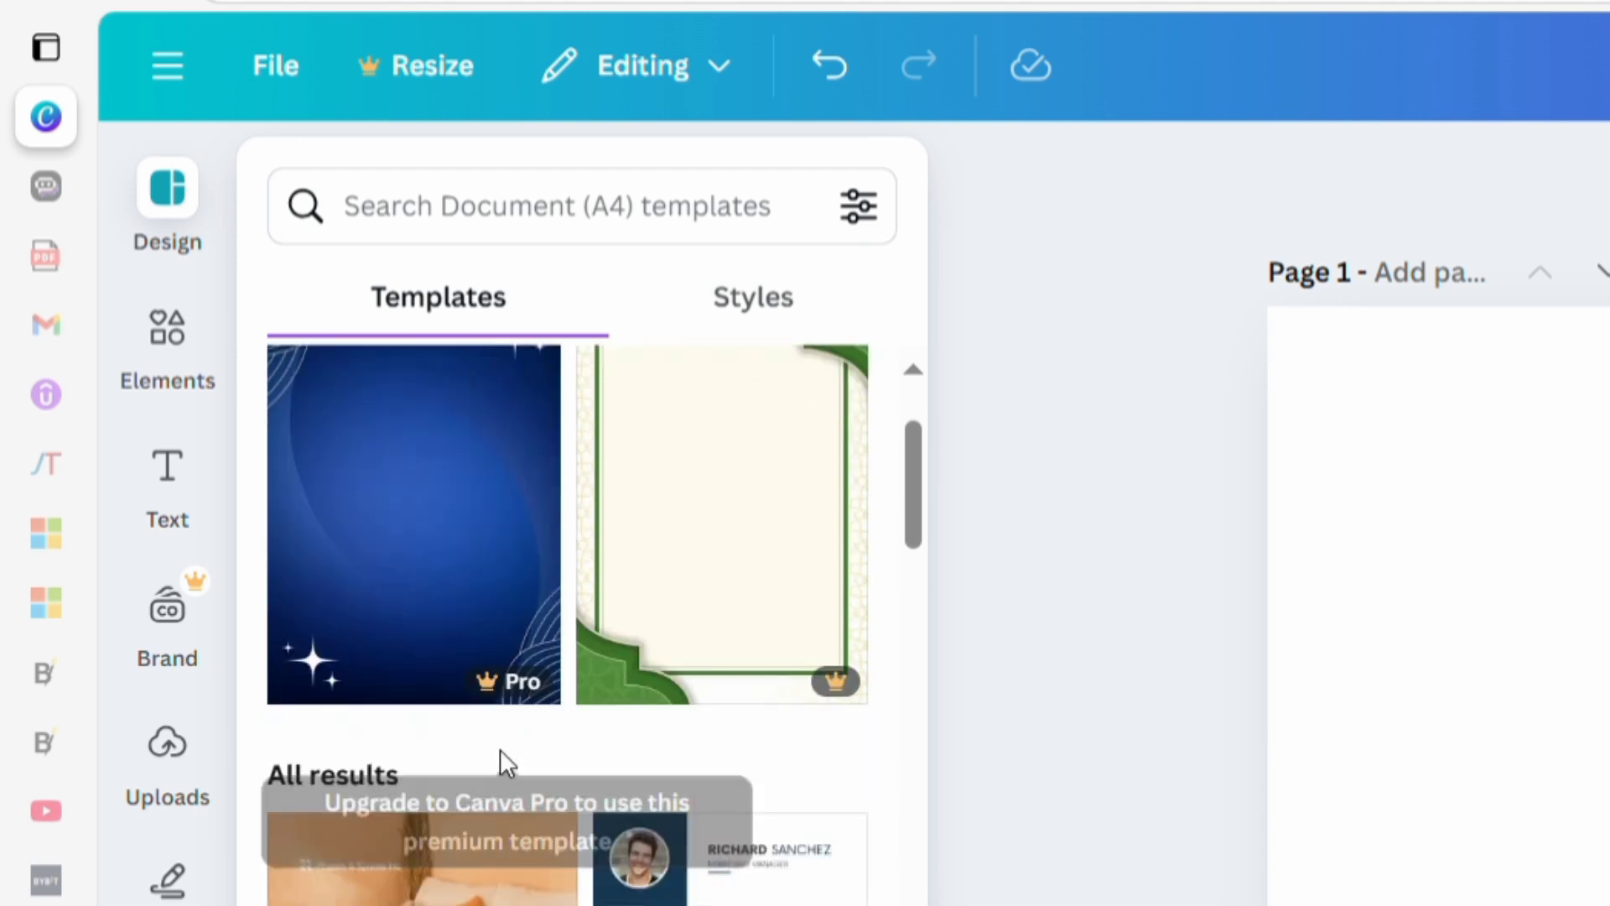
scroll(500, 738, down, 5)
Search the templates for "story book", switch to the "Fairy tale" suggestion and apply the "Fairy Tale Folklore Festival" template to page 1.
click(494, 220)
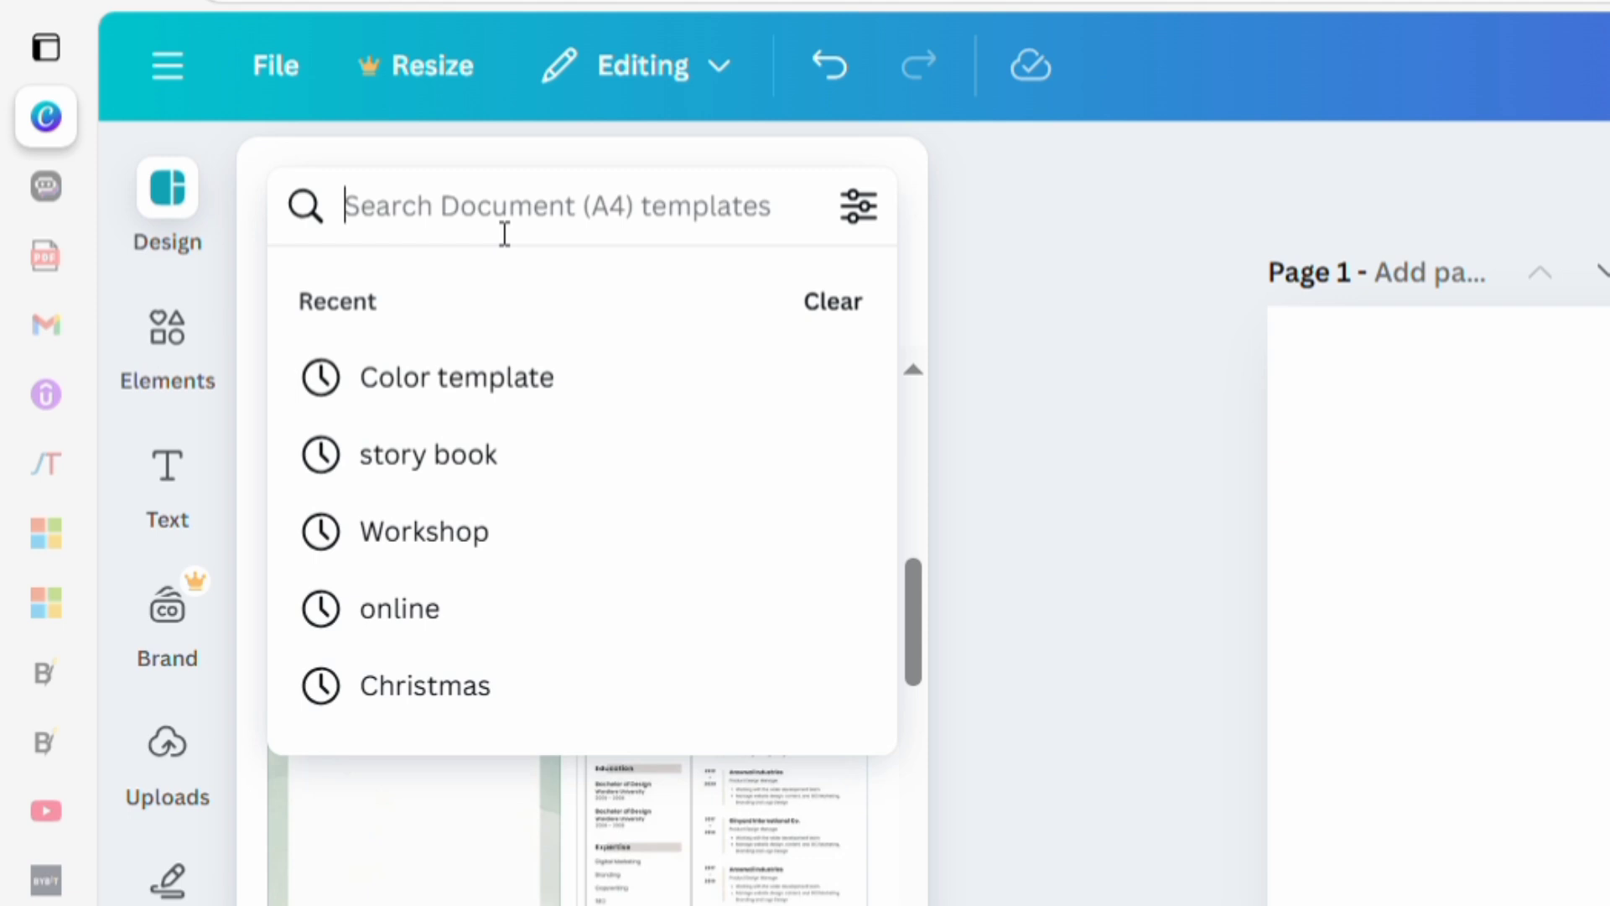
click(456, 459)
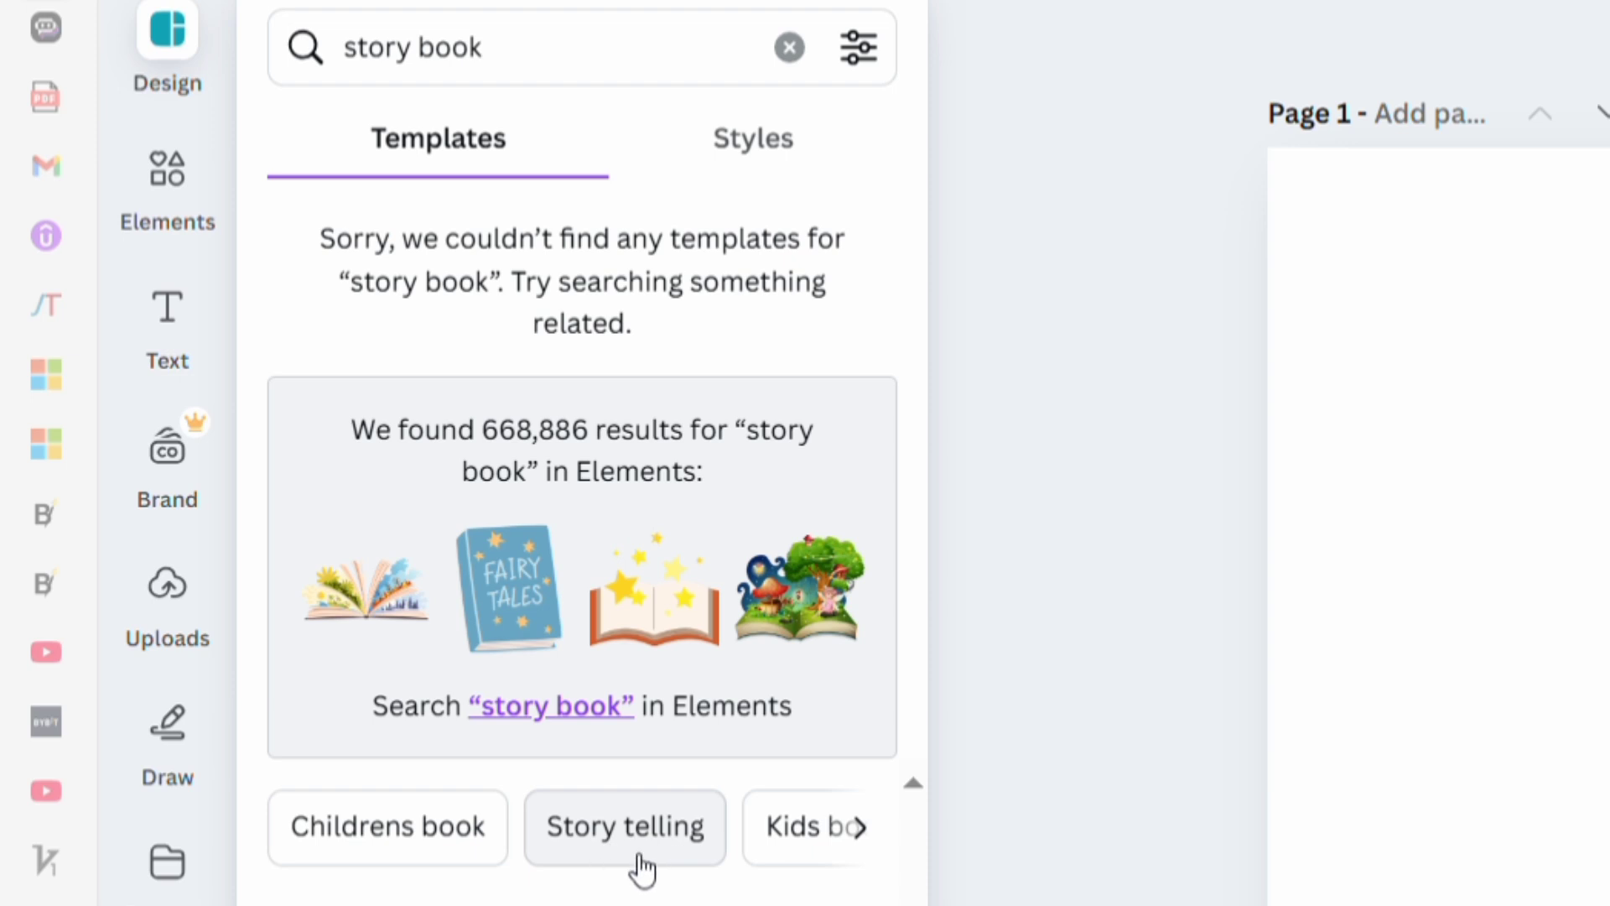
click(865, 845)
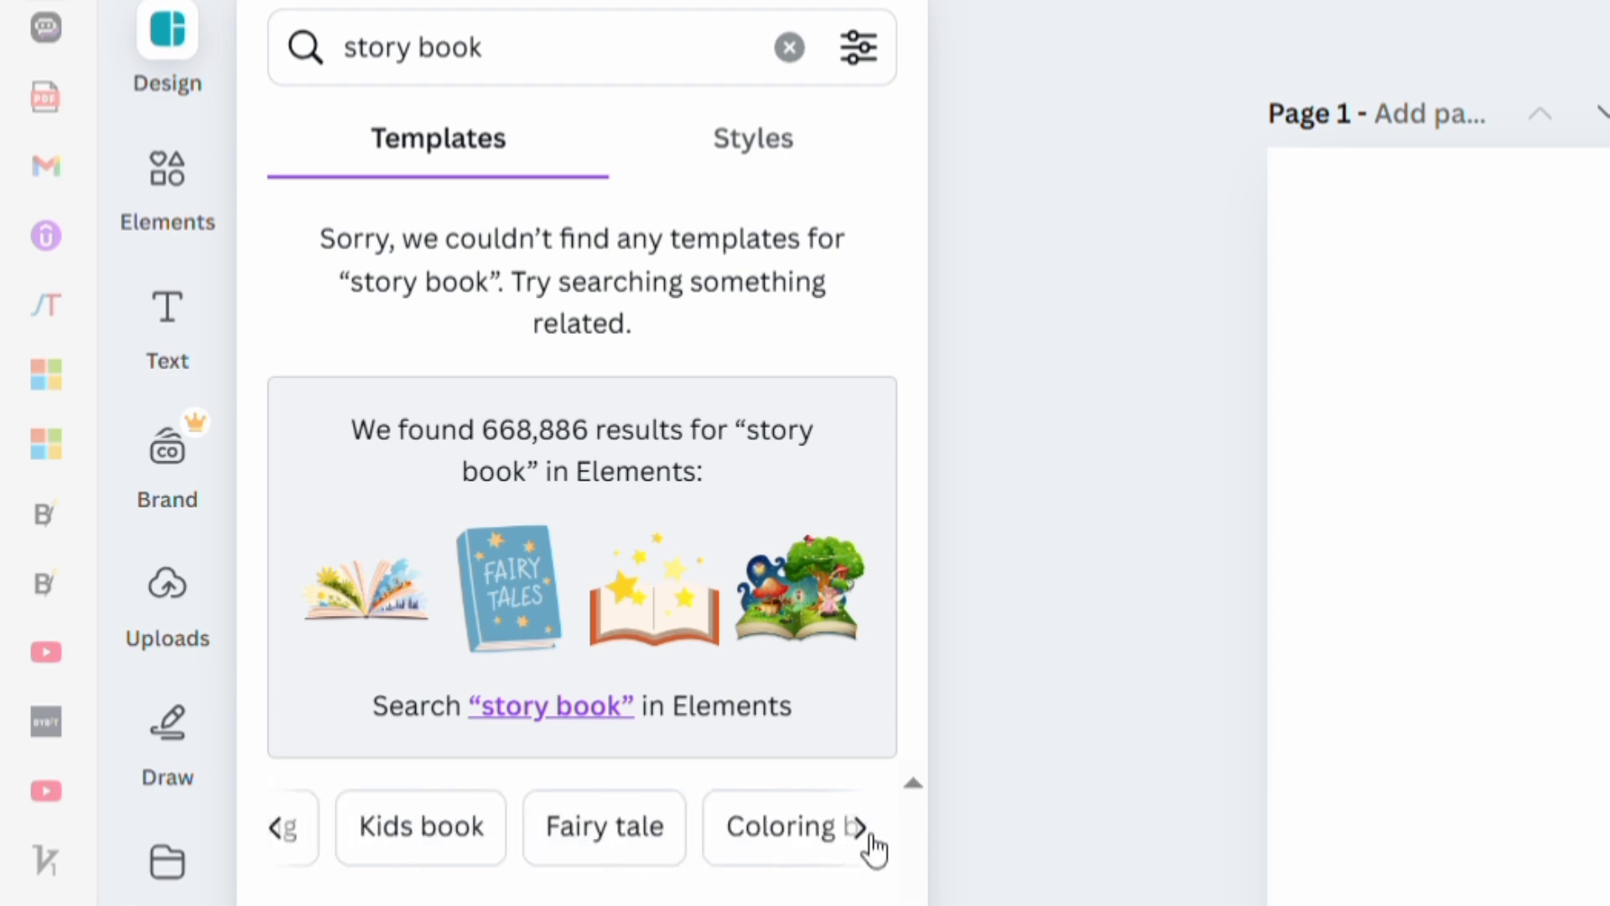
click(538, 827)
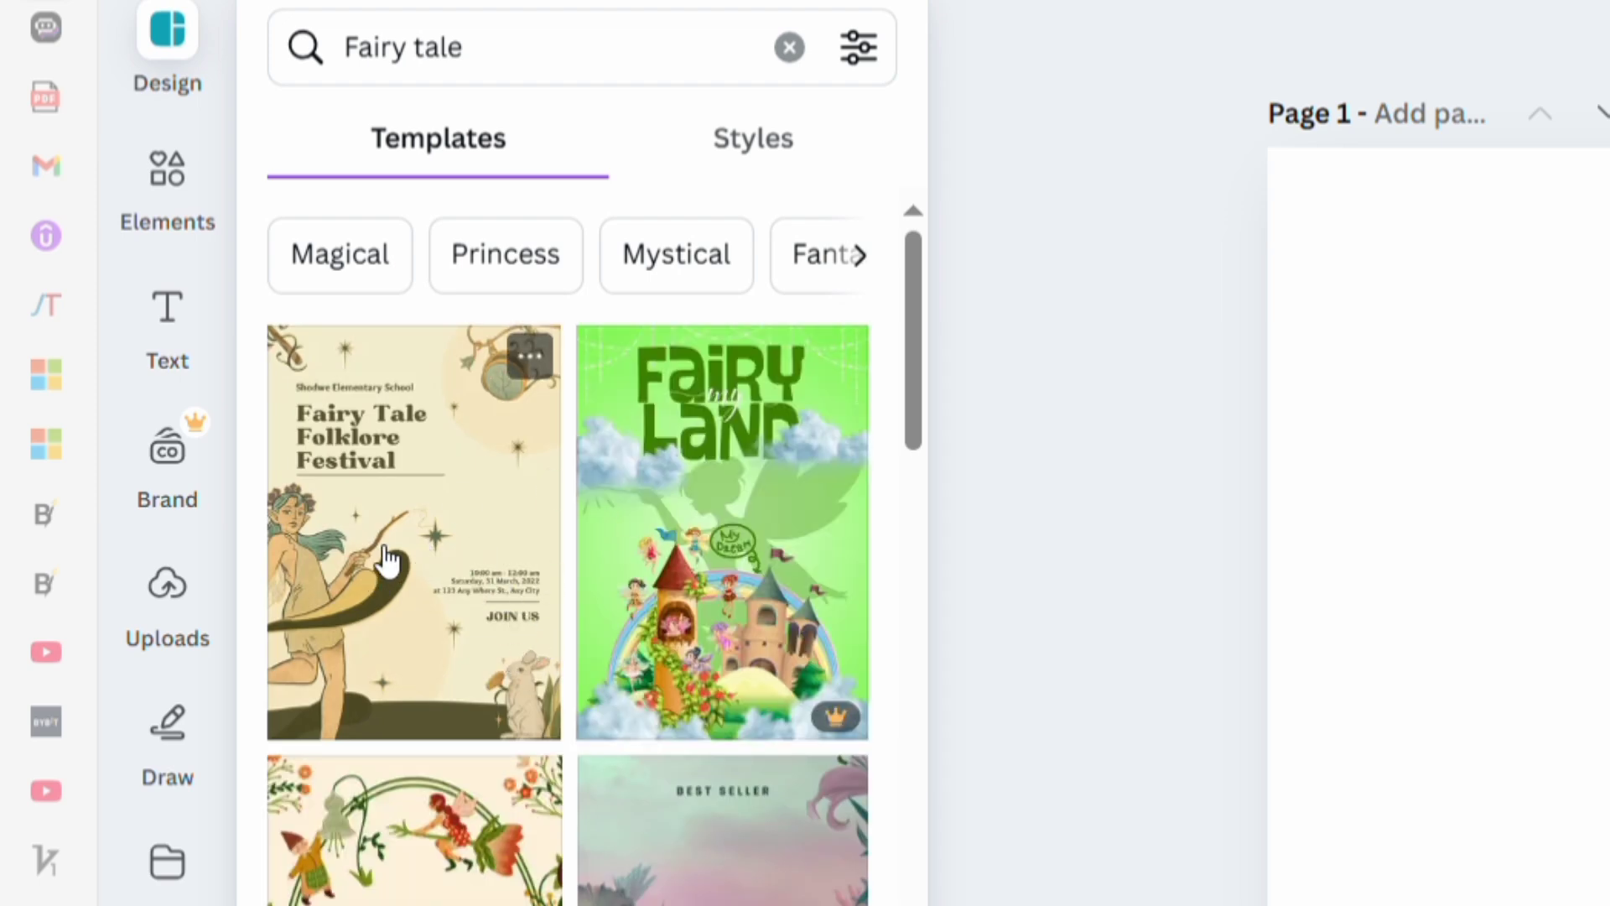
click(451, 518)
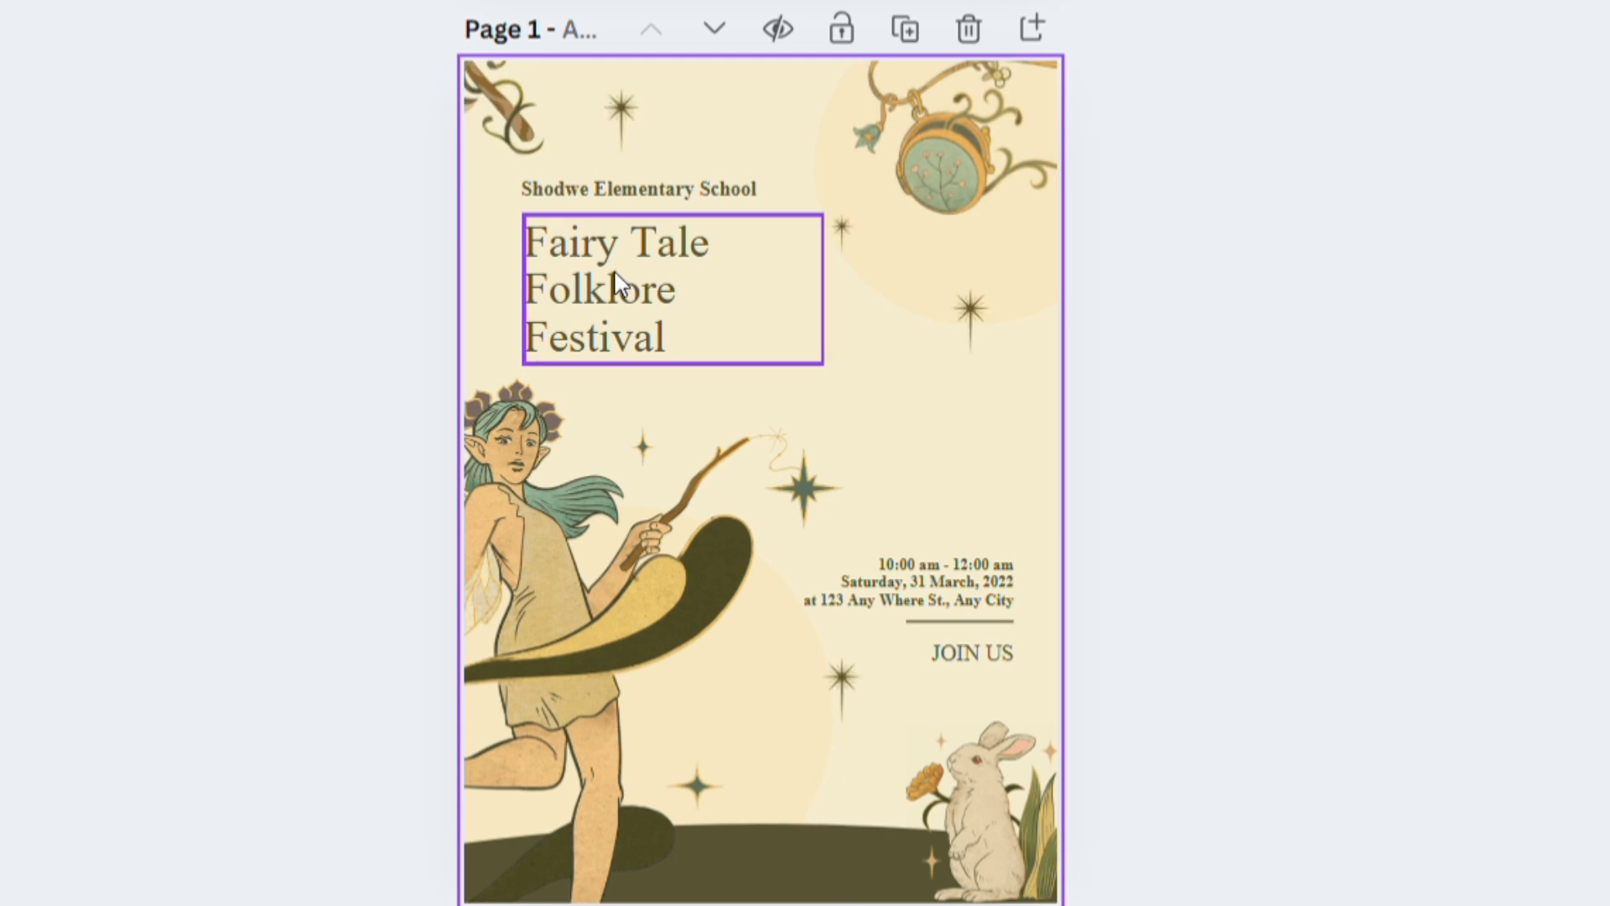
Remove the word "Folklore" from the cover title so it reads "Fairy Tale Festival".
click(695, 319)
click(695, 319)
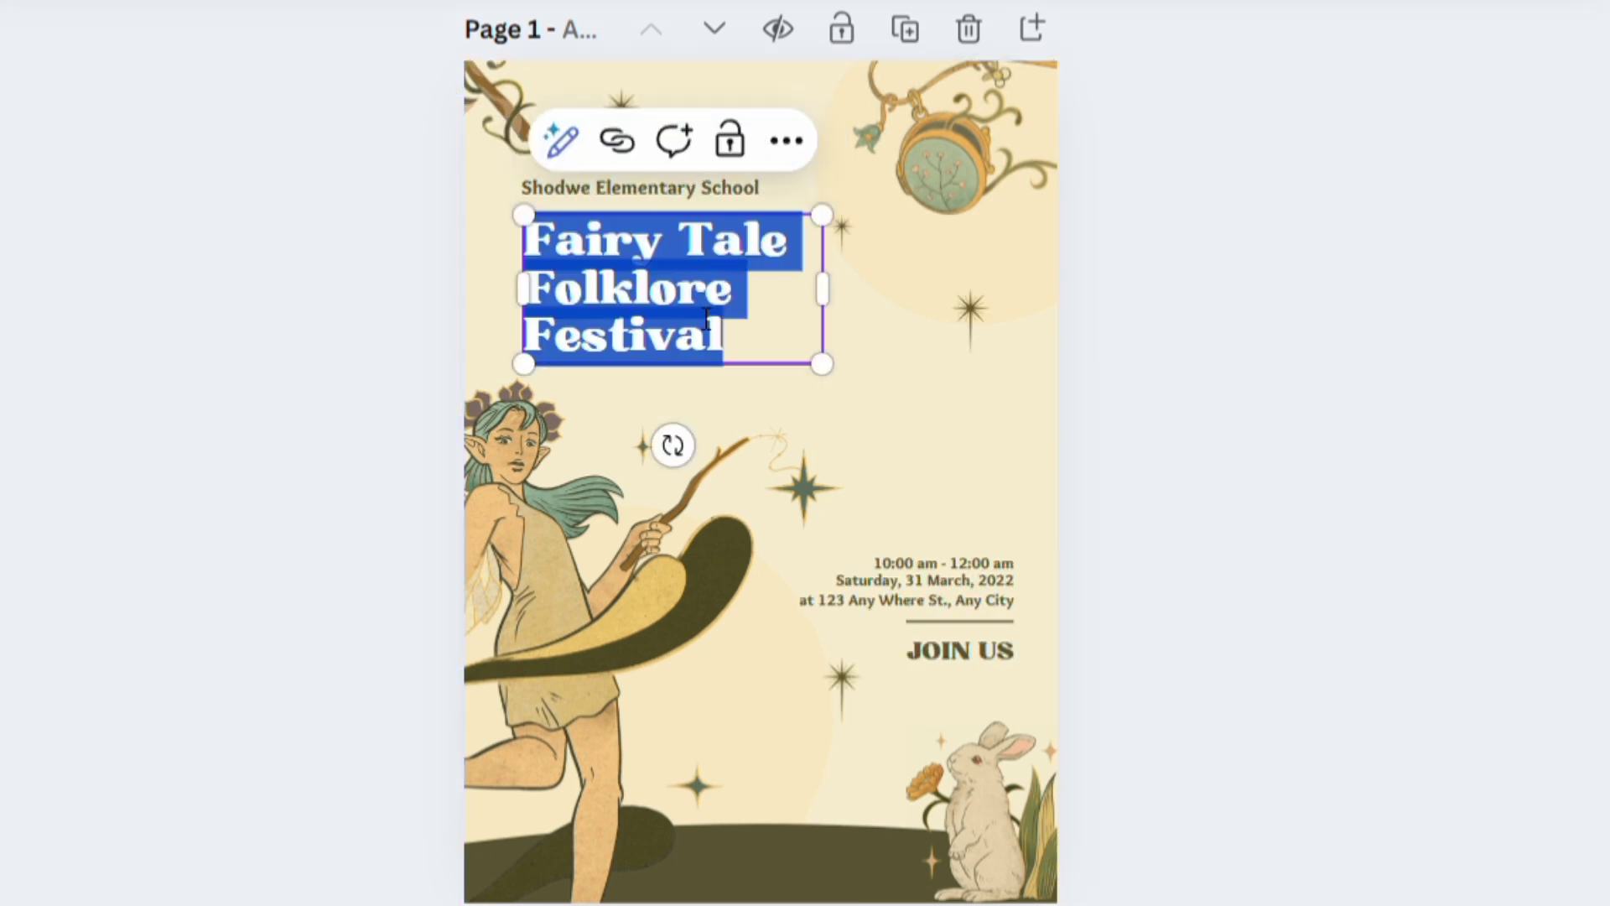
click(730, 329)
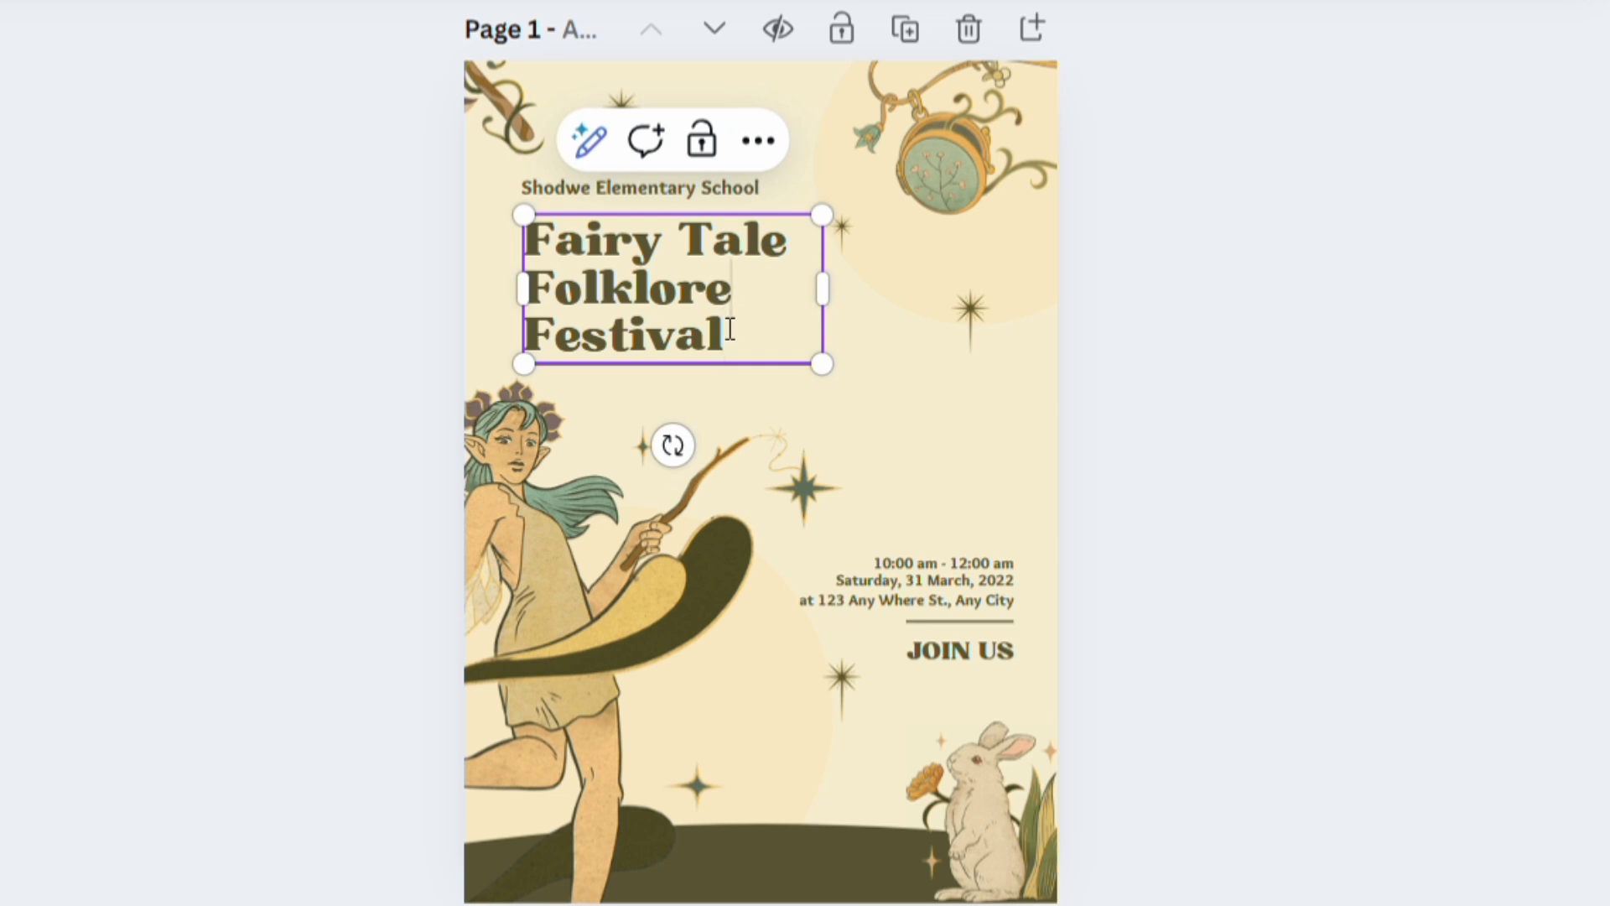
key(BackSpace)
key(BackSpace)
key(BackSpace)
key(BackSpace)
key(BackSpace)
key(BackSpace)
key(BackSpace)
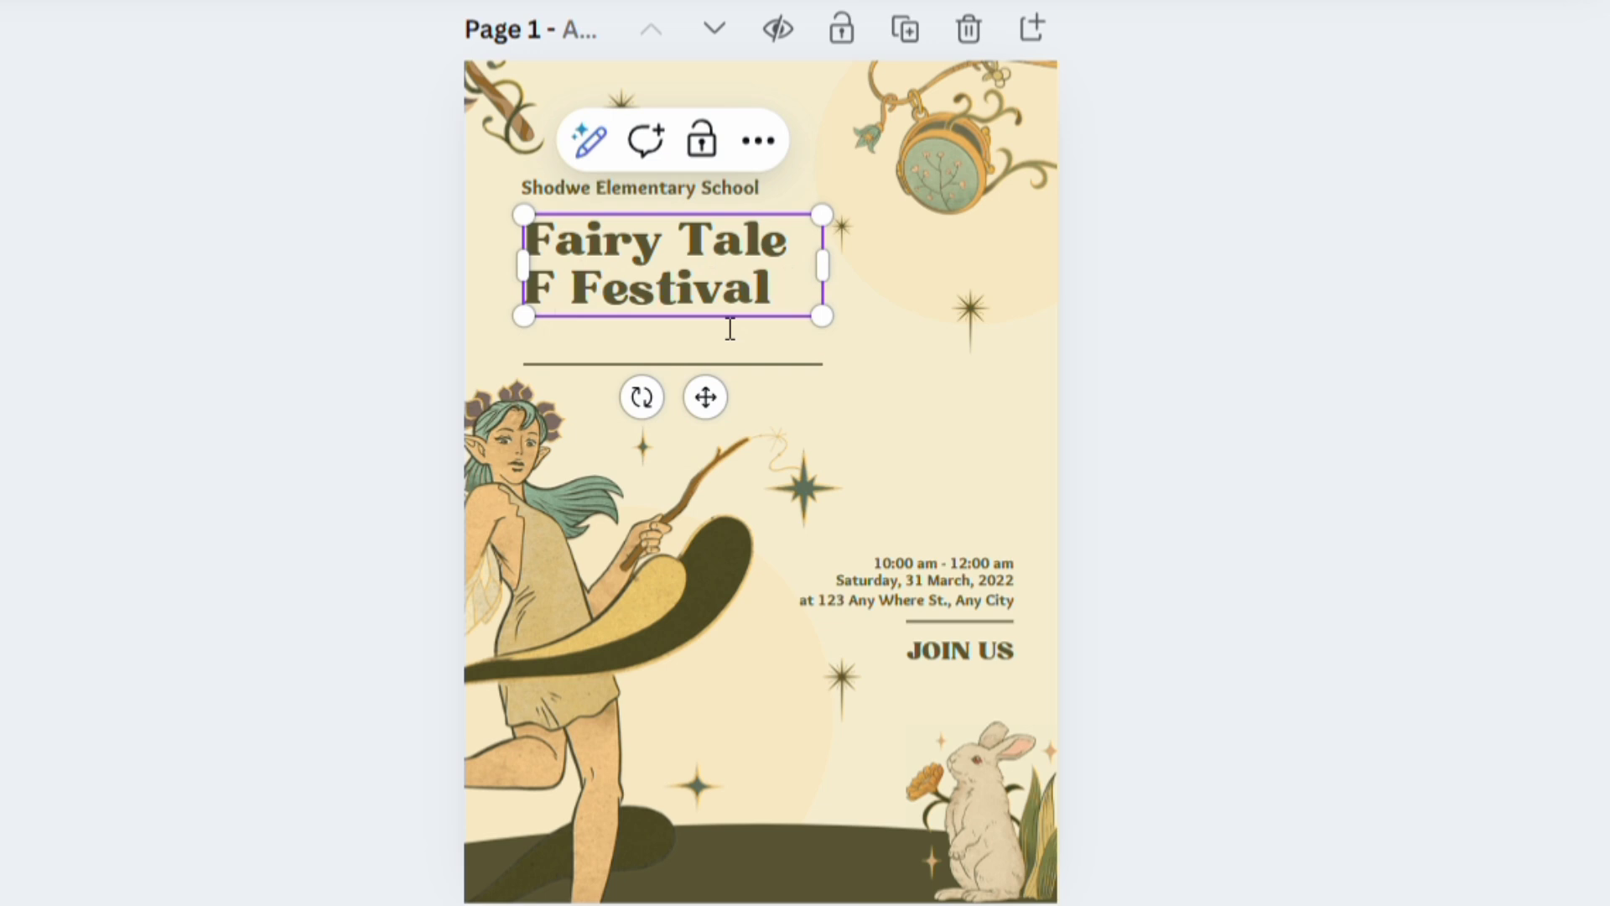
key(BackSpace)
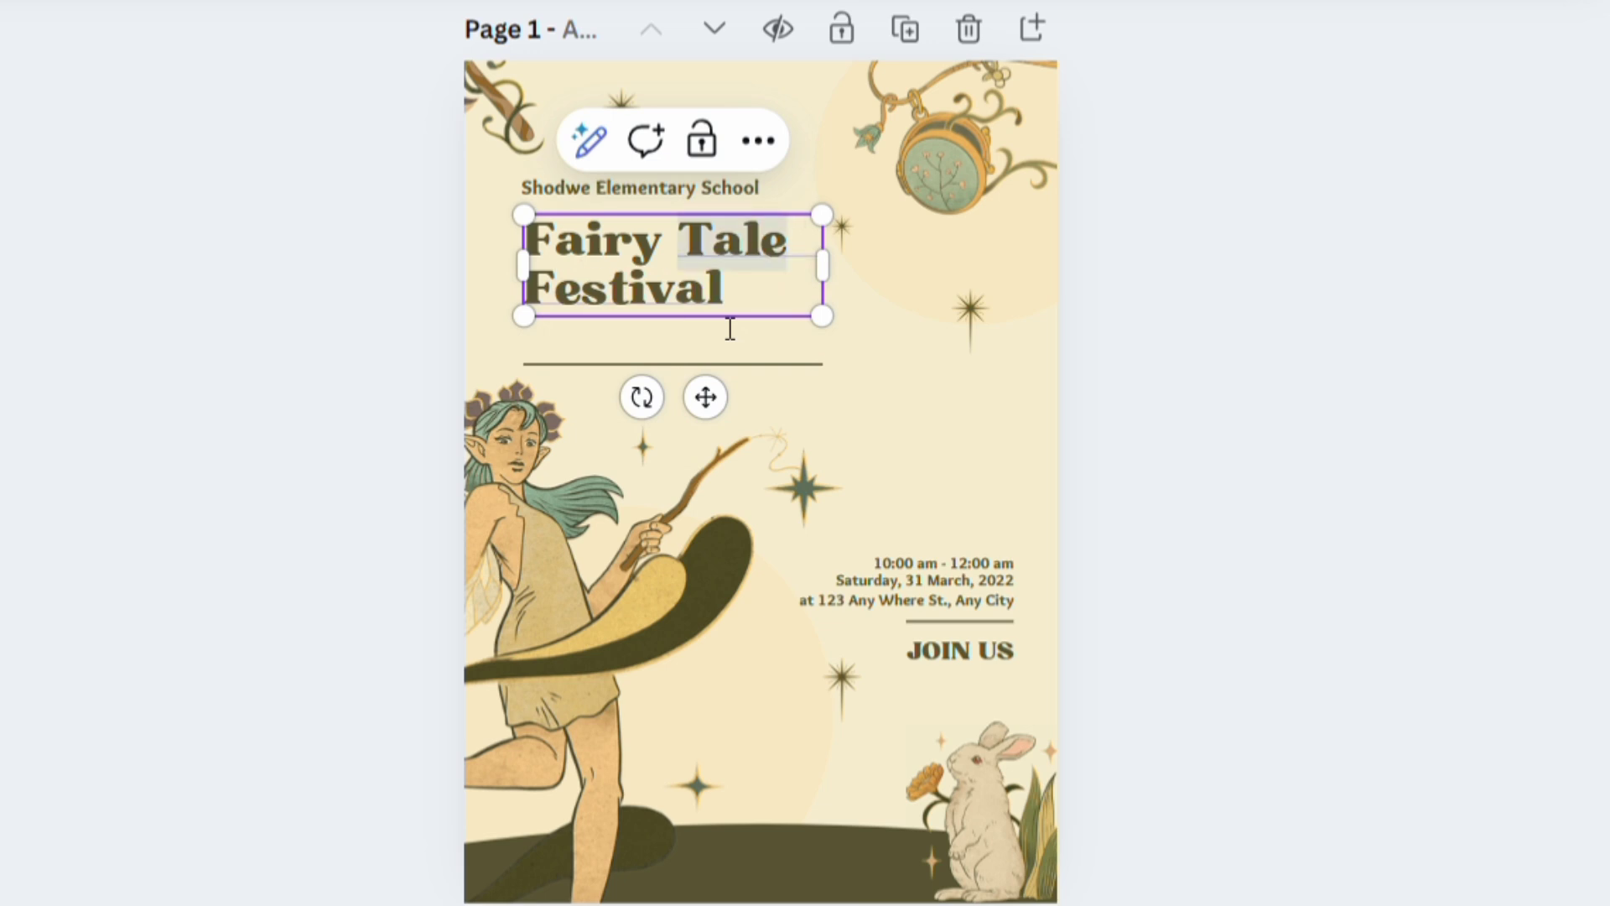
Delete the event time, date and venue text and the "JOIN US" text from the cover.
click(917, 575)
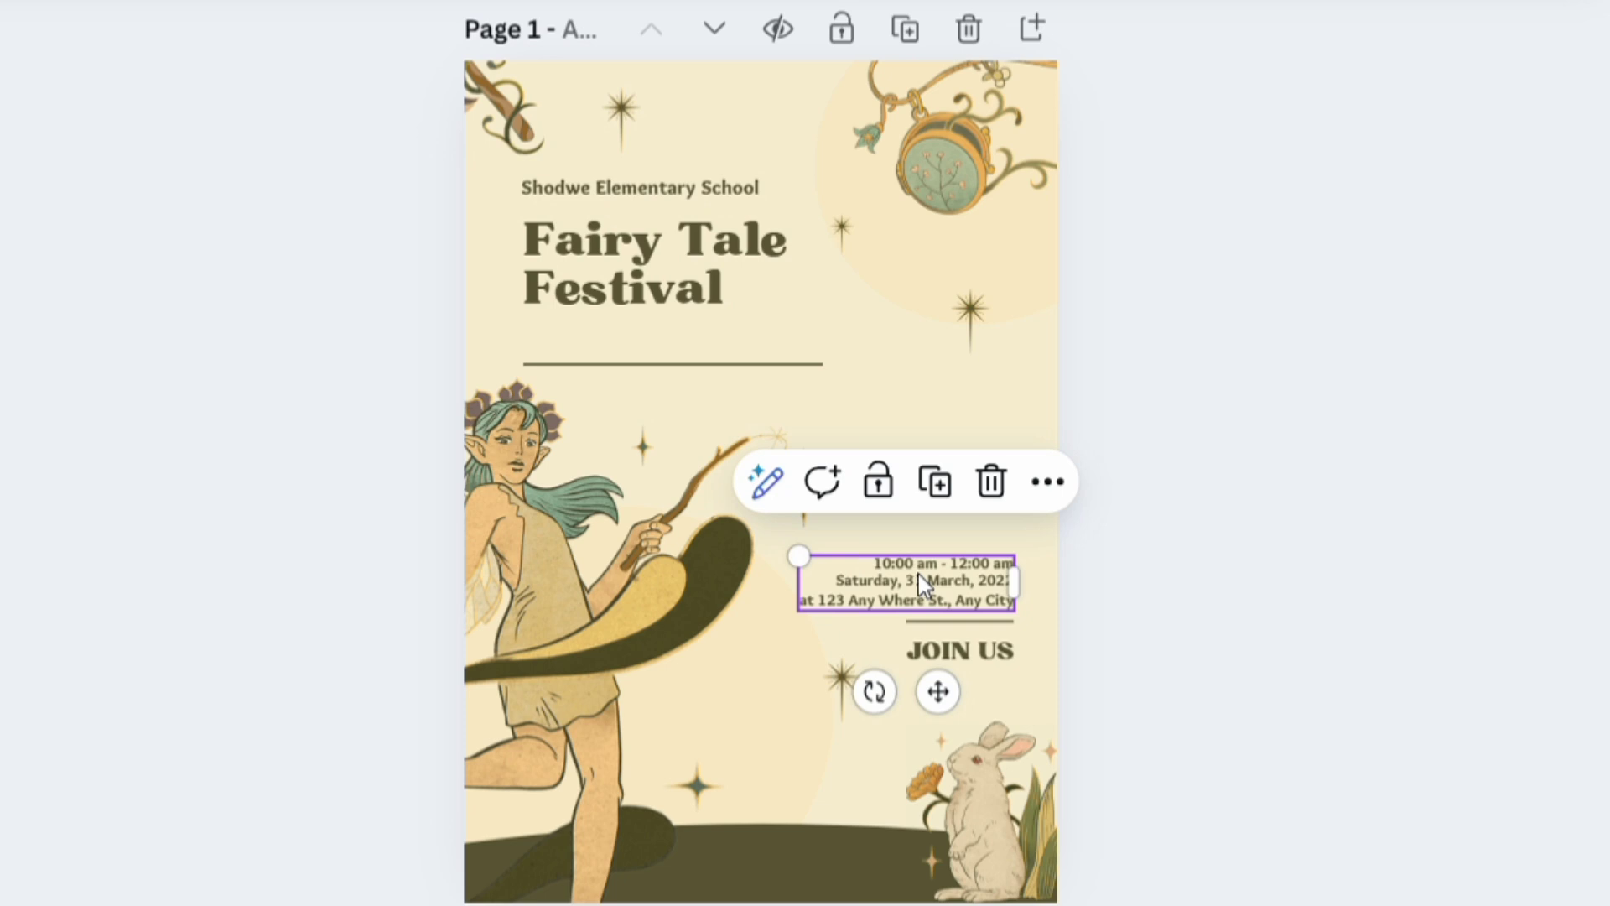
key(Delete)
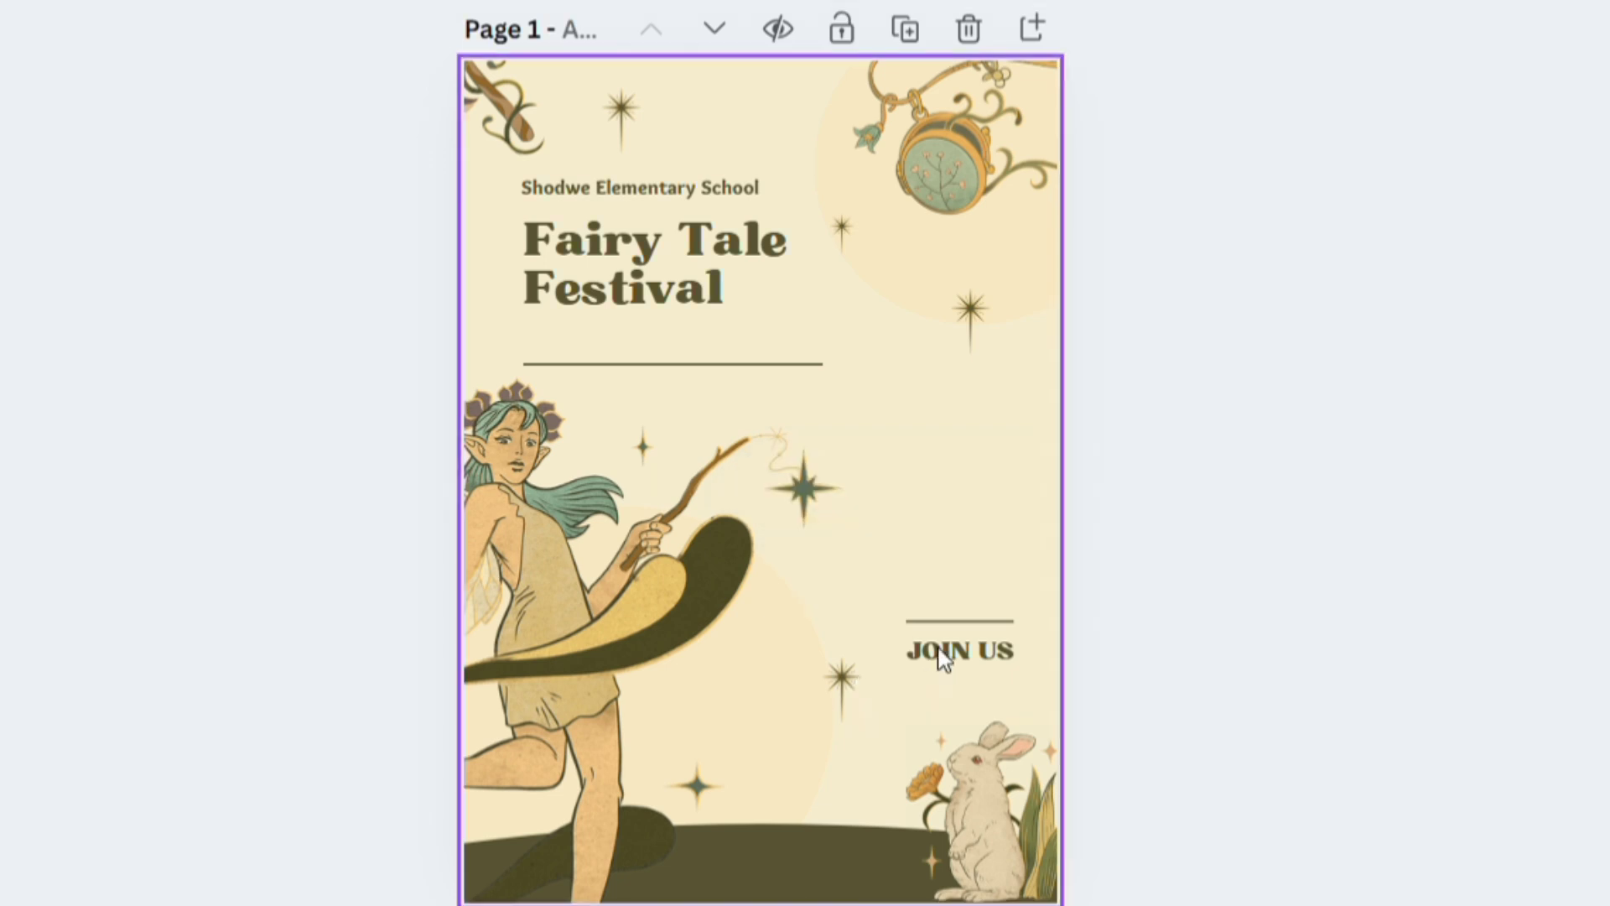
click(944, 656)
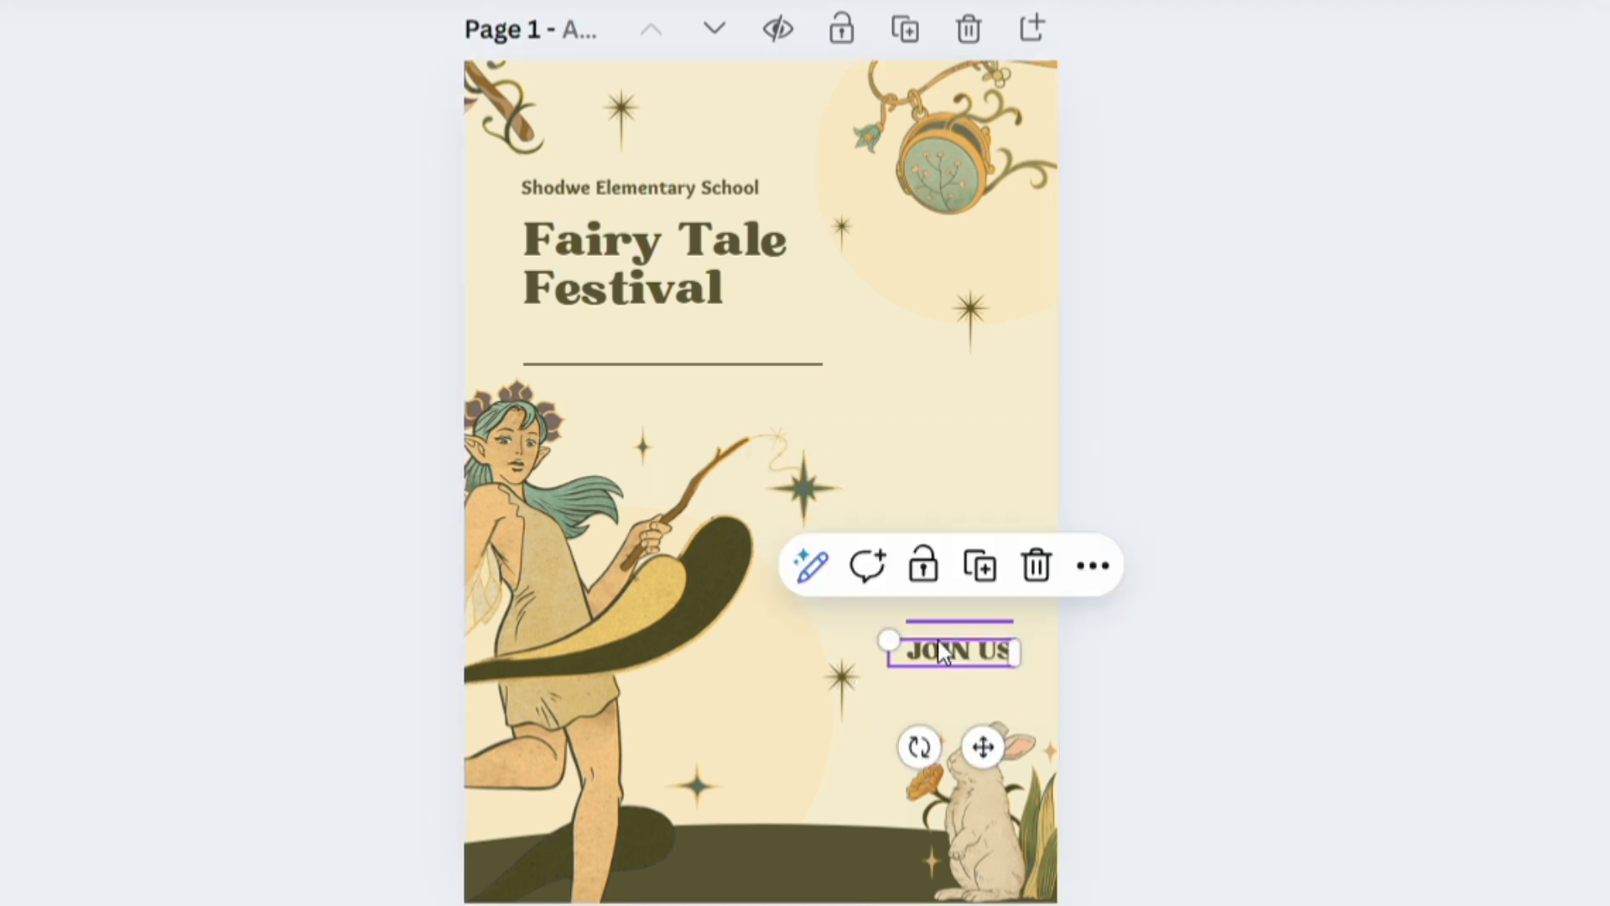
key(Delete)
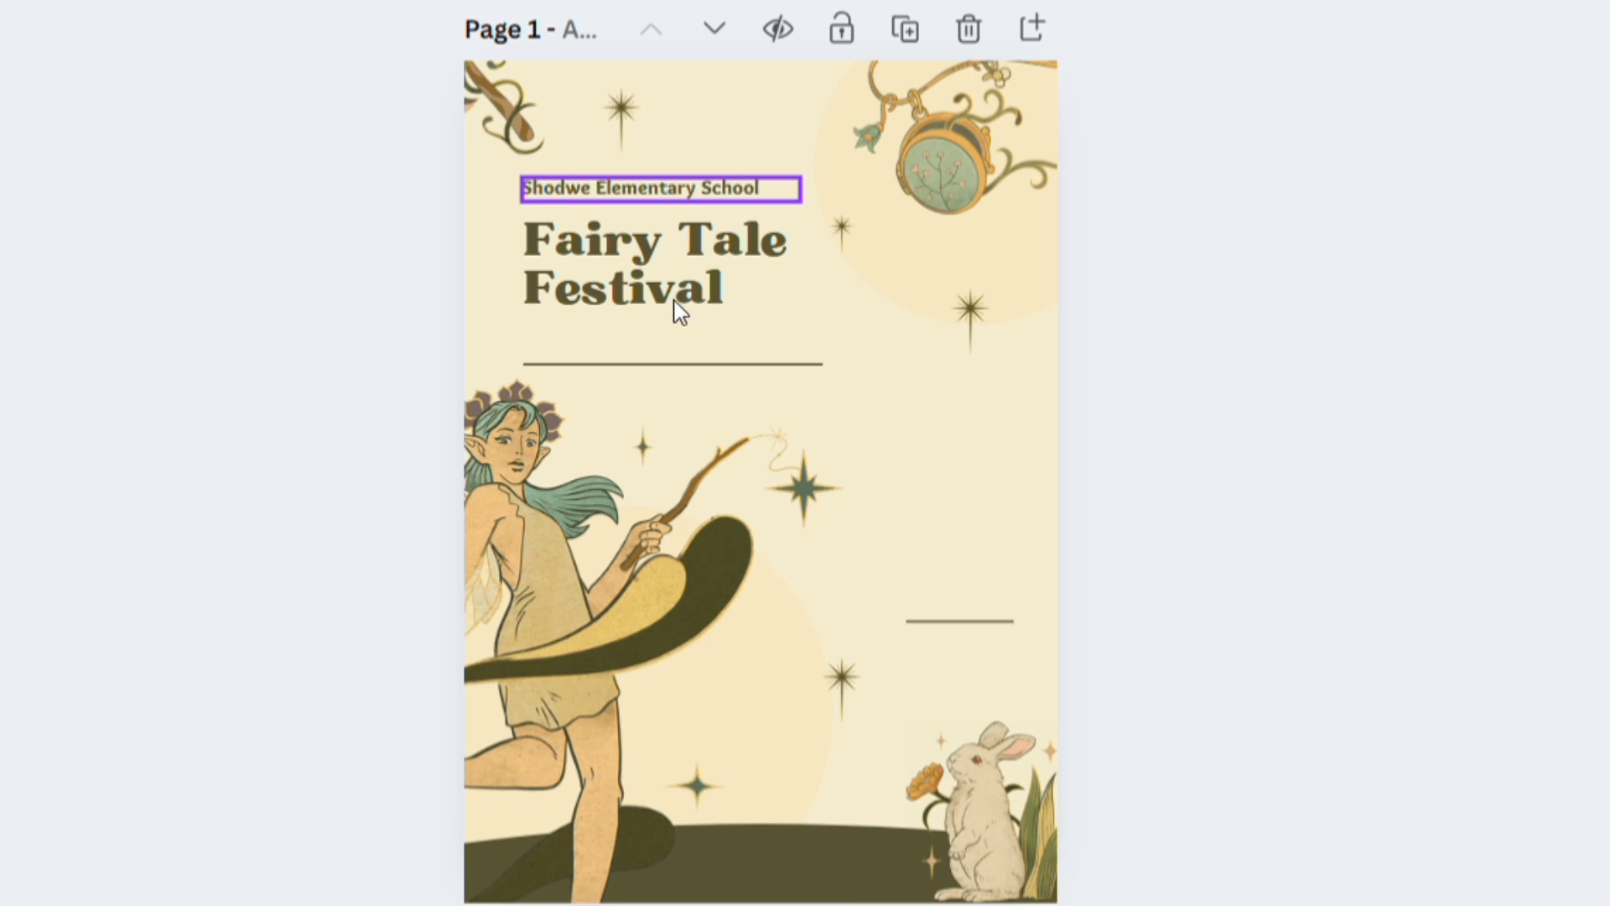
Move the "Shodwe Elementary School" text down between the fairy's legs and the rabbit, and place the short line directly beneath it.
drag(820, 759, 820, 755)
click(998, 627)
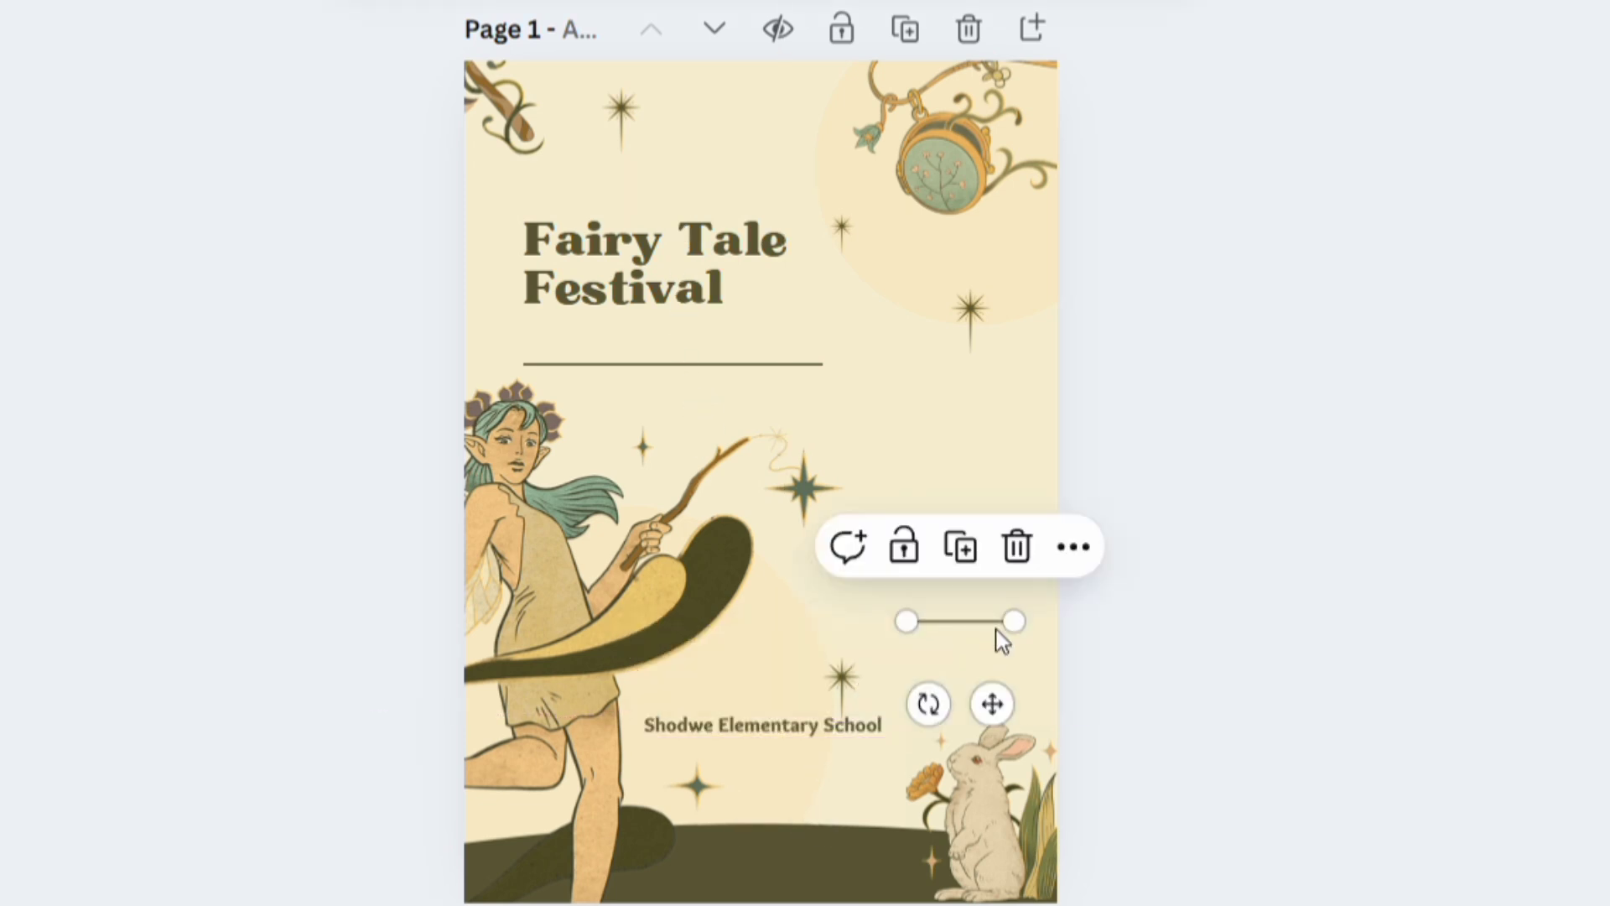
drag(992, 703, 755, 851)
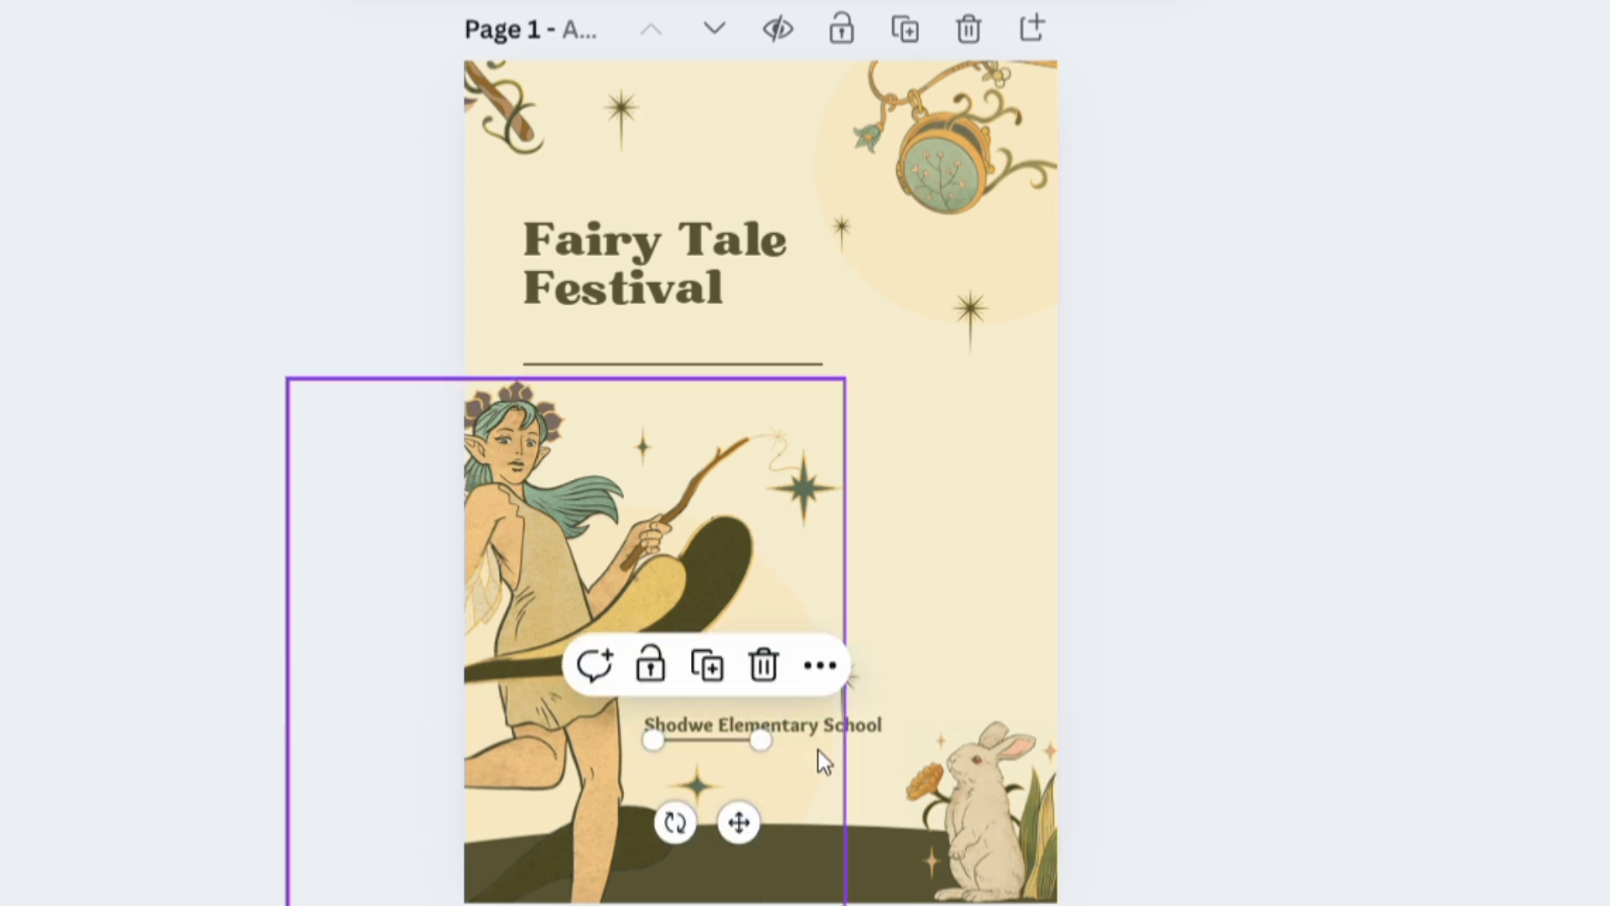
Replace the "Shodwe Elementary School" text with "By" followed by the author's full name.
click(859, 723)
click(864, 727)
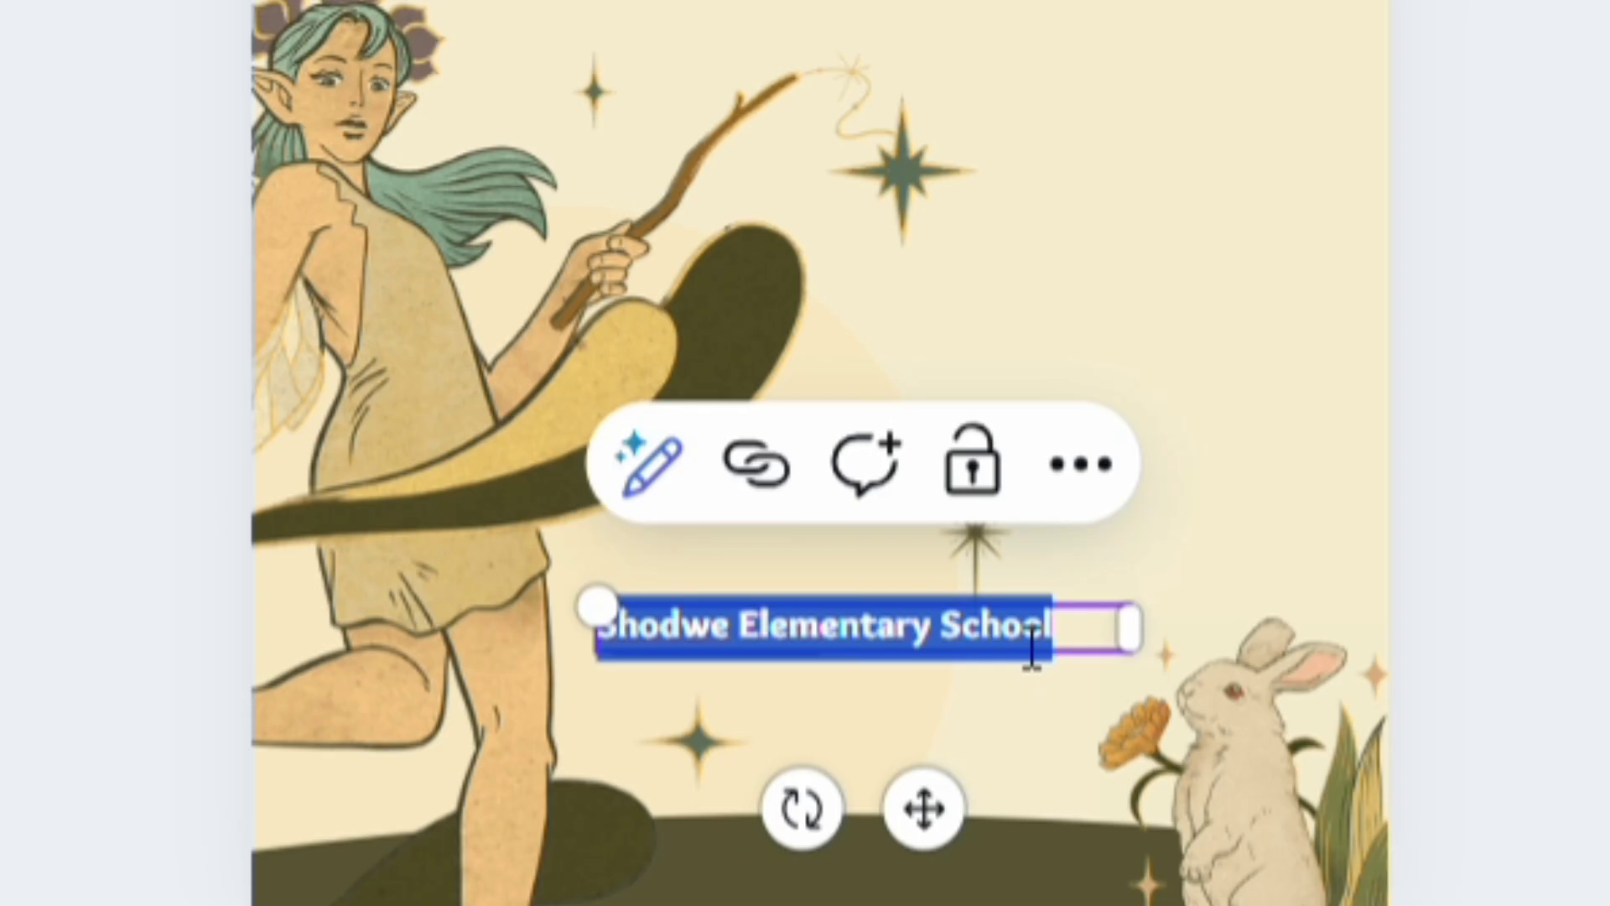
text(By)
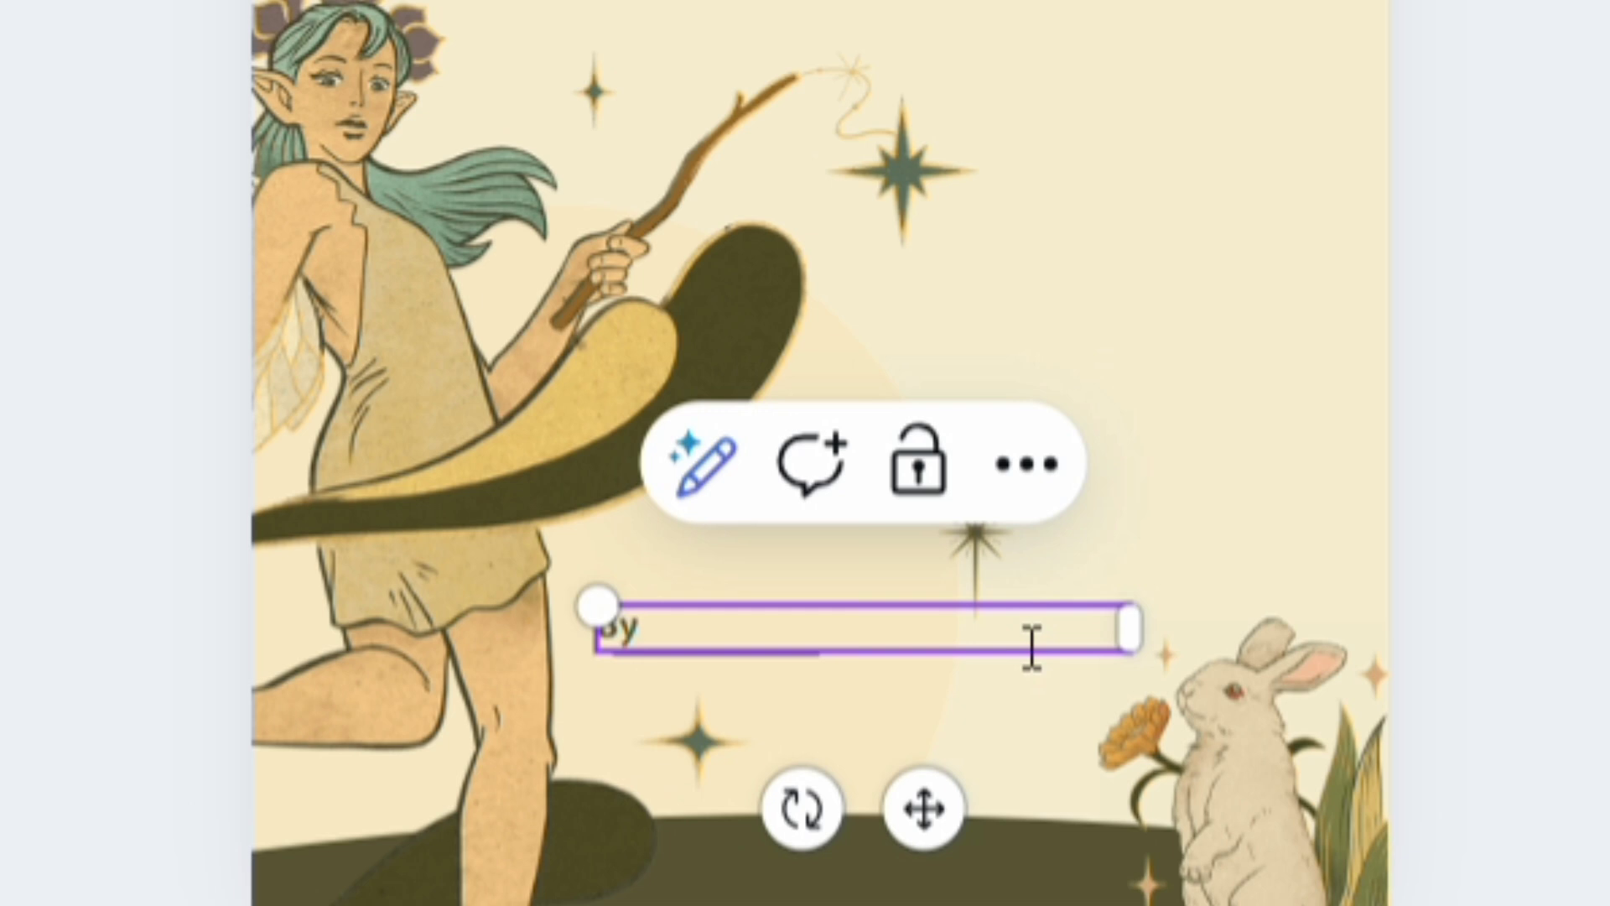
text( Okpa Emma)
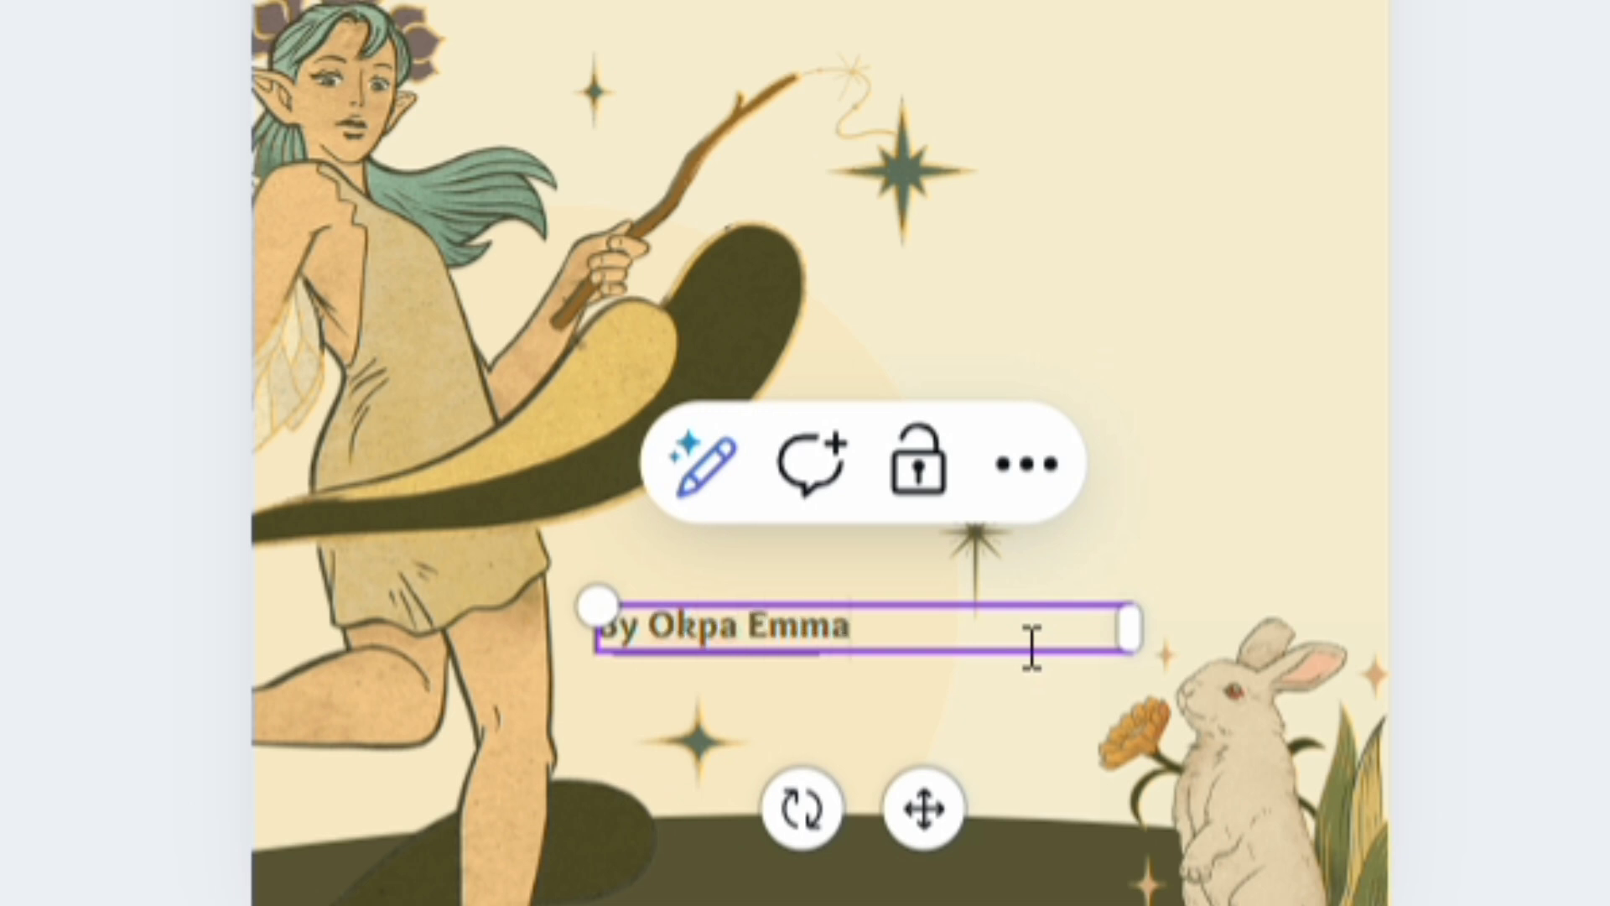
text(nyo)
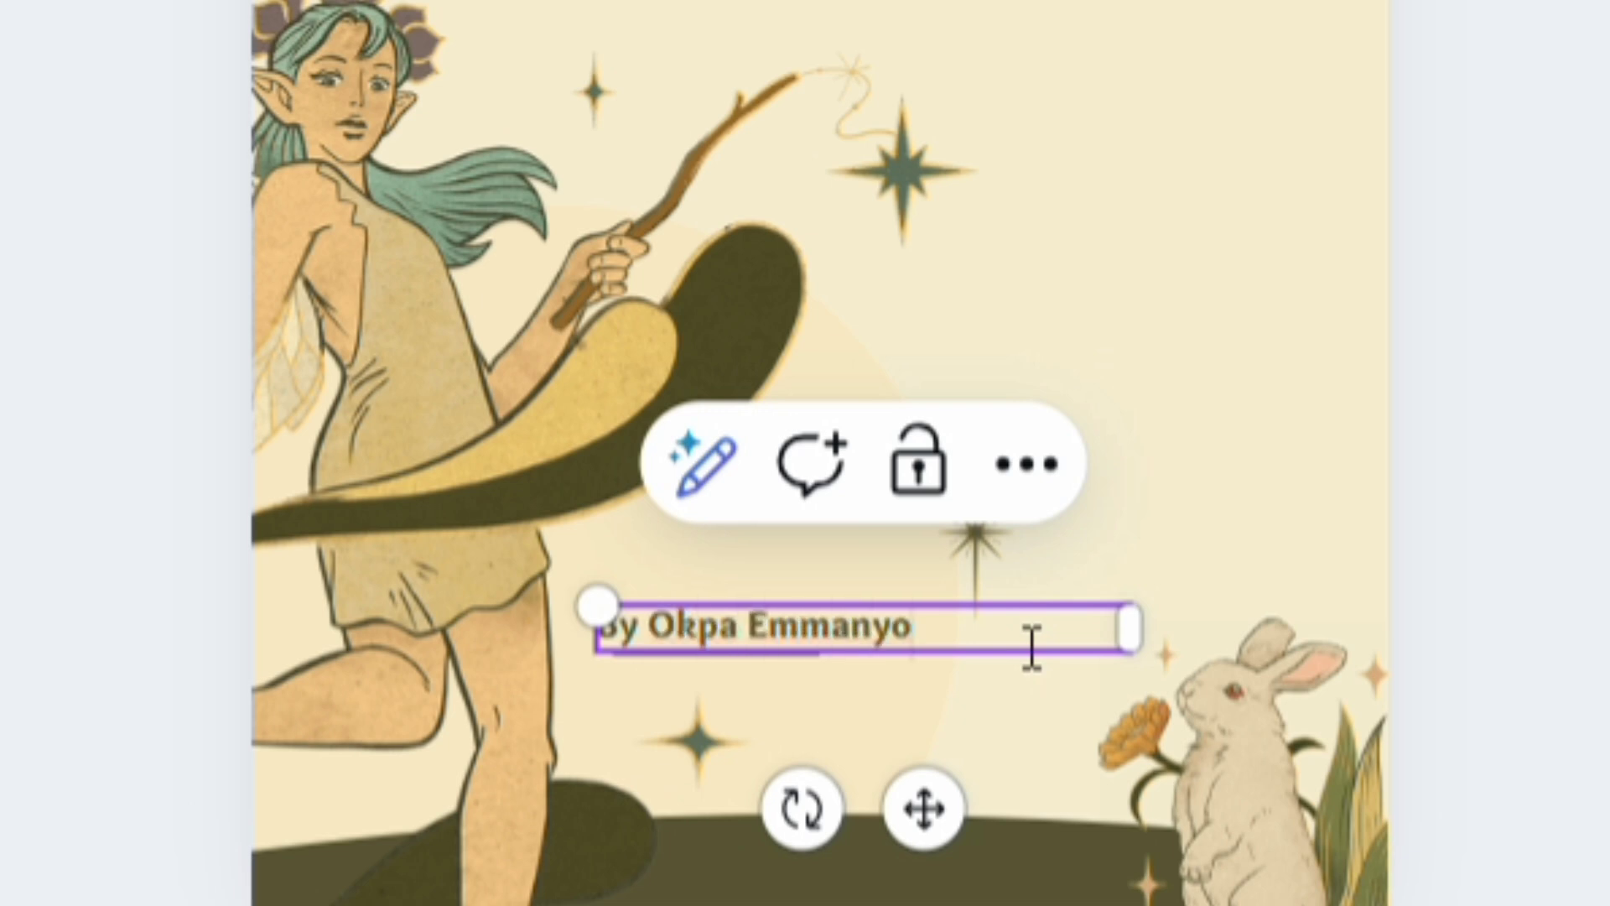
key(BackSpace)
key(BackSpace)
text(uel)
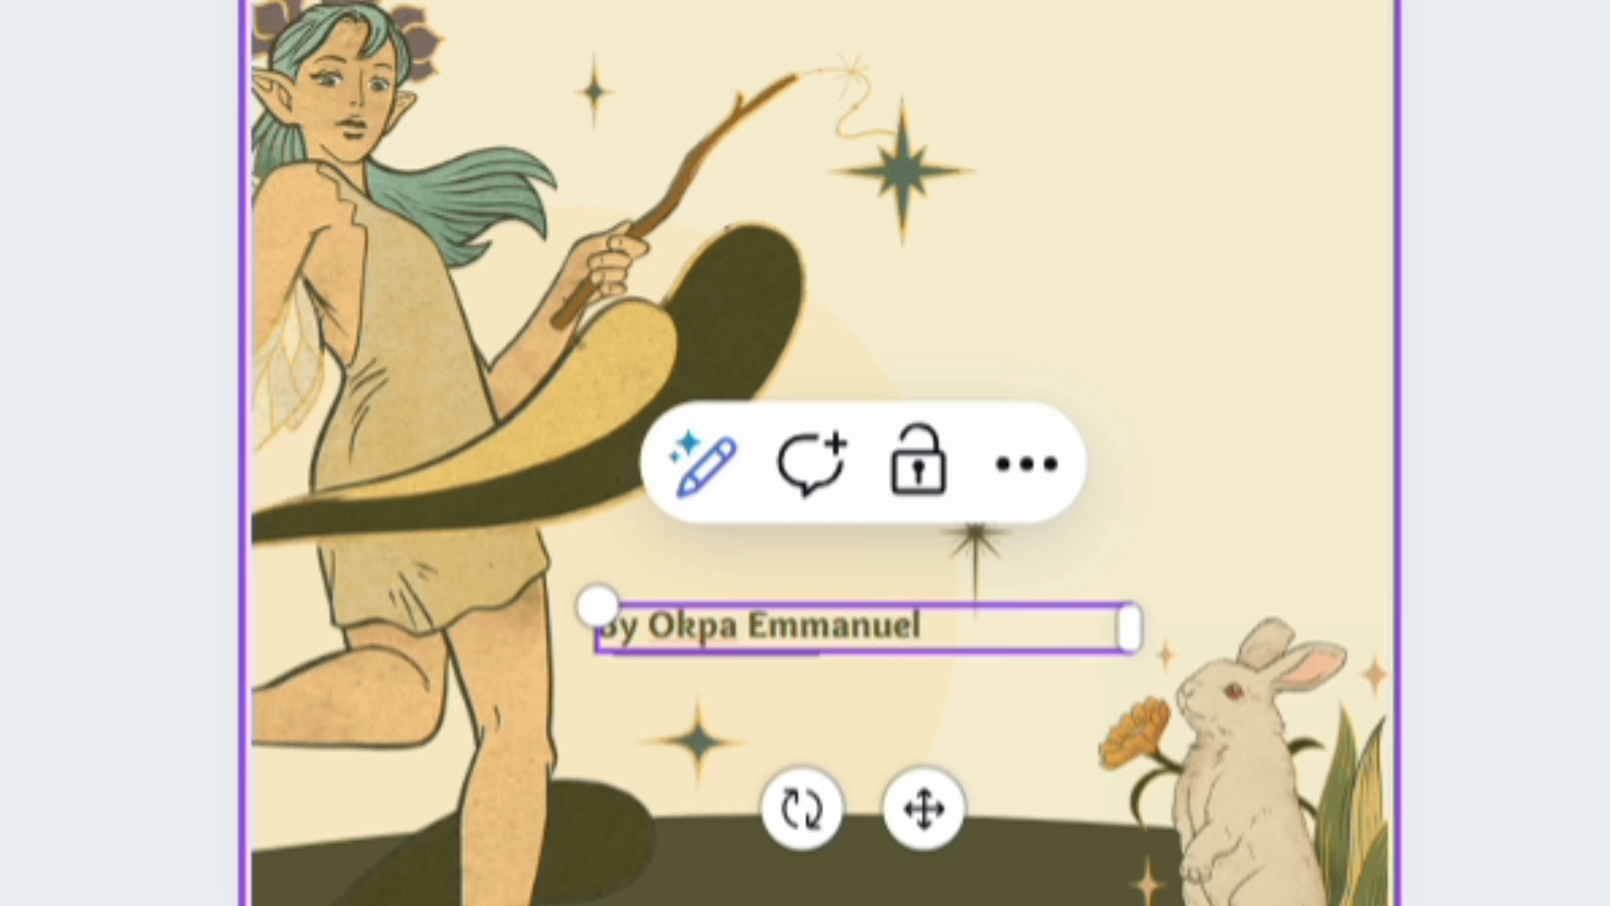
Recolour the cover's "Fairy Tale Festival" title and the author line dark blue from the default solid colors.
click(1501, 453)
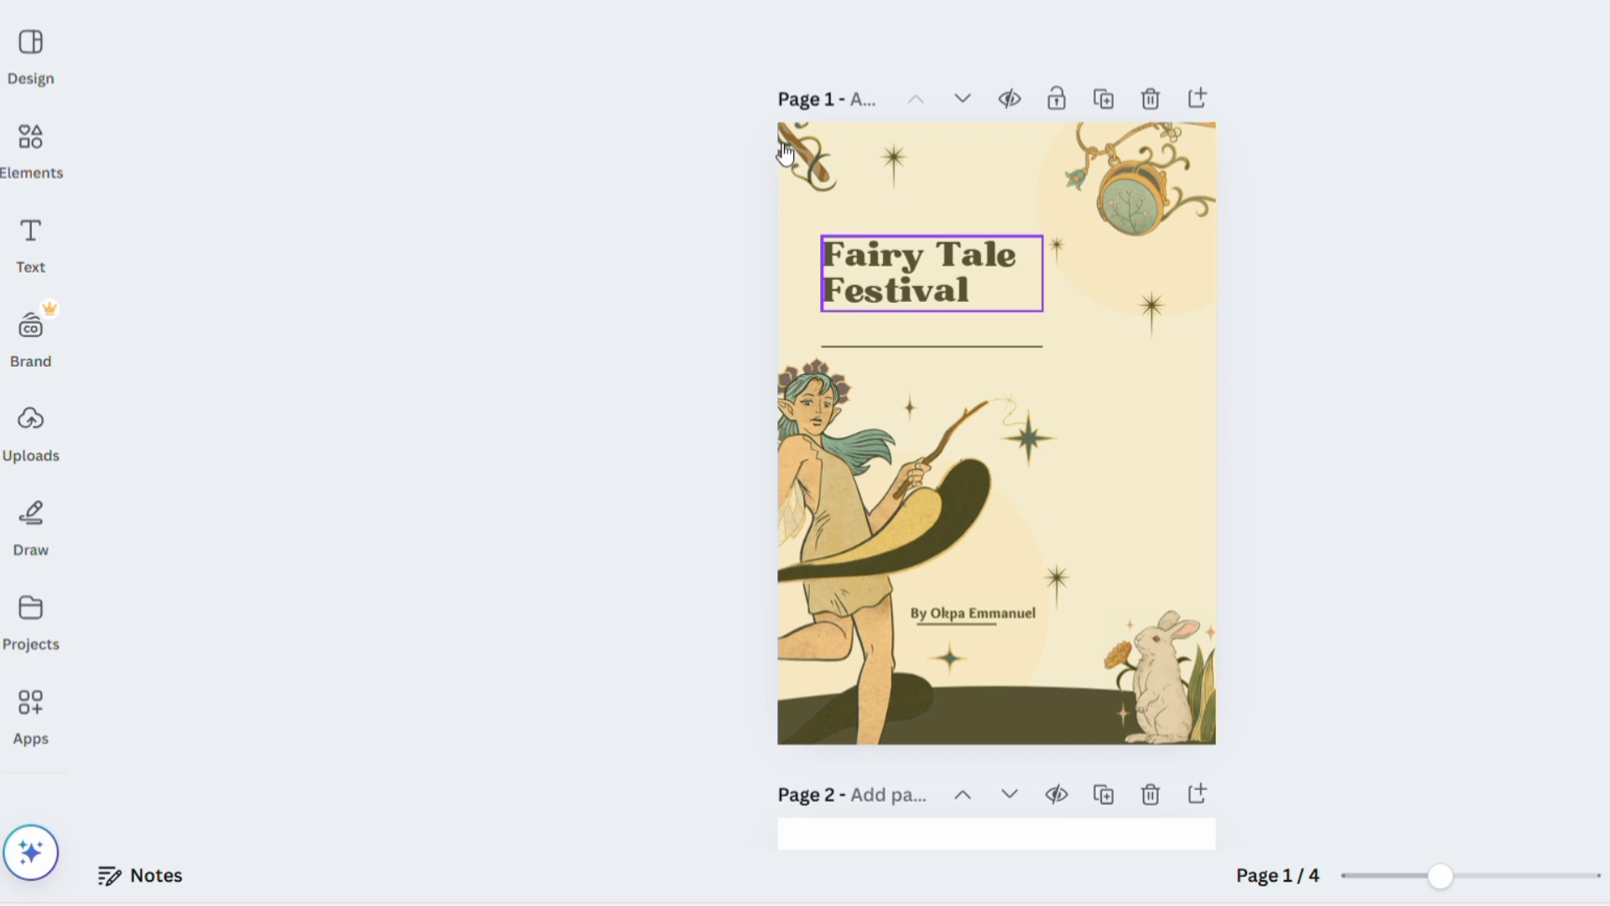
click(922, 272)
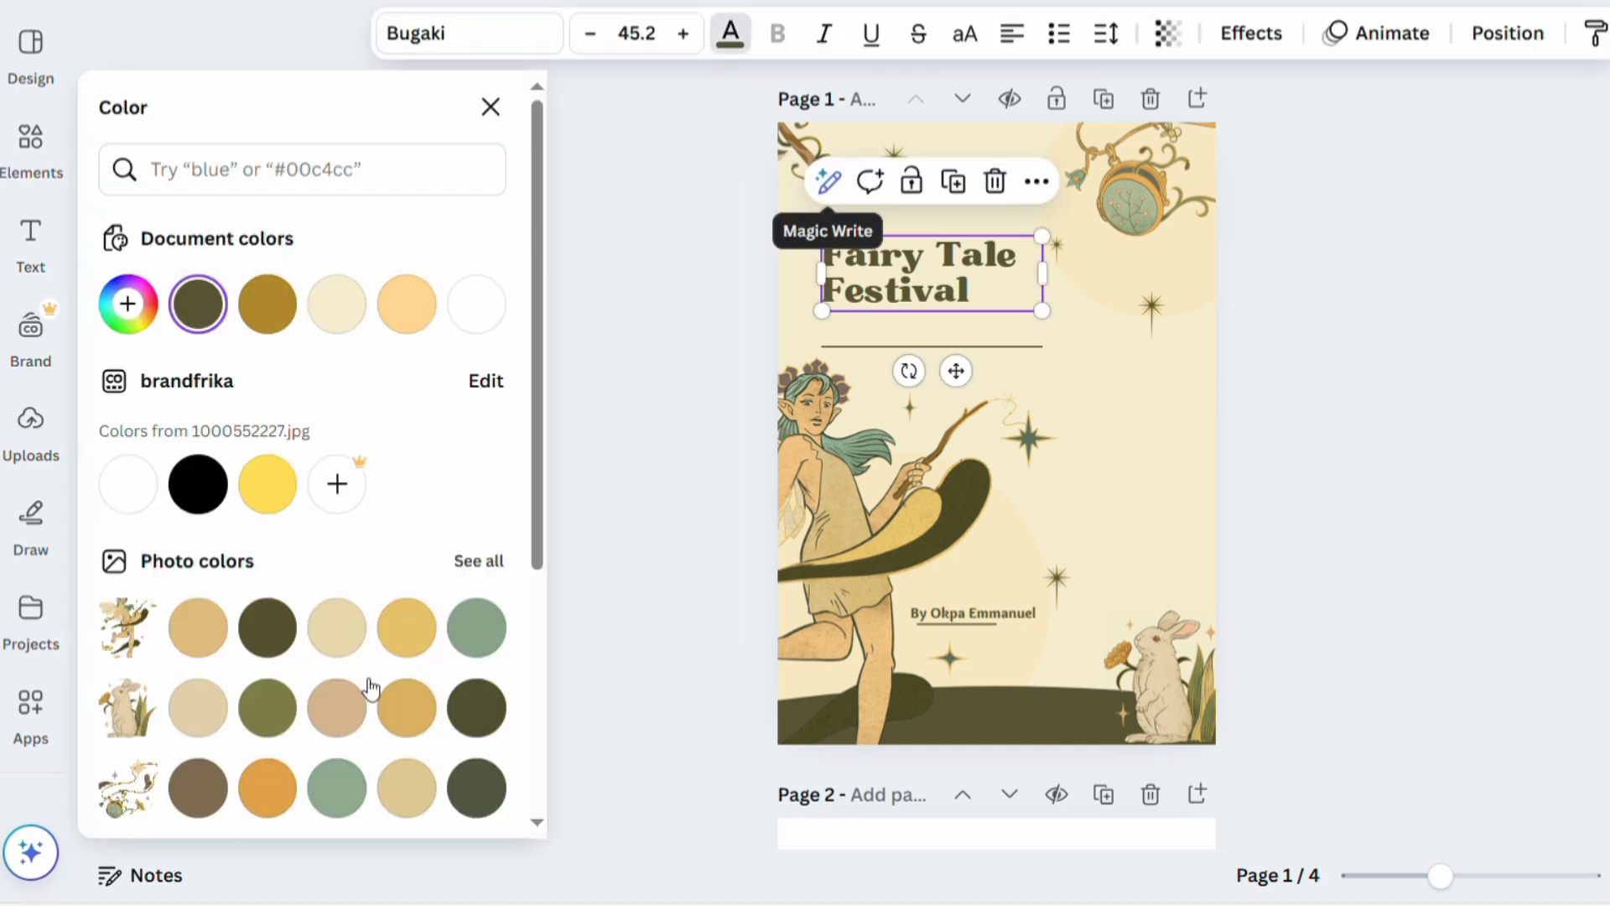
scroll(359, 676, down, 5)
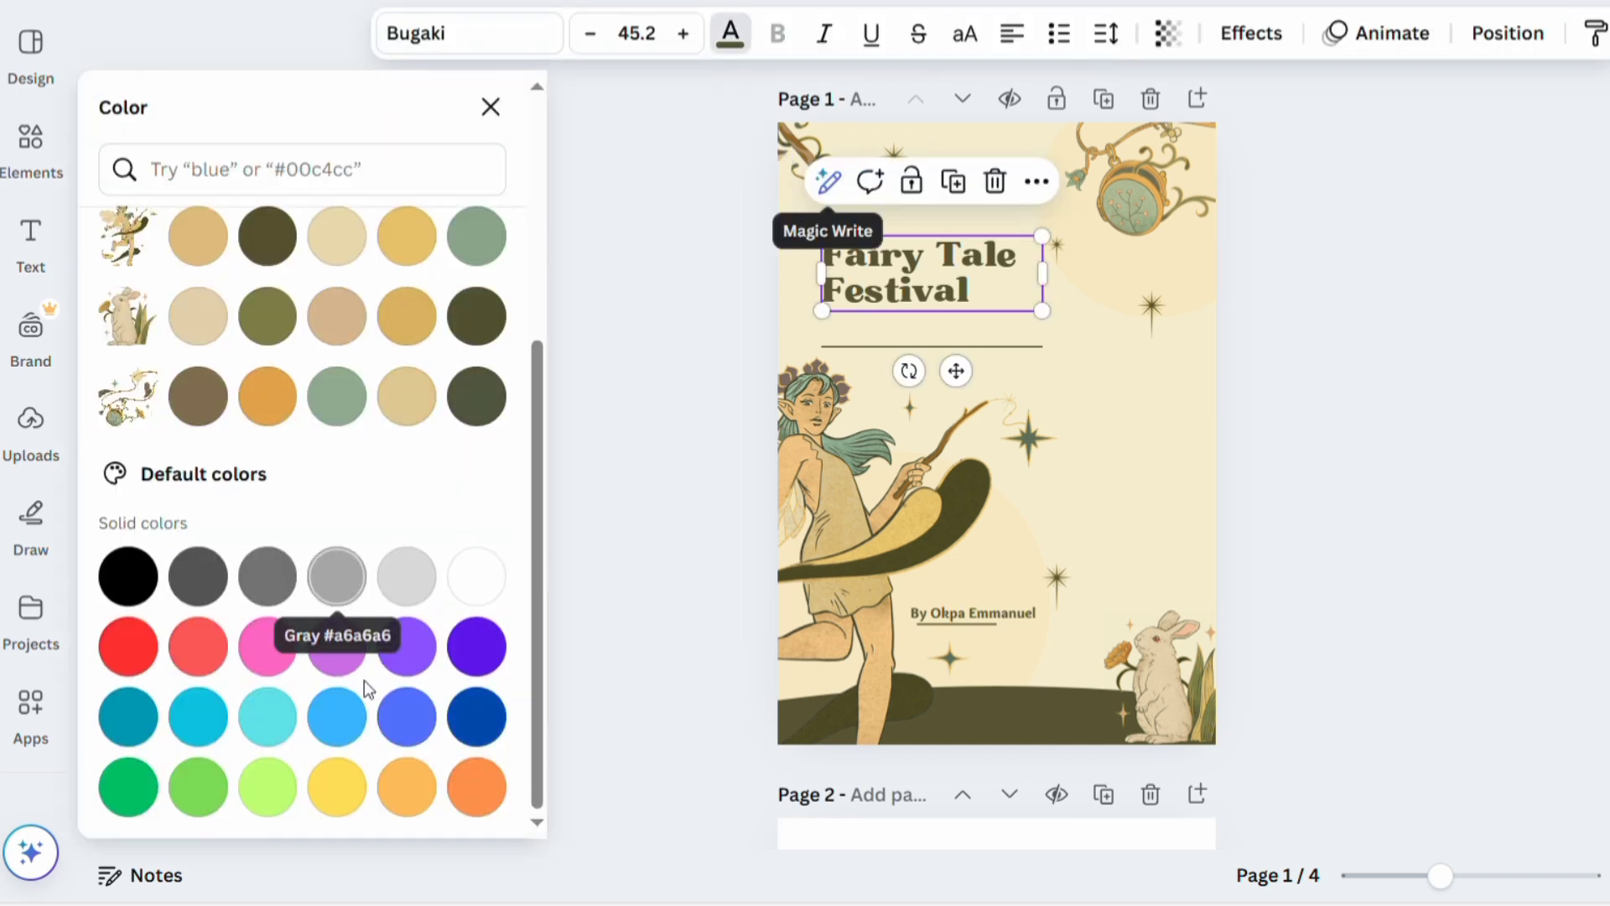
click(477, 714)
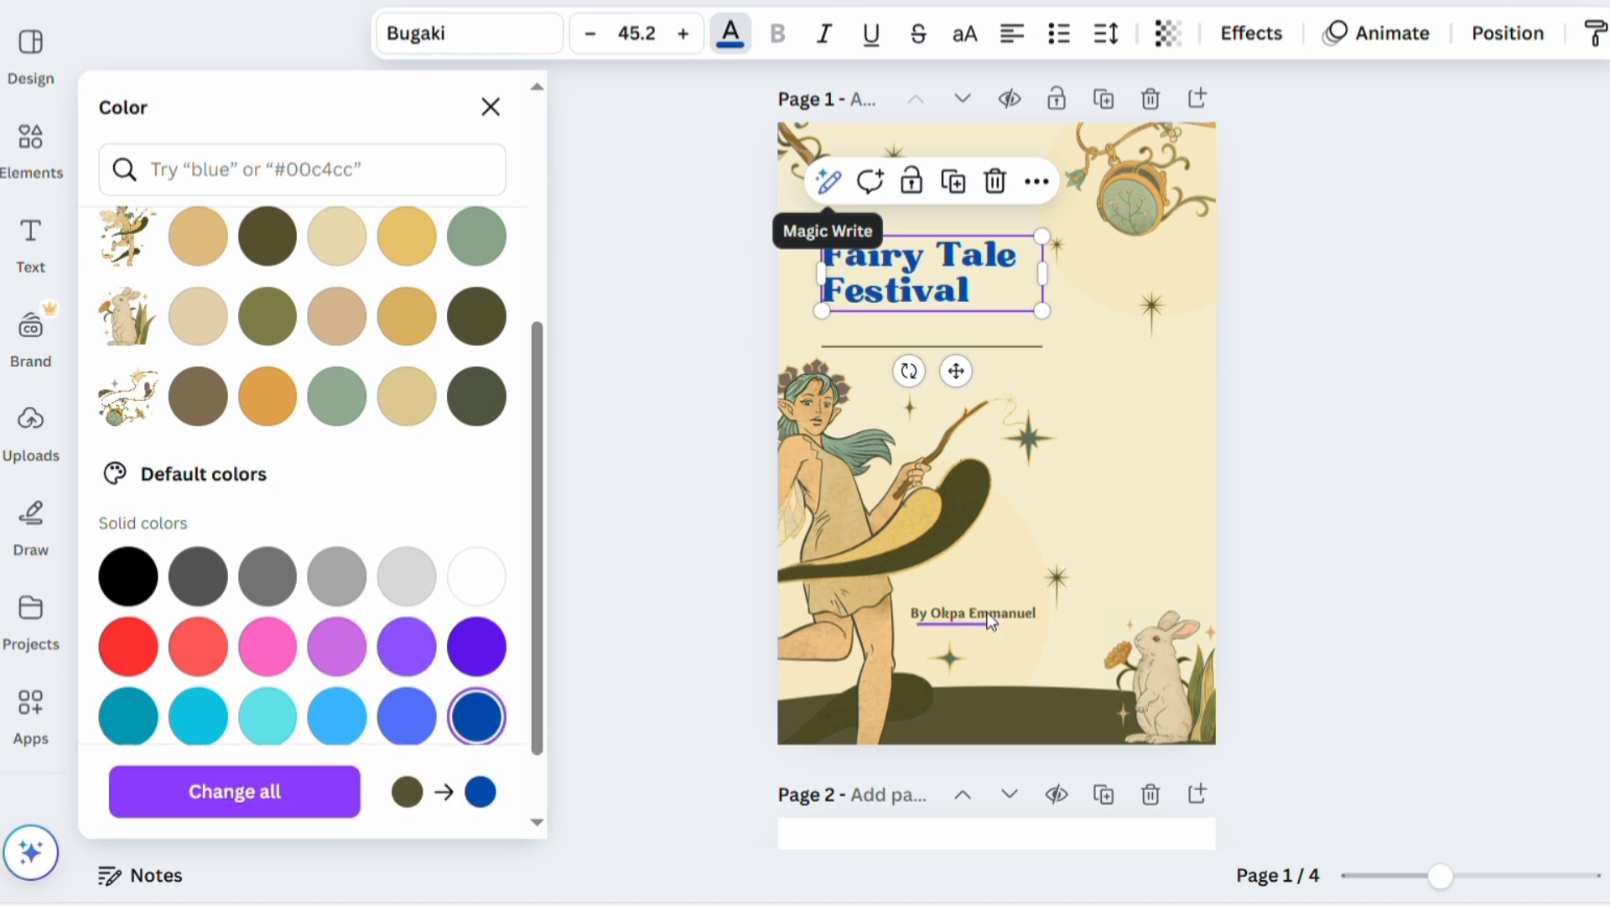
click(990, 621)
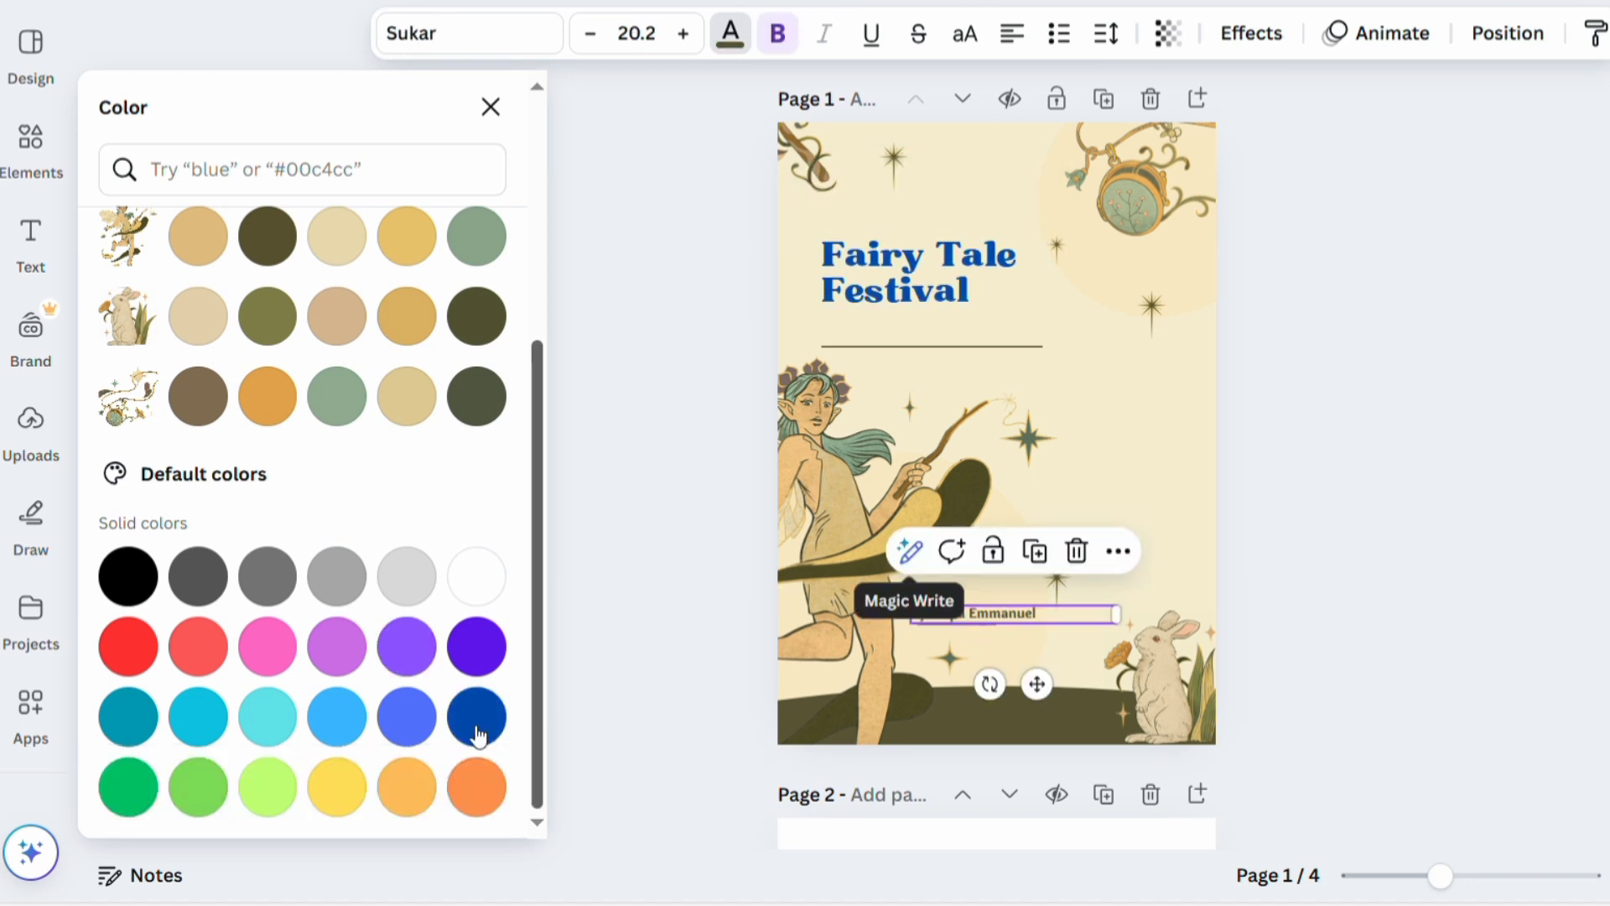
click(1442, 541)
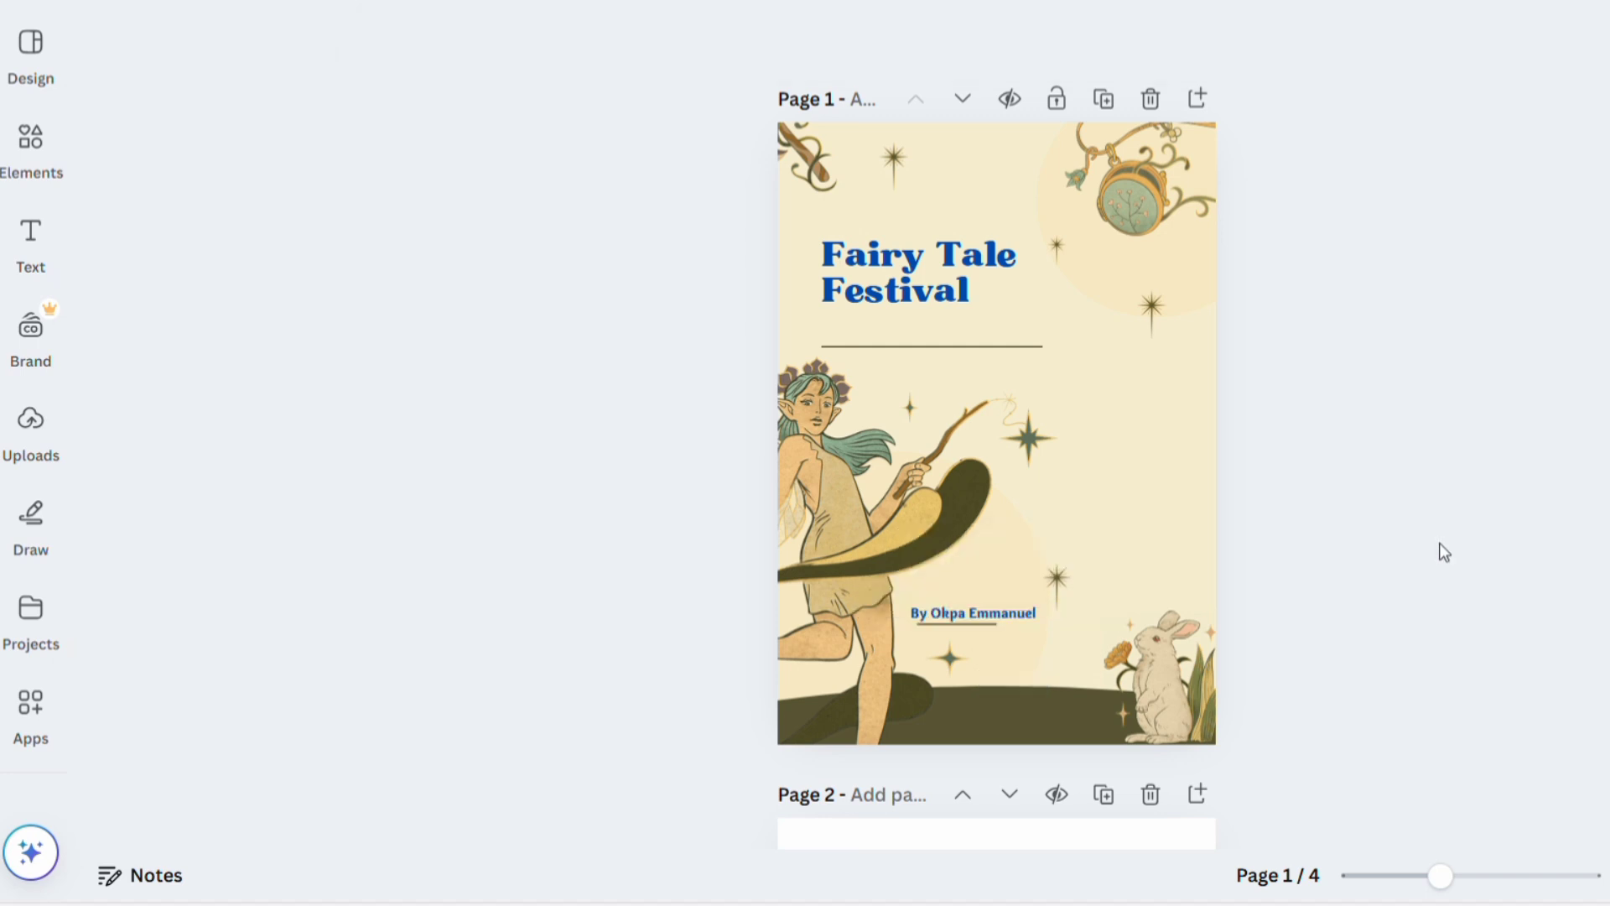
click(798, 497)
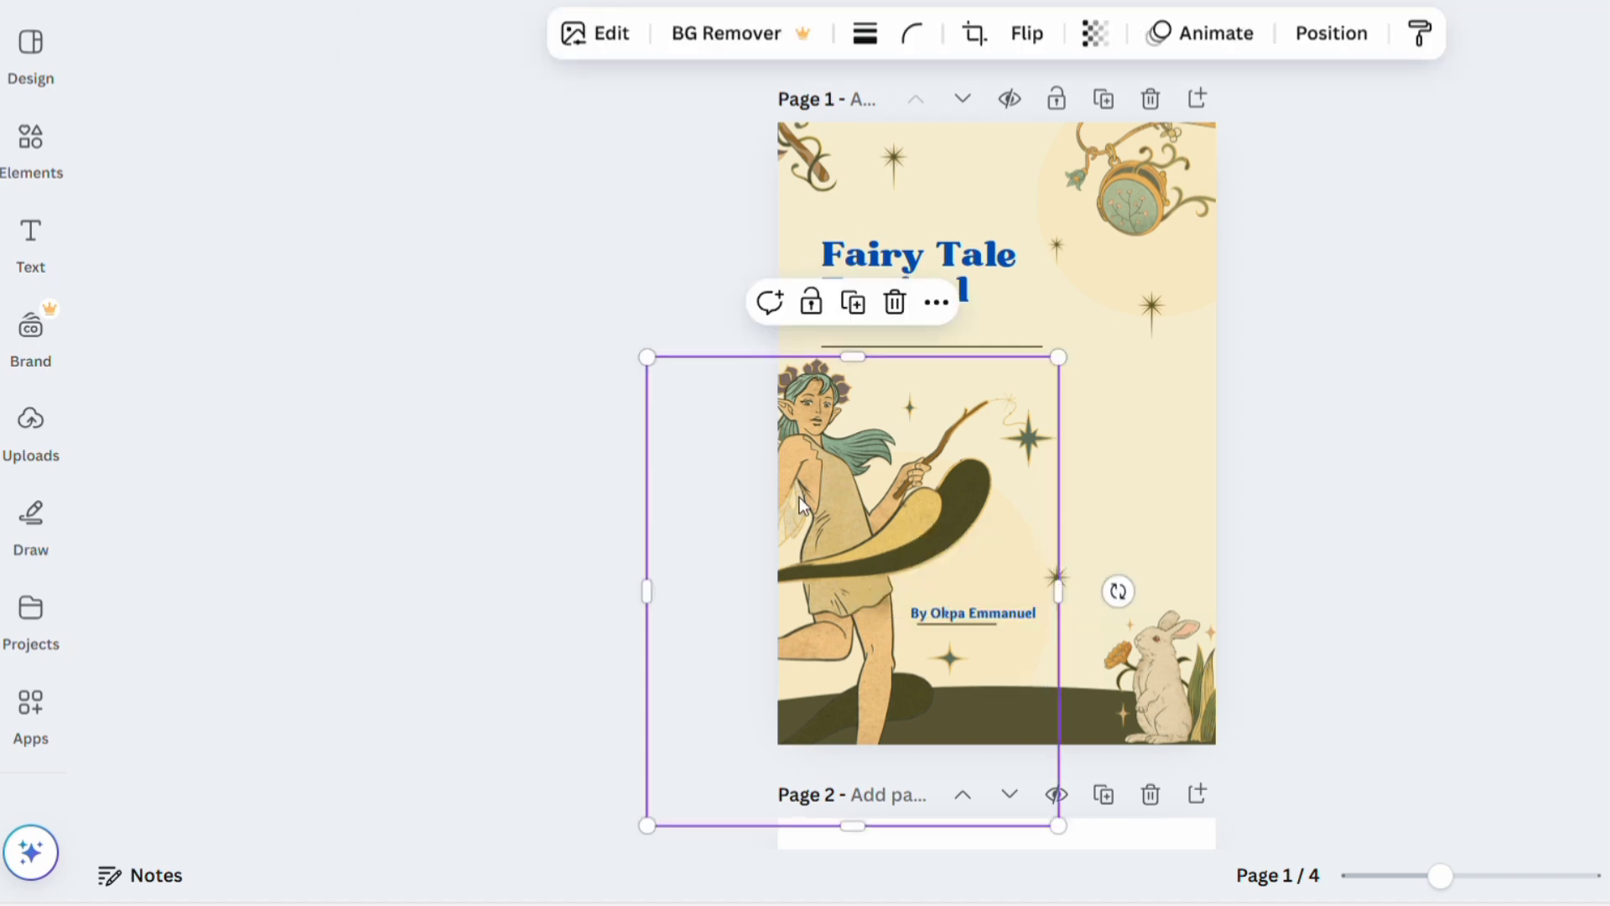
click(1486, 438)
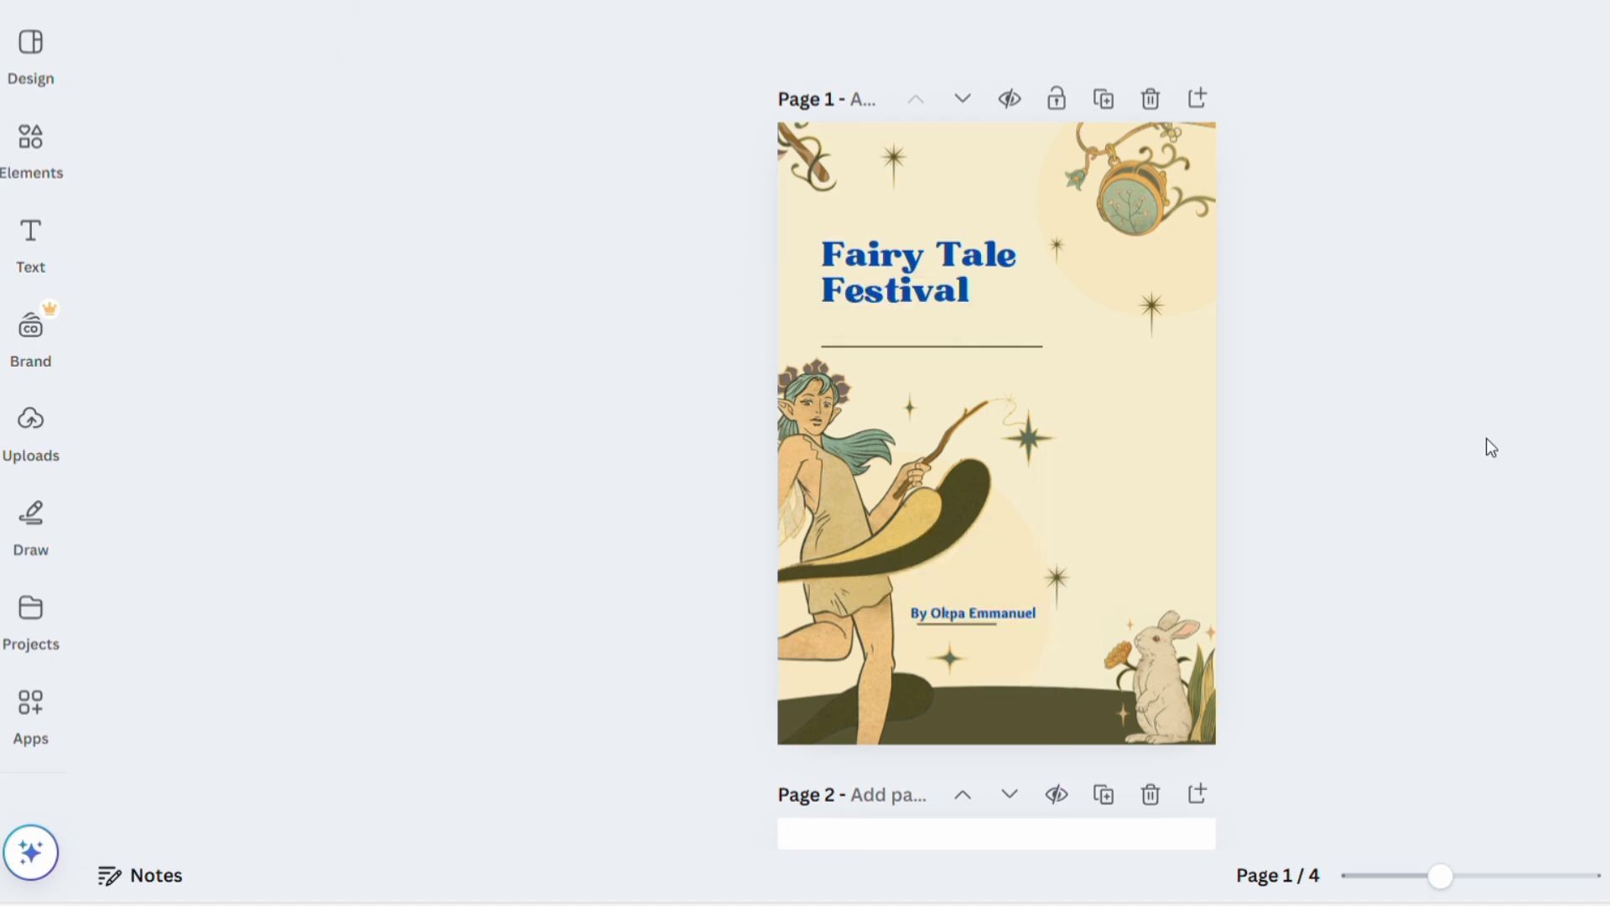
Select blank page 2 and search the design templates for "about the author content".
scroll(1486, 437, down, 8)
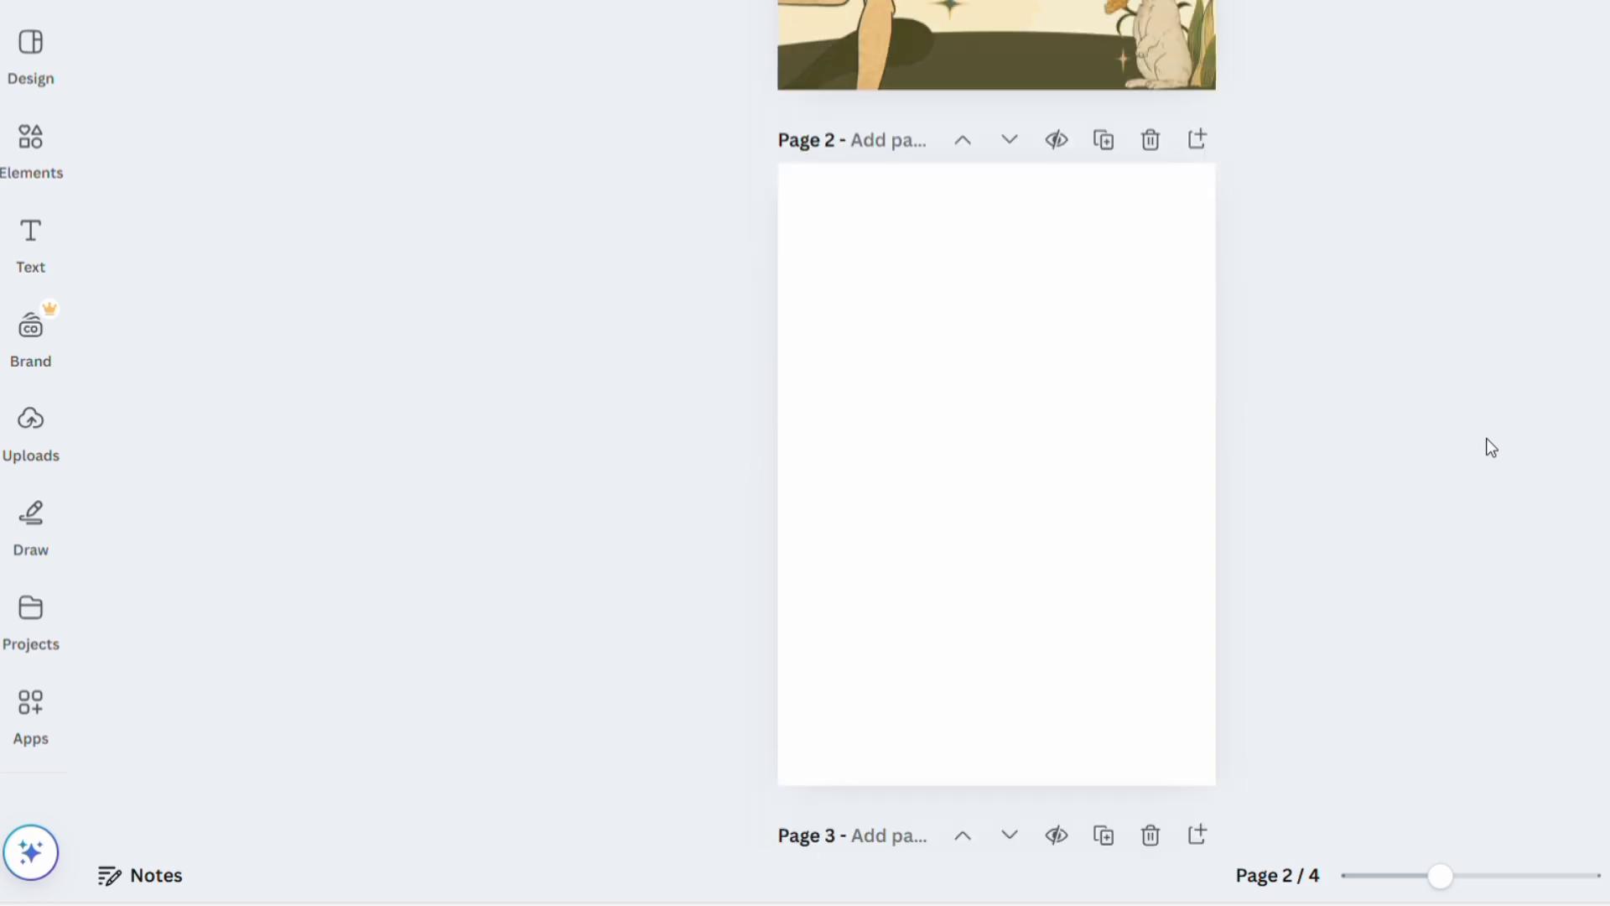
scroll(1486, 438, up, 5)
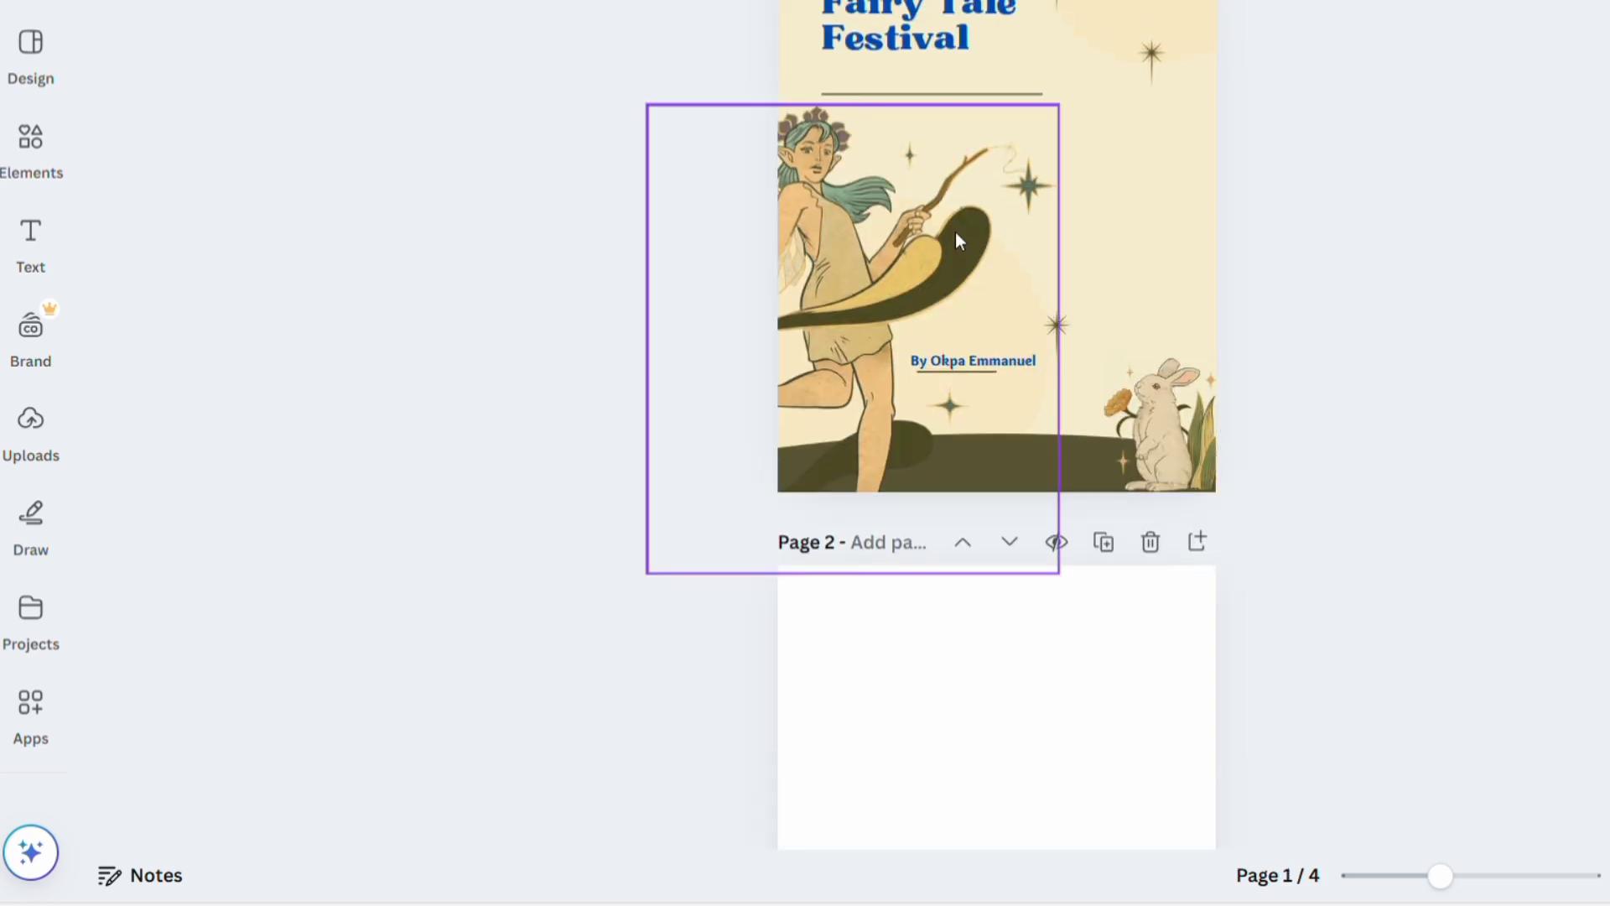
scroll(954, 276, up, 3)
scroll(1104, 487, down, 8)
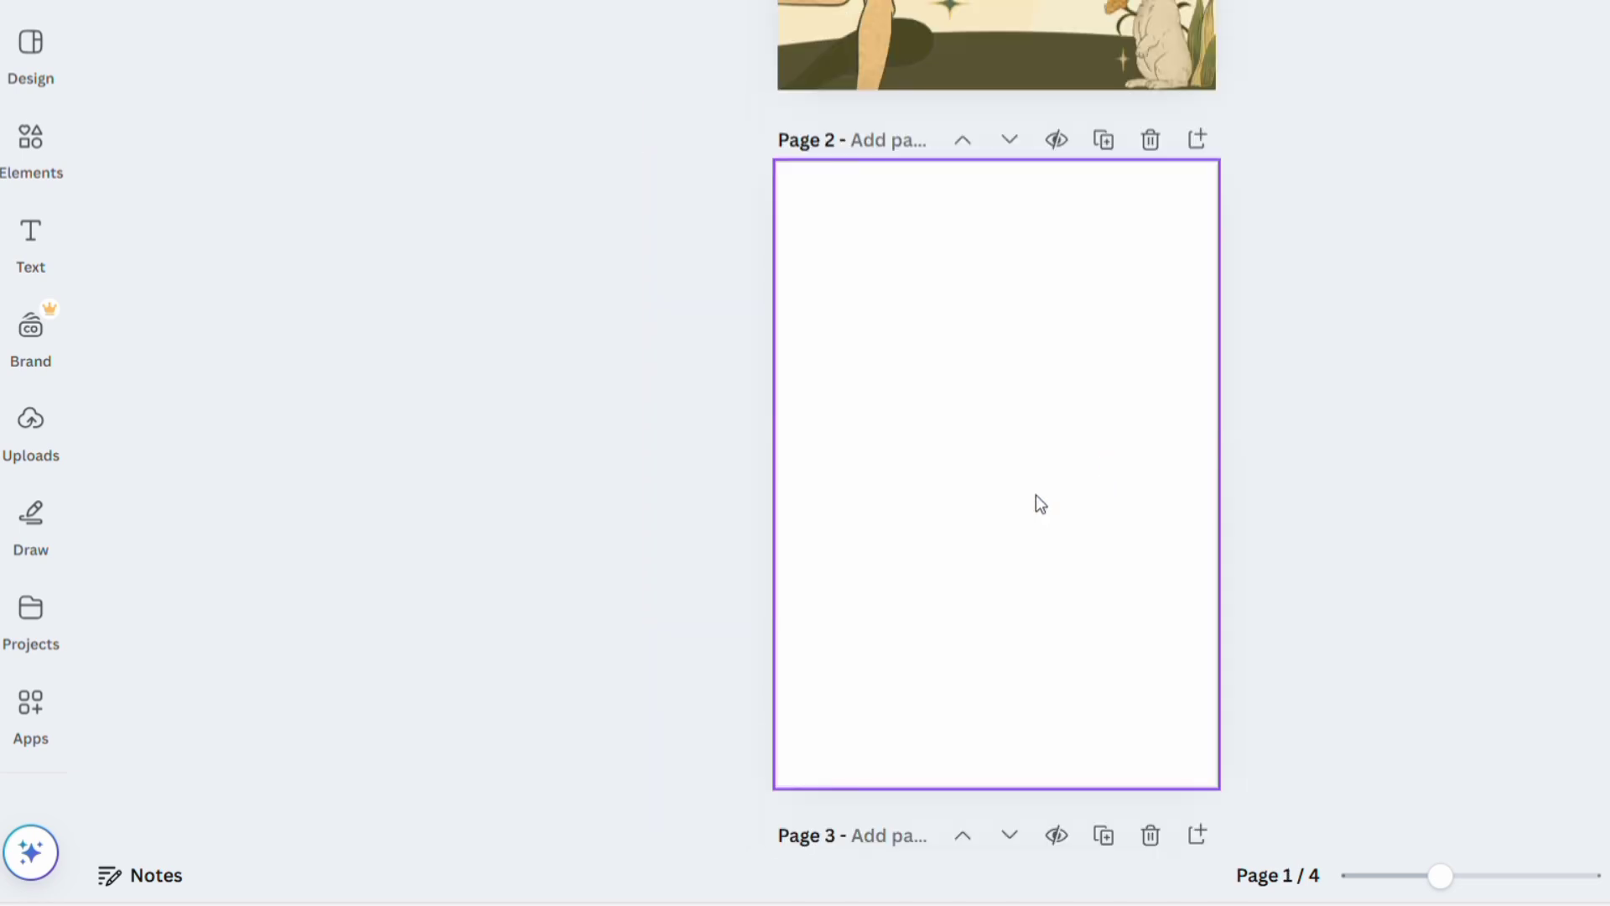
click(1040, 503)
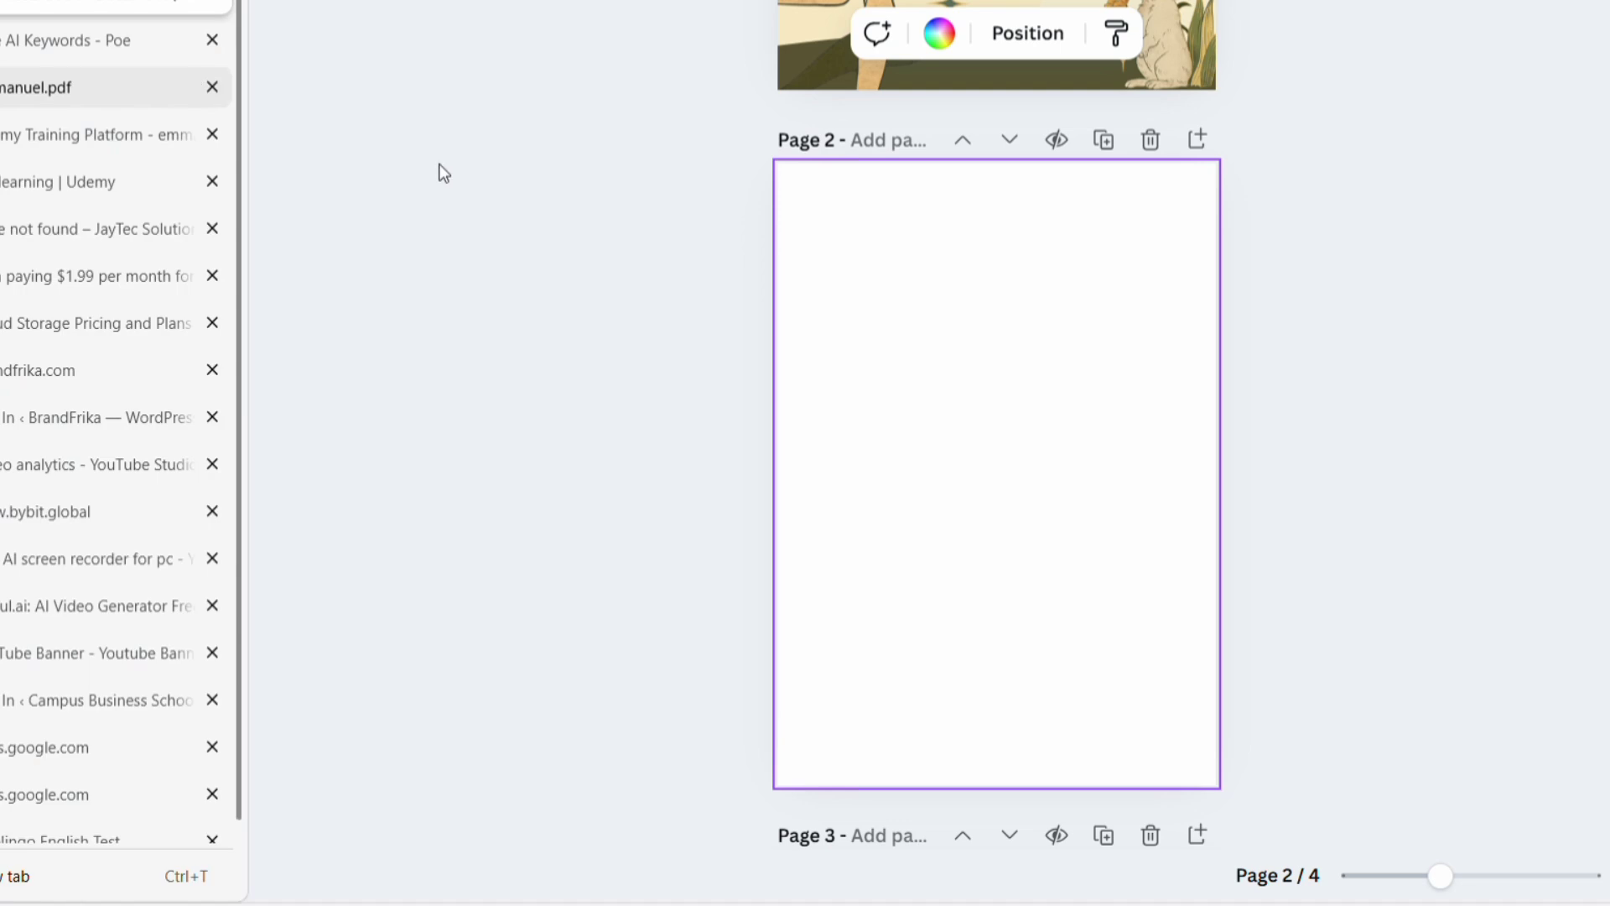
click(57, 75)
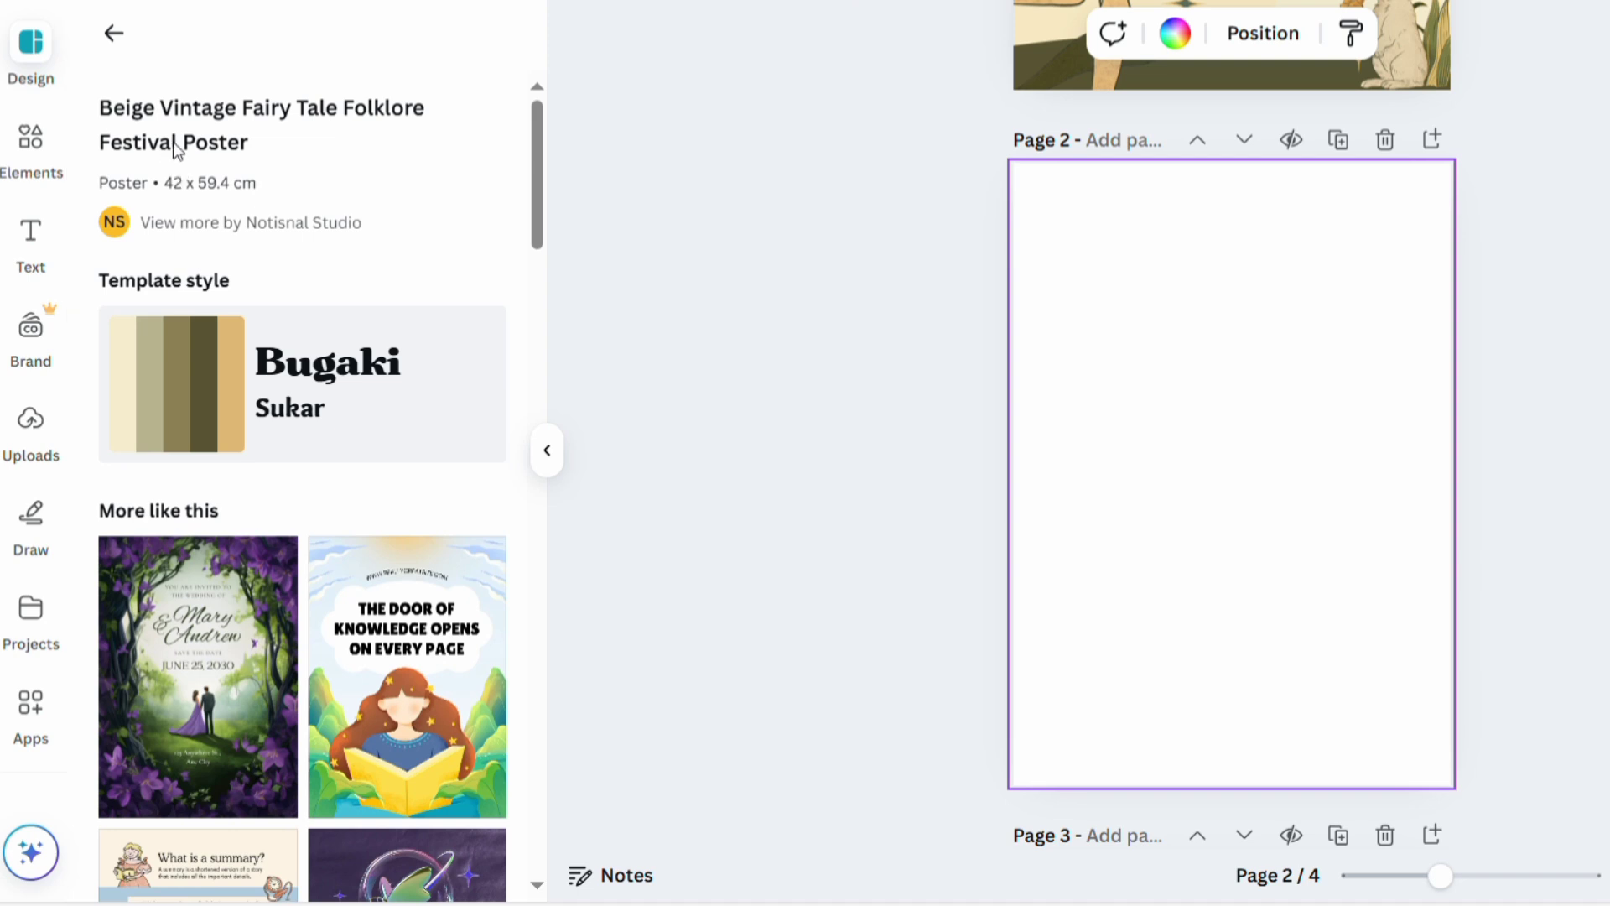
click(109, 41)
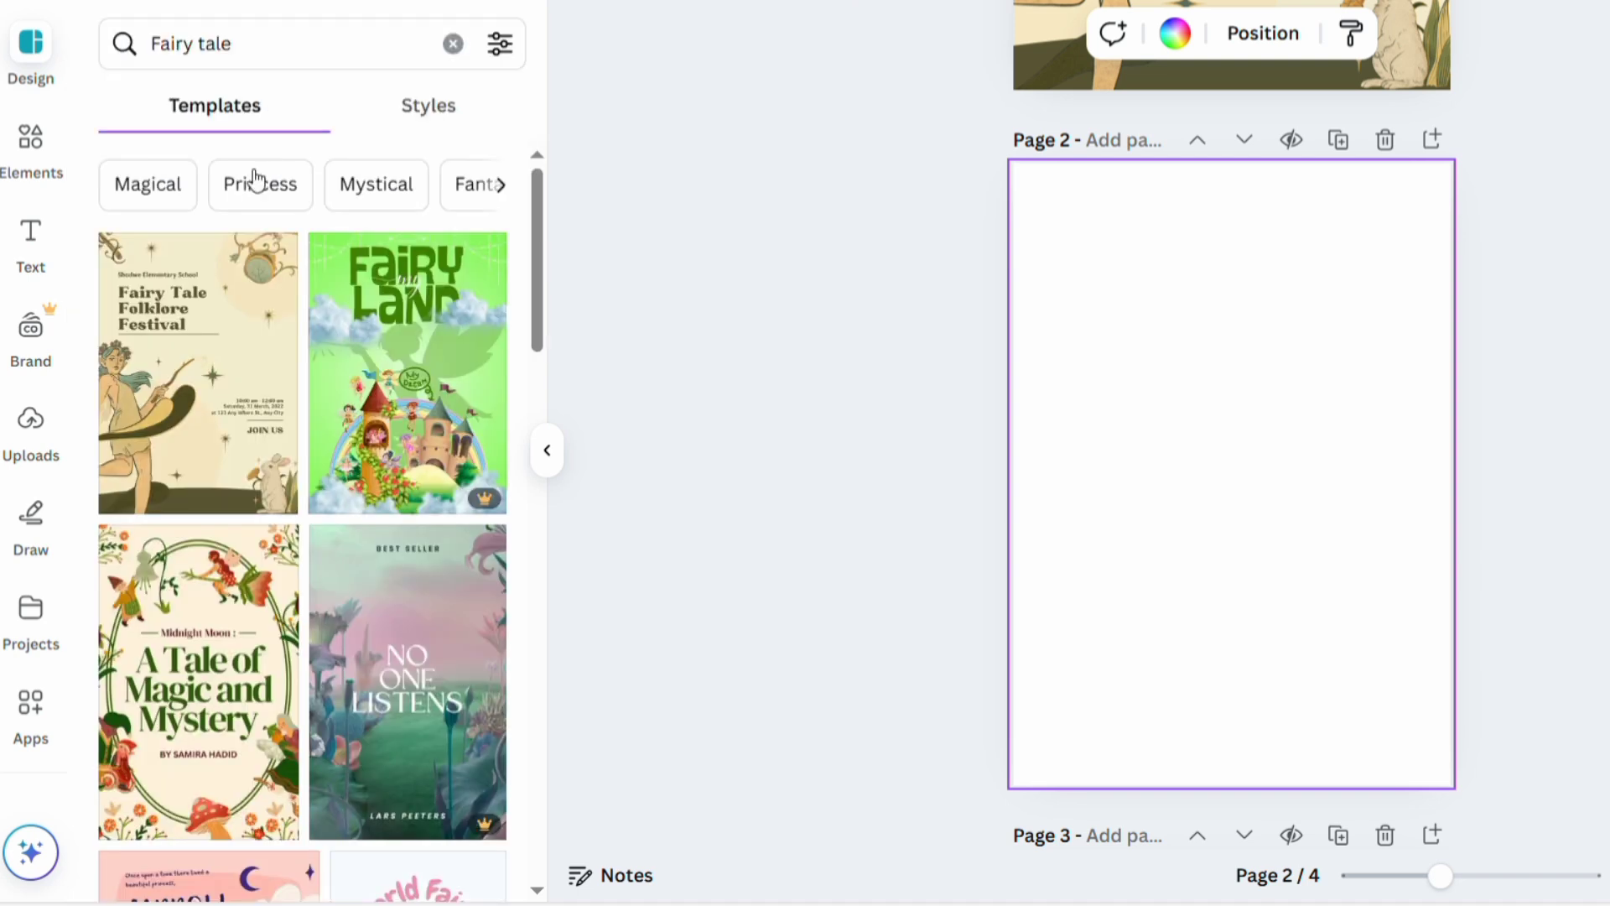
click(274, 74)
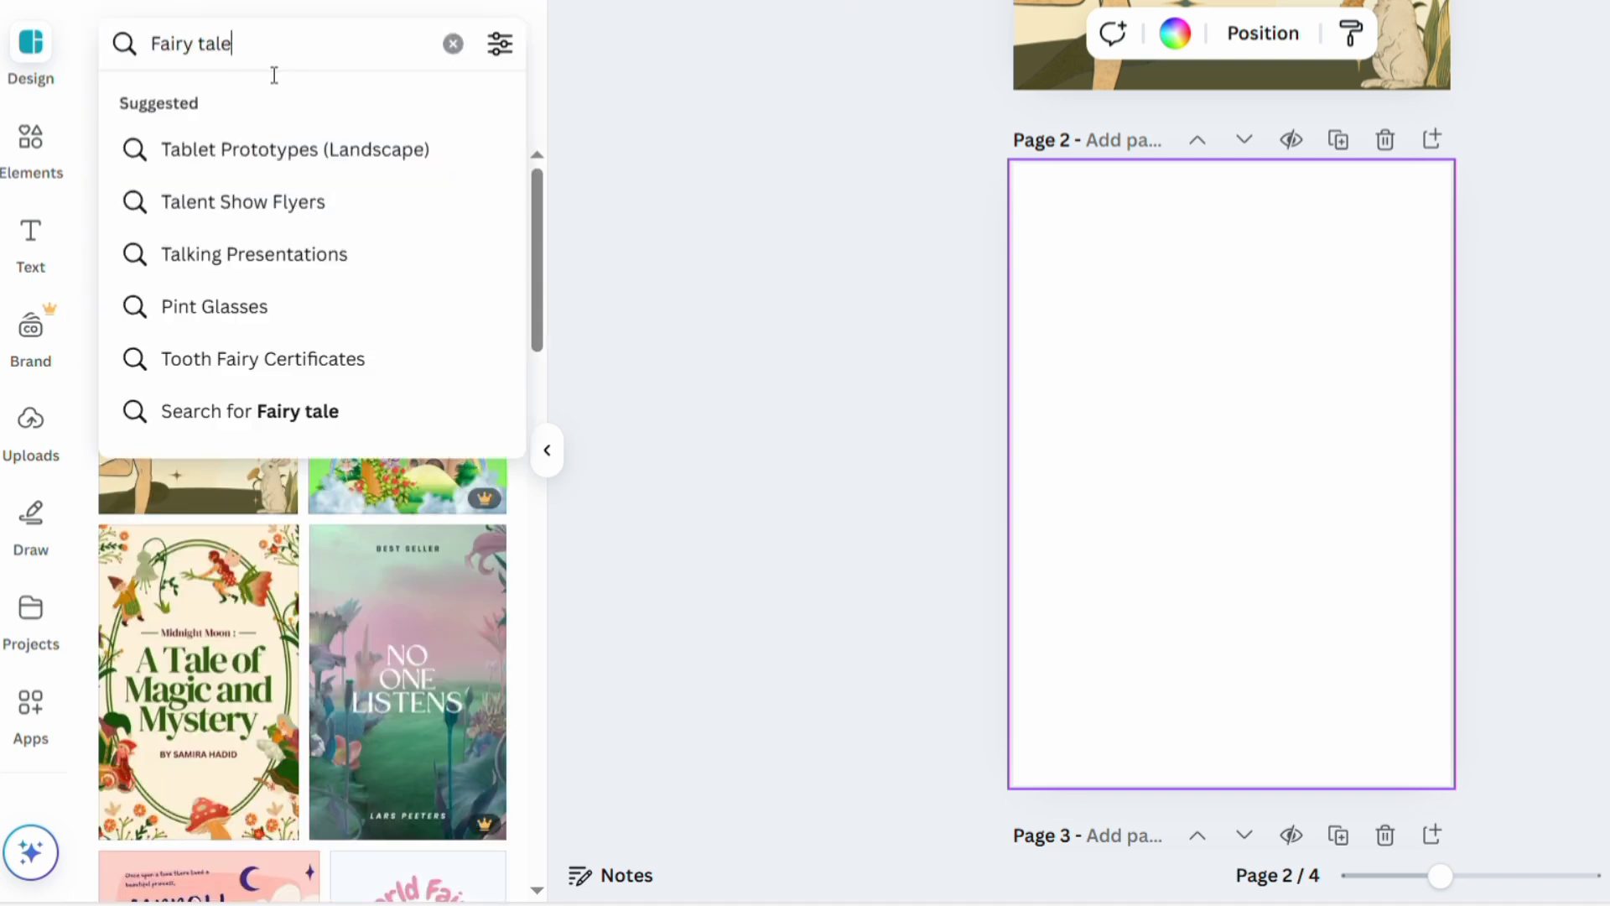
text(content)
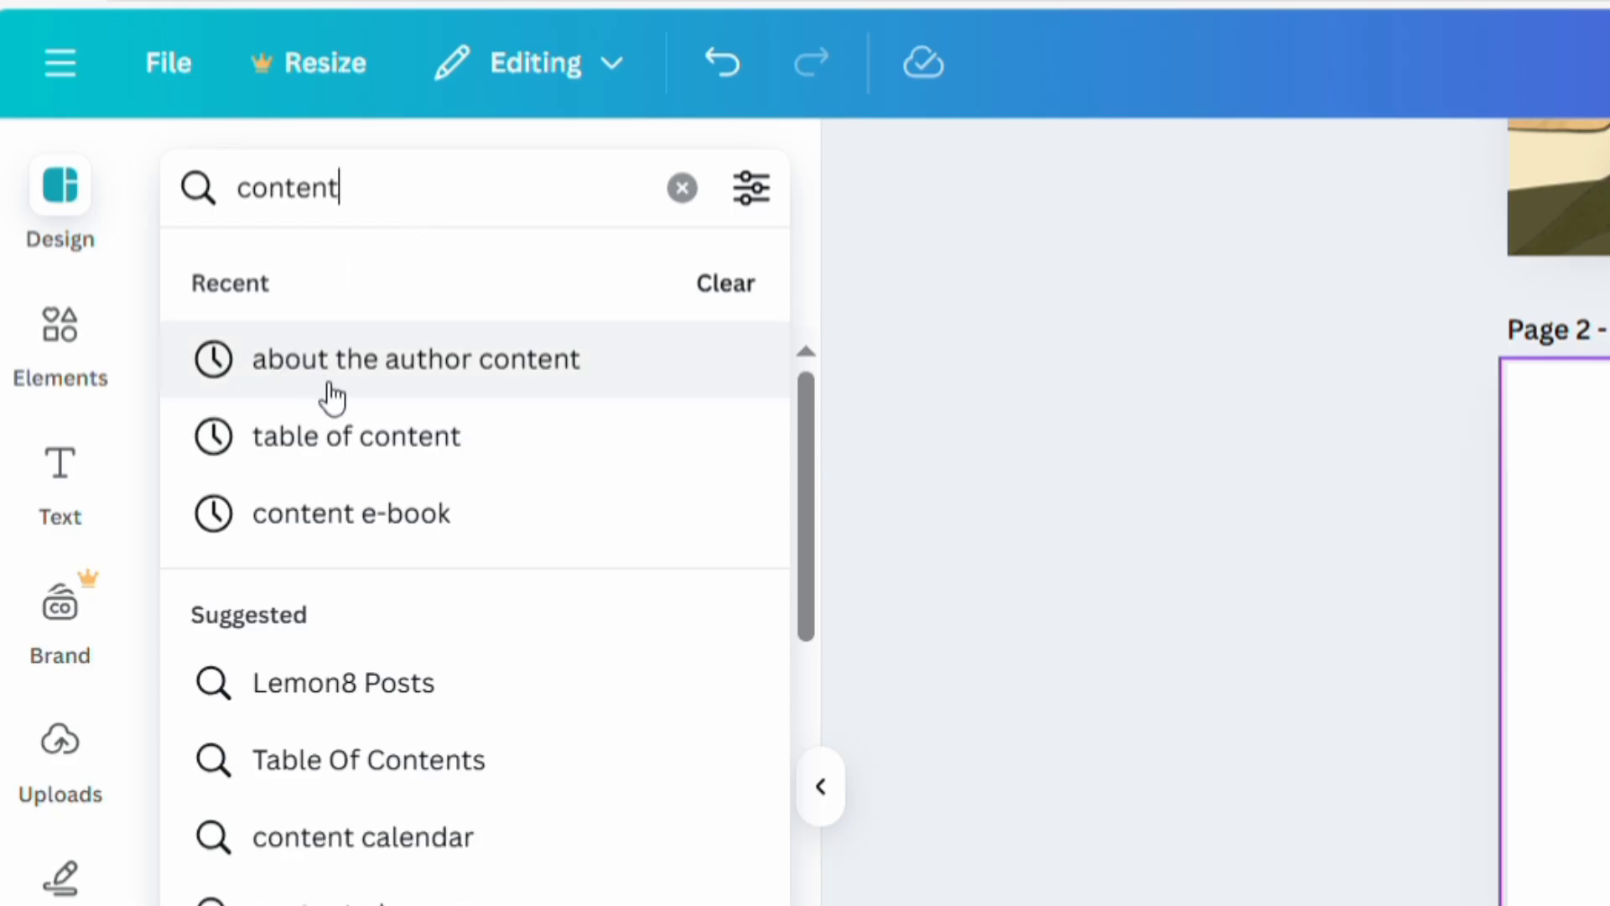
click(375, 389)
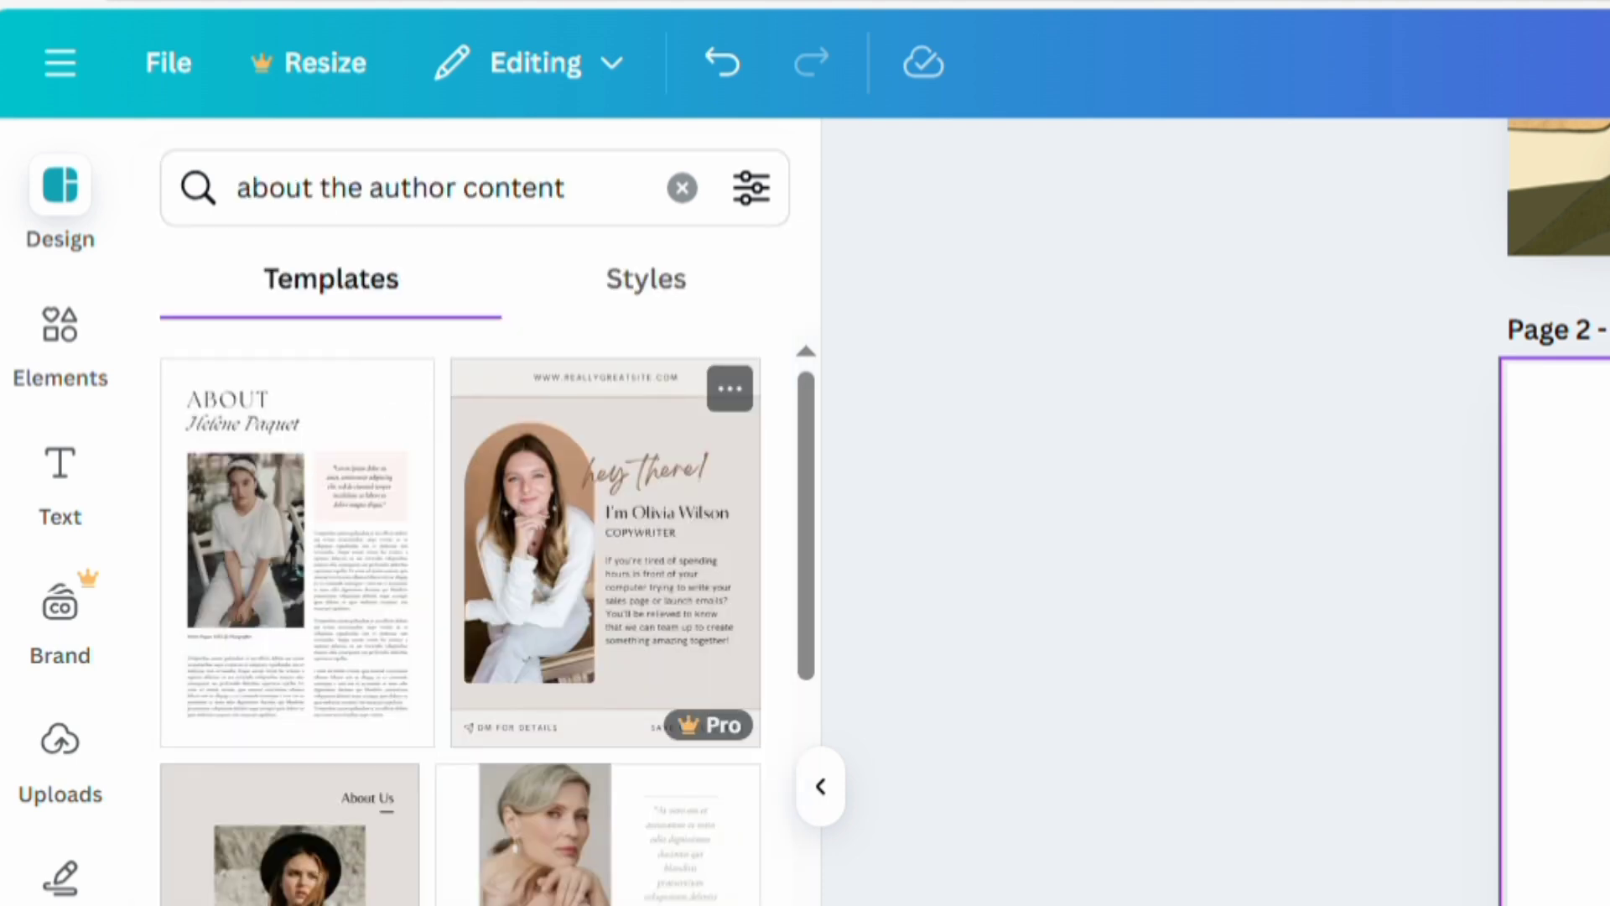
Apply the Black and White Minimalist About Page template with the "ABOUT ME" heading to page 2.
scroll(604, 789, down, 1)
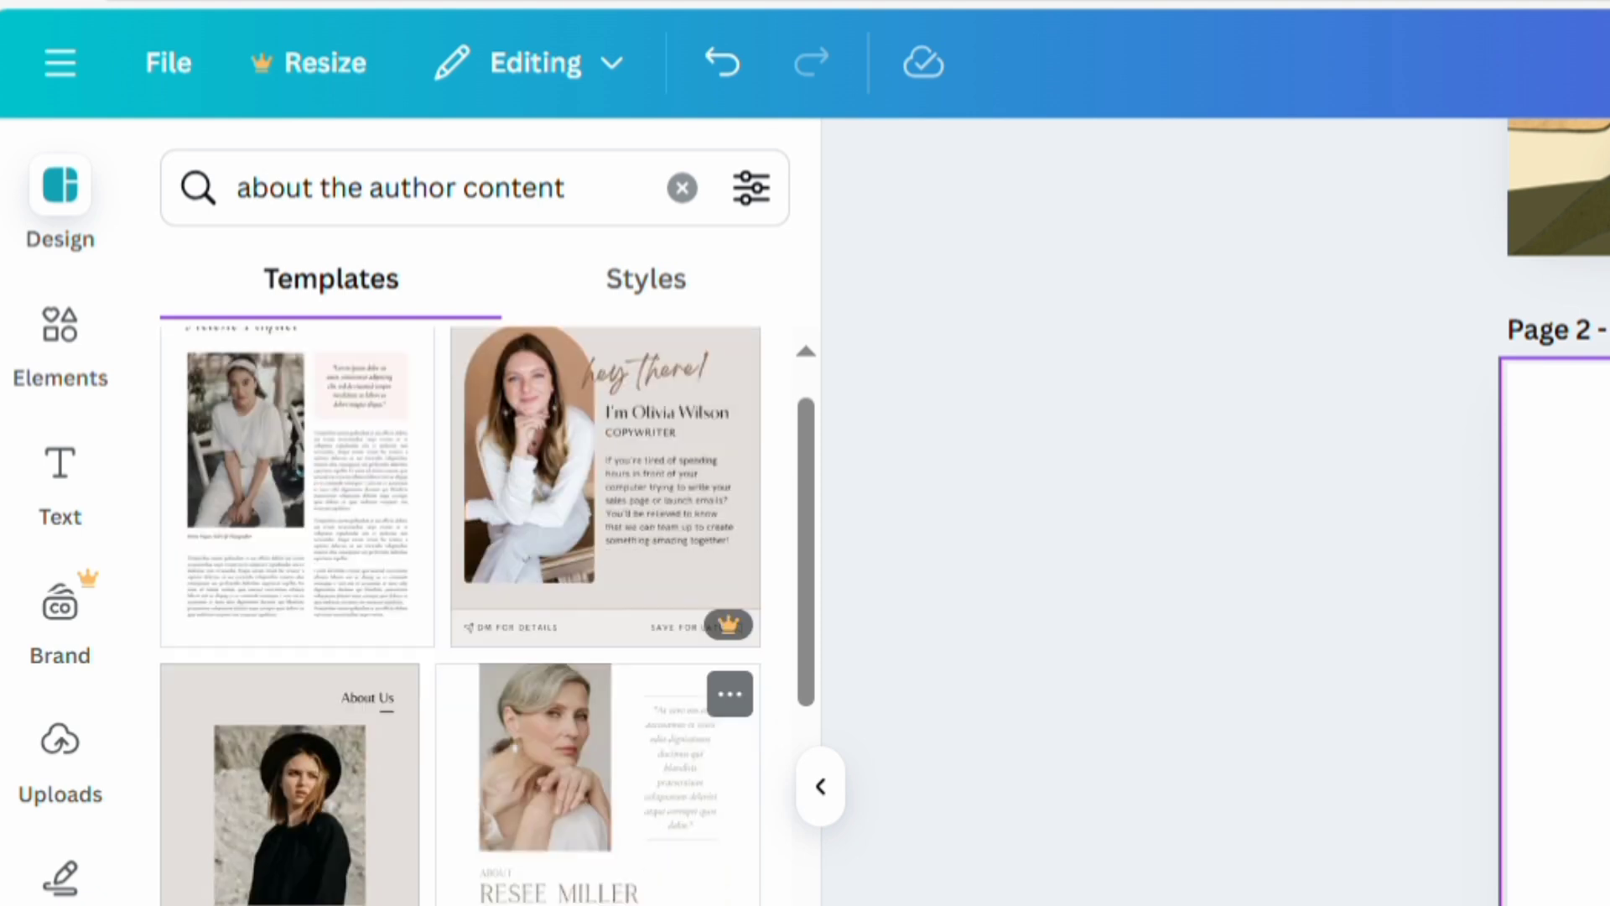
scroll(604, 789, down, 5)
scroll(604, 789, down, 4)
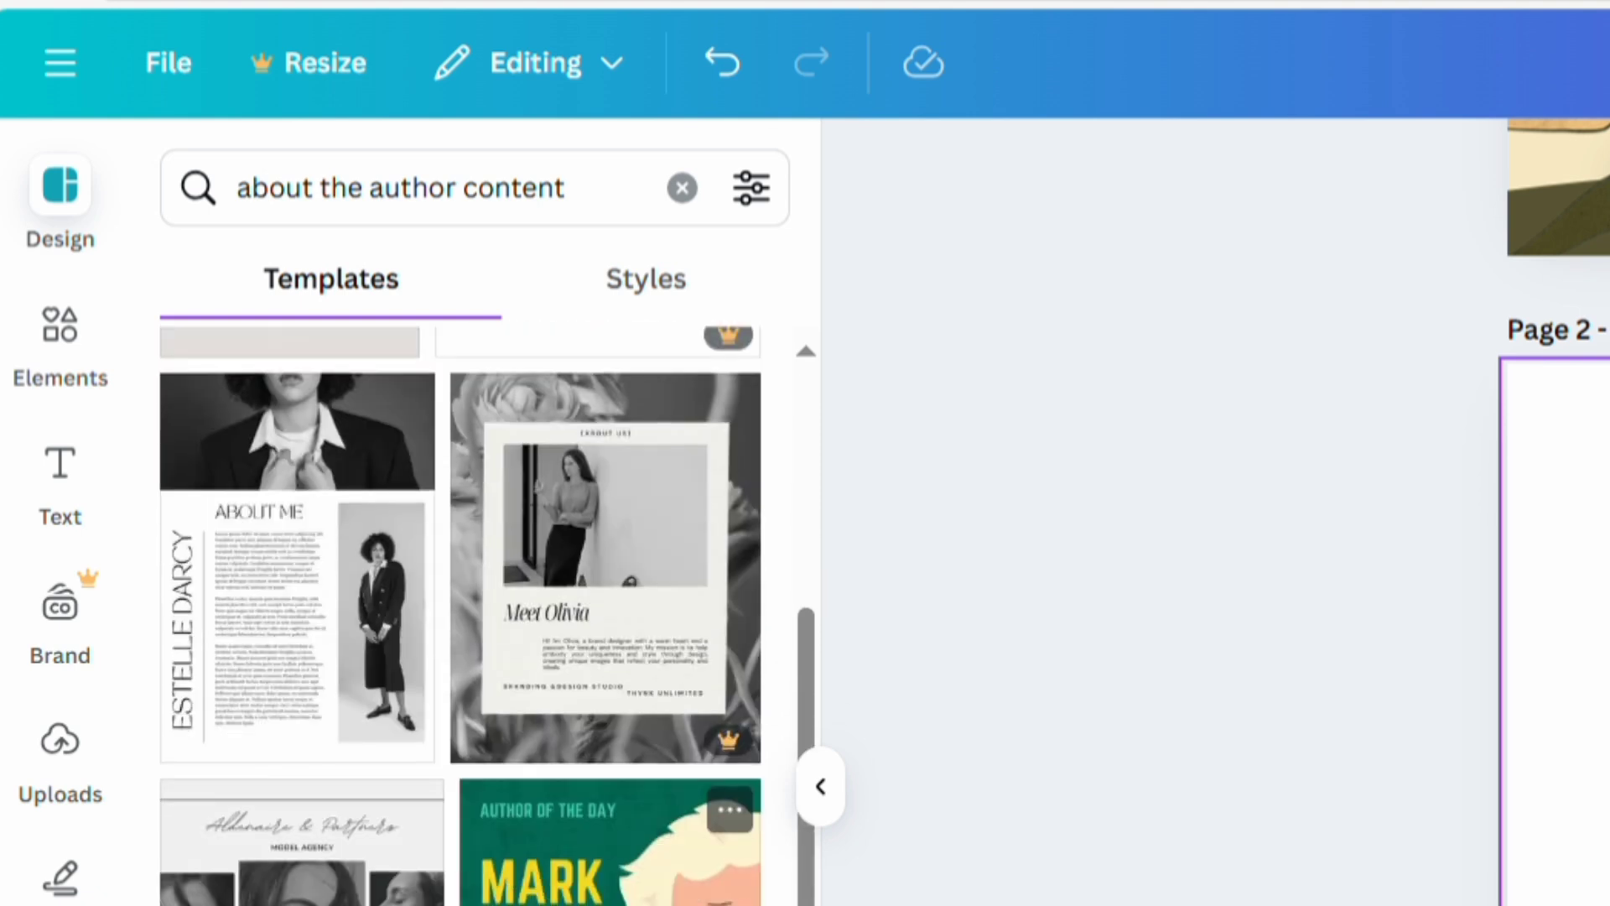
scroll(604, 788, down, 3)
scroll(604, 788, up, 6)
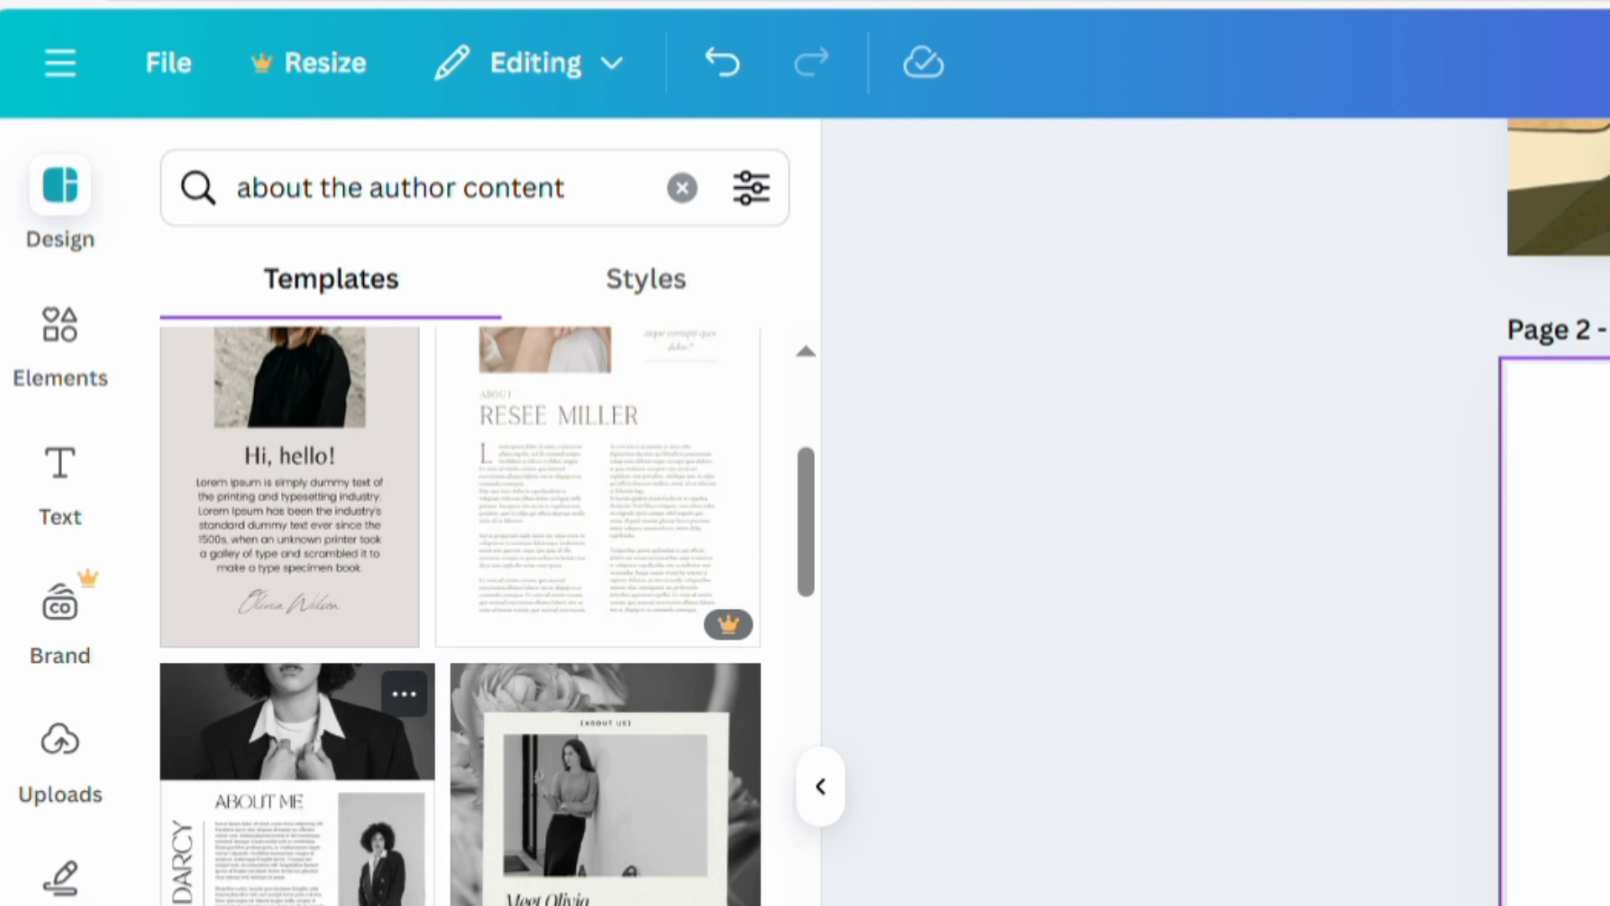
click(297, 738)
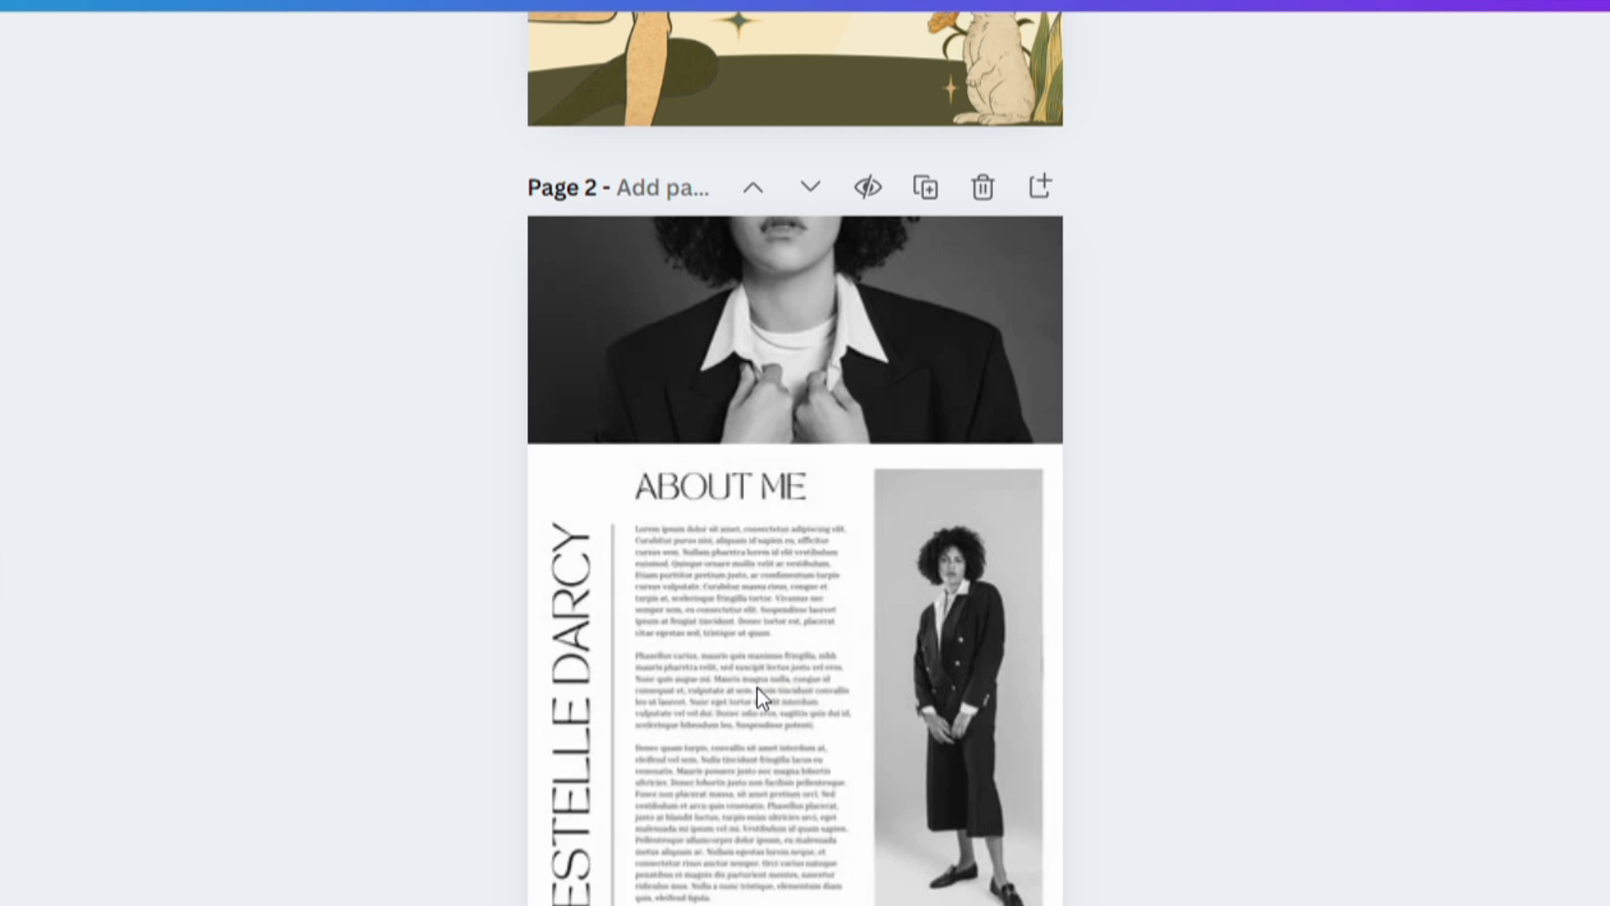
click(759, 690)
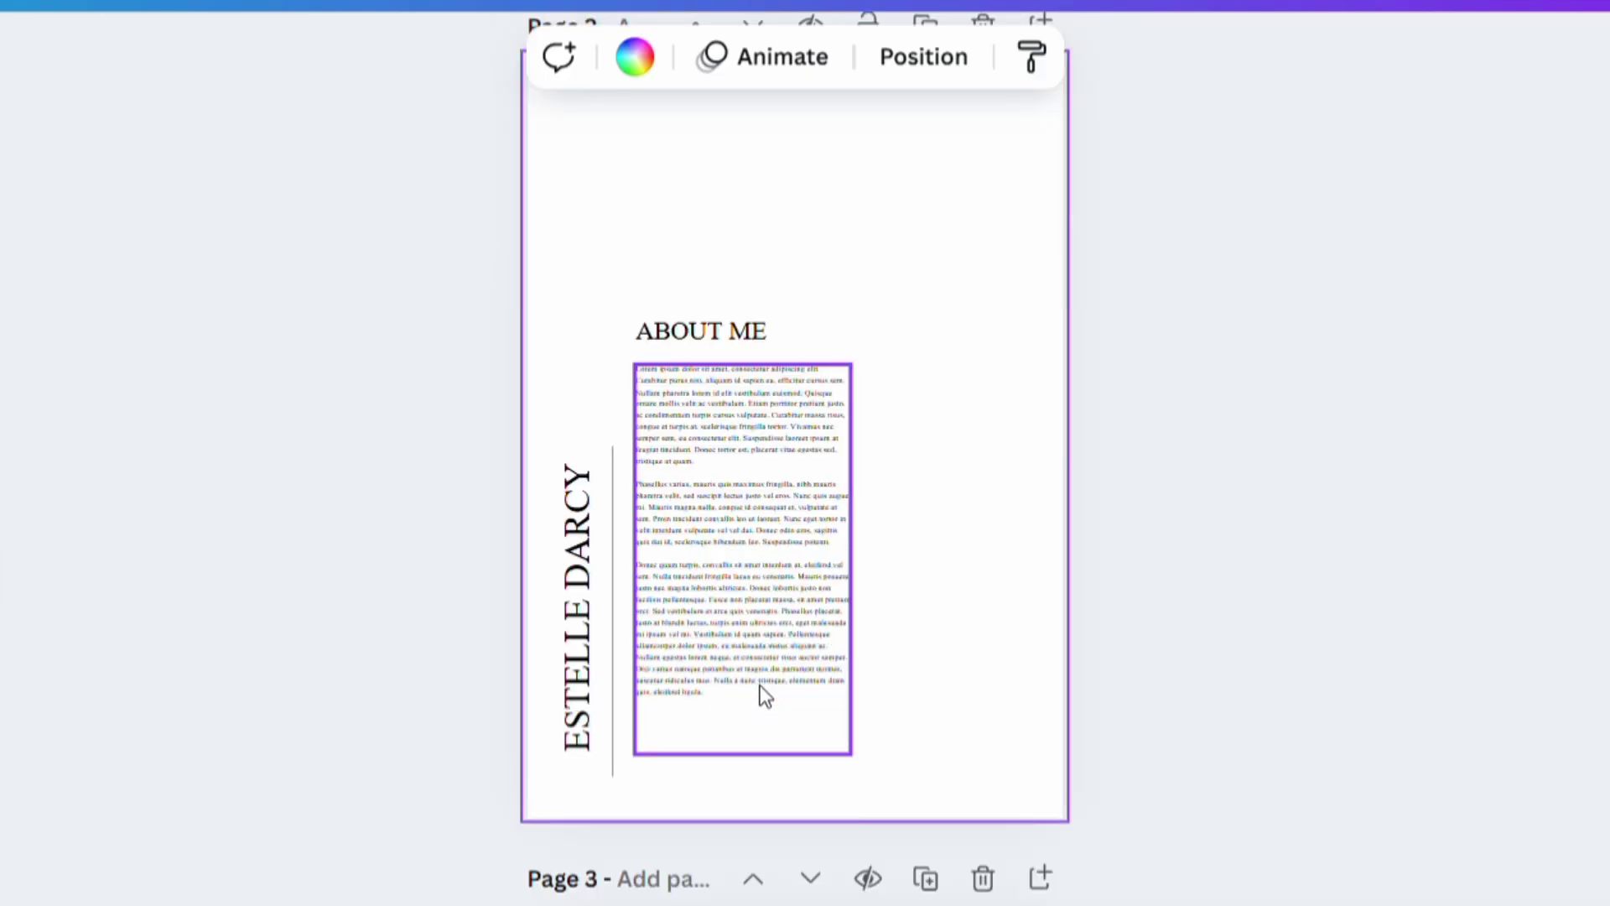
Search the templates for "Table Of Contents" and apply the Blue and White Simply Neutral Table of Contents Book Page to page 3.
scroll(767, 693, down, 2)
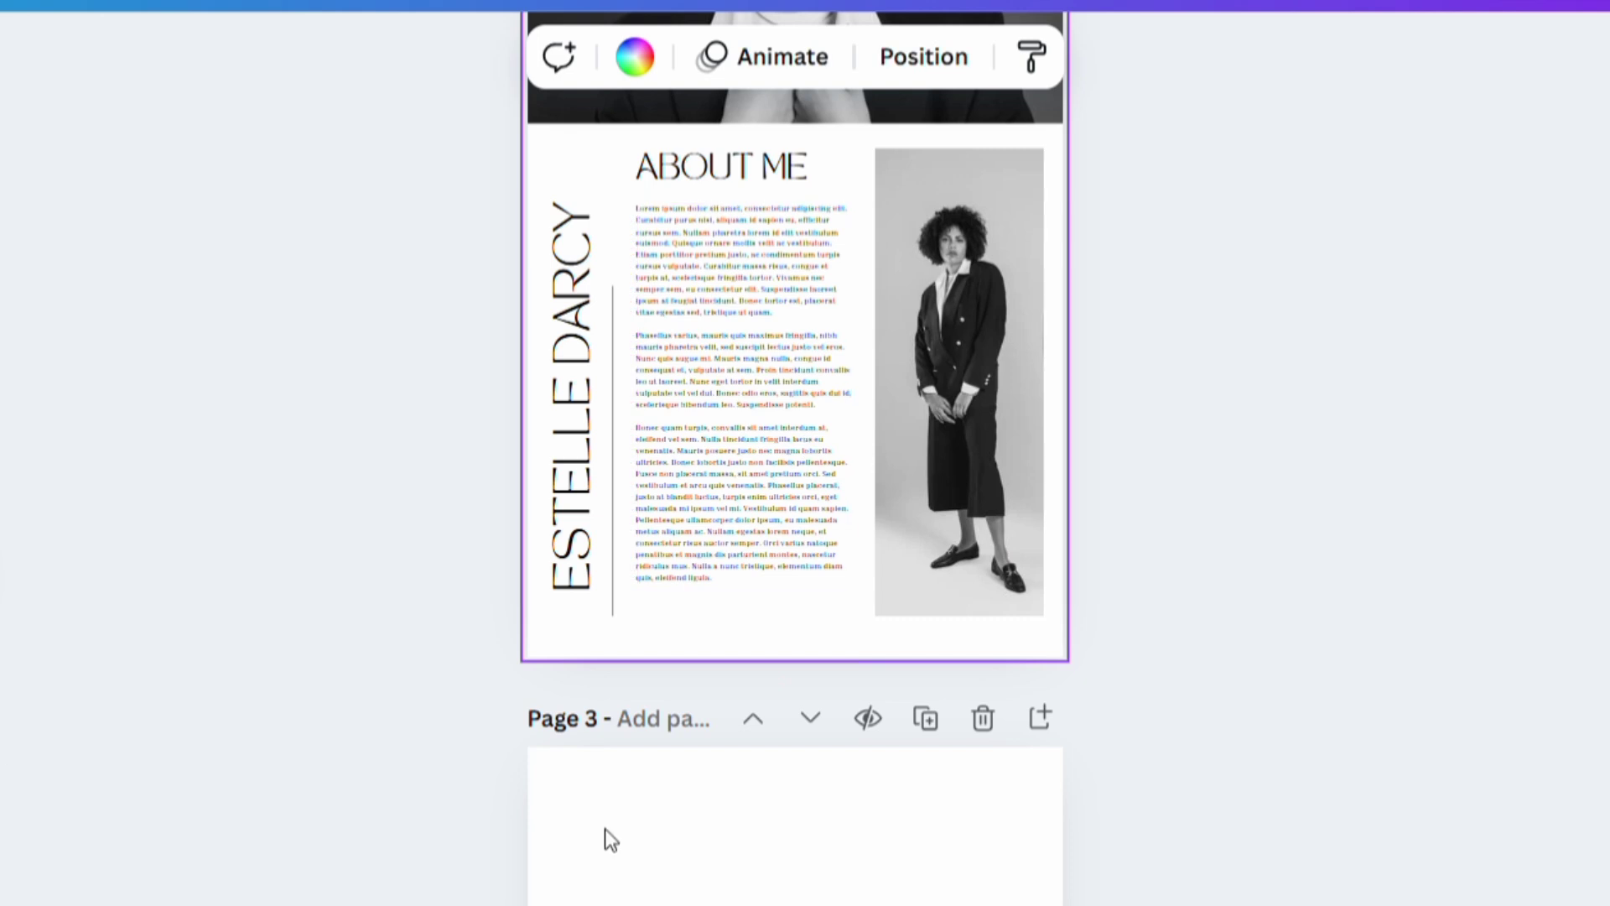
scroll(617, 837, down, 5)
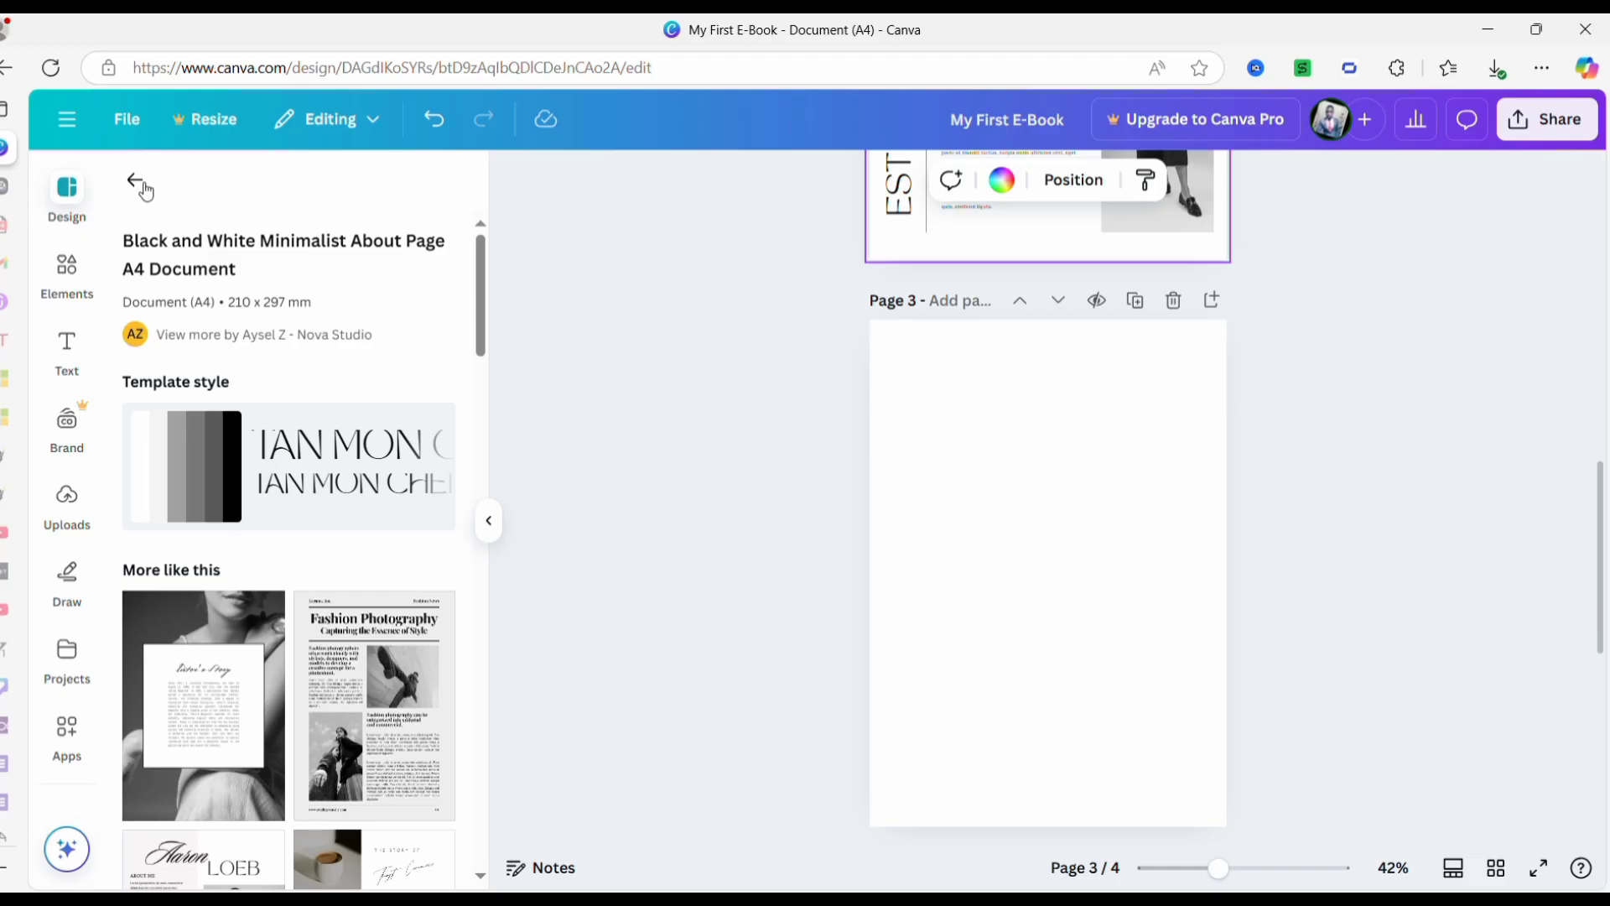
click(134, 183)
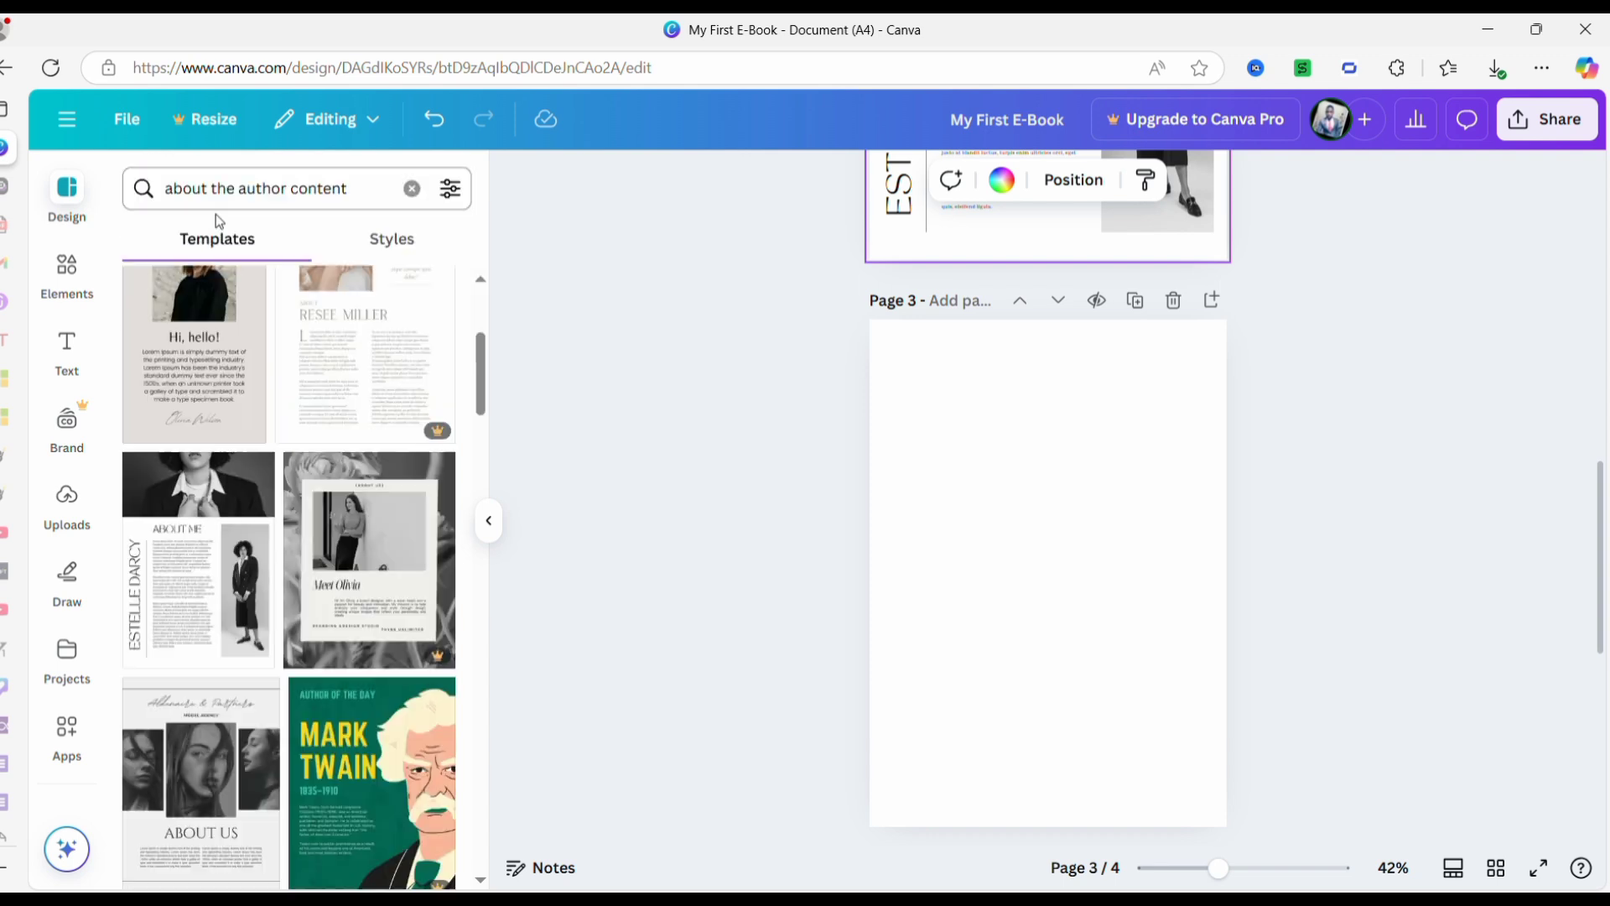
click(289, 188)
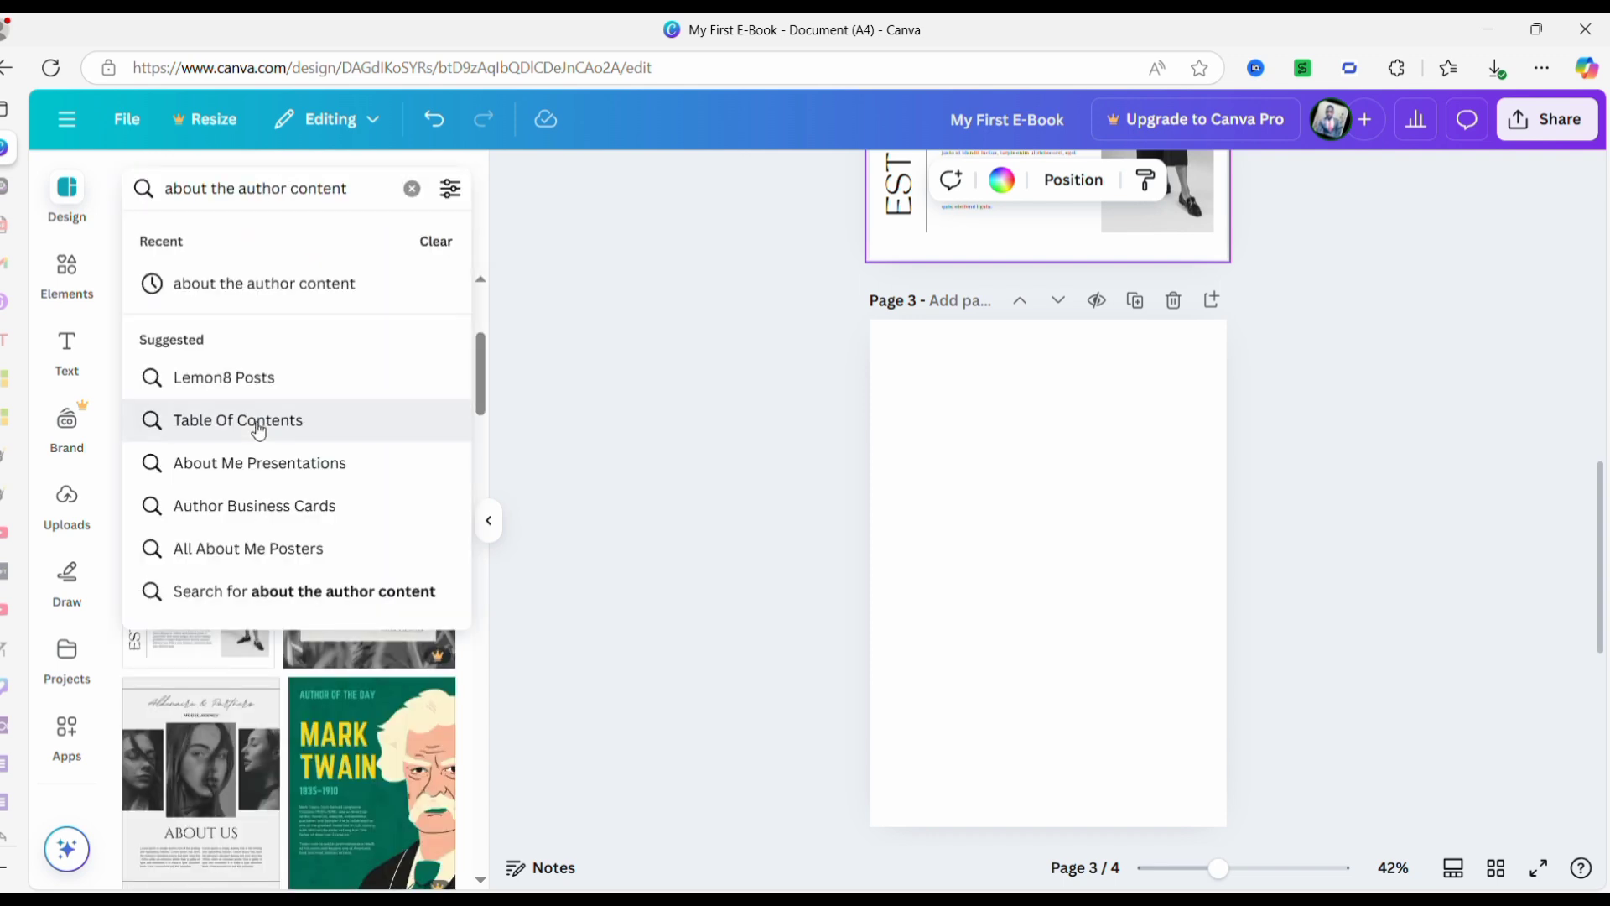
click(340, 430)
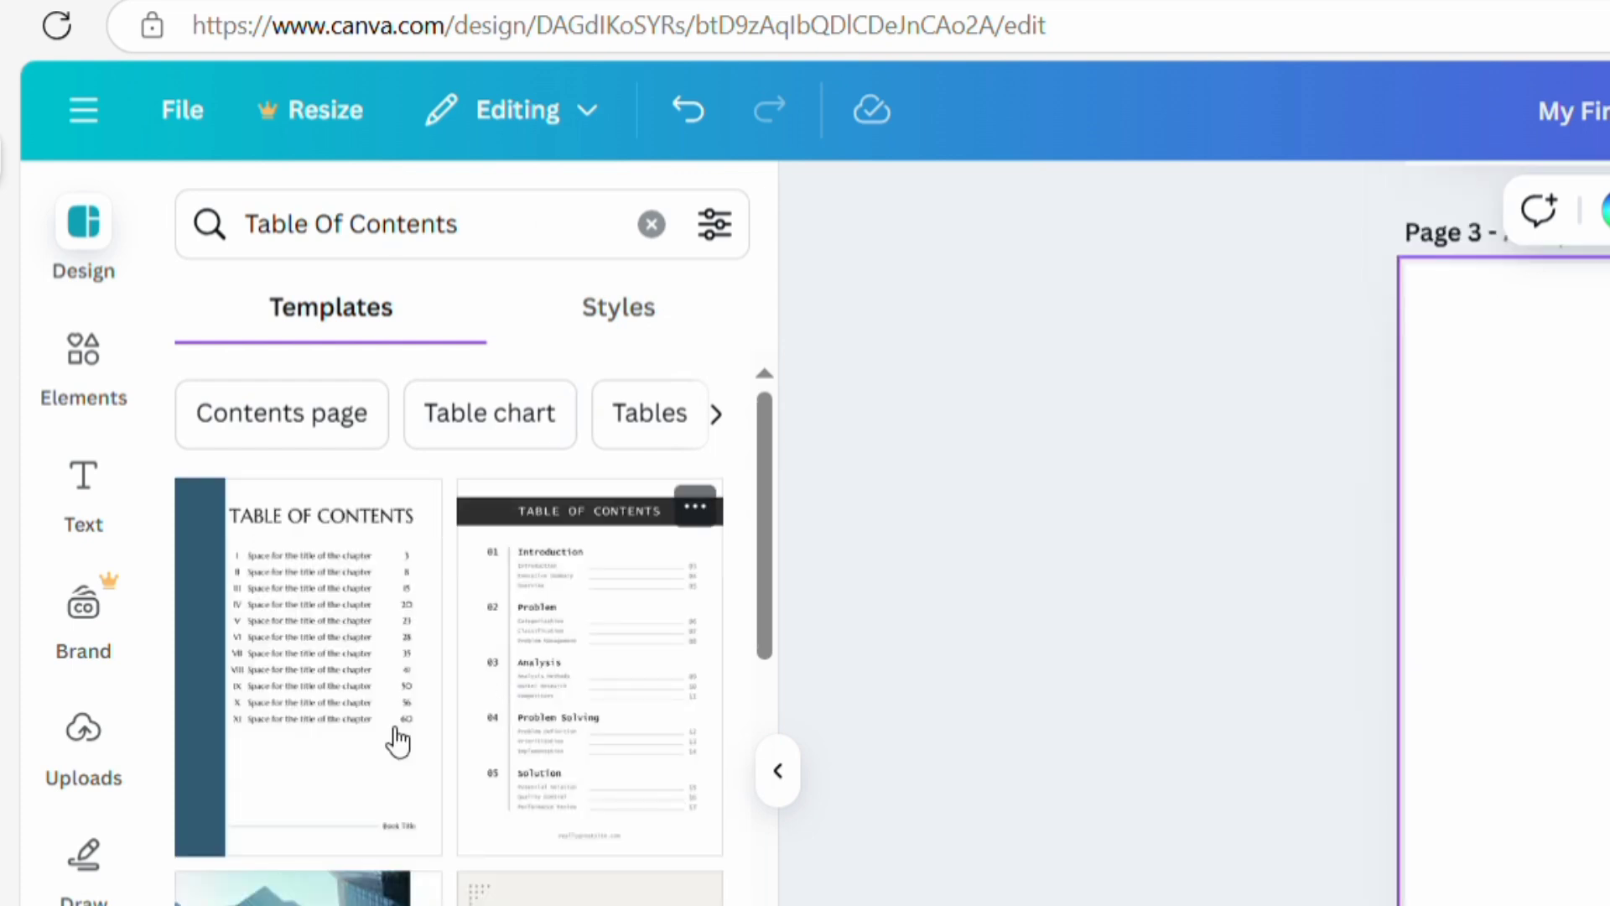
click(343, 717)
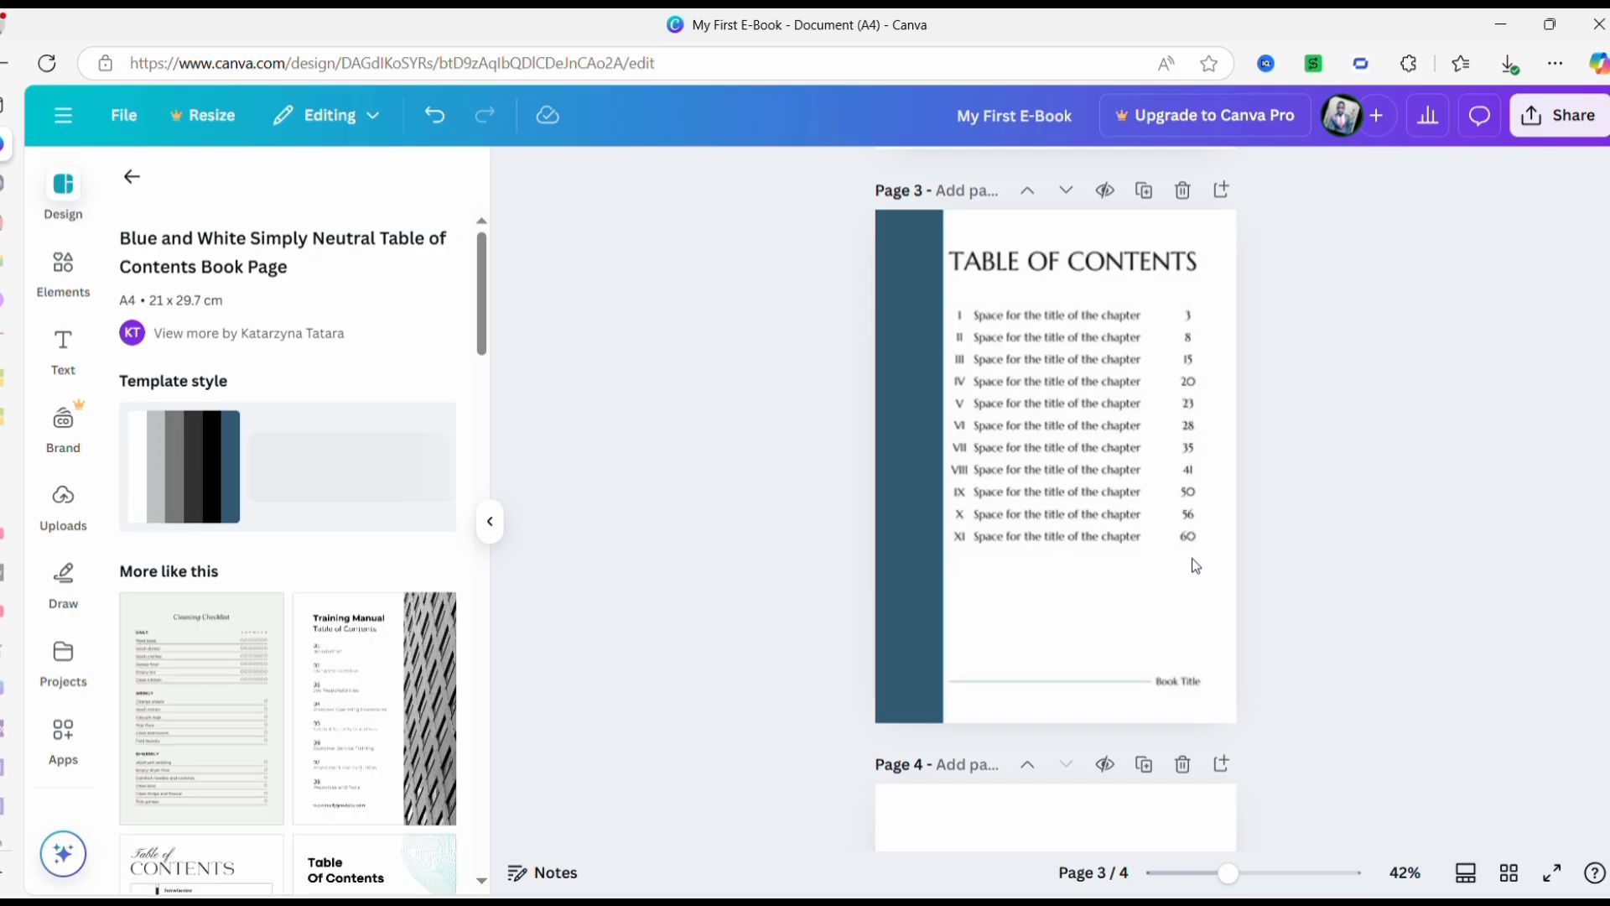
click(1196, 566)
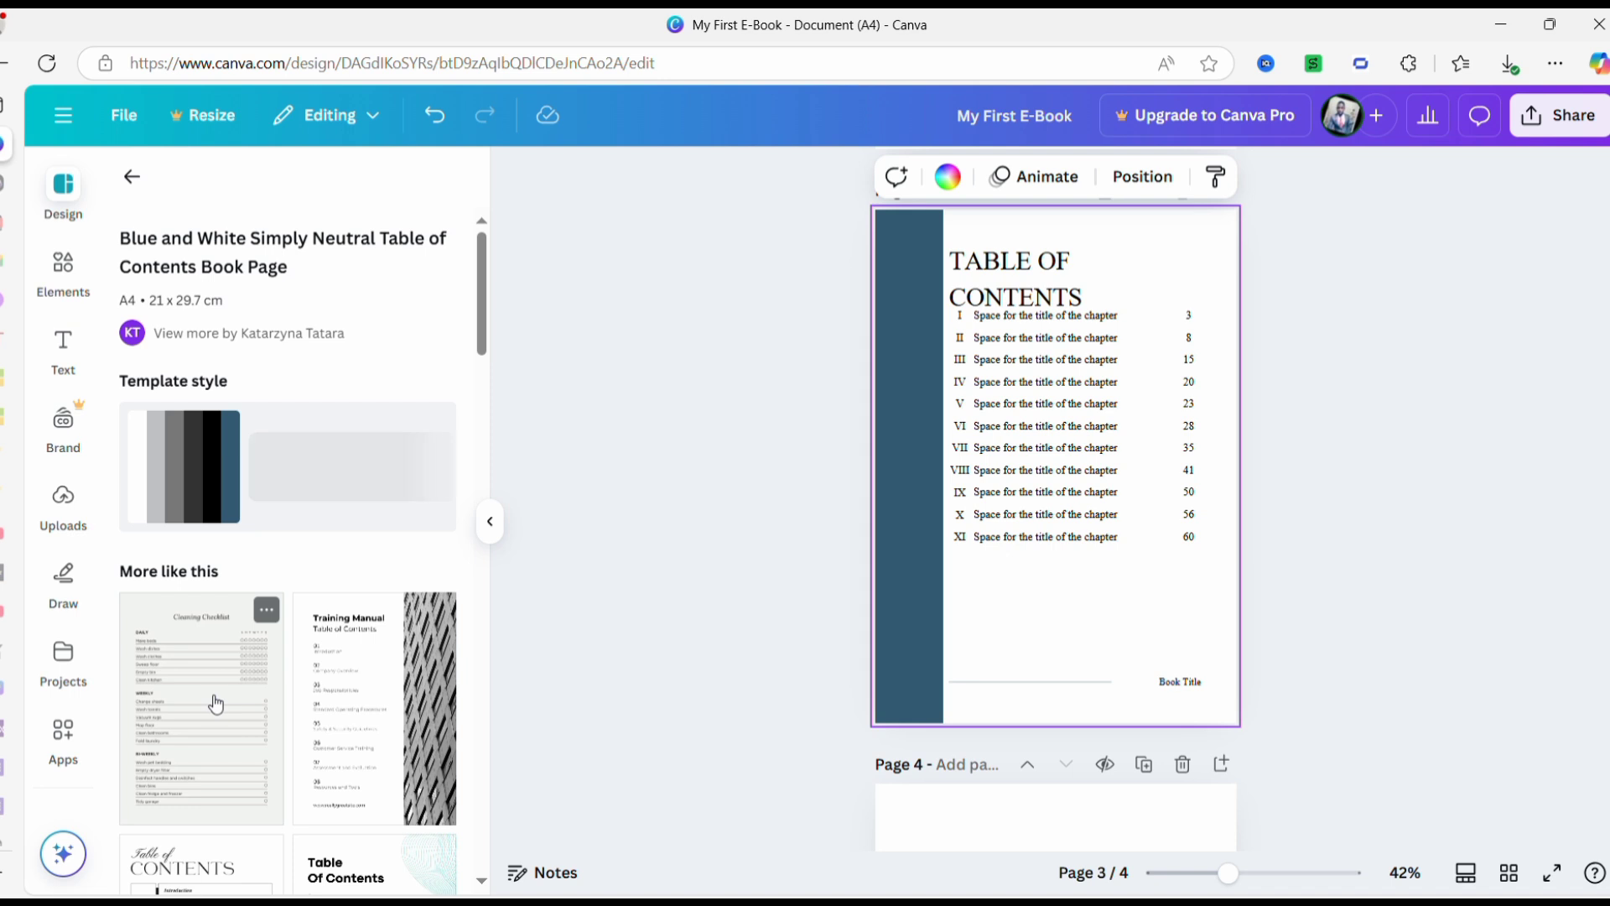
Replace page 3's design with the Cream Minimal Cleaning Schedule Checklist template, then select blank page 4 and return to the template results.
click(216, 702)
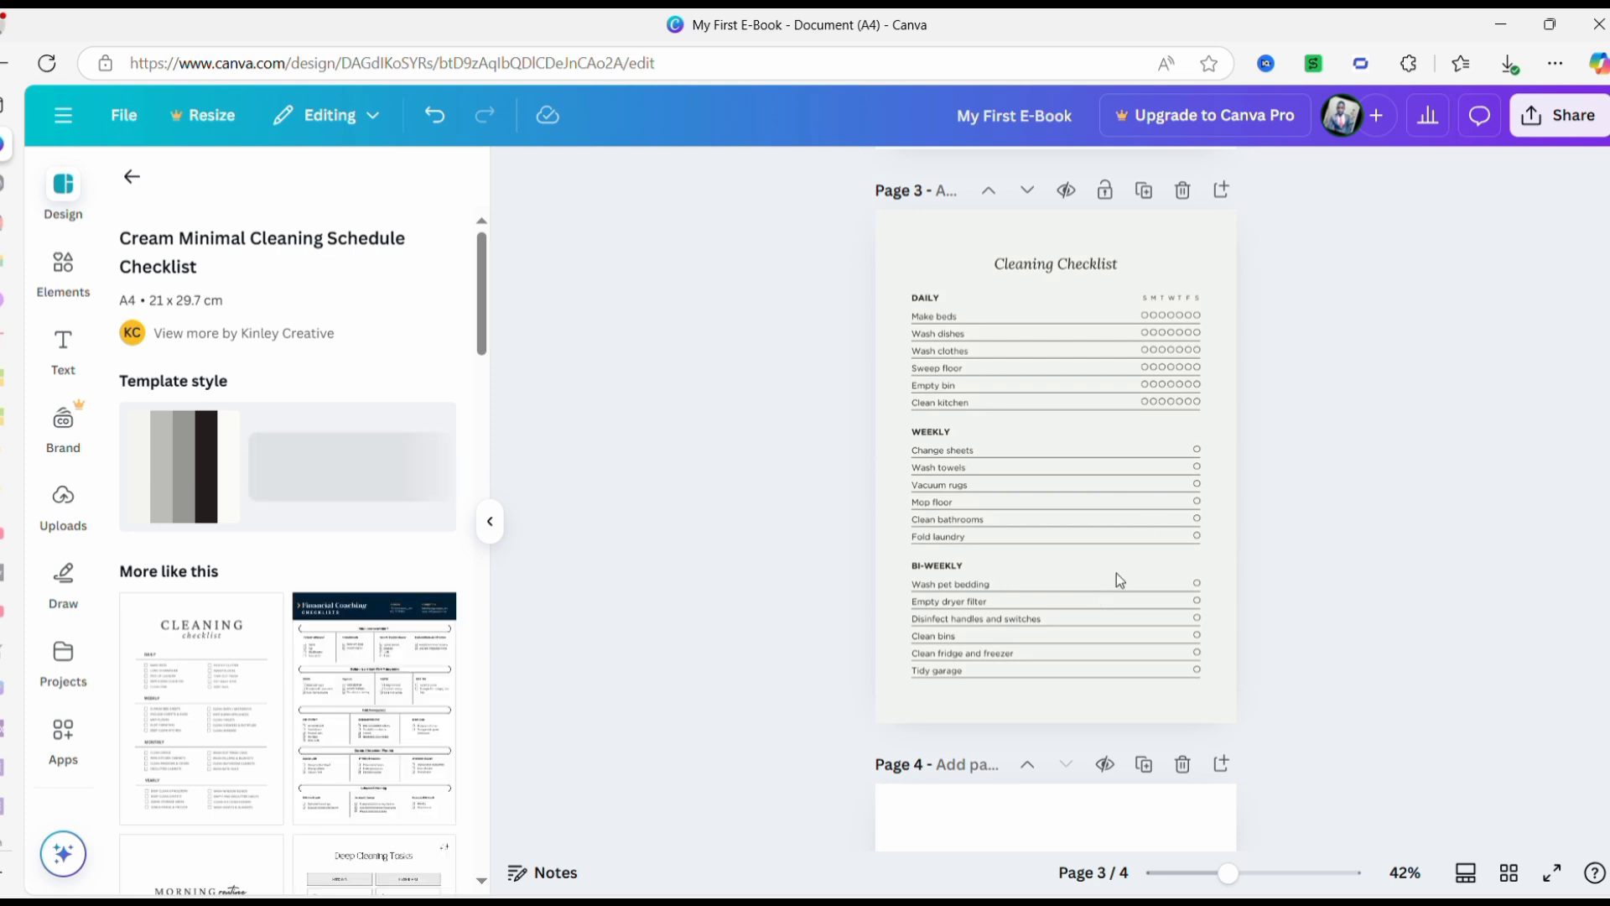
scroll(1117, 573, down, 2)
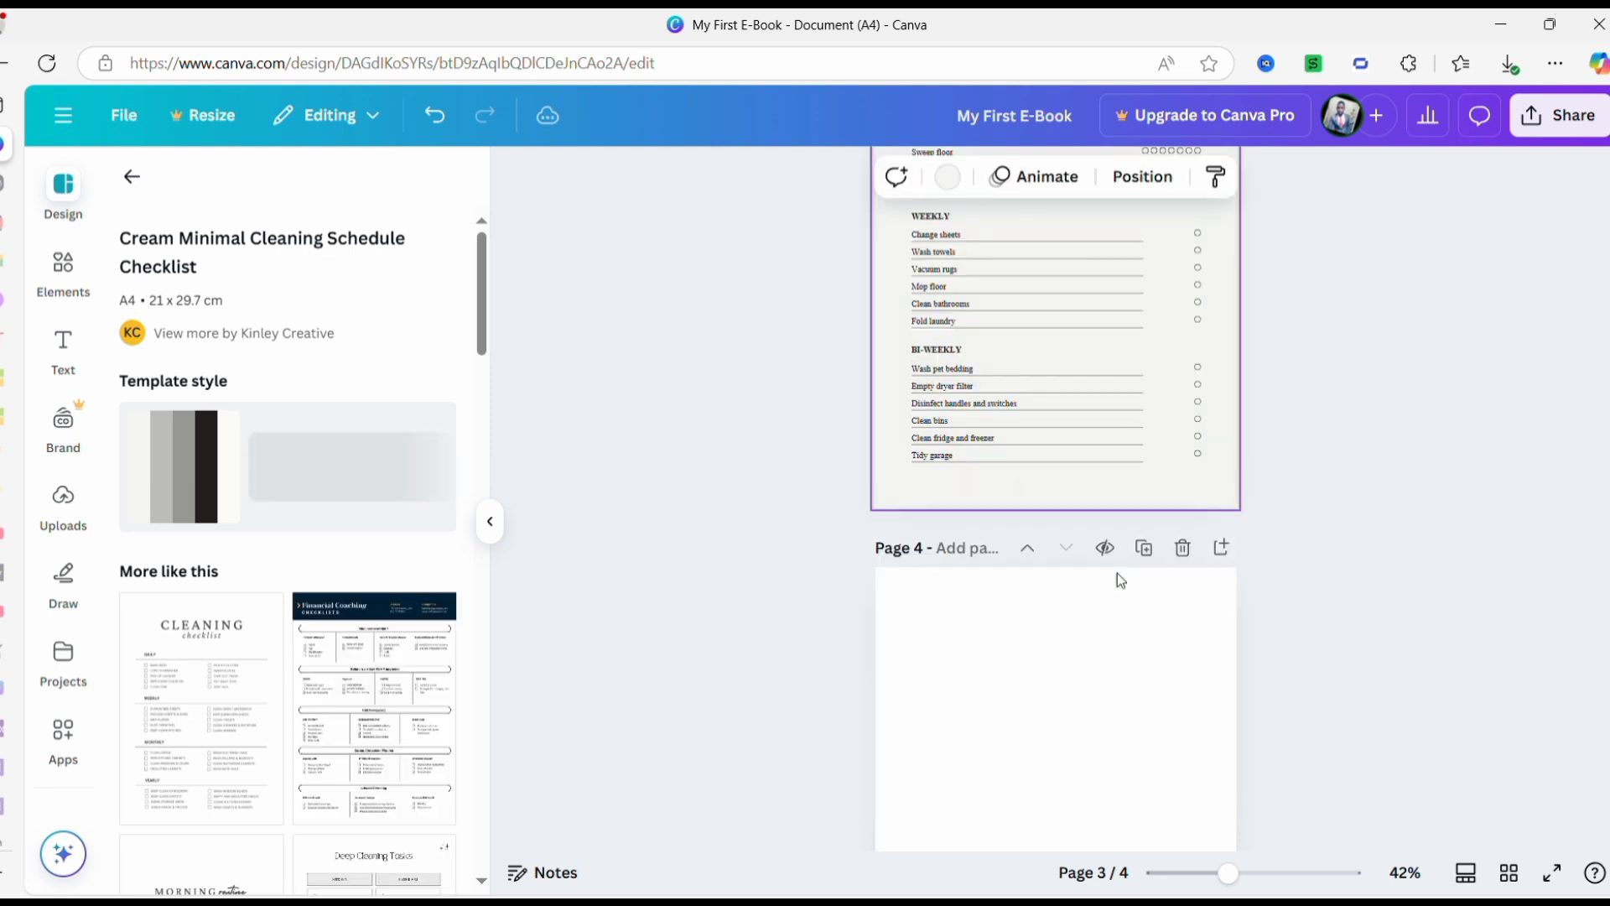
click(1059, 573)
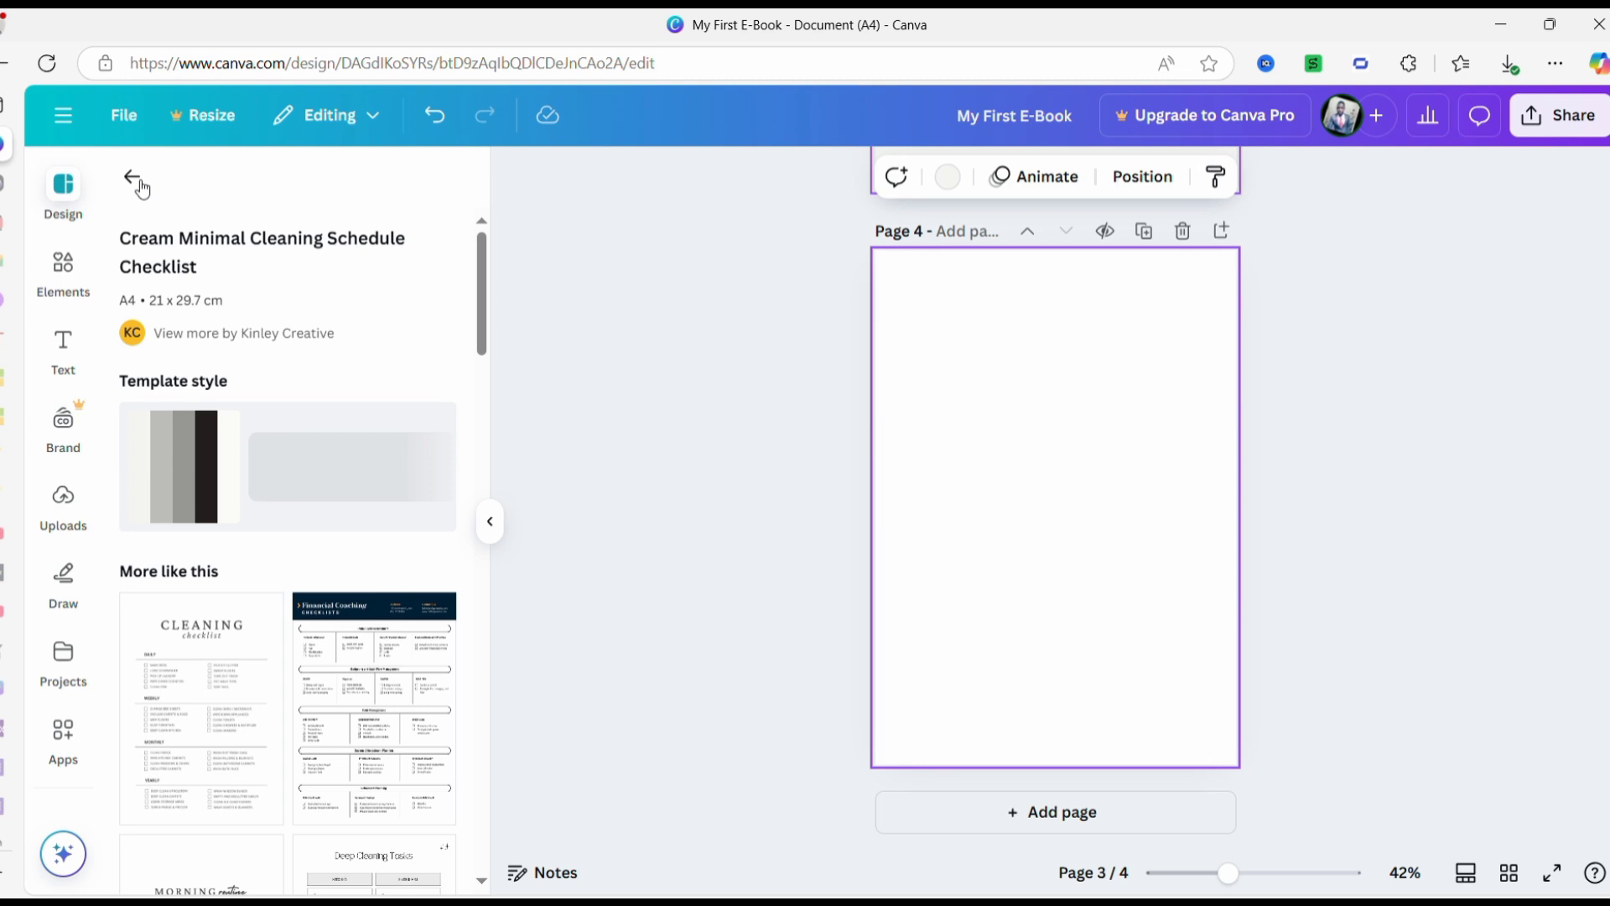
click(134, 179)
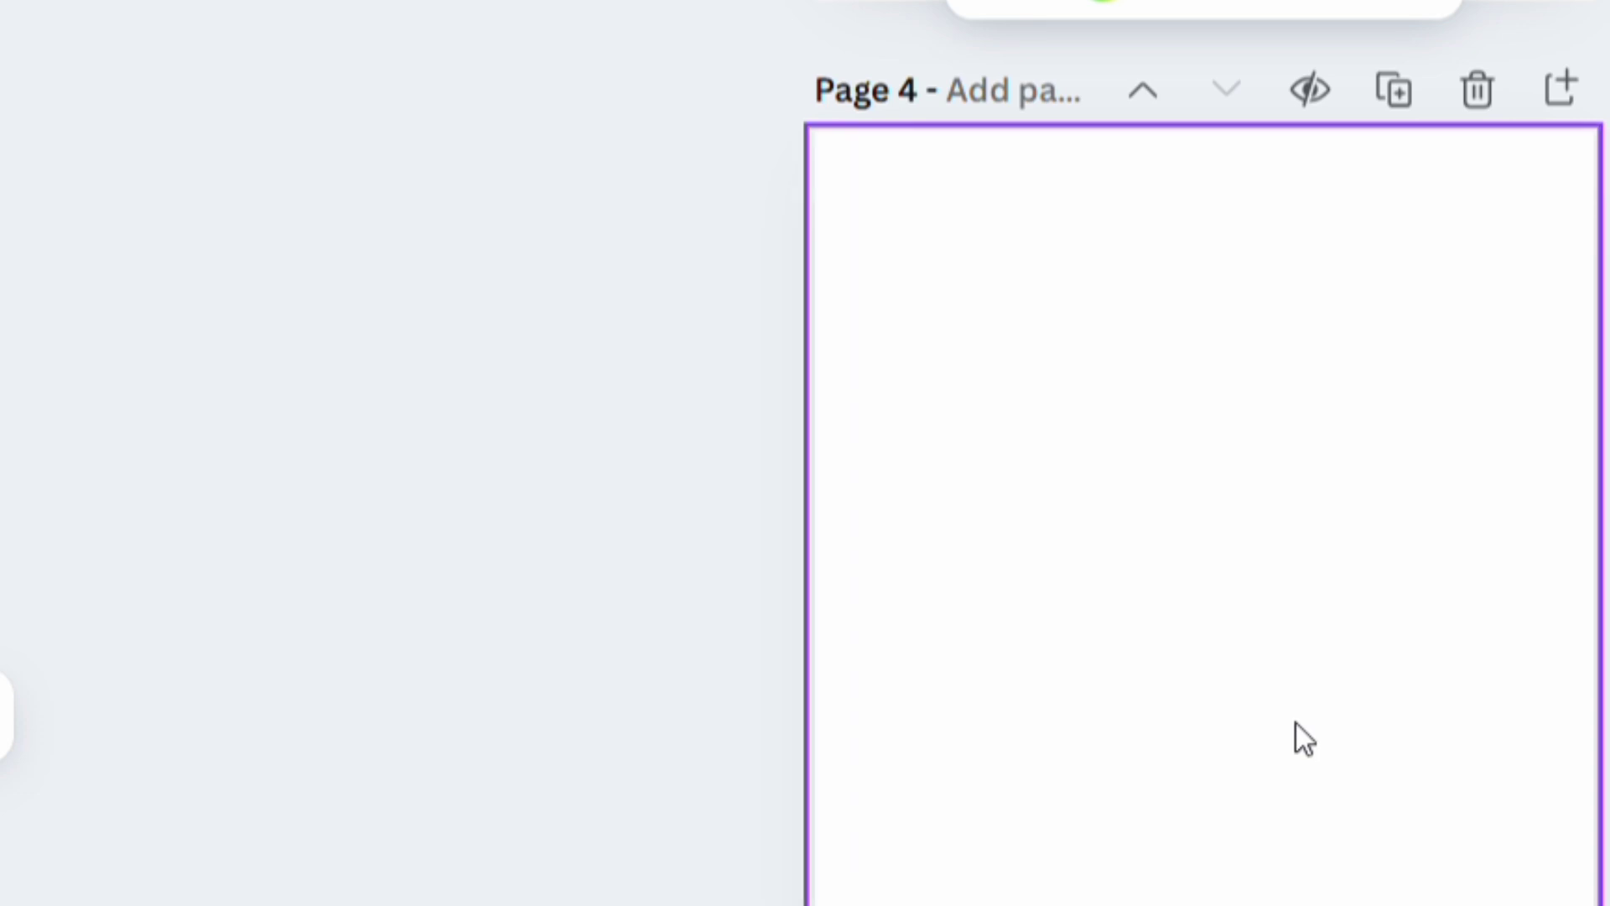
Copy the "ABOUT ME" heading and its body text from page 2 onto blank page 4.
scroll(1296, 723, up, 10)
scroll(1291, 721, up, 15)
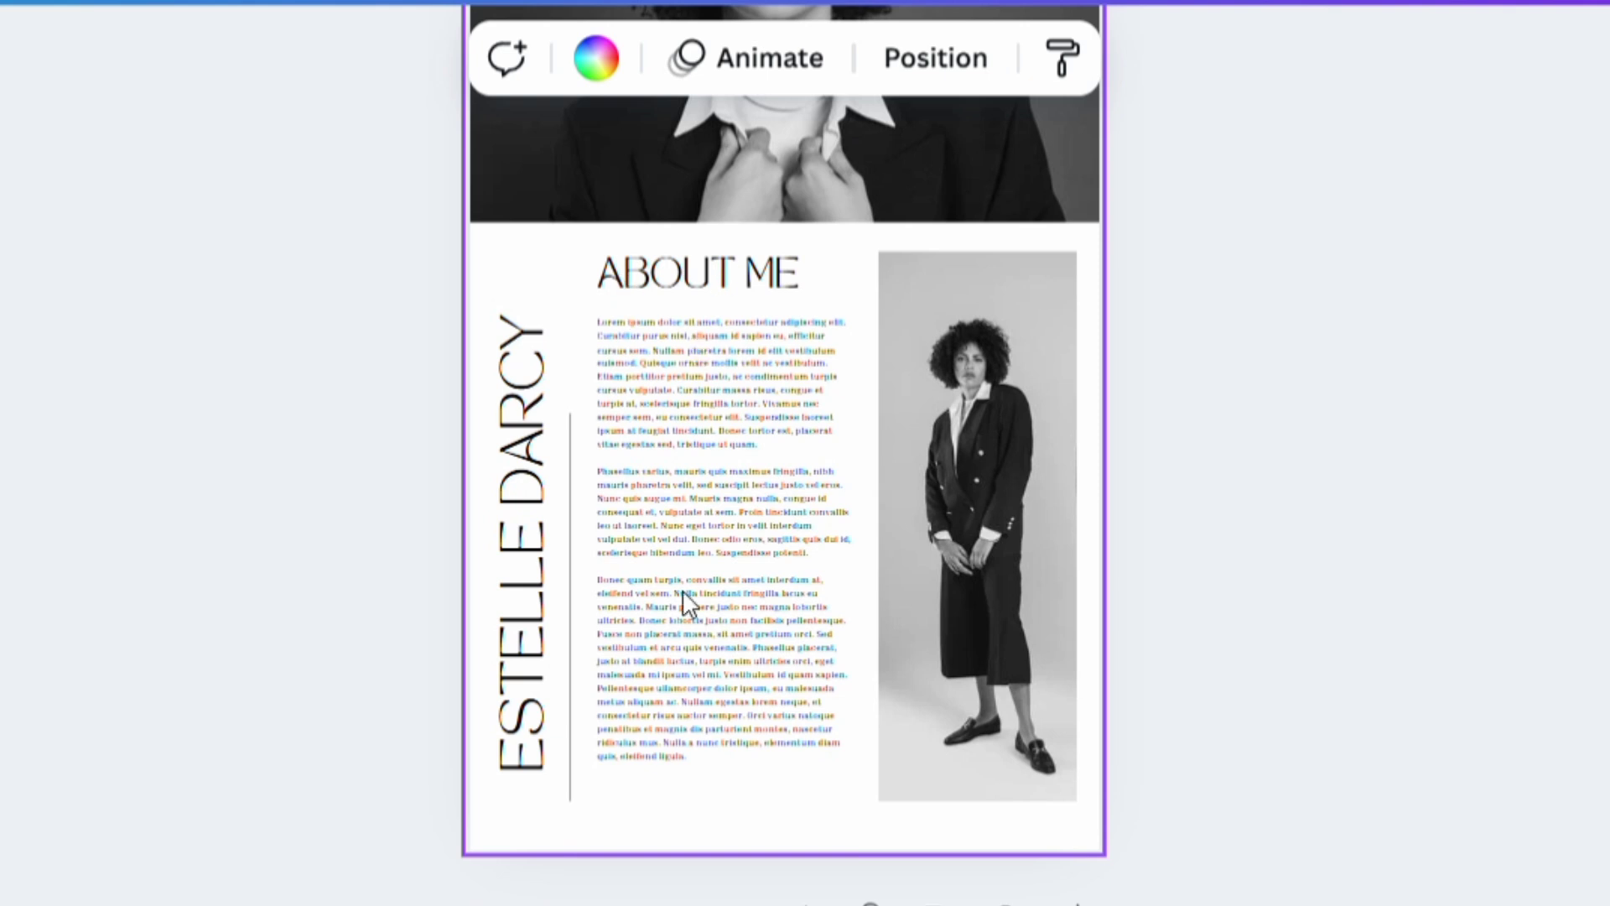
scroll(682, 591, up, 2)
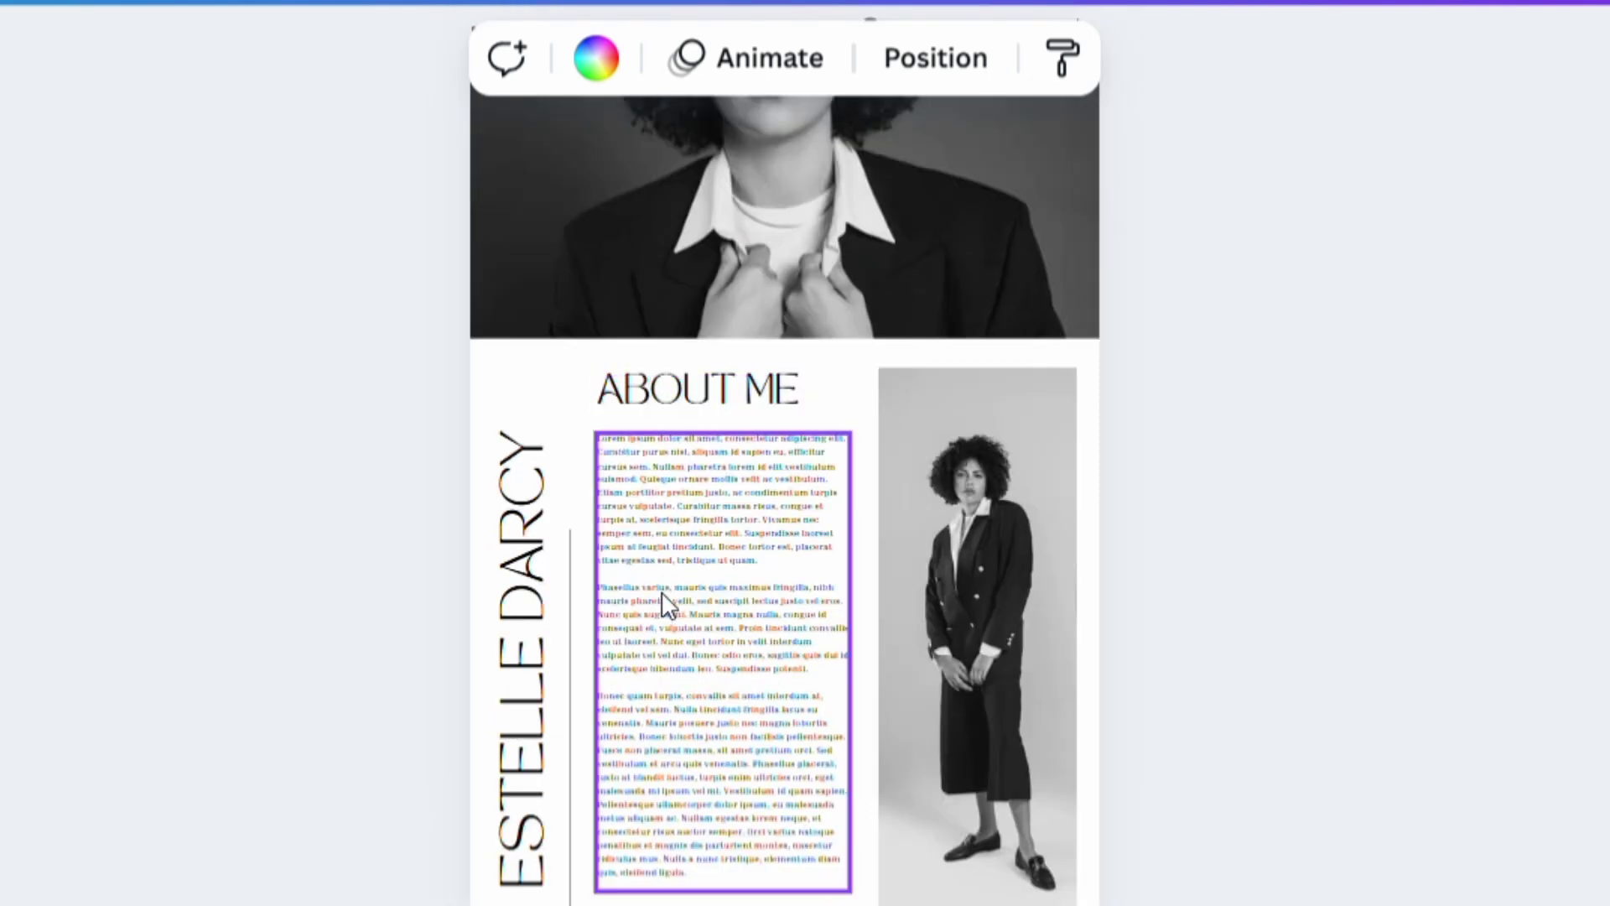
click(663, 597)
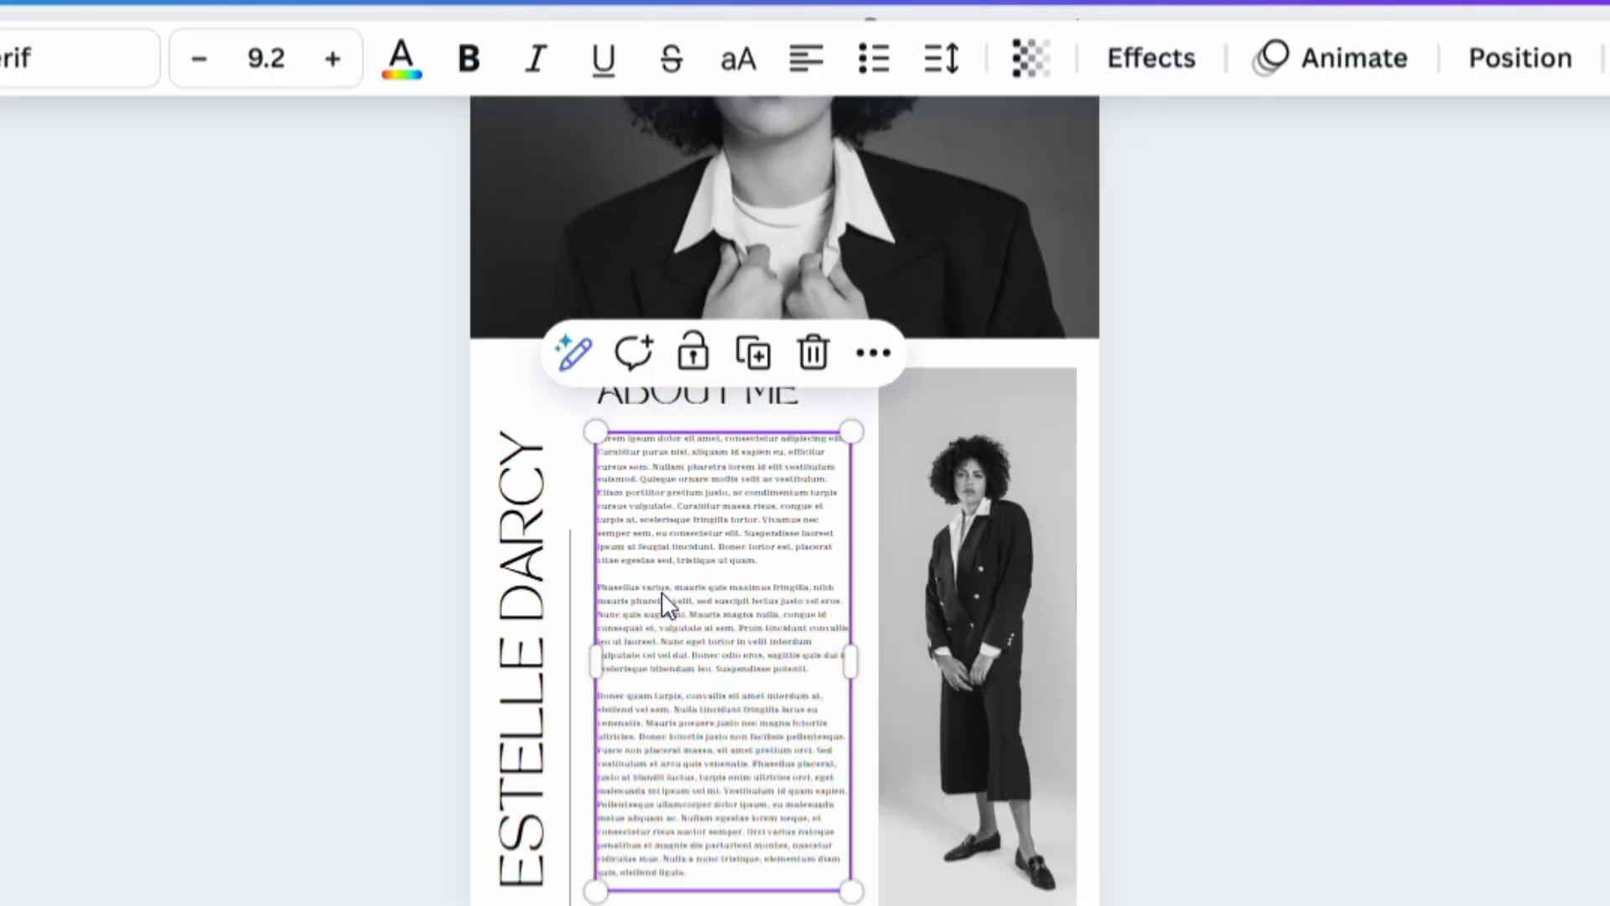
shift+click(693, 390)
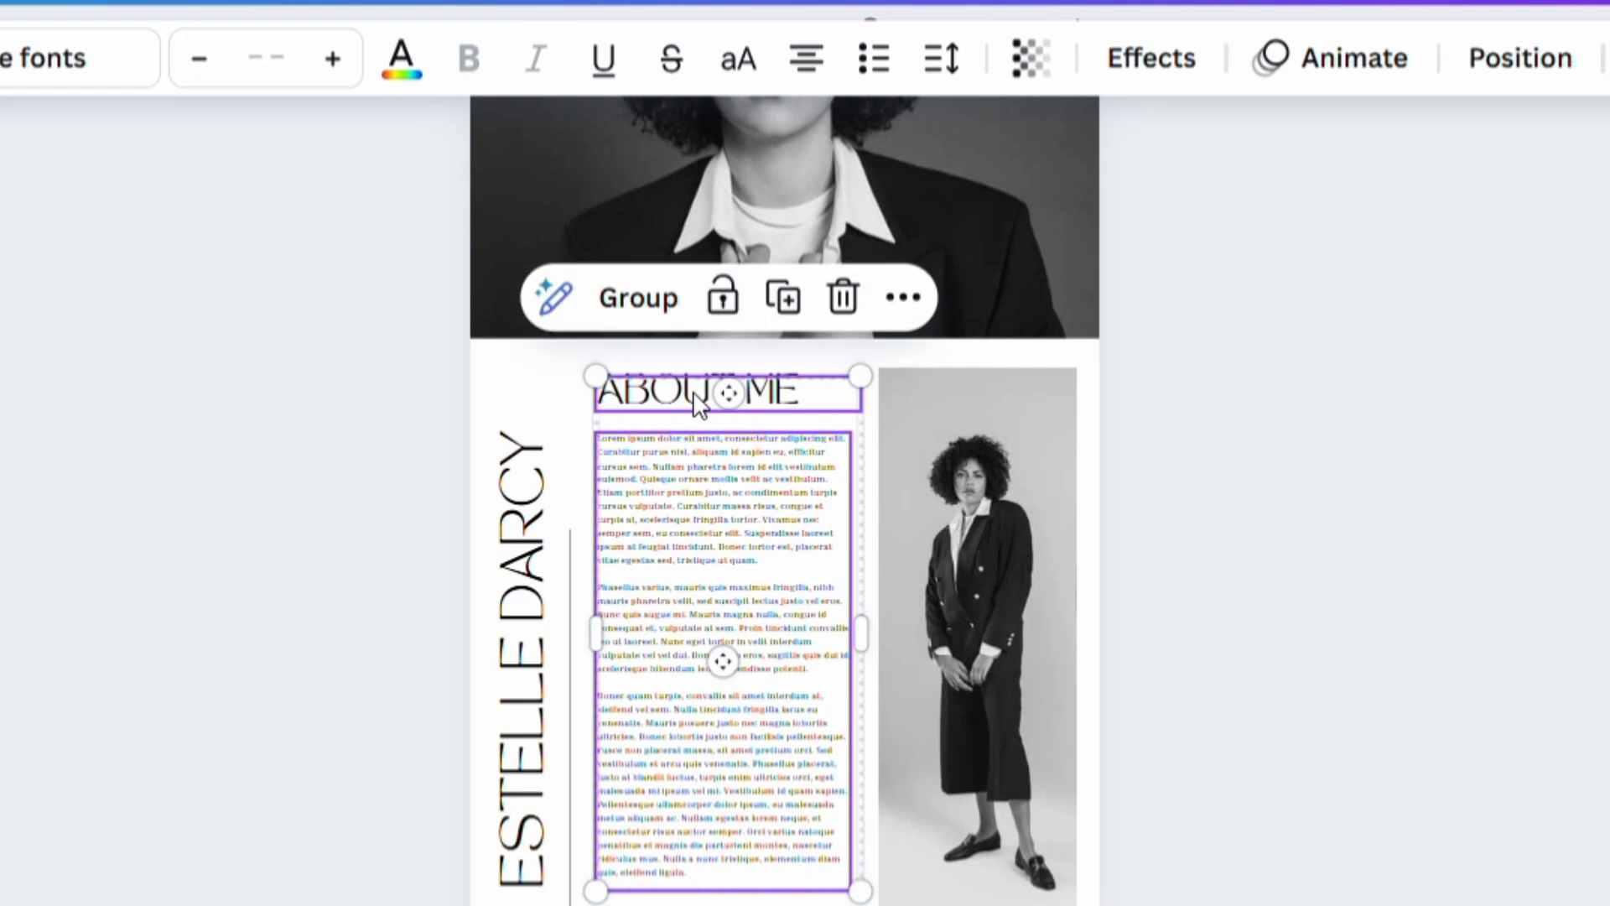
scroll(747, 587, down, 15)
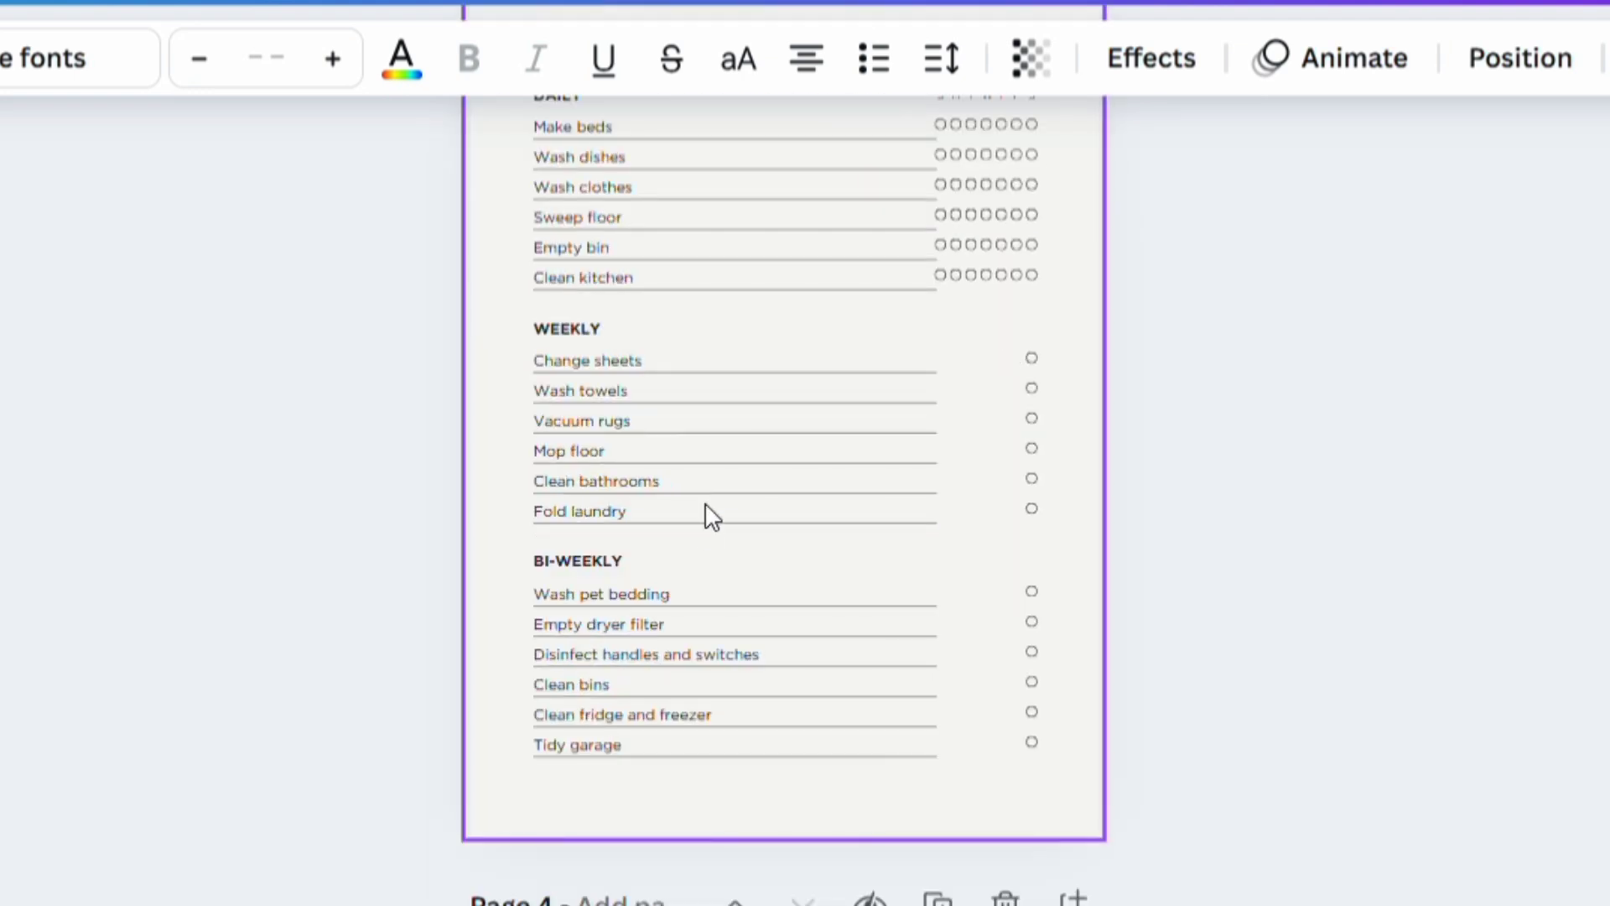
scroll(707, 529, down, 9)
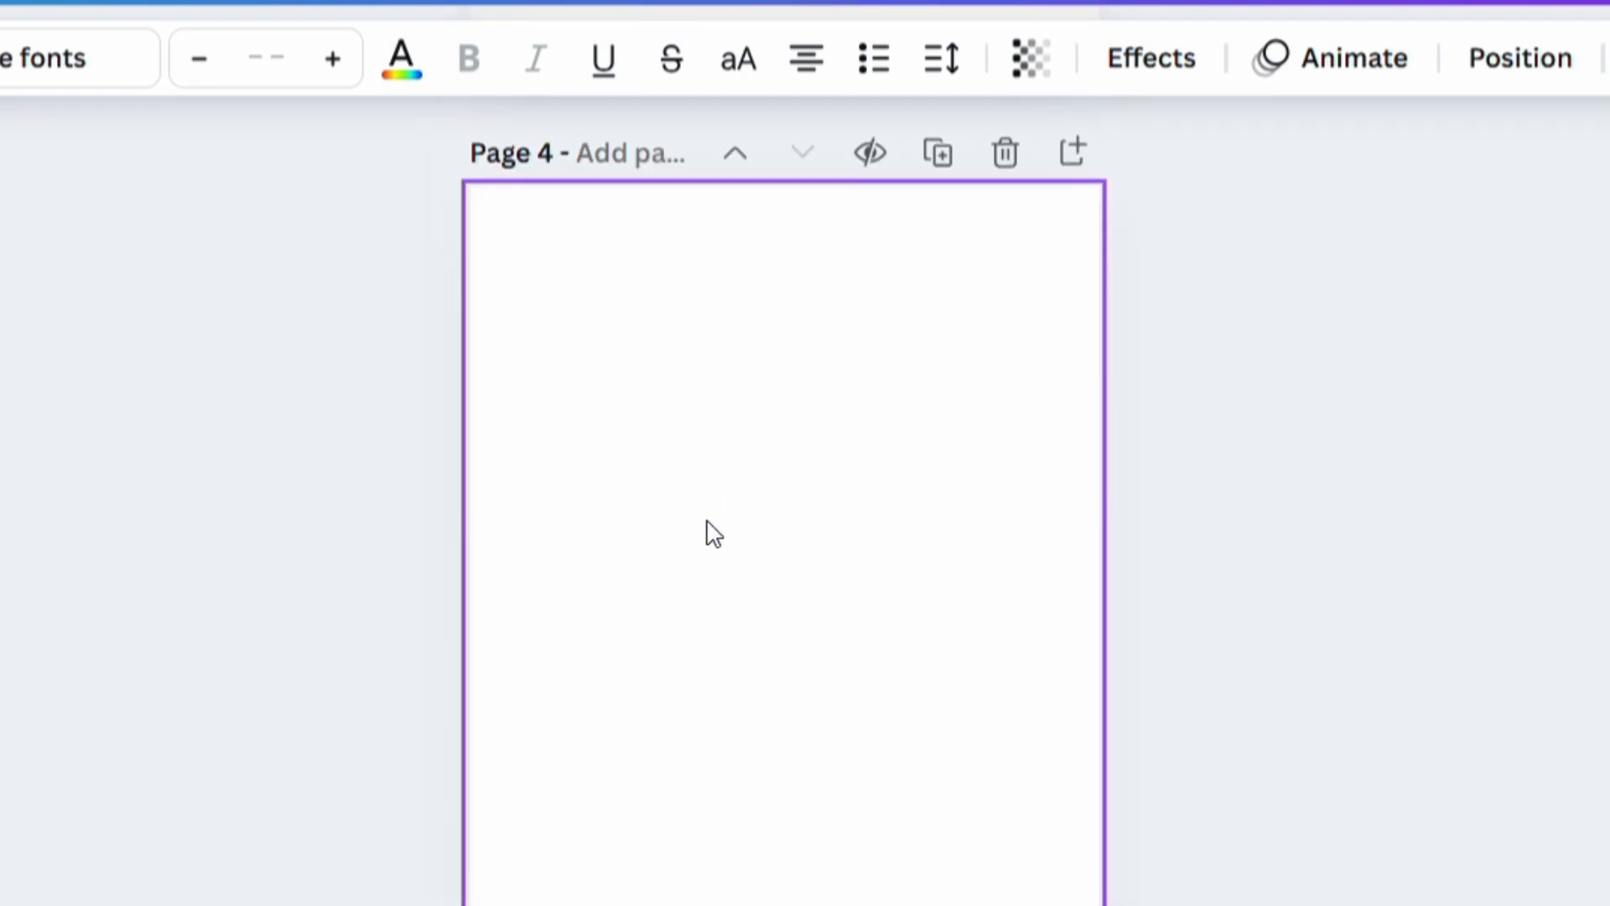
click(707, 524)
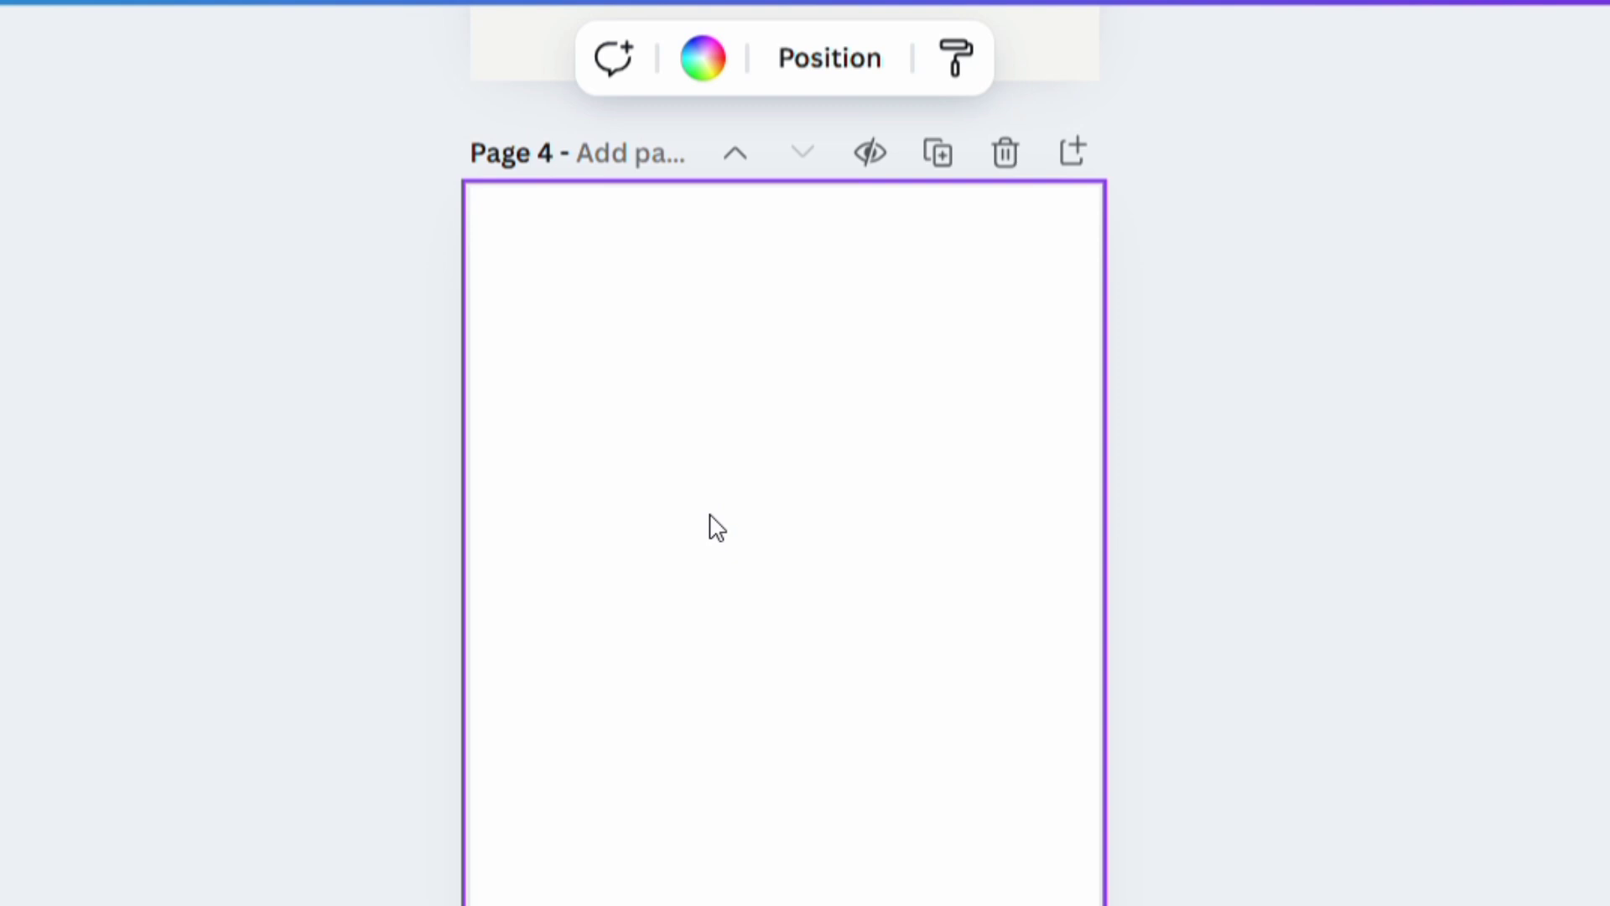
key(ctrl+v)
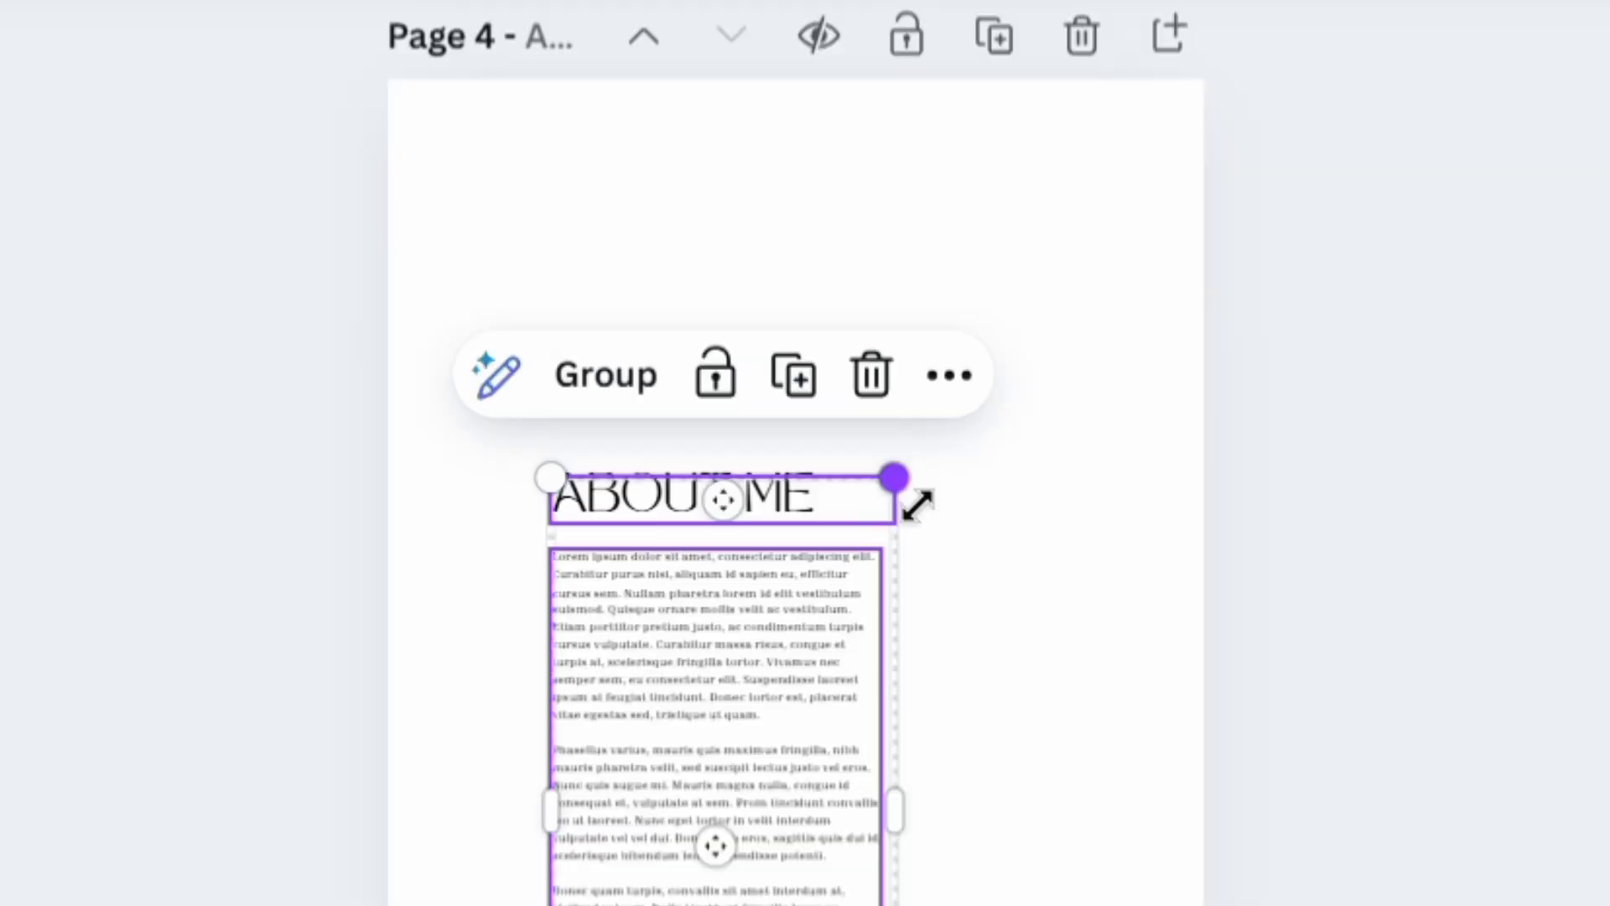
Enlarge the pasted heading and body text on page 4, and widen the body text box towards both page margins.
drag(1080, 329, 1146, 356)
click(1312, 547)
click(893, 572)
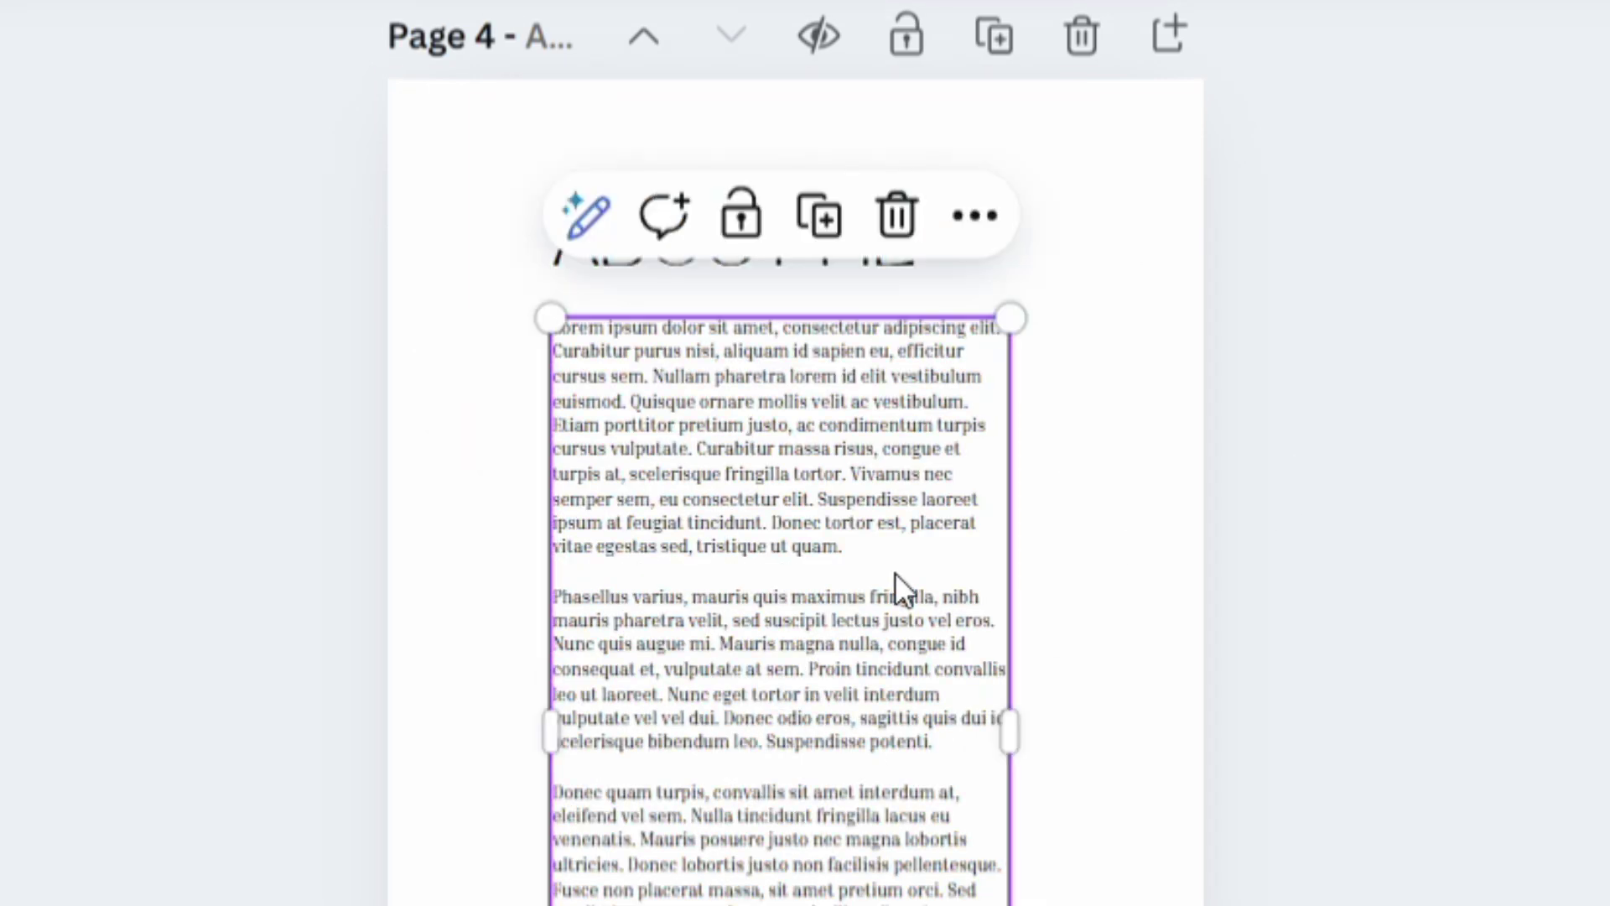
drag(552, 723, 429, 666)
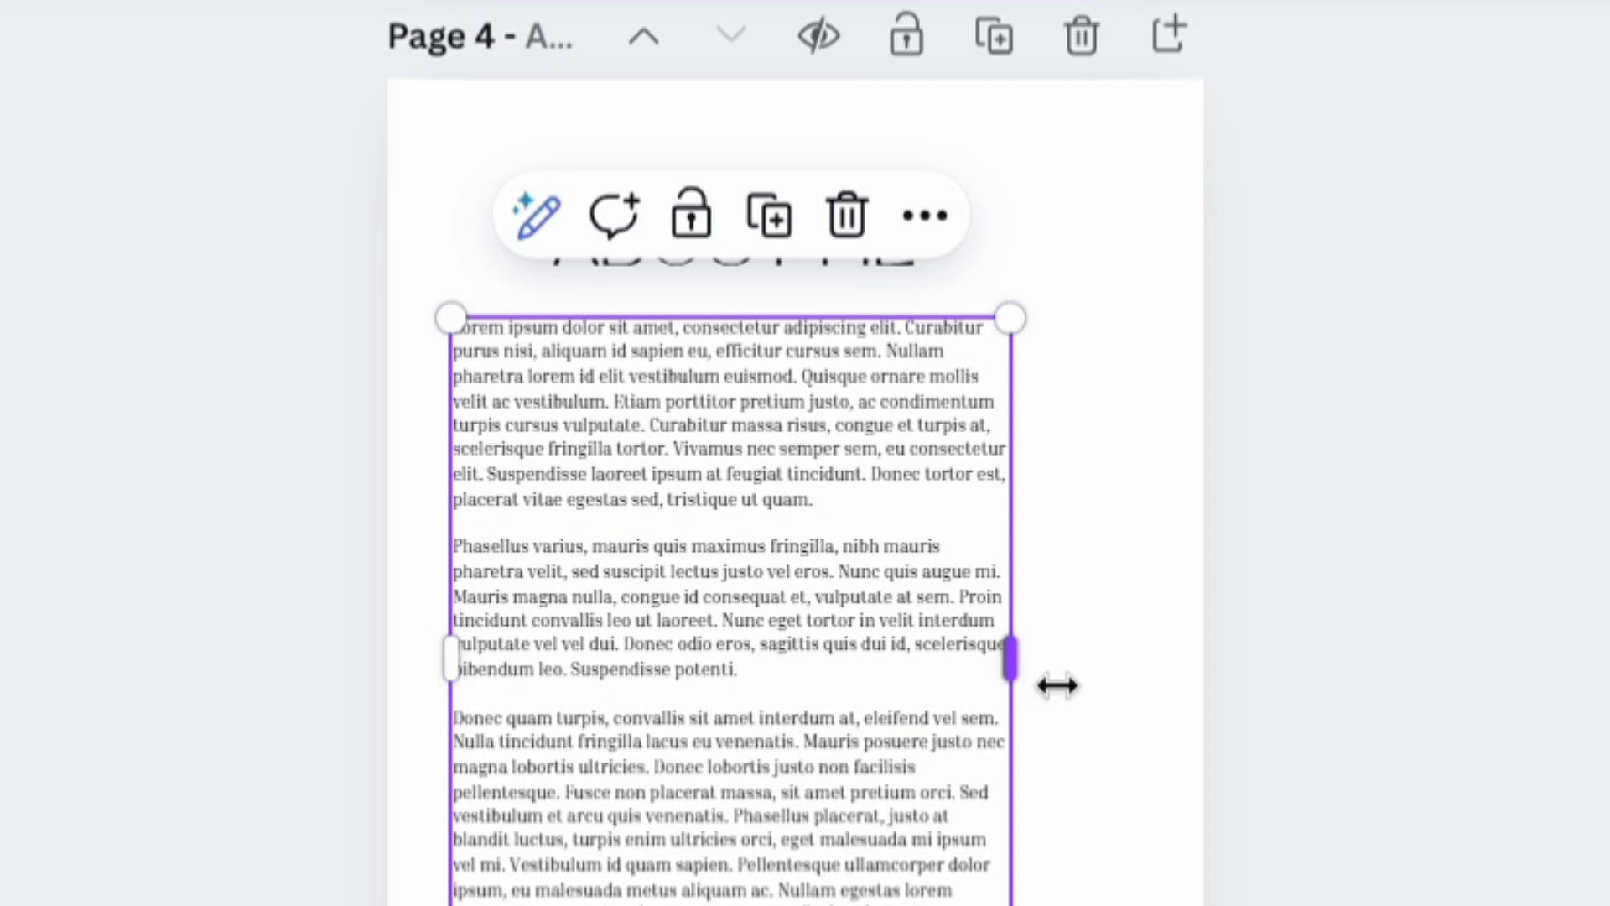
drag(1011, 658, 1176, 590)
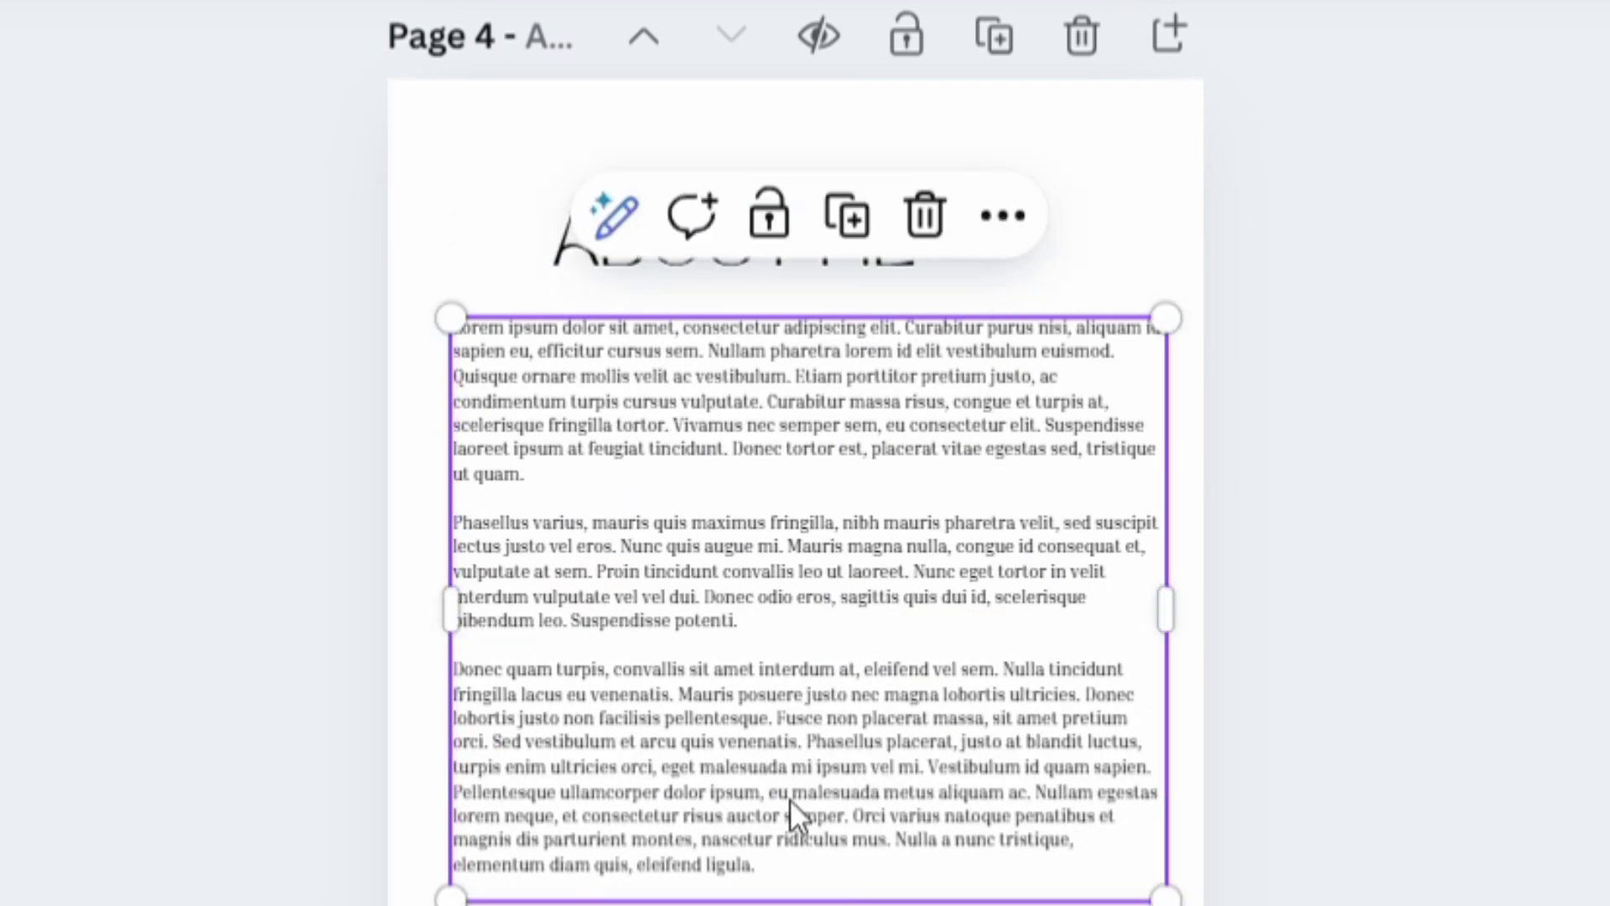
Resize page 4's body text box to fit within the page margins and justify its paragraphs.
double_click(792, 861)
click(792, 861)
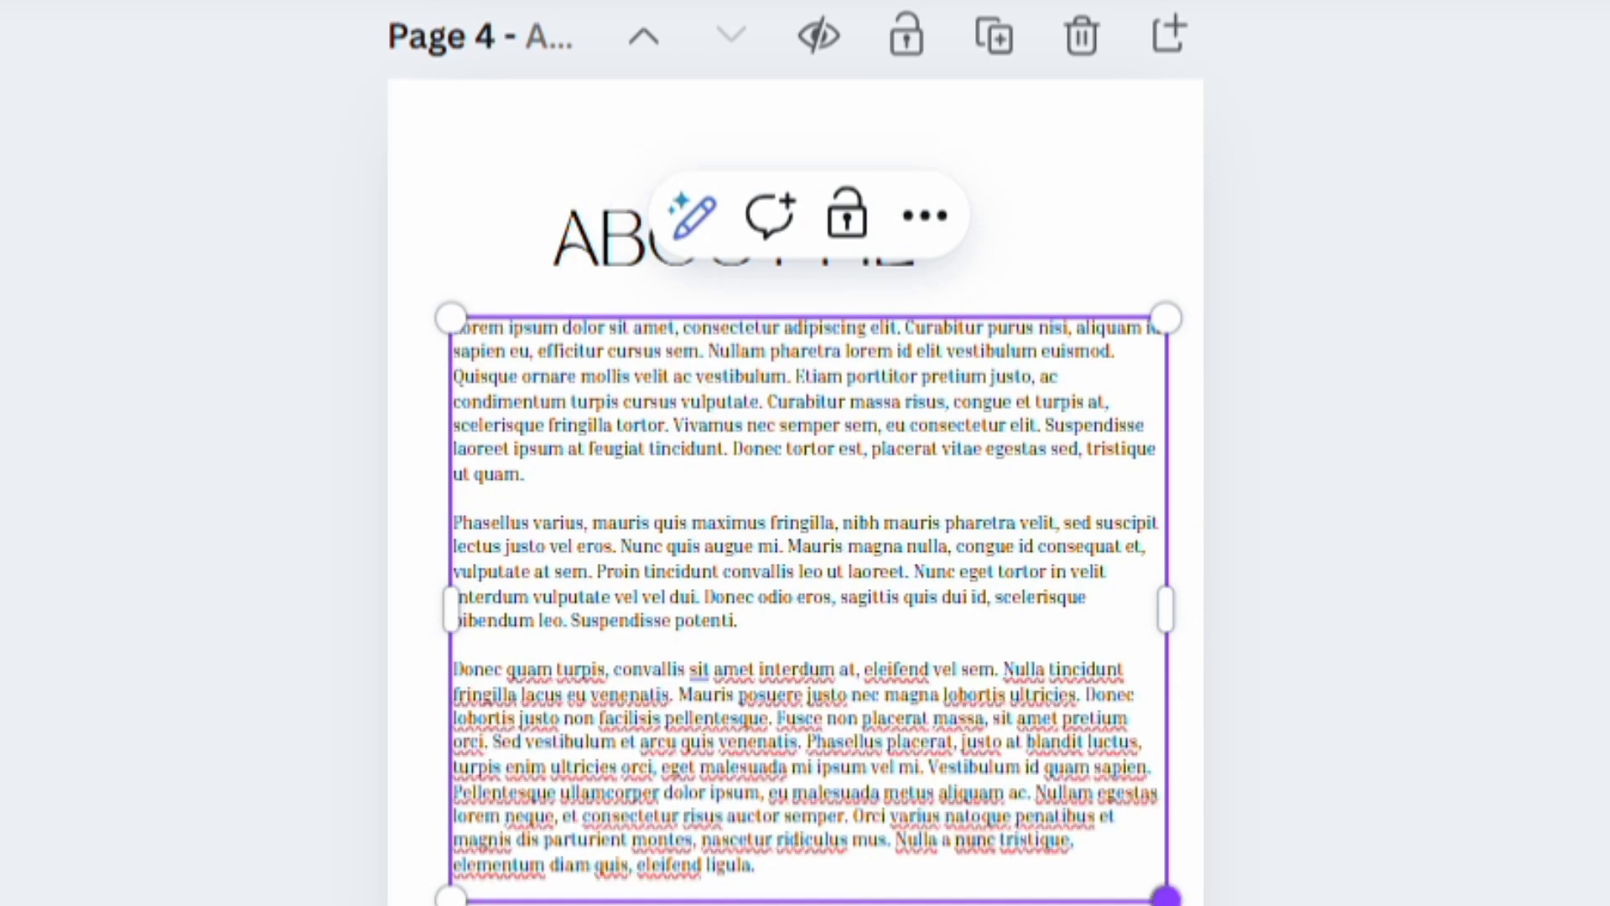
drag(1166, 898, 1178, 676)
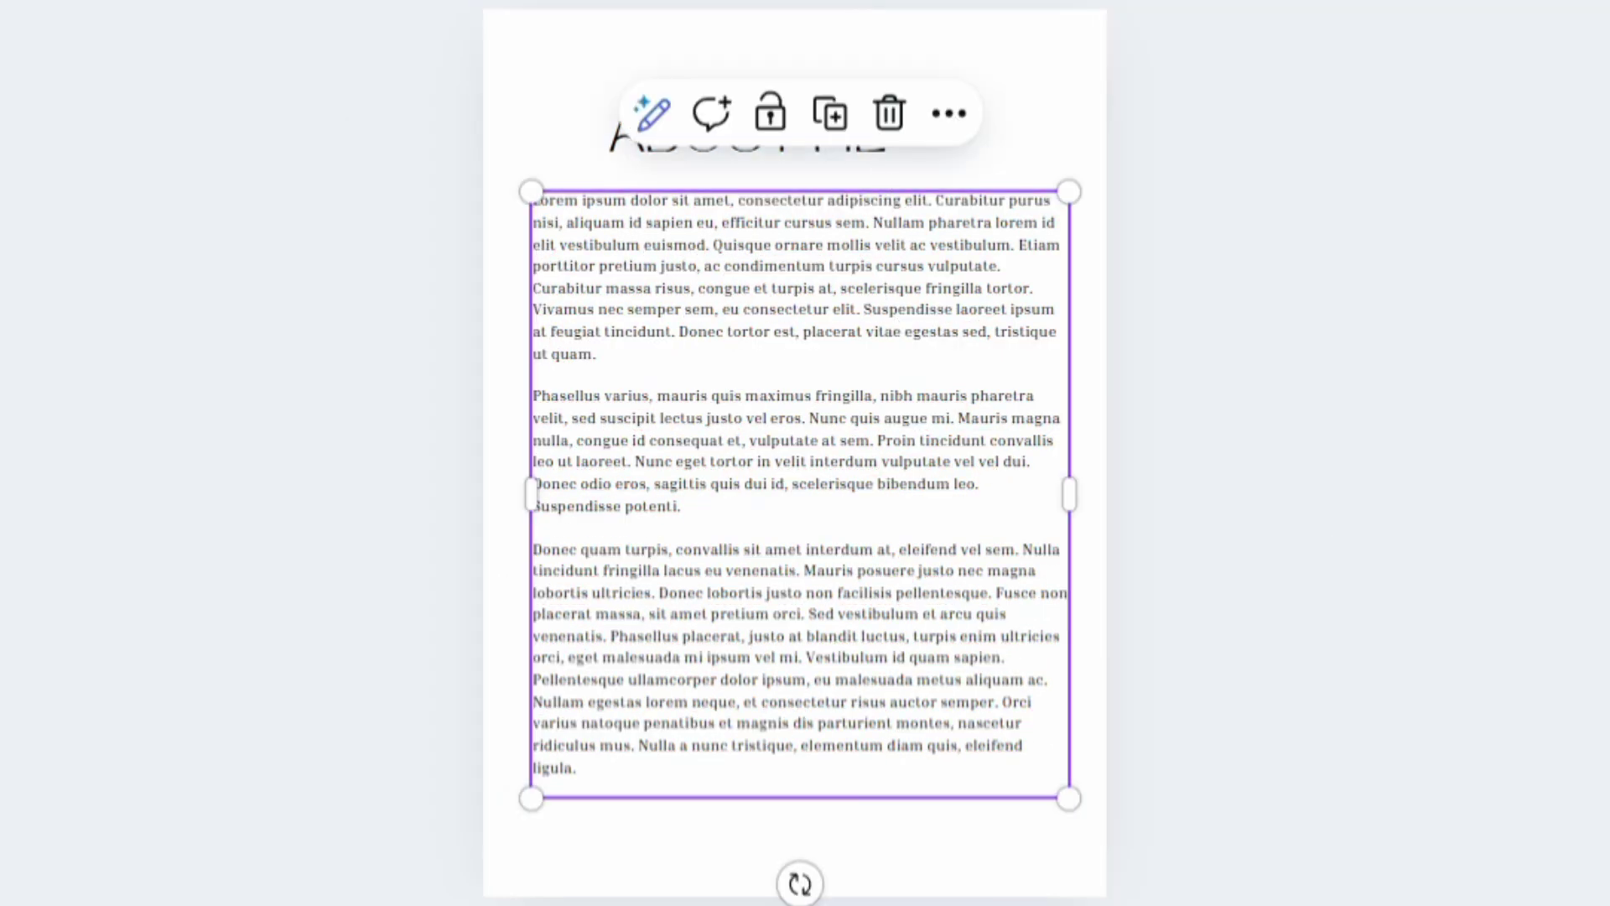
key(ctrl+shift+c)
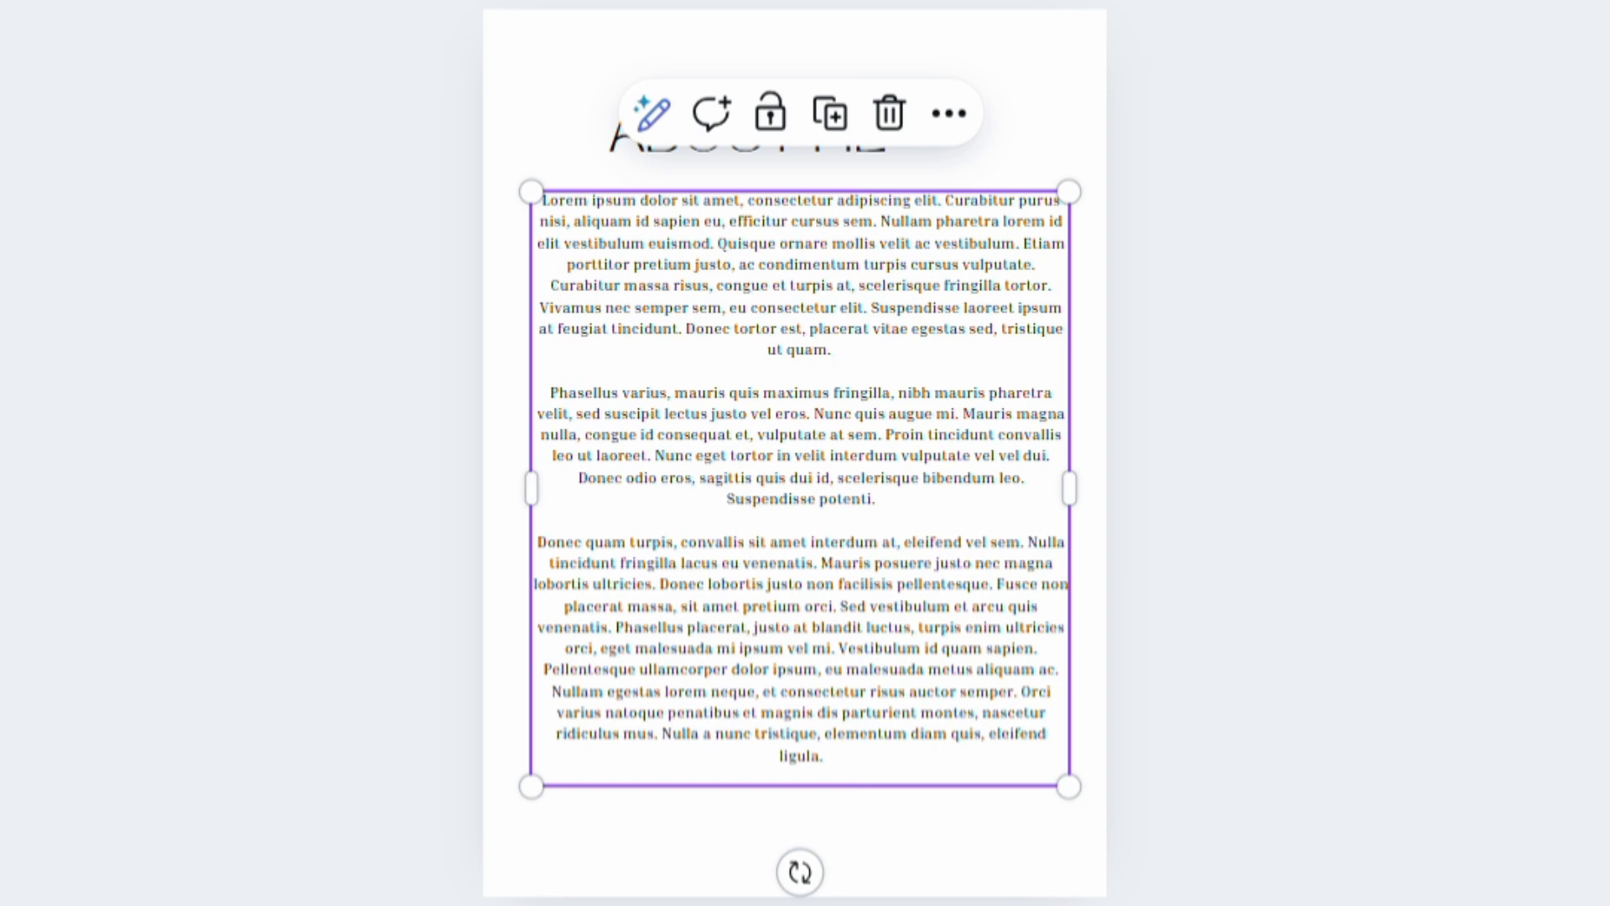
key(ctrl+shift+r)
key(ctrl+shift+j)
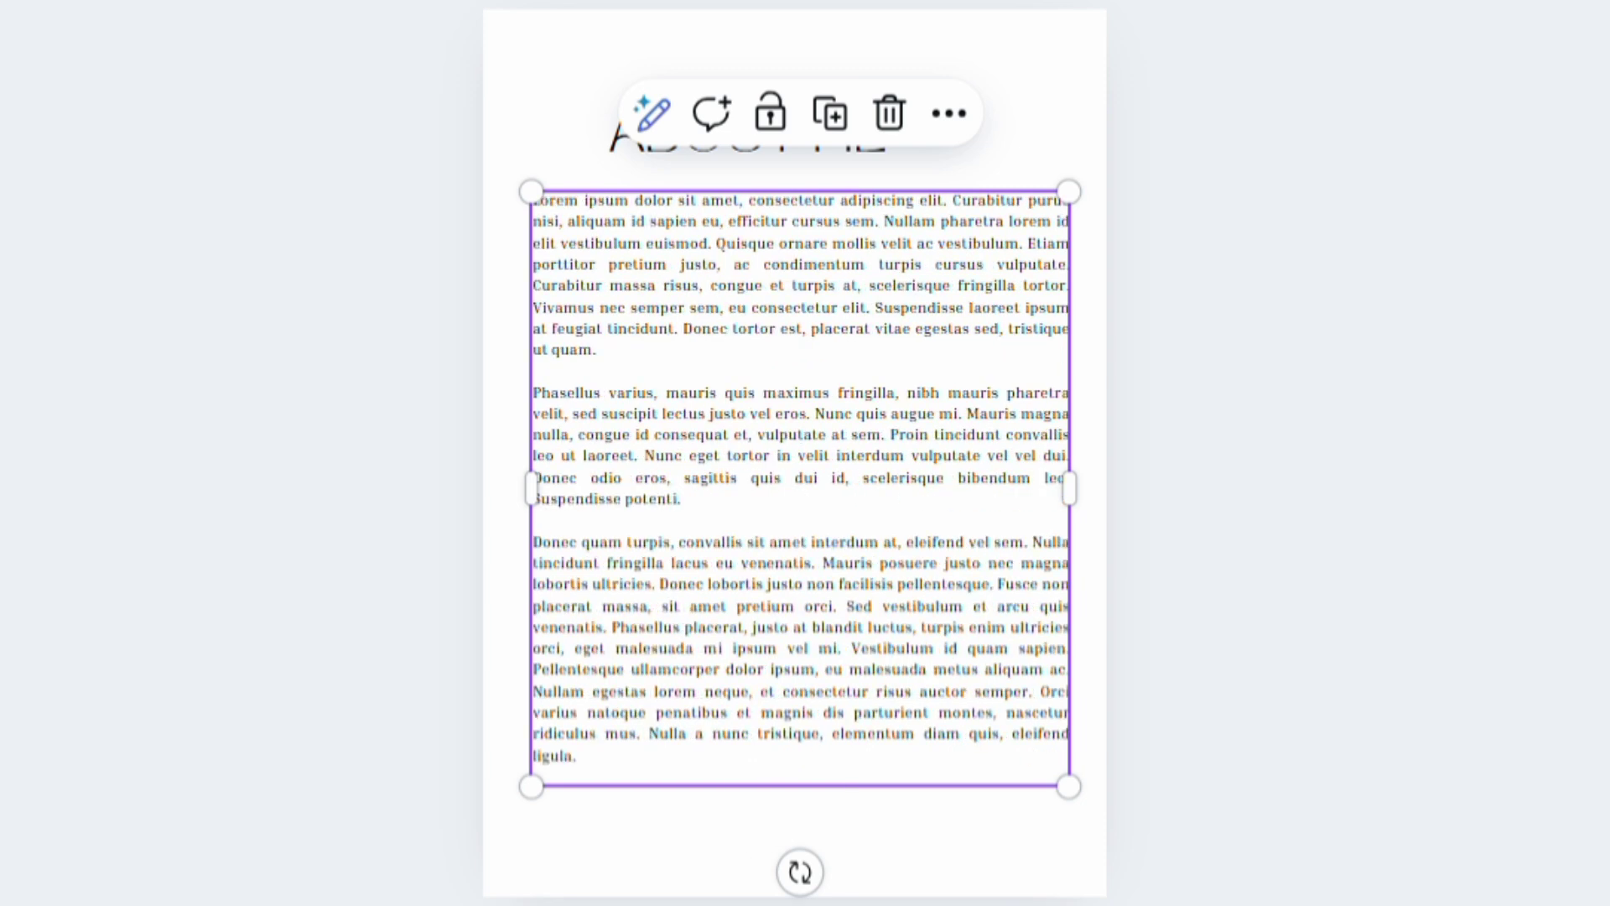
click(1213, 604)
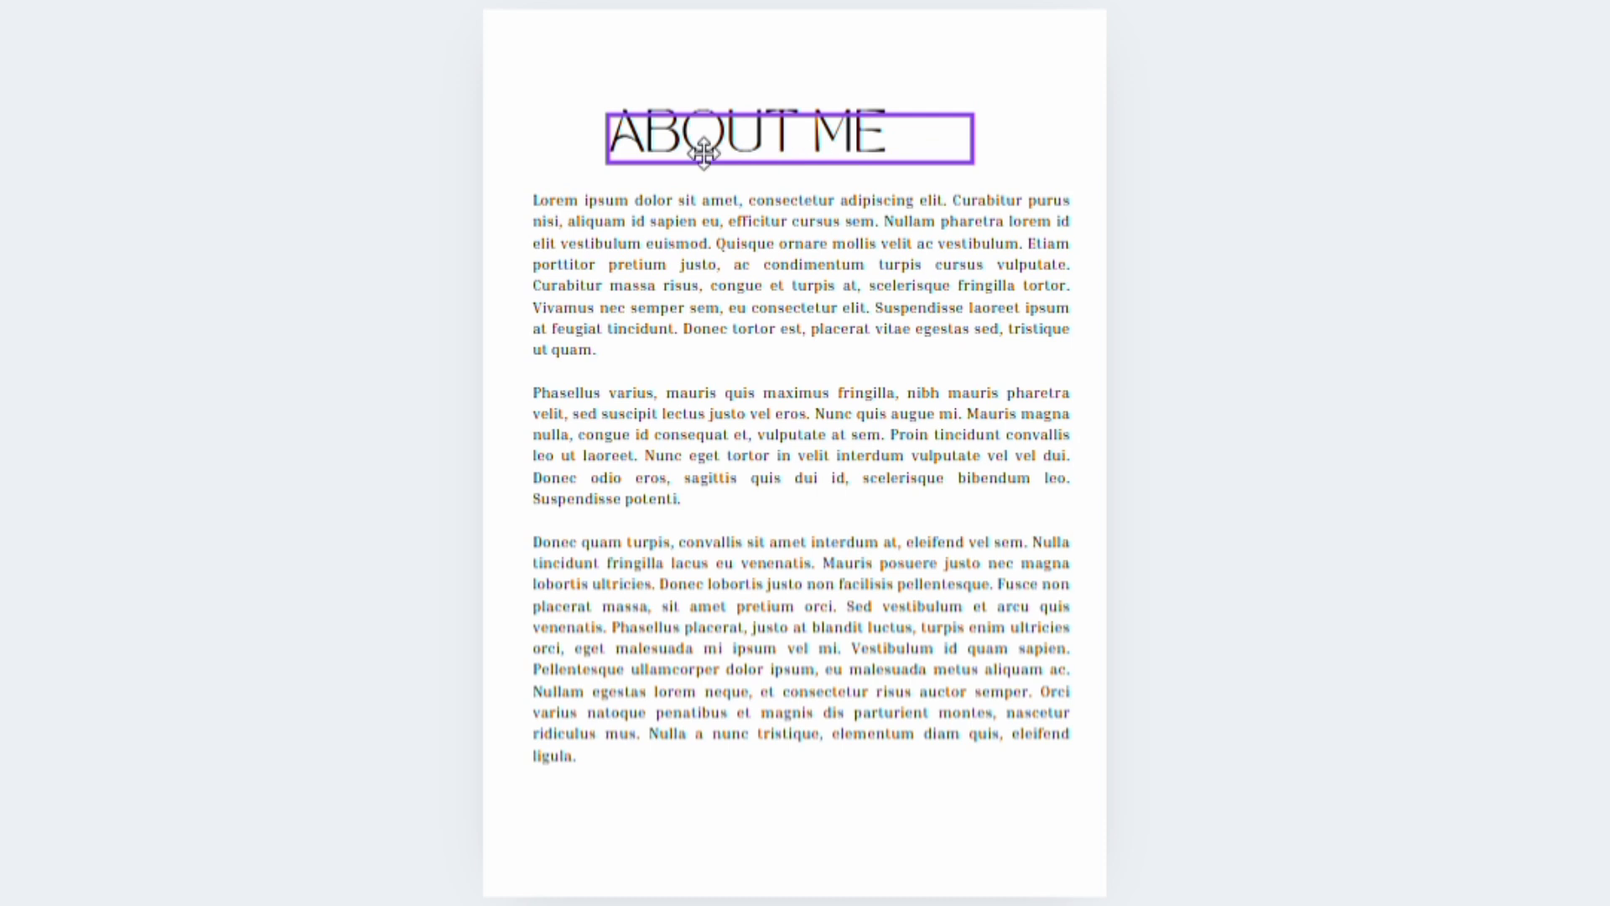
Move page 4's heading to the left margin above the body text and change its wording to "CHAPTER 1".
drag(816, 155, 739, 156)
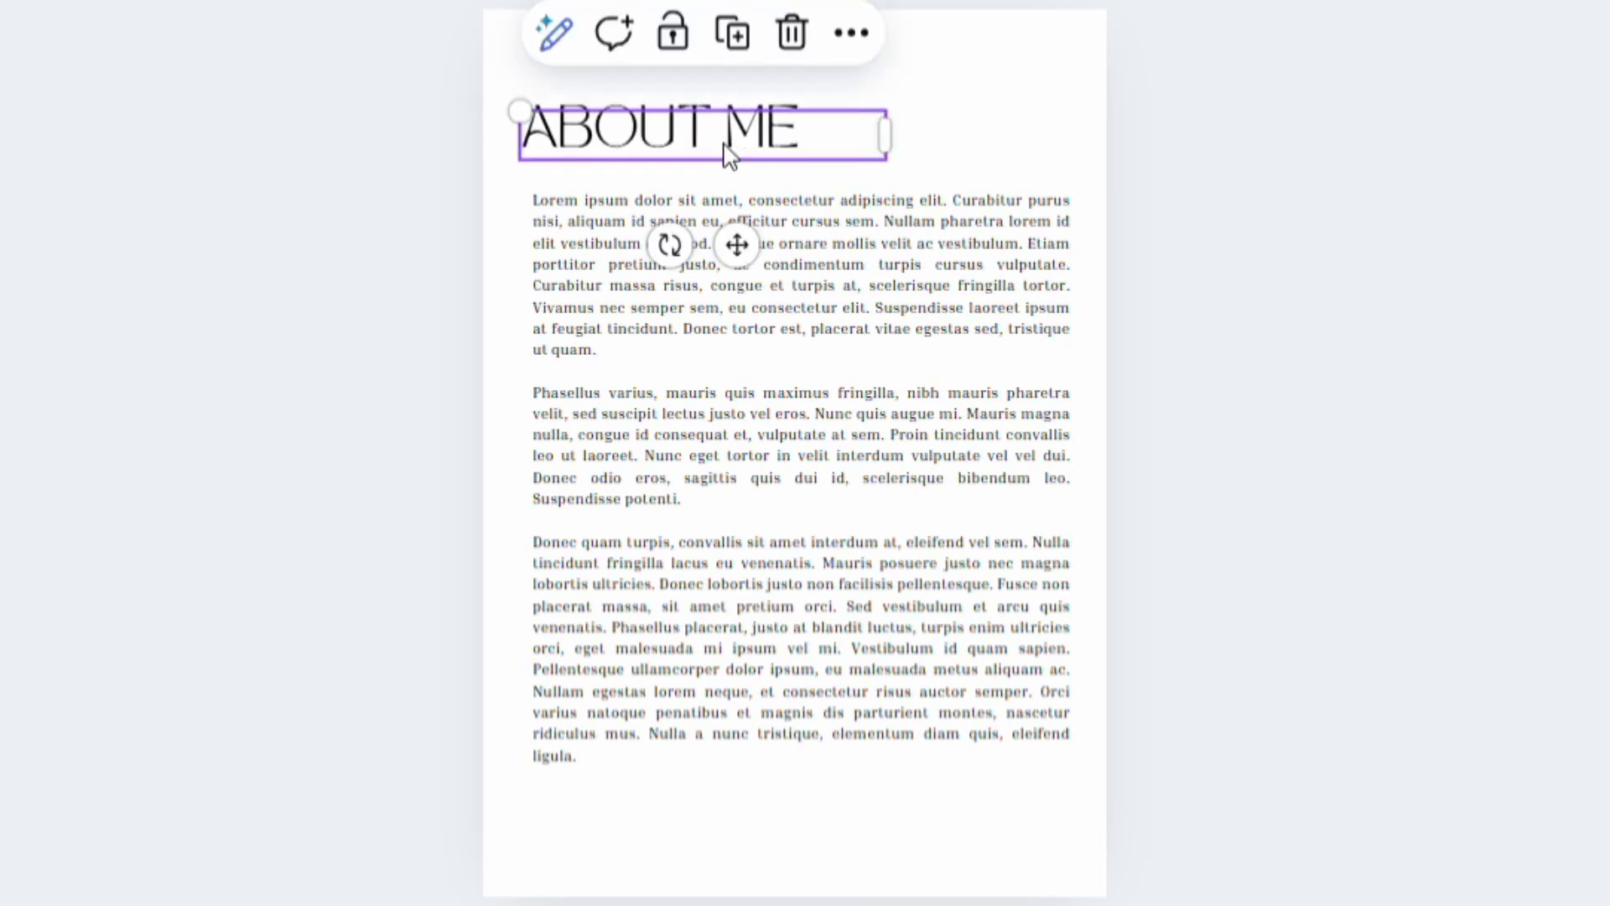
double_click(739, 157)
key(BackSpace)
text(CHA)
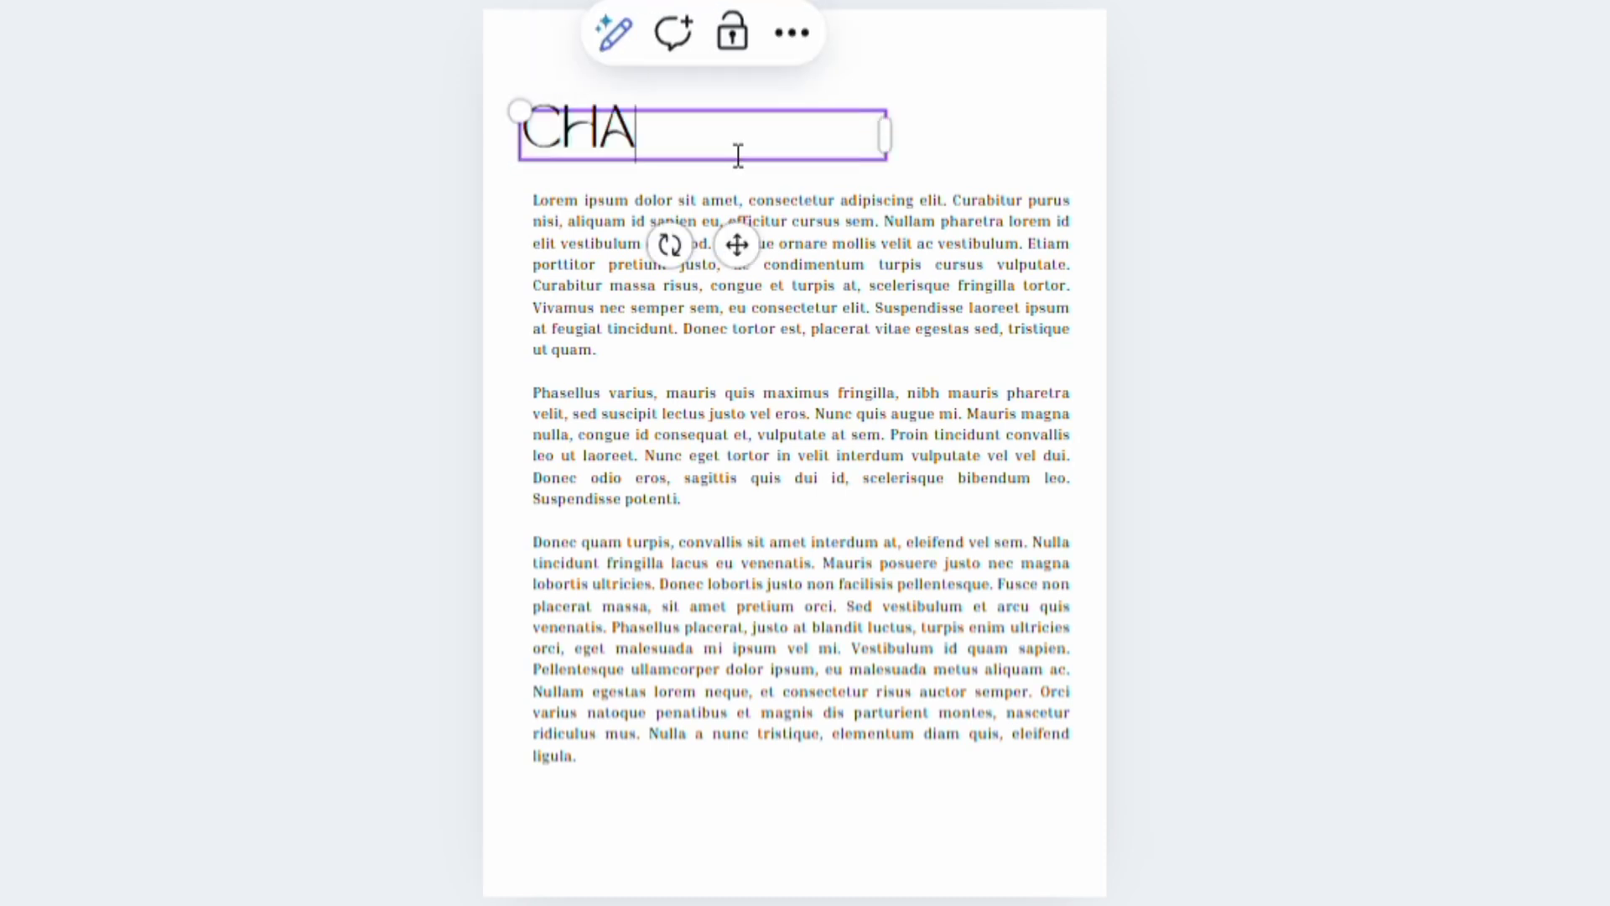
text(PTER 1)
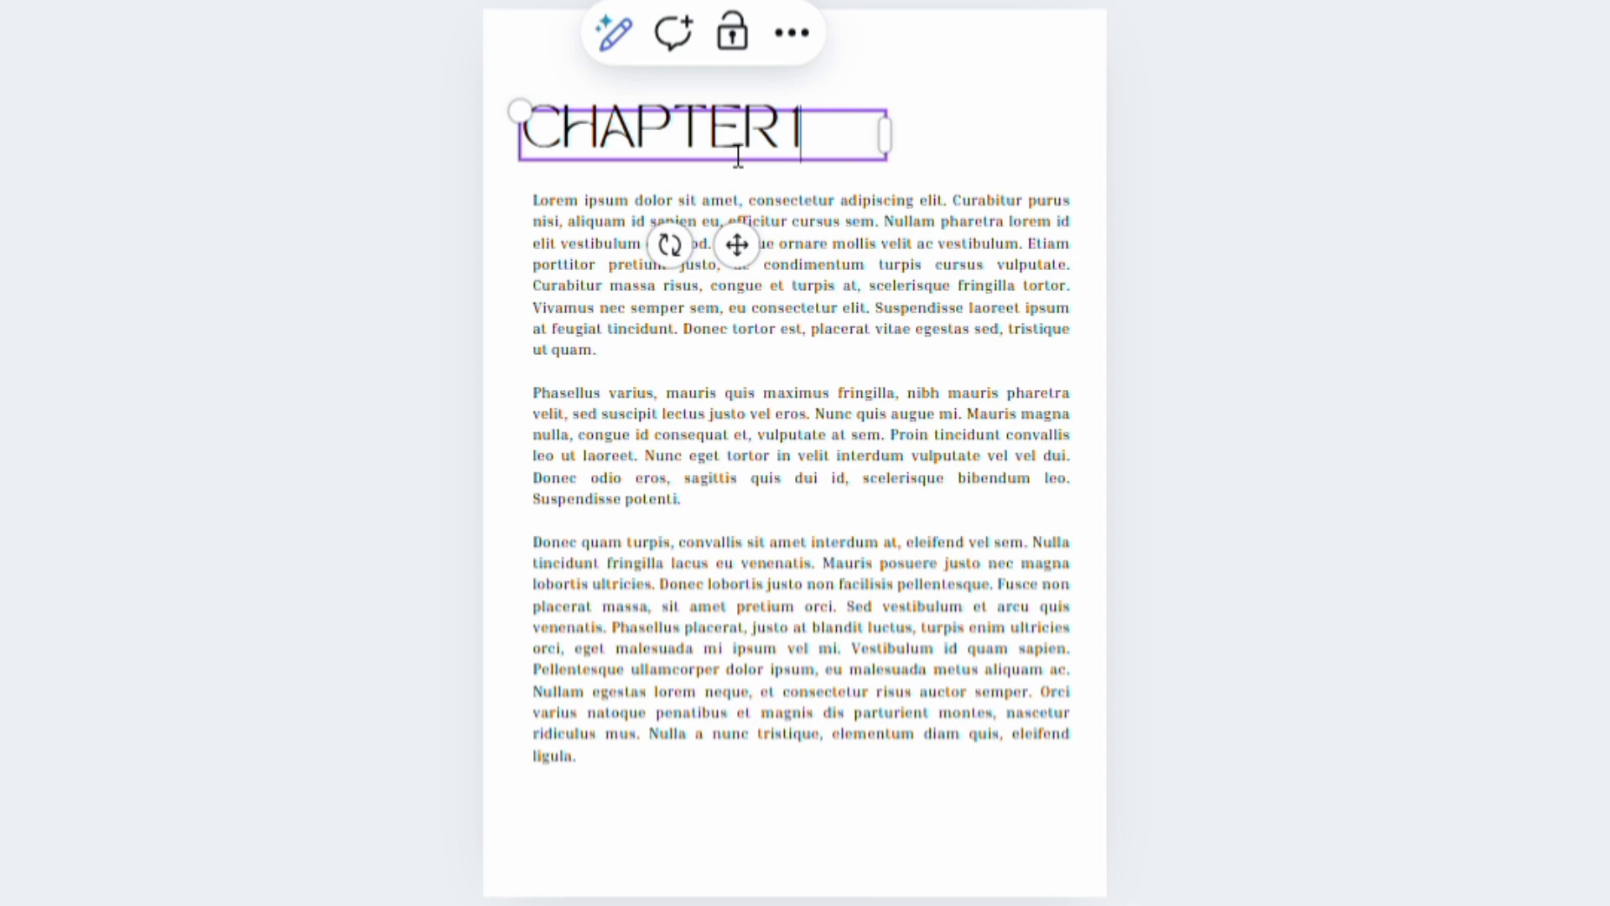
click(1141, 447)
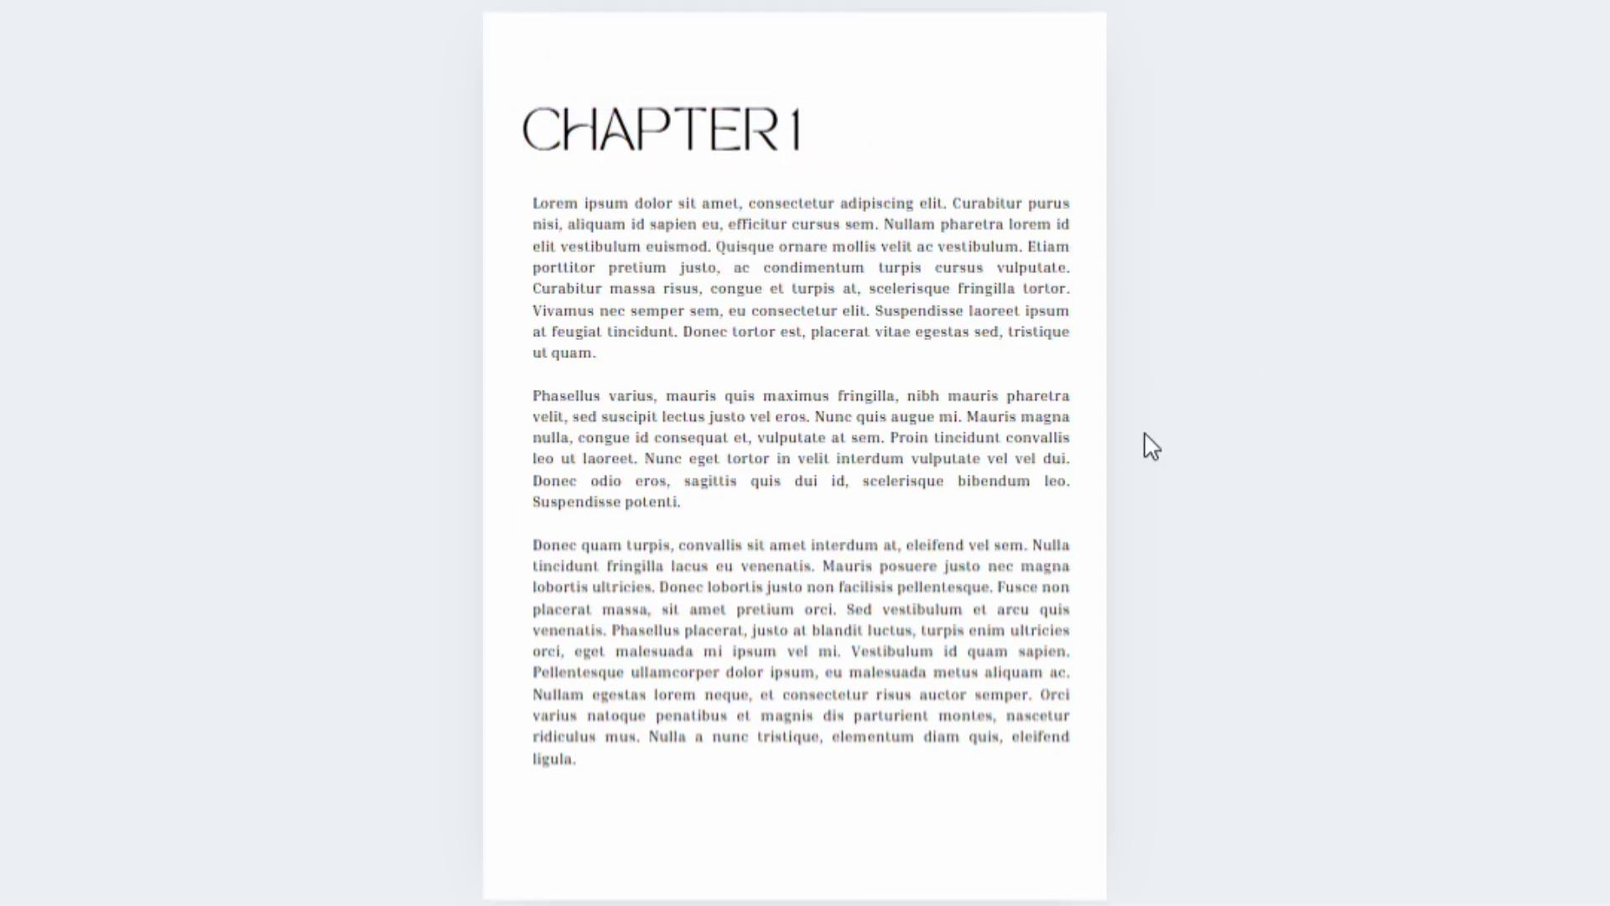
Shorten the "ABOUT ME" heading on page 2 to "ABOUT".
scroll(964, 324, up, 8)
scroll(967, 323, up, 10)
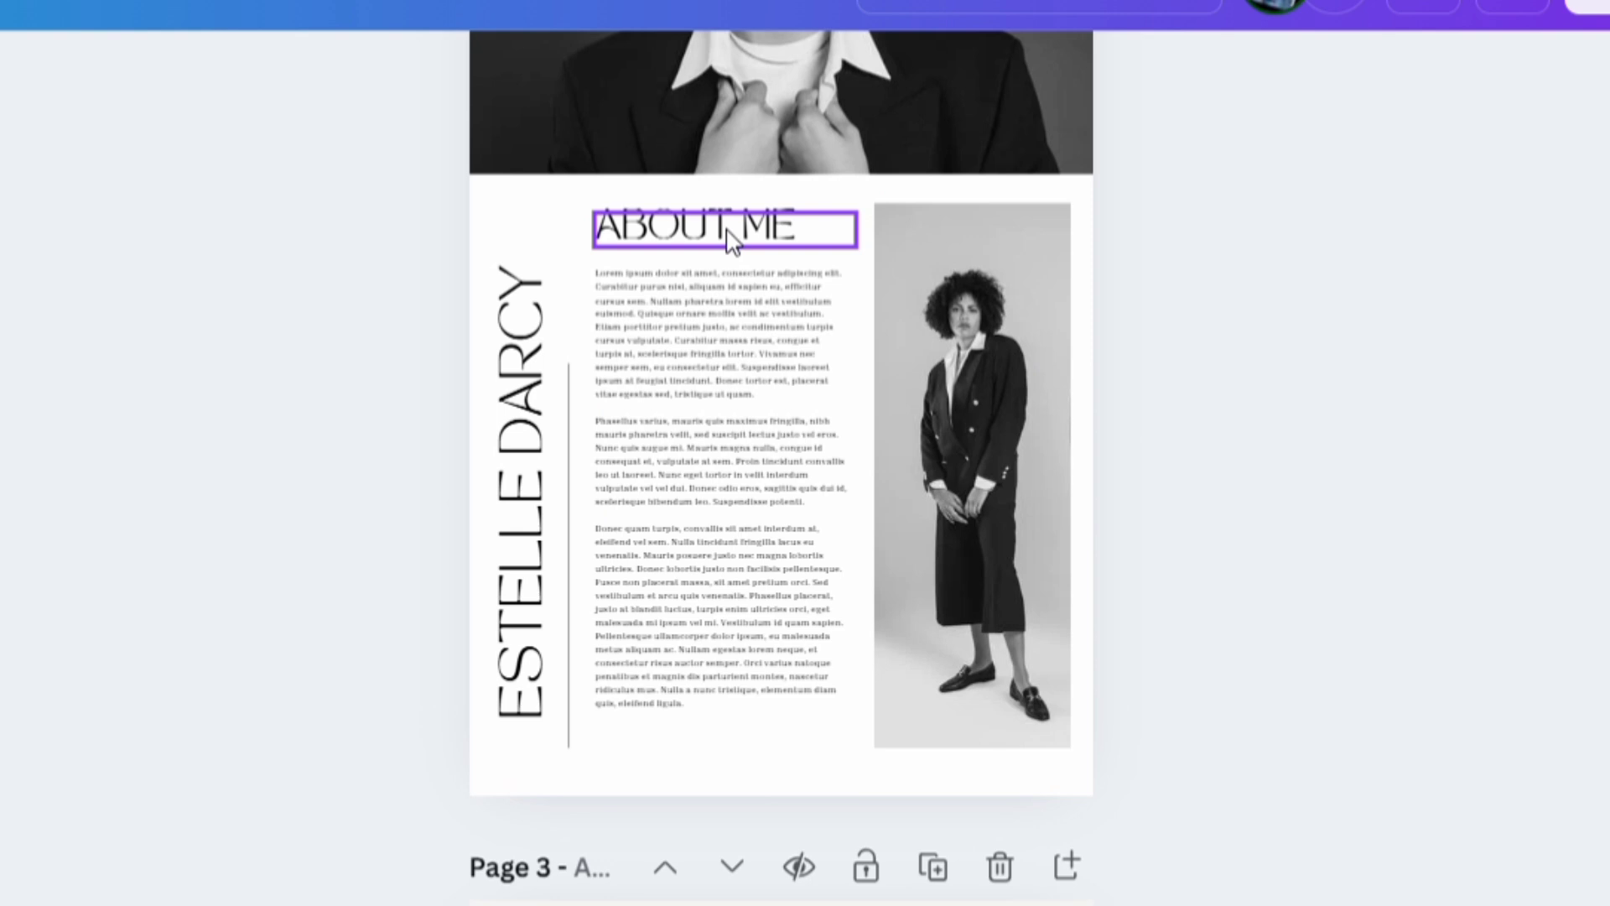
click(755, 37)
click(752, 244)
click(752, 243)
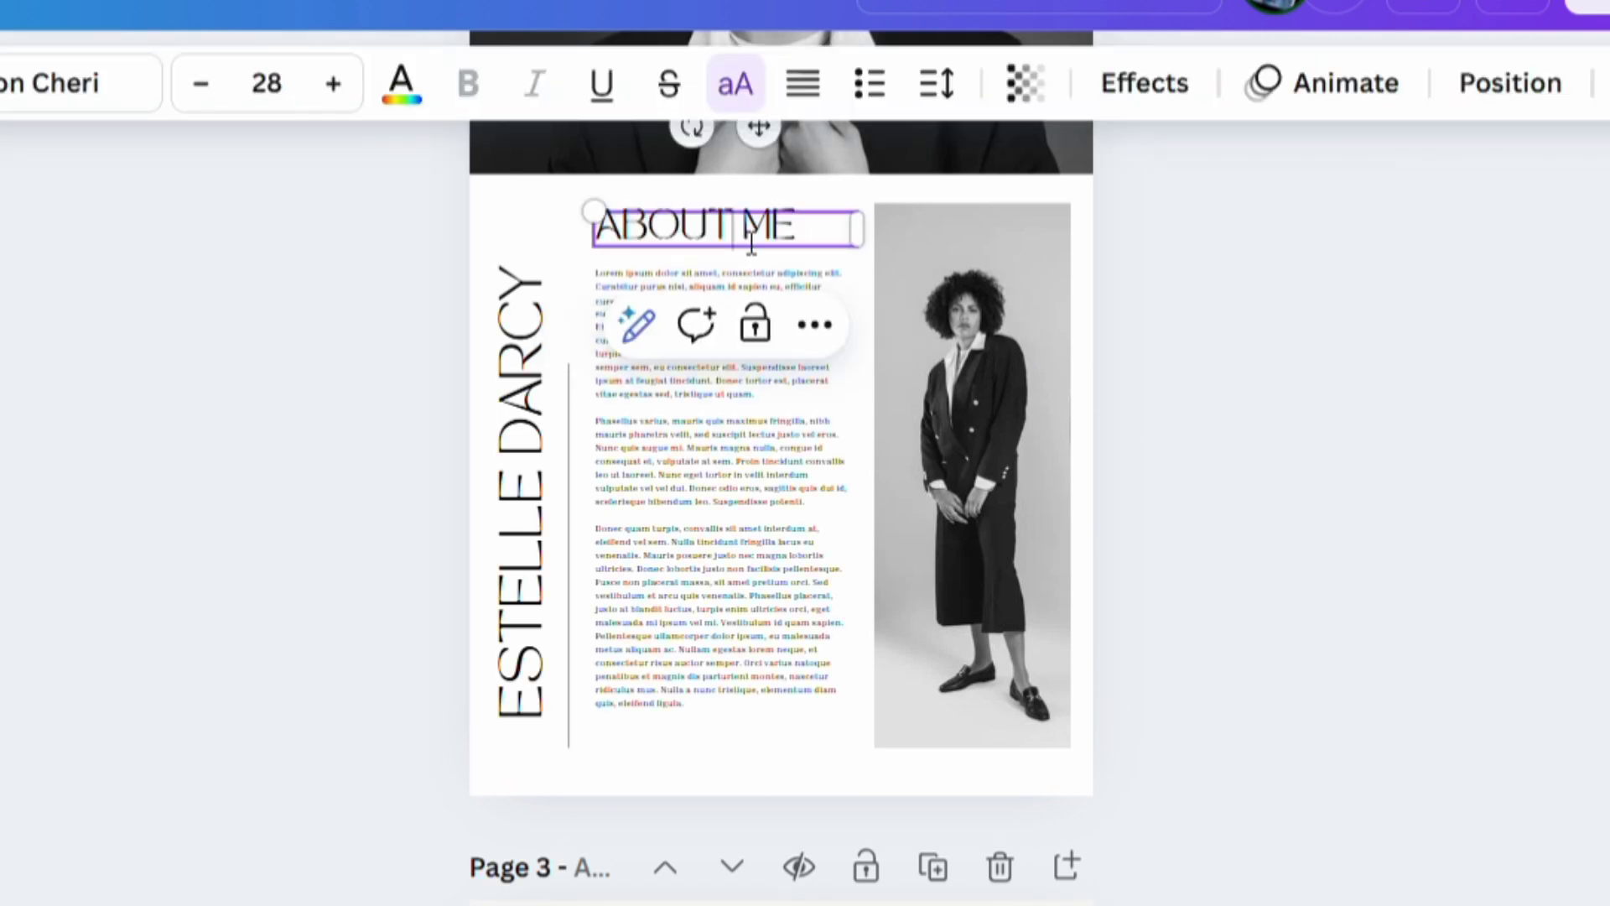
key(Delete)
key(Delete)
key(Delete)
Replace the vertical name text on page 2 with "THE AUTHOR".
double_click(531, 532)
text(THE)
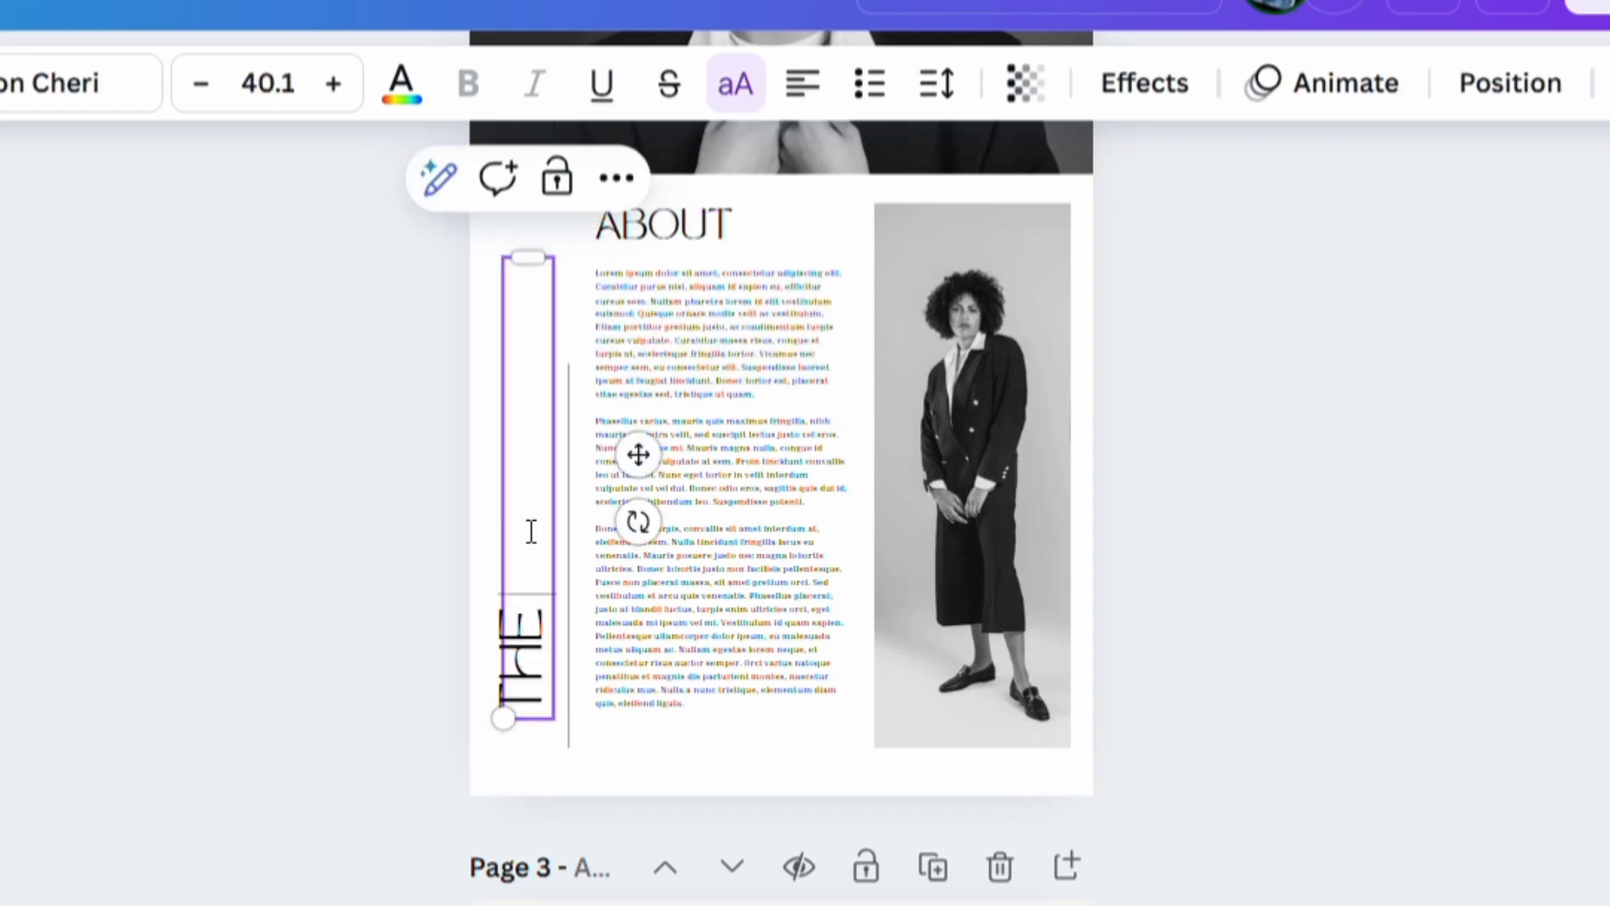
text( AUTHOR)
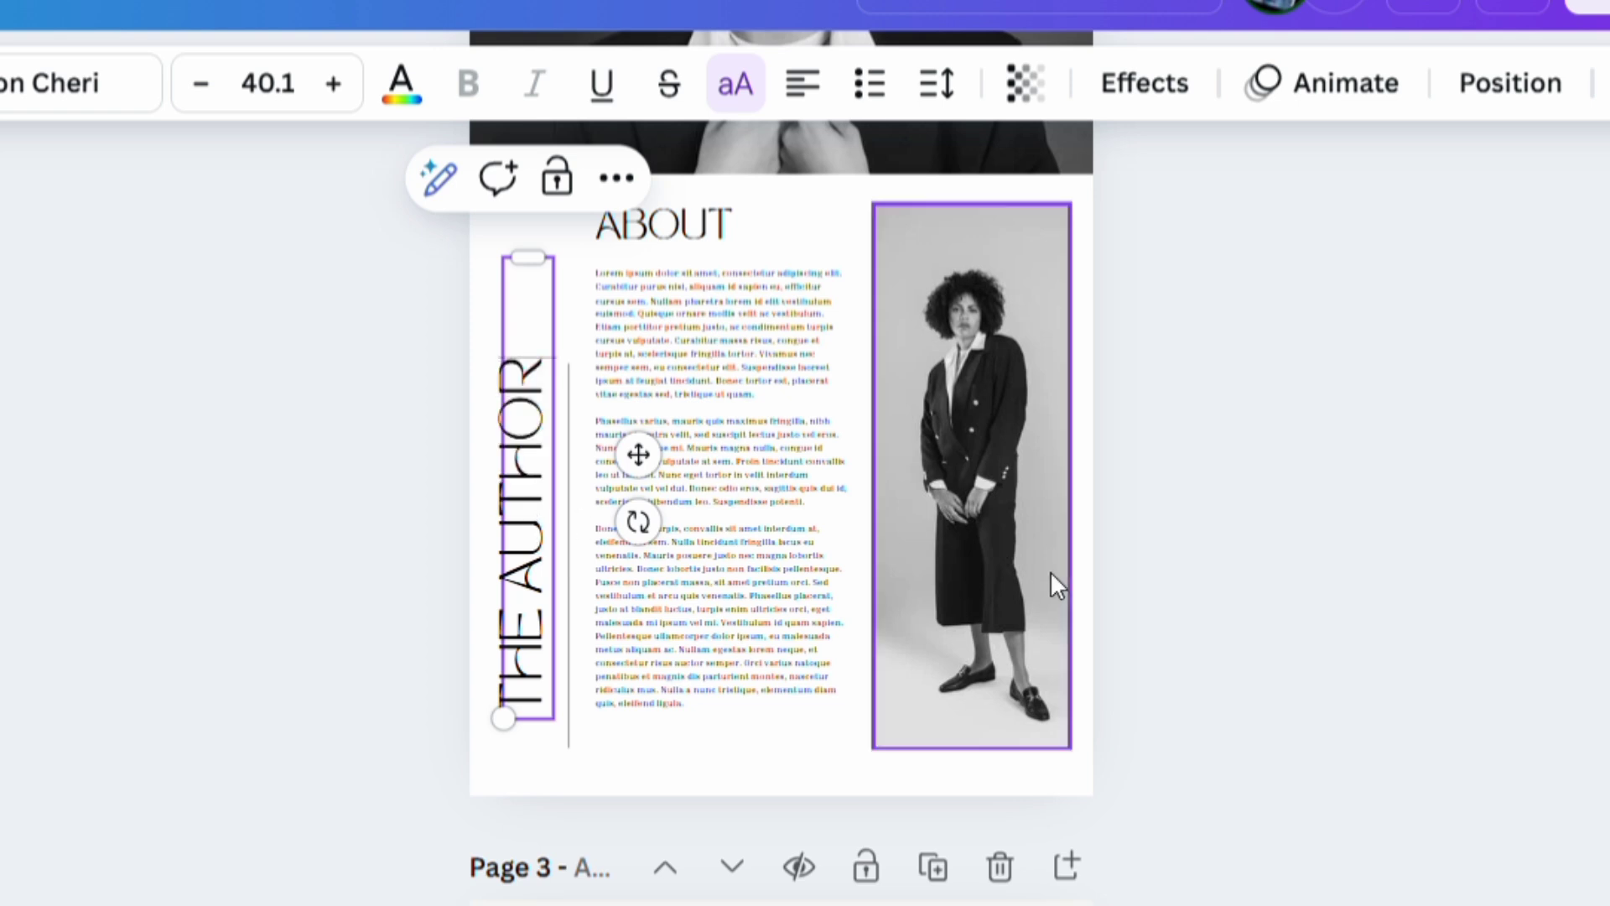
click(1122, 578)
scroll(1117, 570, up, 6)
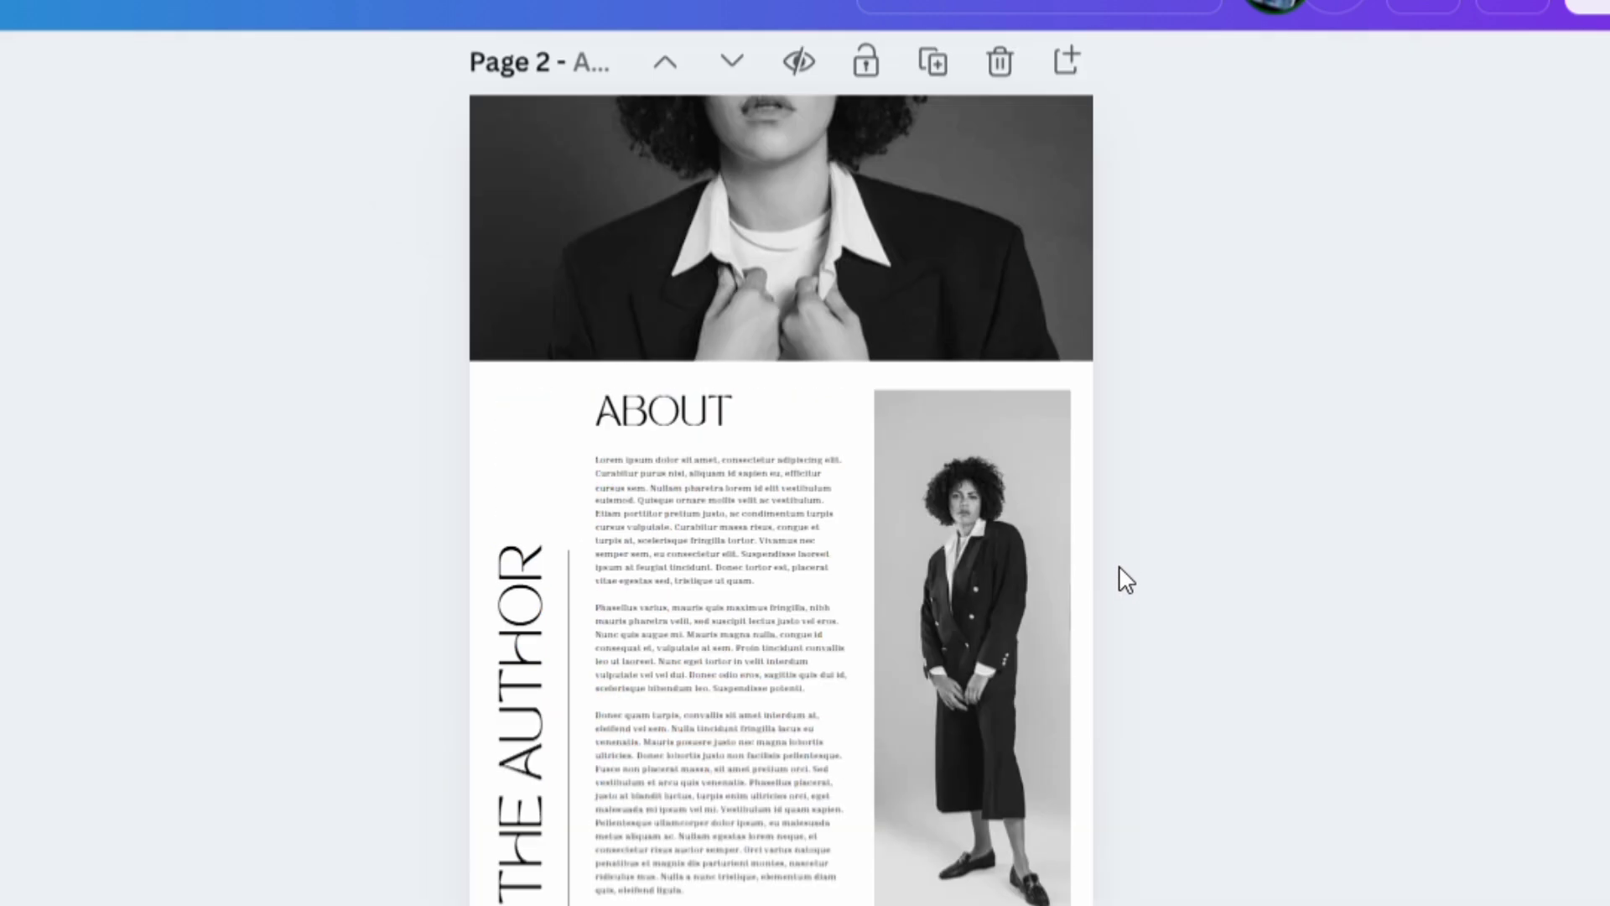
Add a blank page 5 after the chapter page and search the design templates for "reference".
scroll(1124, 579, down, 9)
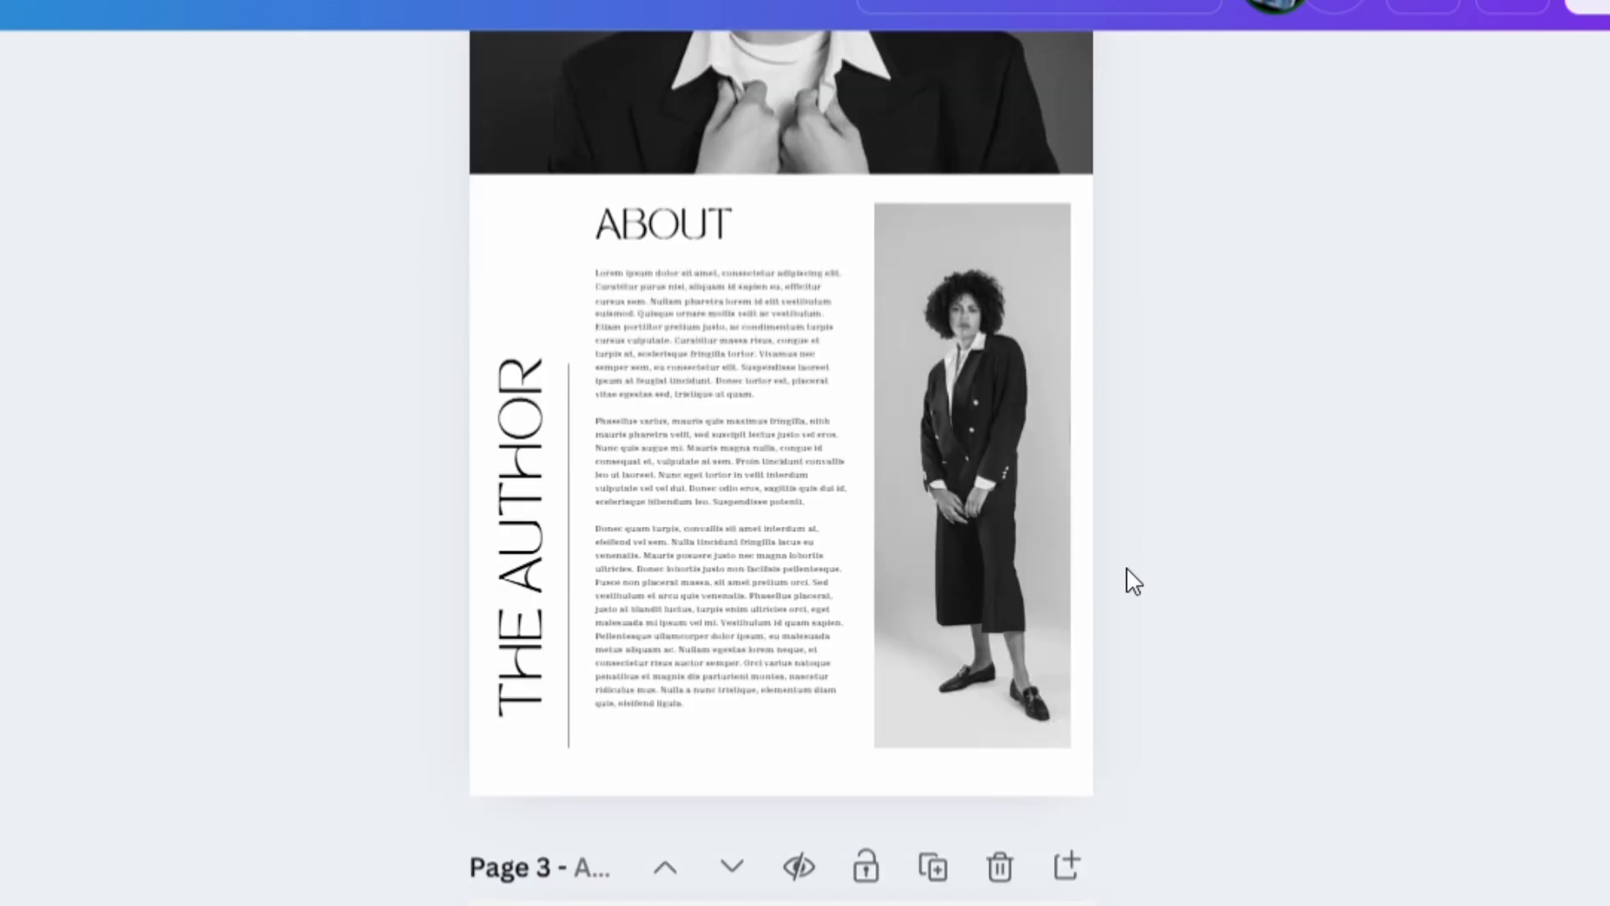
scroll(944, 872, down, 16)
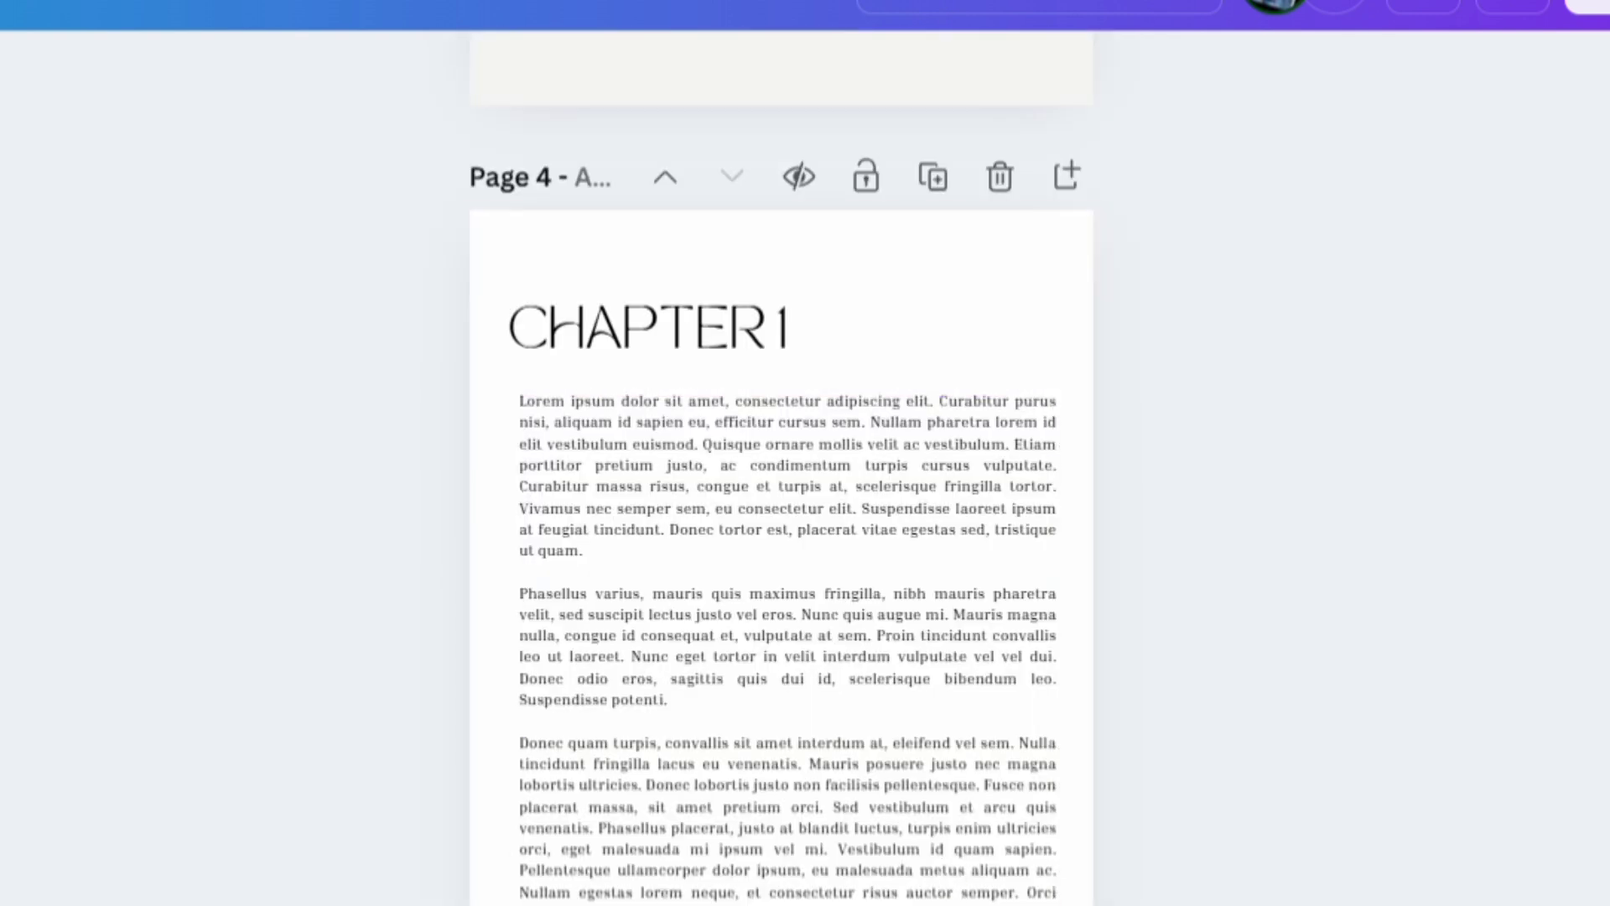
key(ctrl+Return)
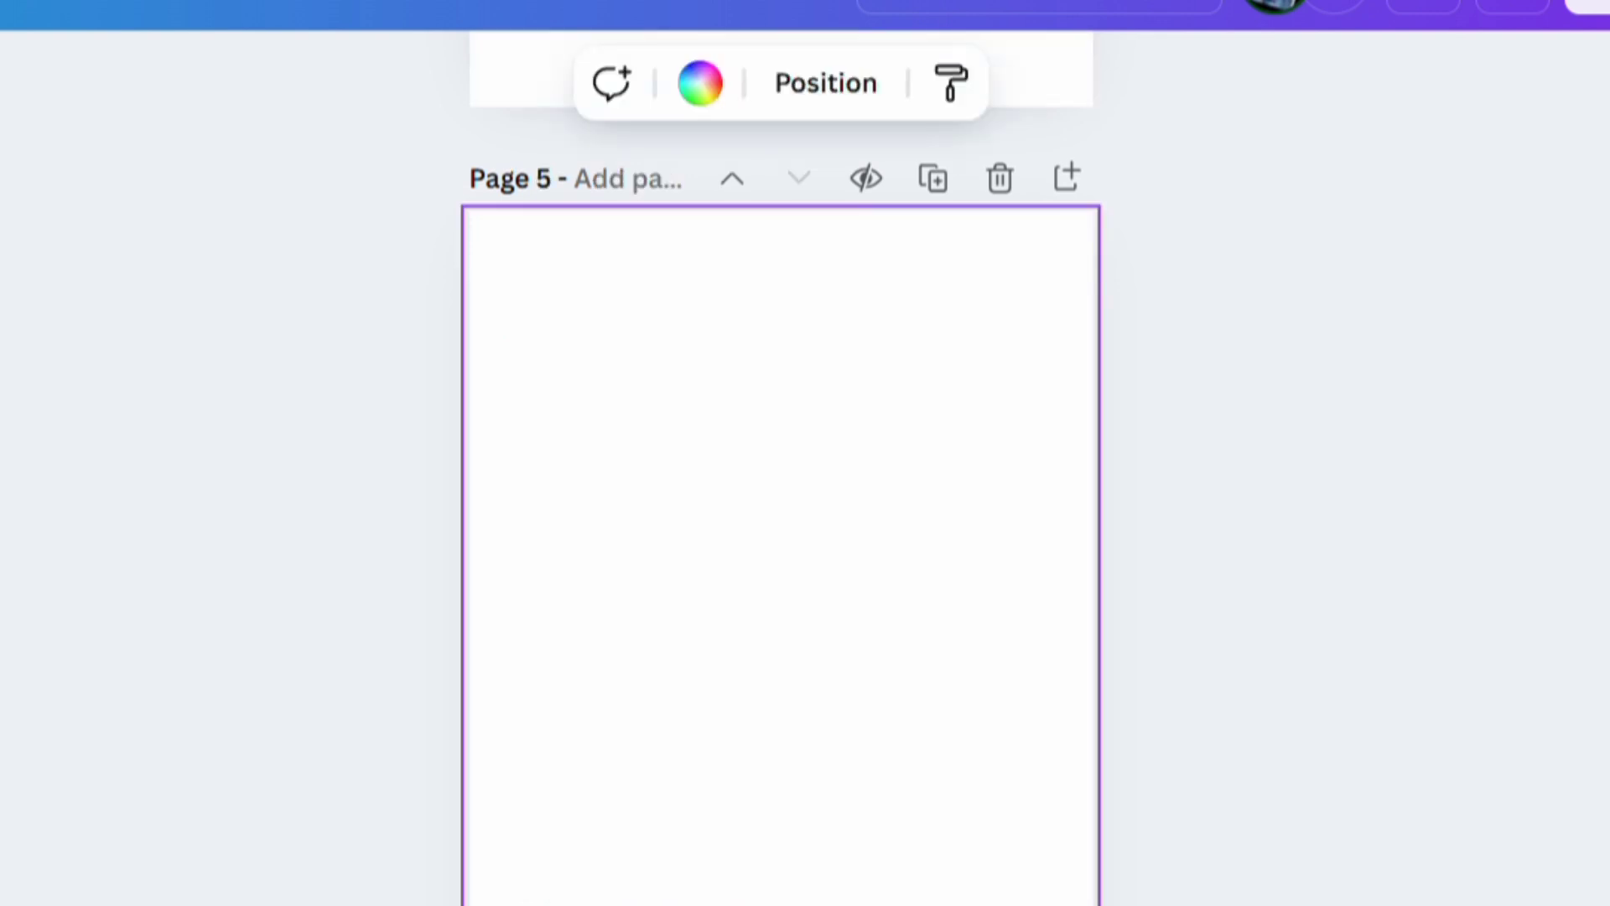
click(556, 180)
text(refere)
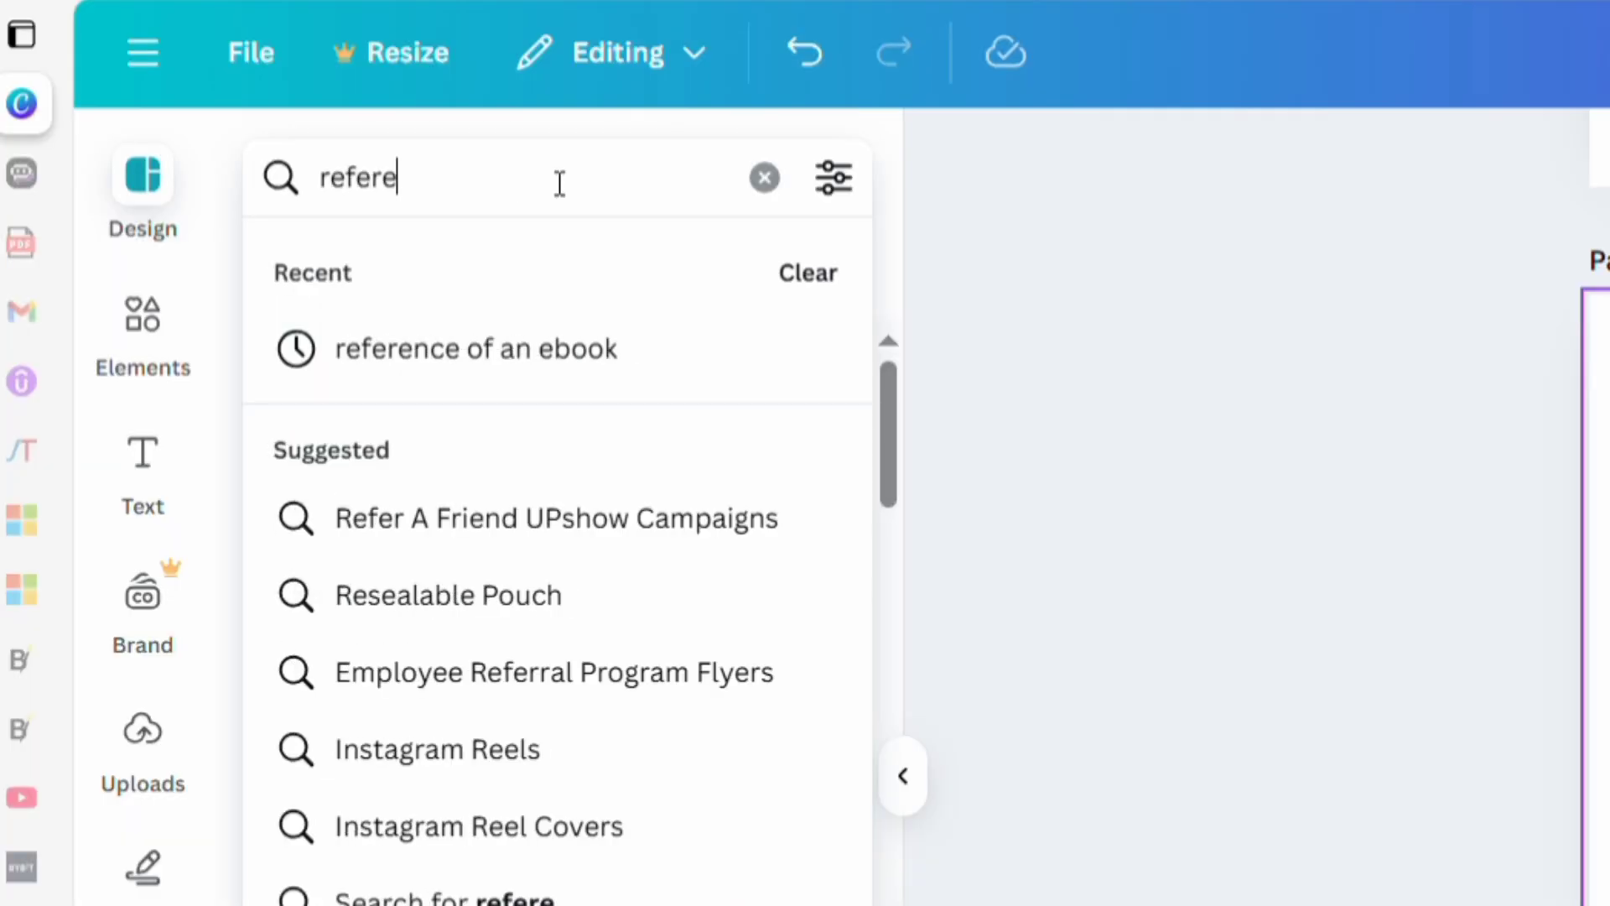
text(nce)
key(Return)
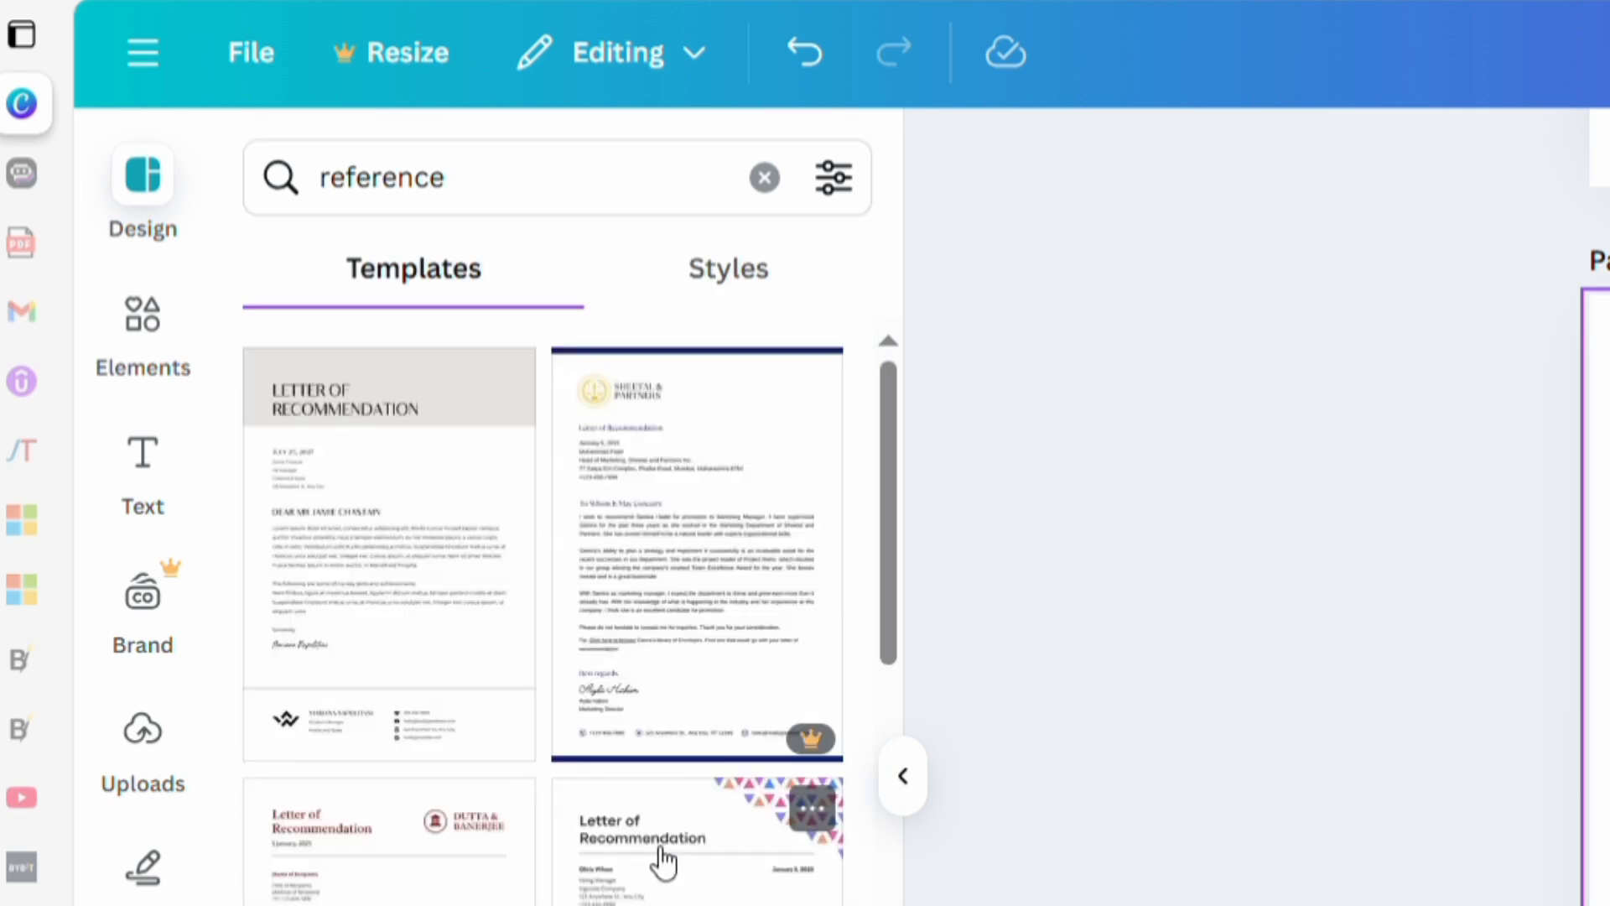
Apply the Letter of Recommendation template with the black and gold geometric corner to page 5.
scroll(243, 334, down, 10)
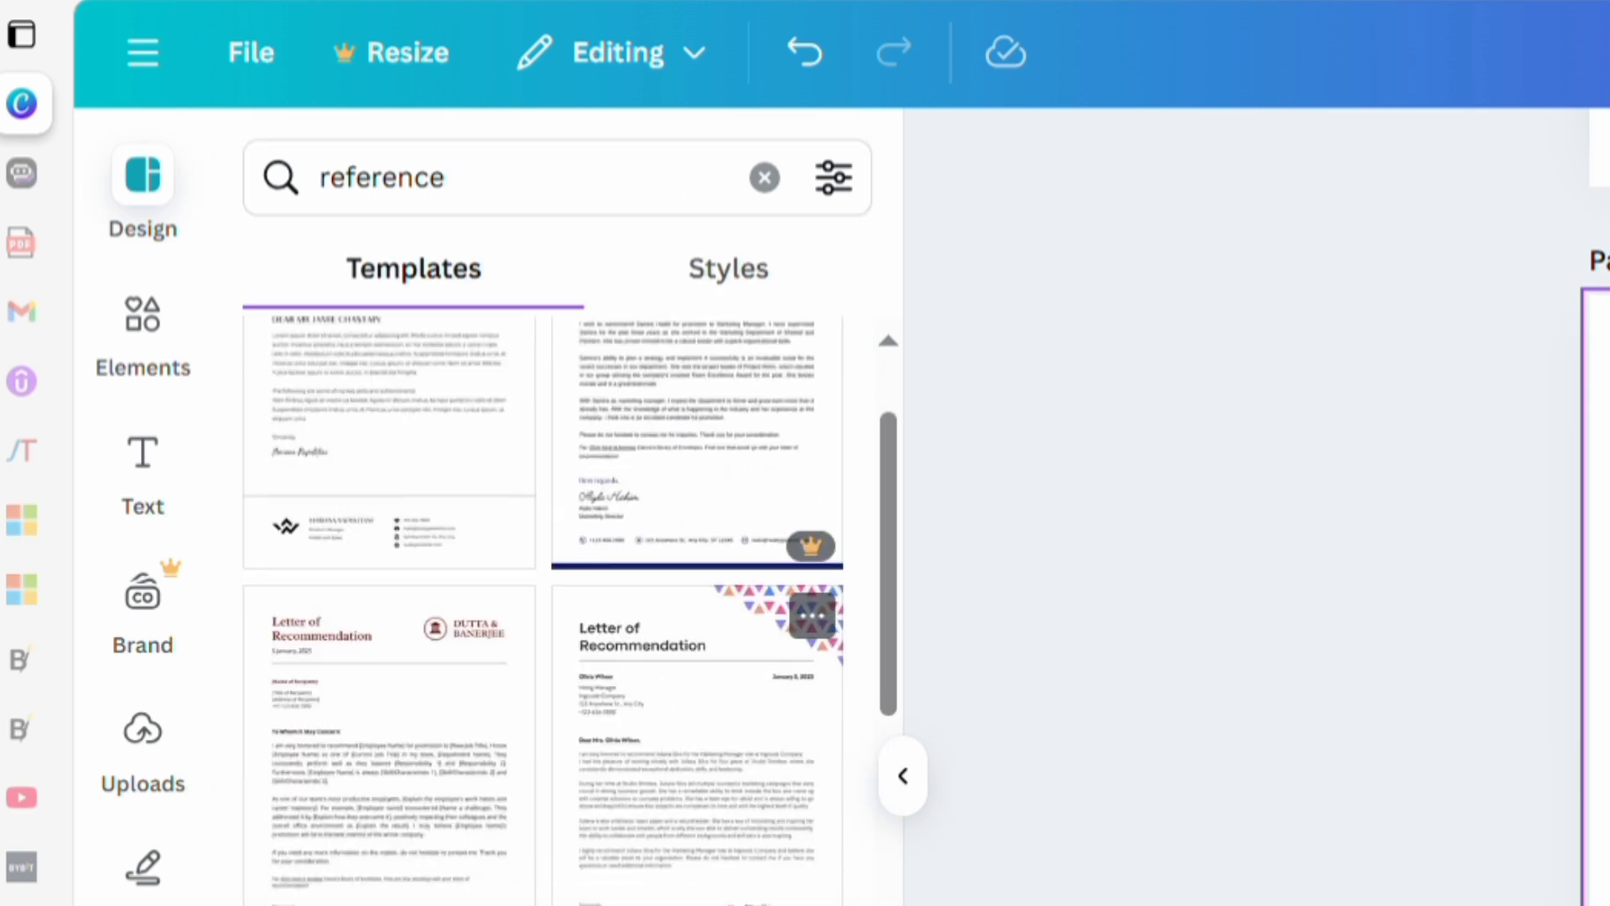
scroll(246, 335, down, 10)
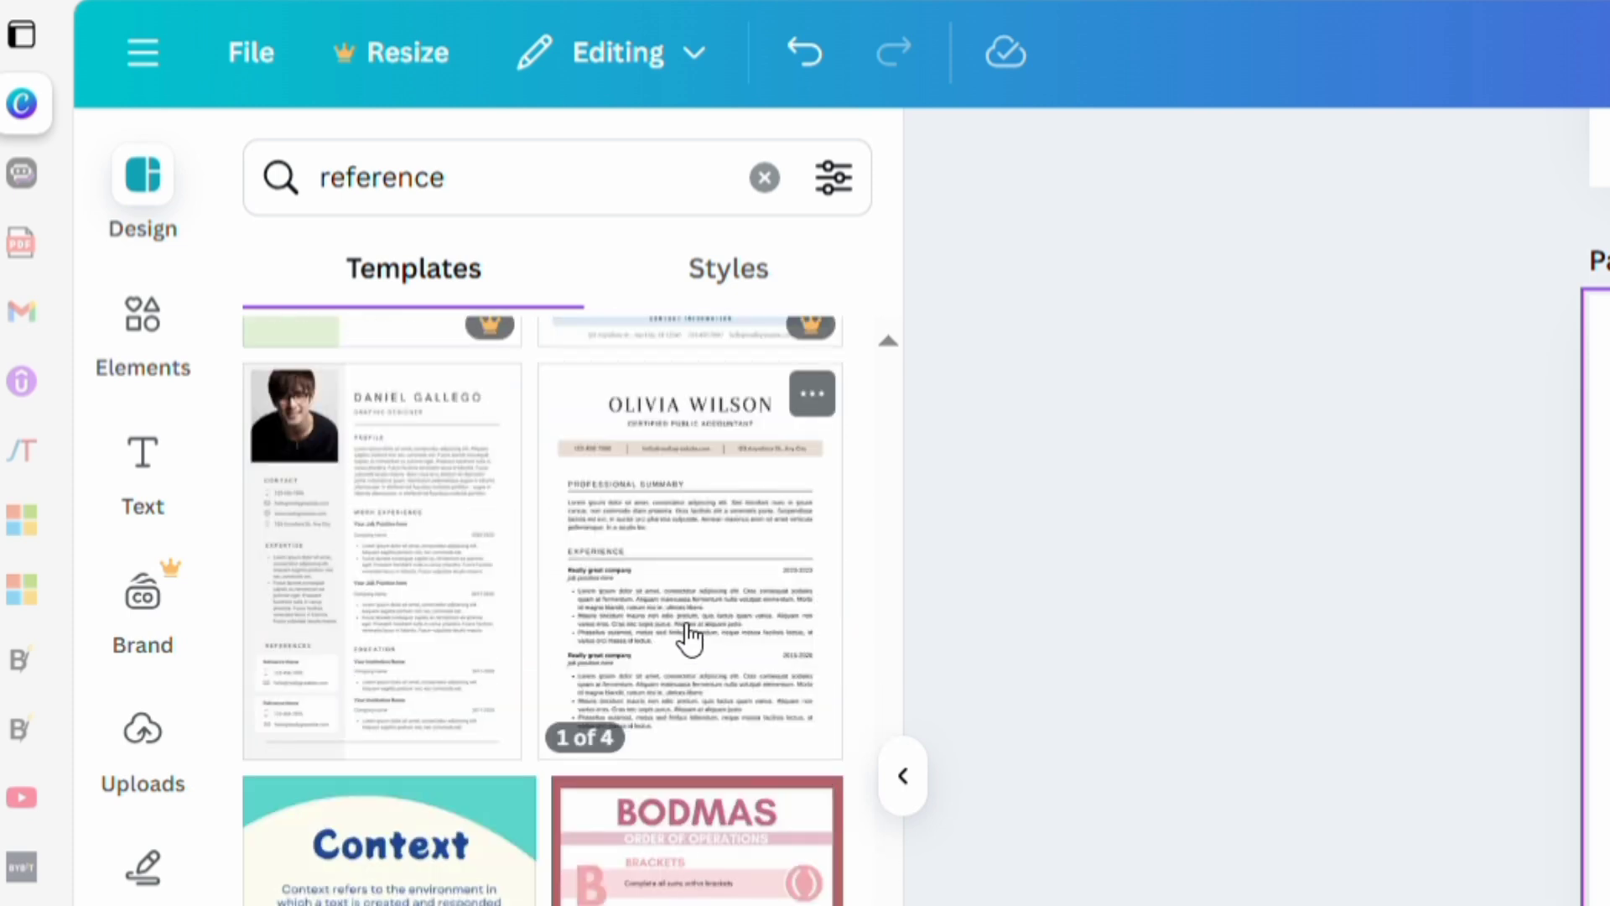
scroll(689, 637, up, 5)
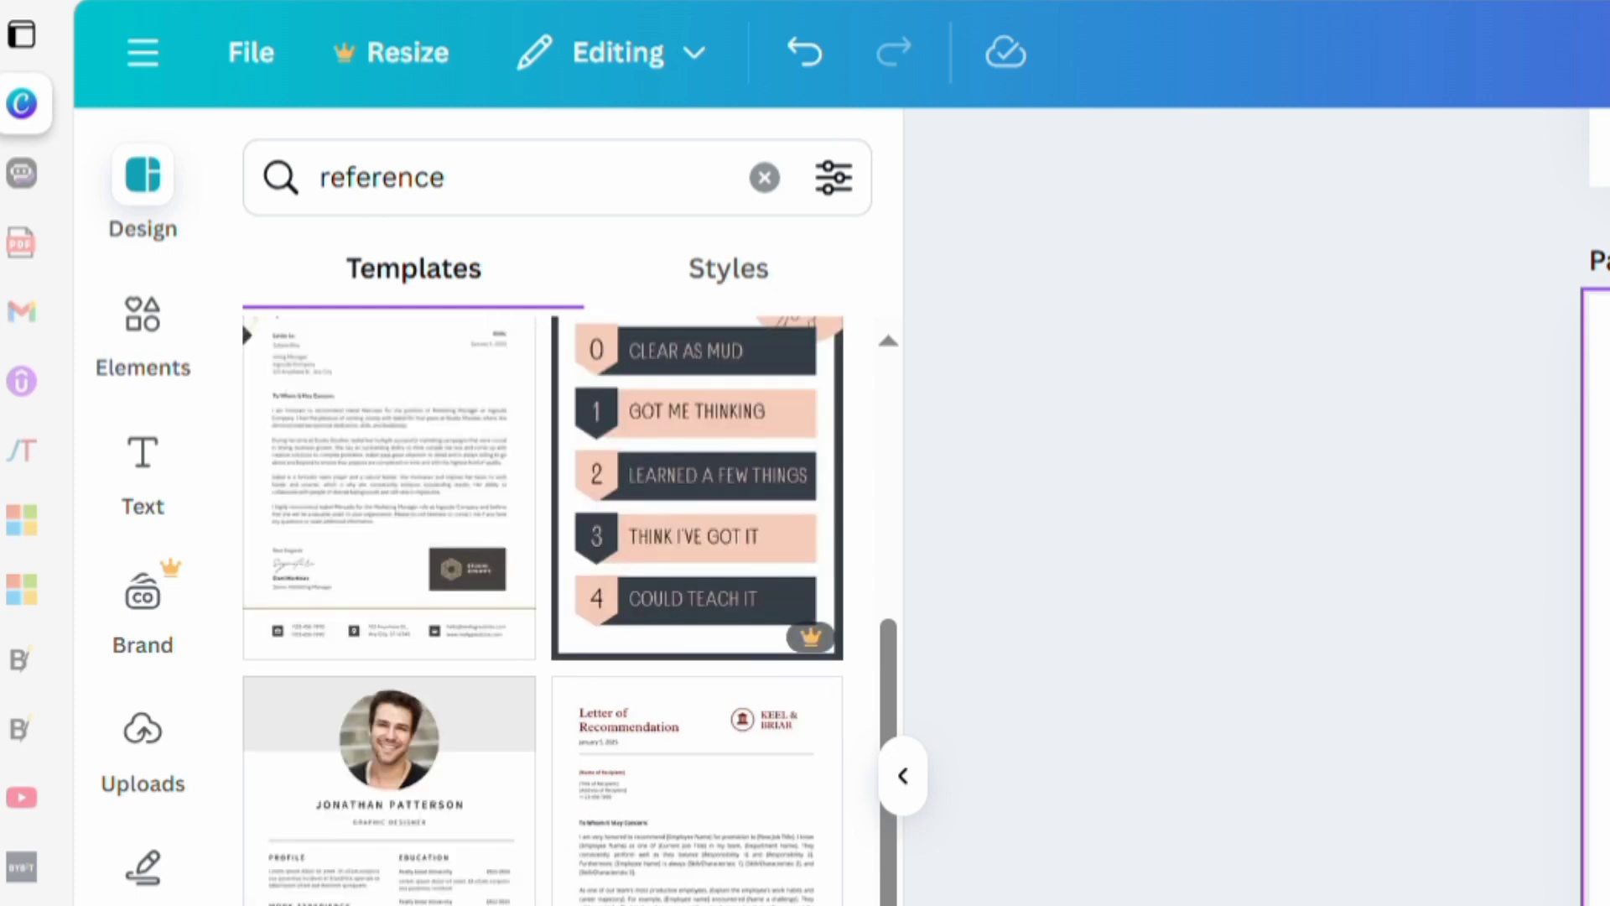
click(362, 430)
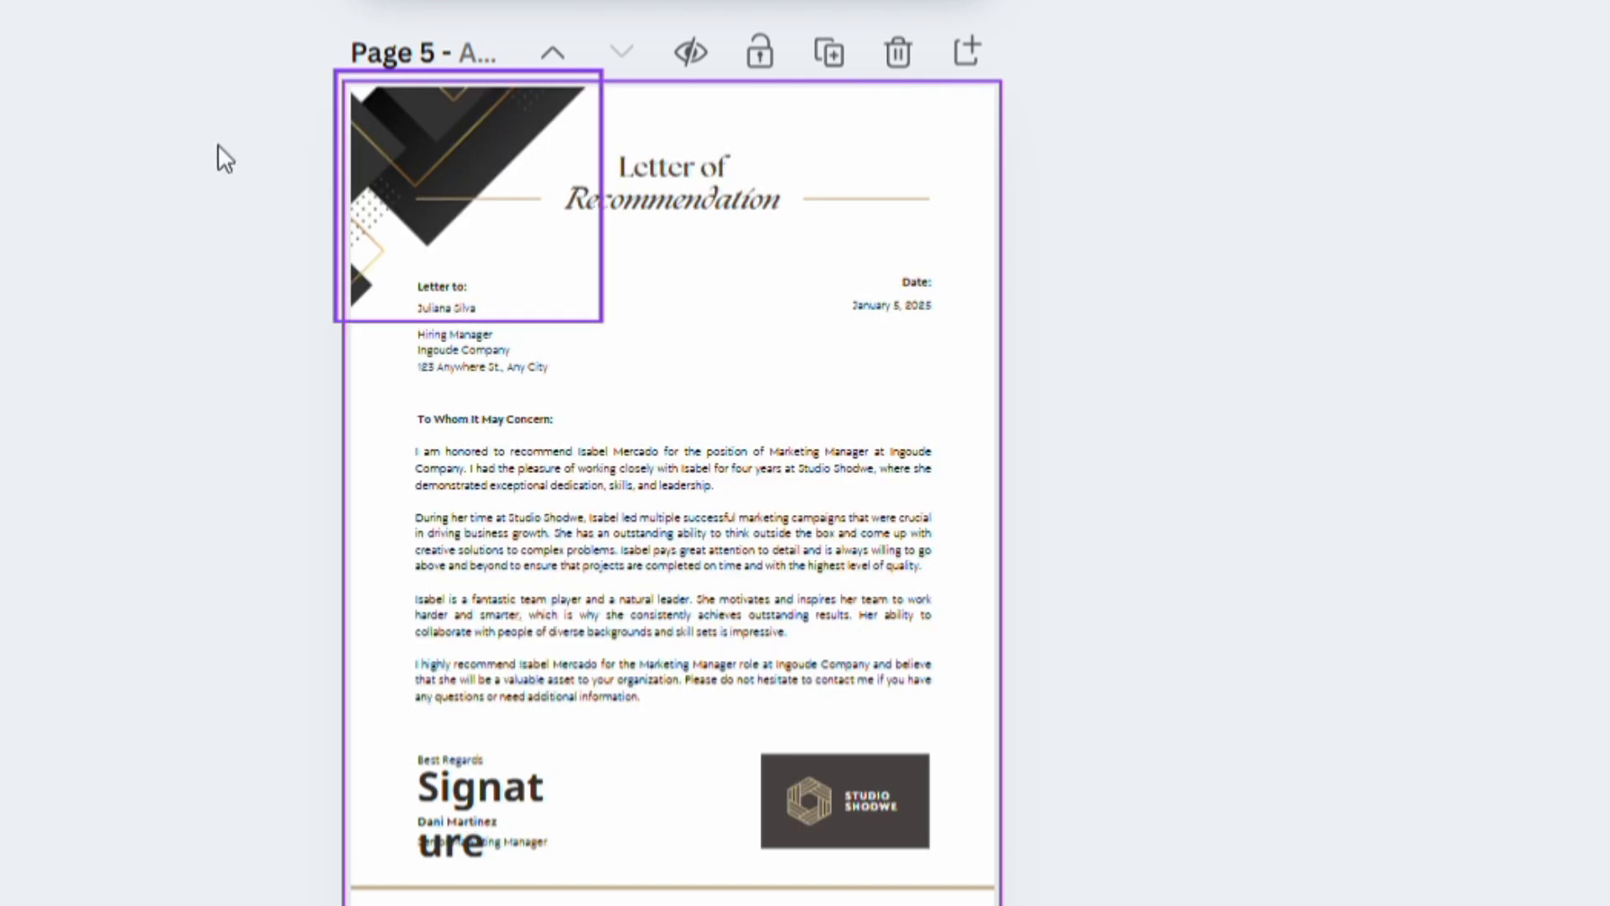
click(406, 147)
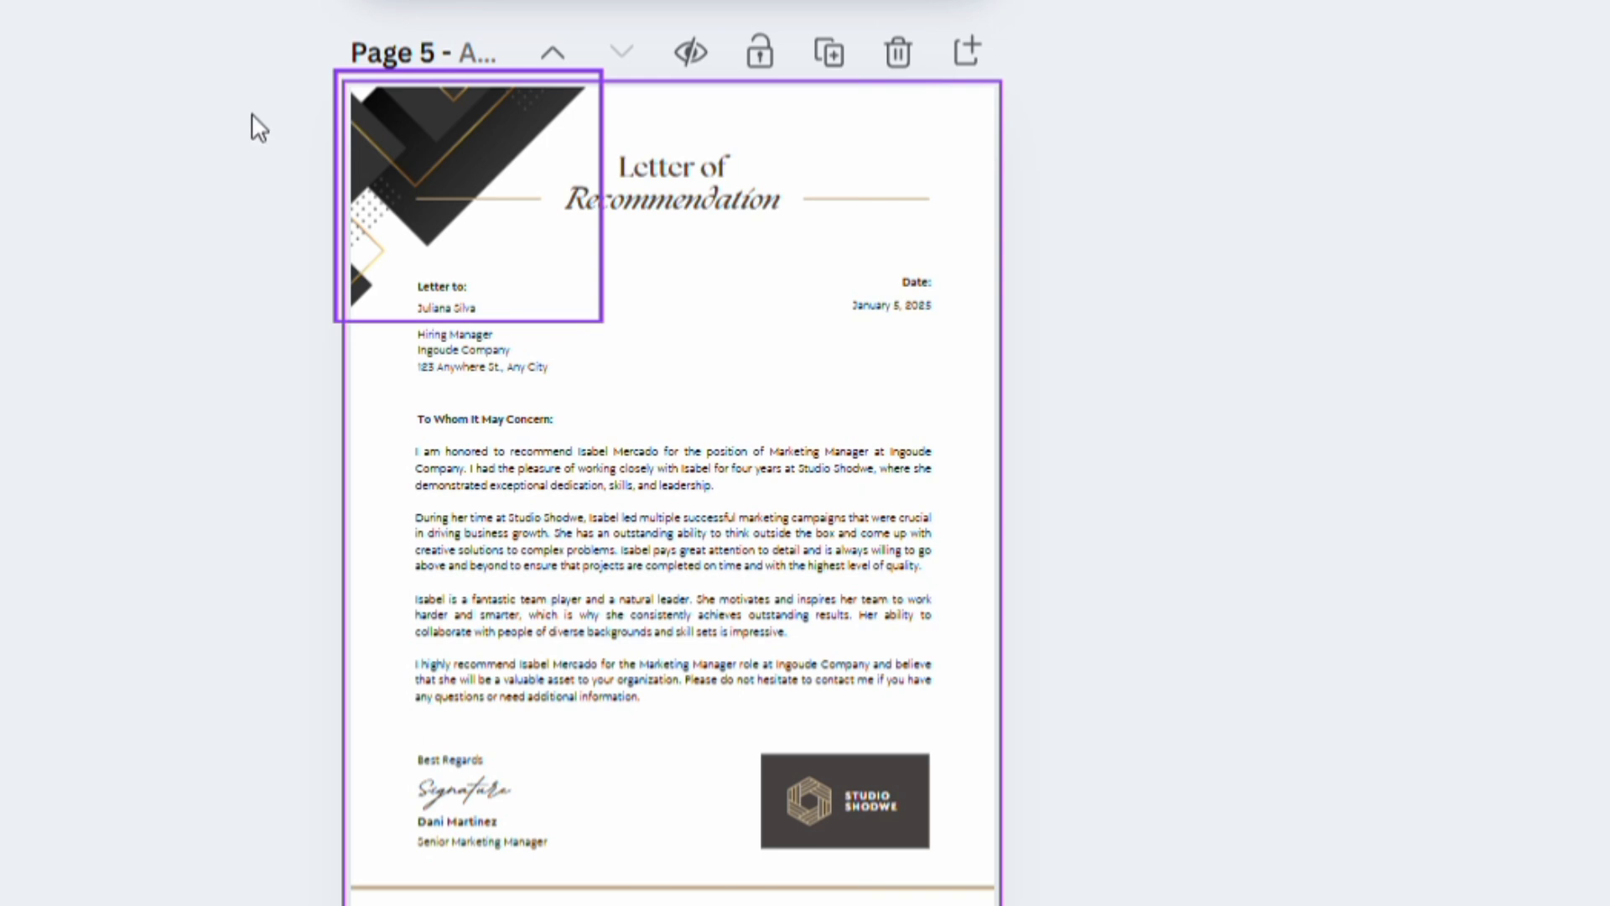
Delete the black and gold geometric corner graphic and the "Letter of" heading line from page 5.
key(Delete)
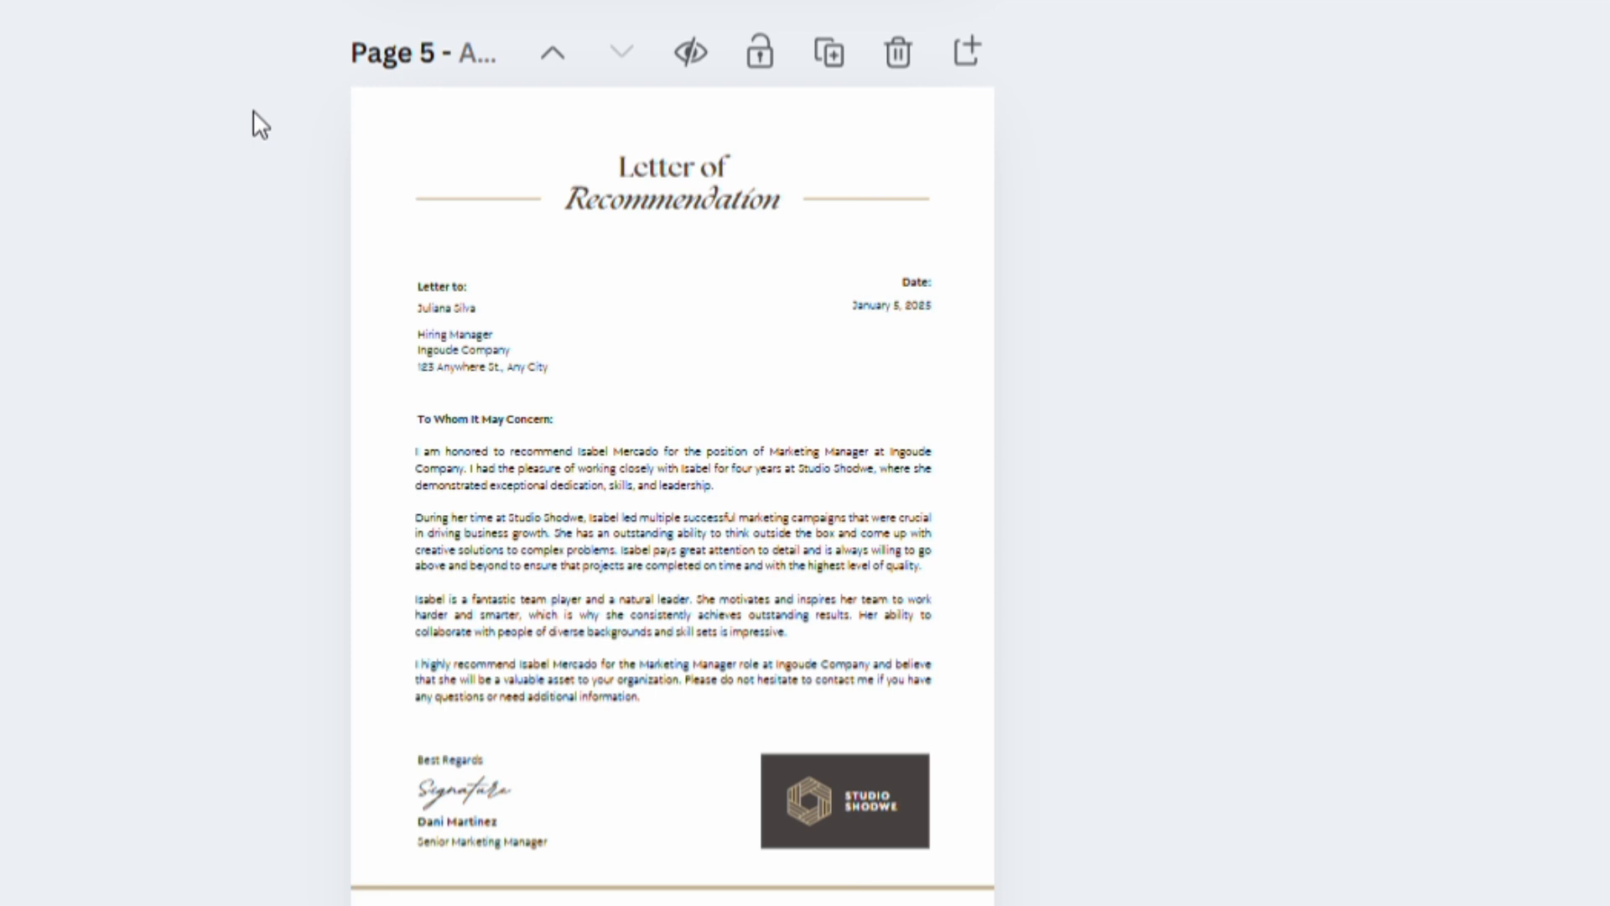
click(686, 179)
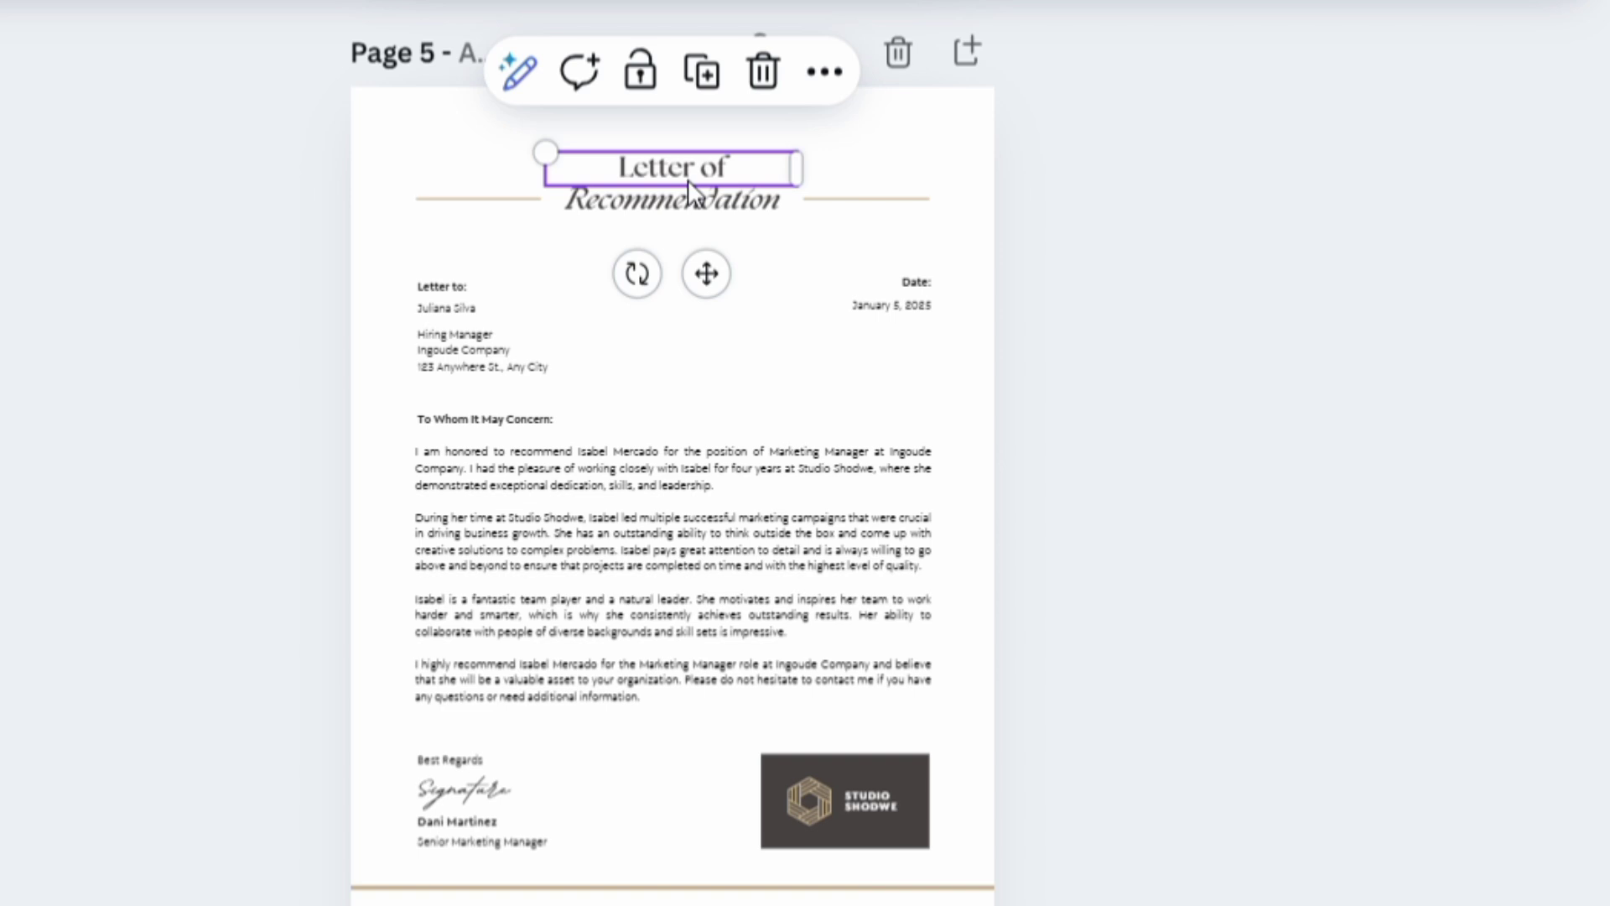
double_click(697, 165)
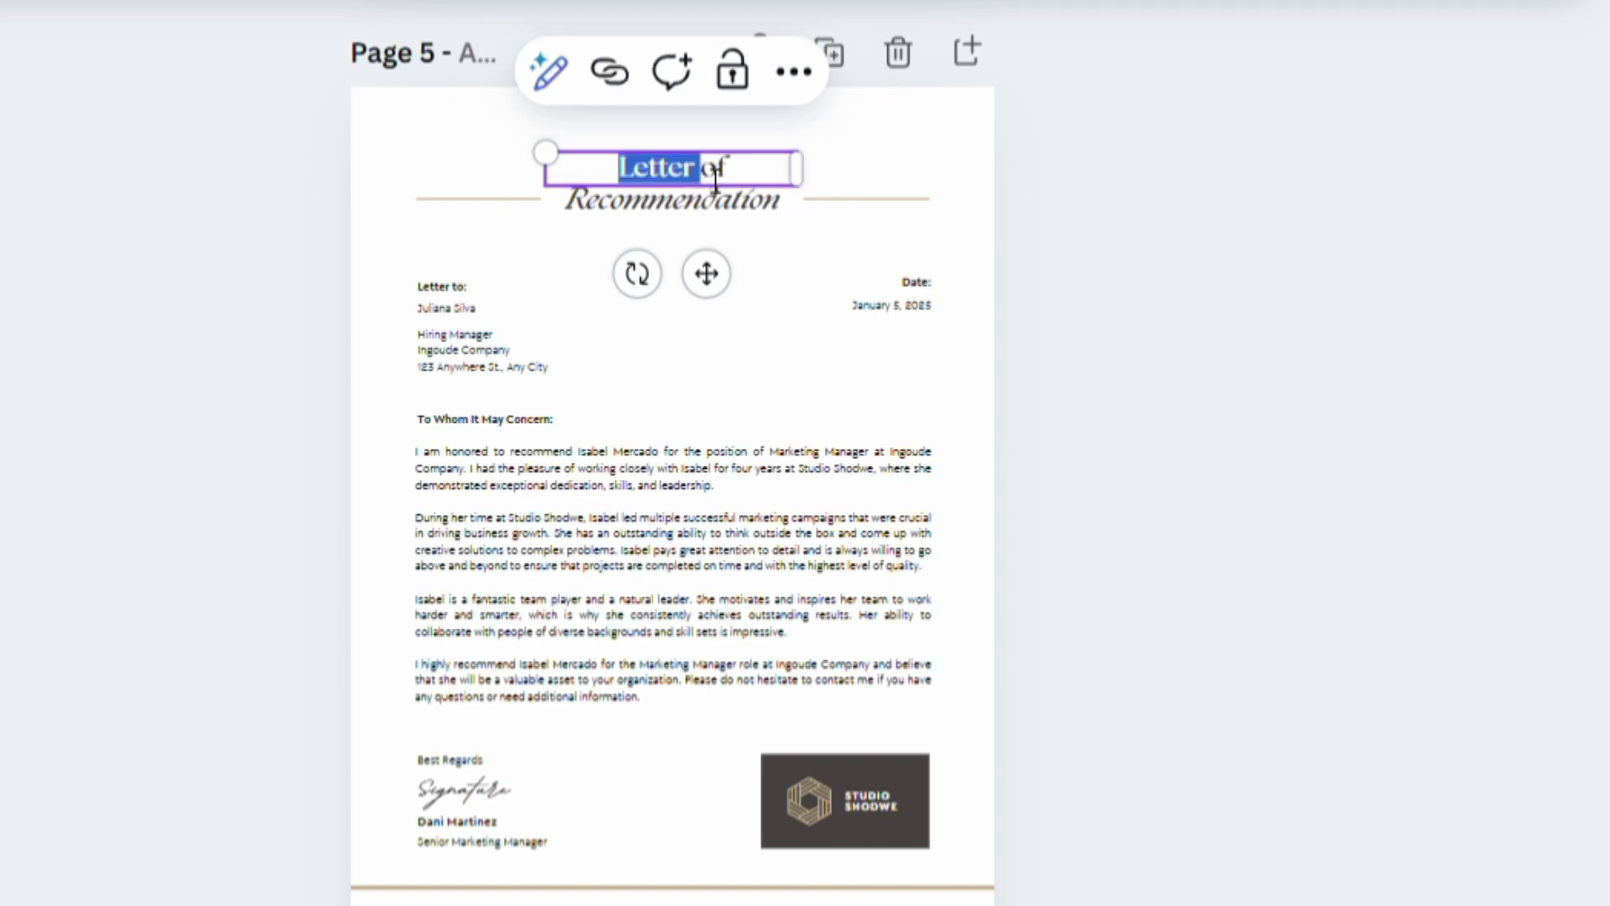
key(ctrl+a)
key(BackSpace)
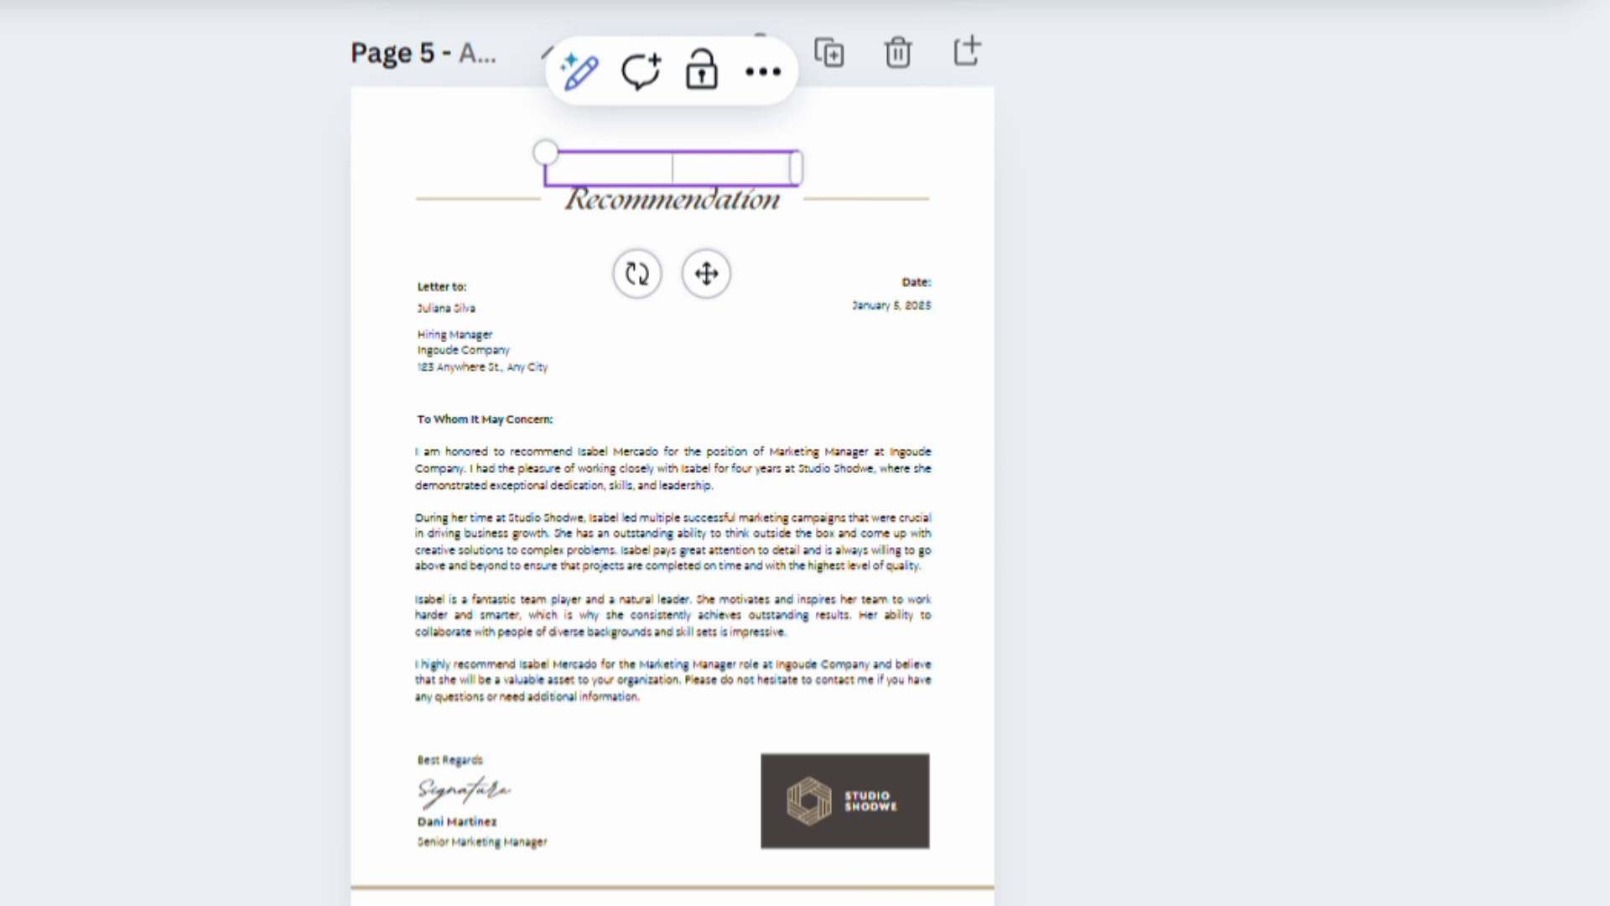
key(Escape)
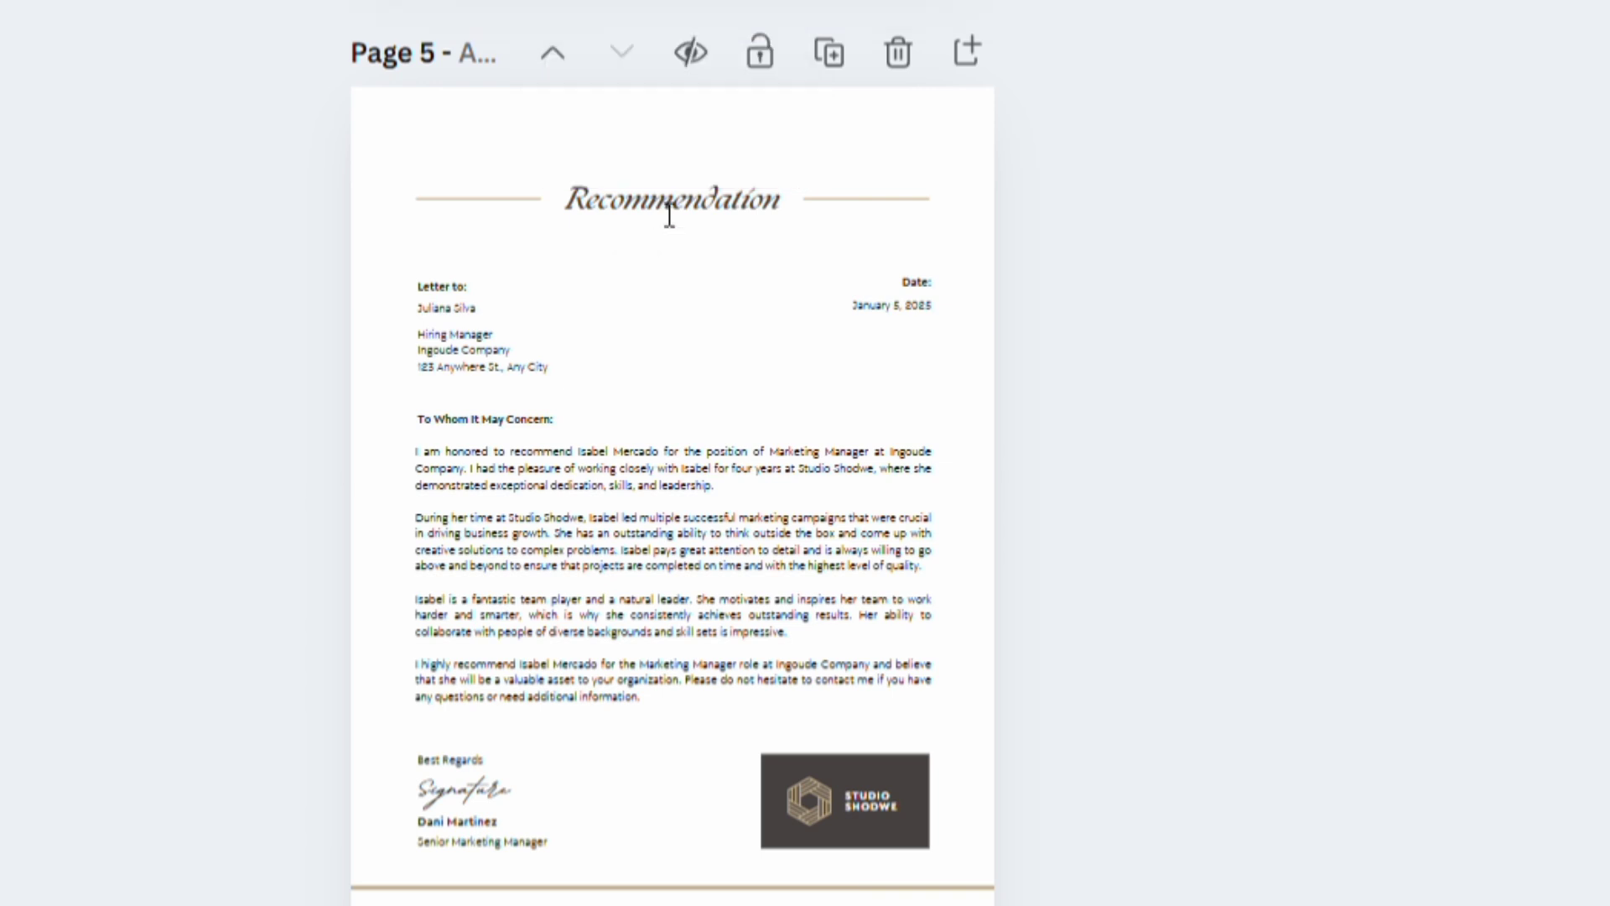
Replace the "Recommendation" heading on page 5 with "References".
click(670, 214)
double_click(674, 212)
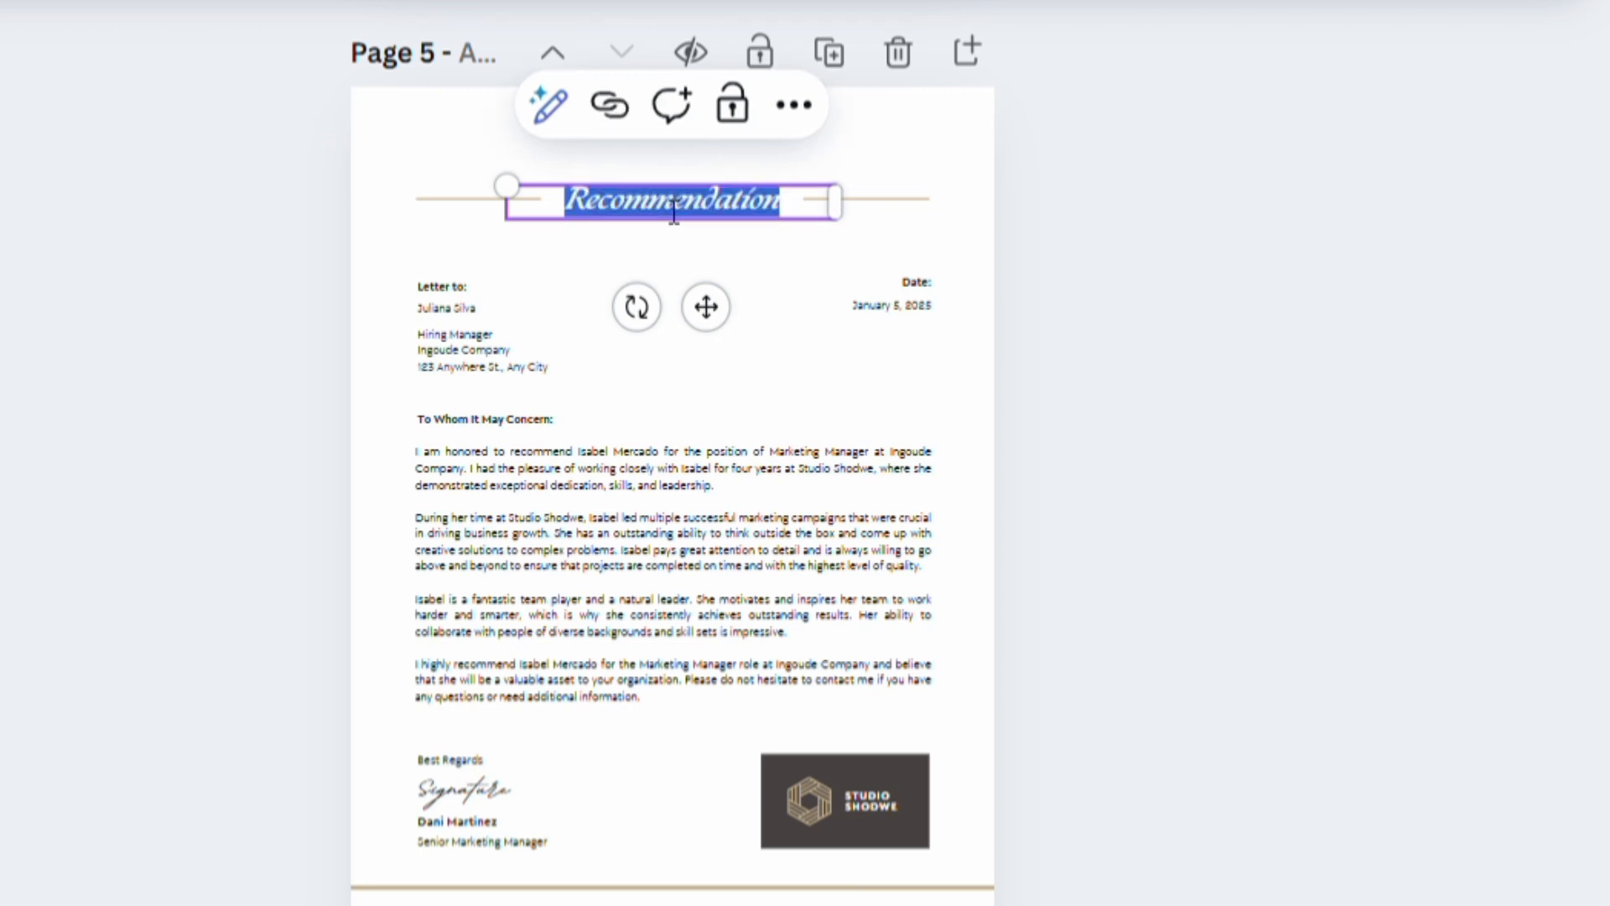
text(Refere)
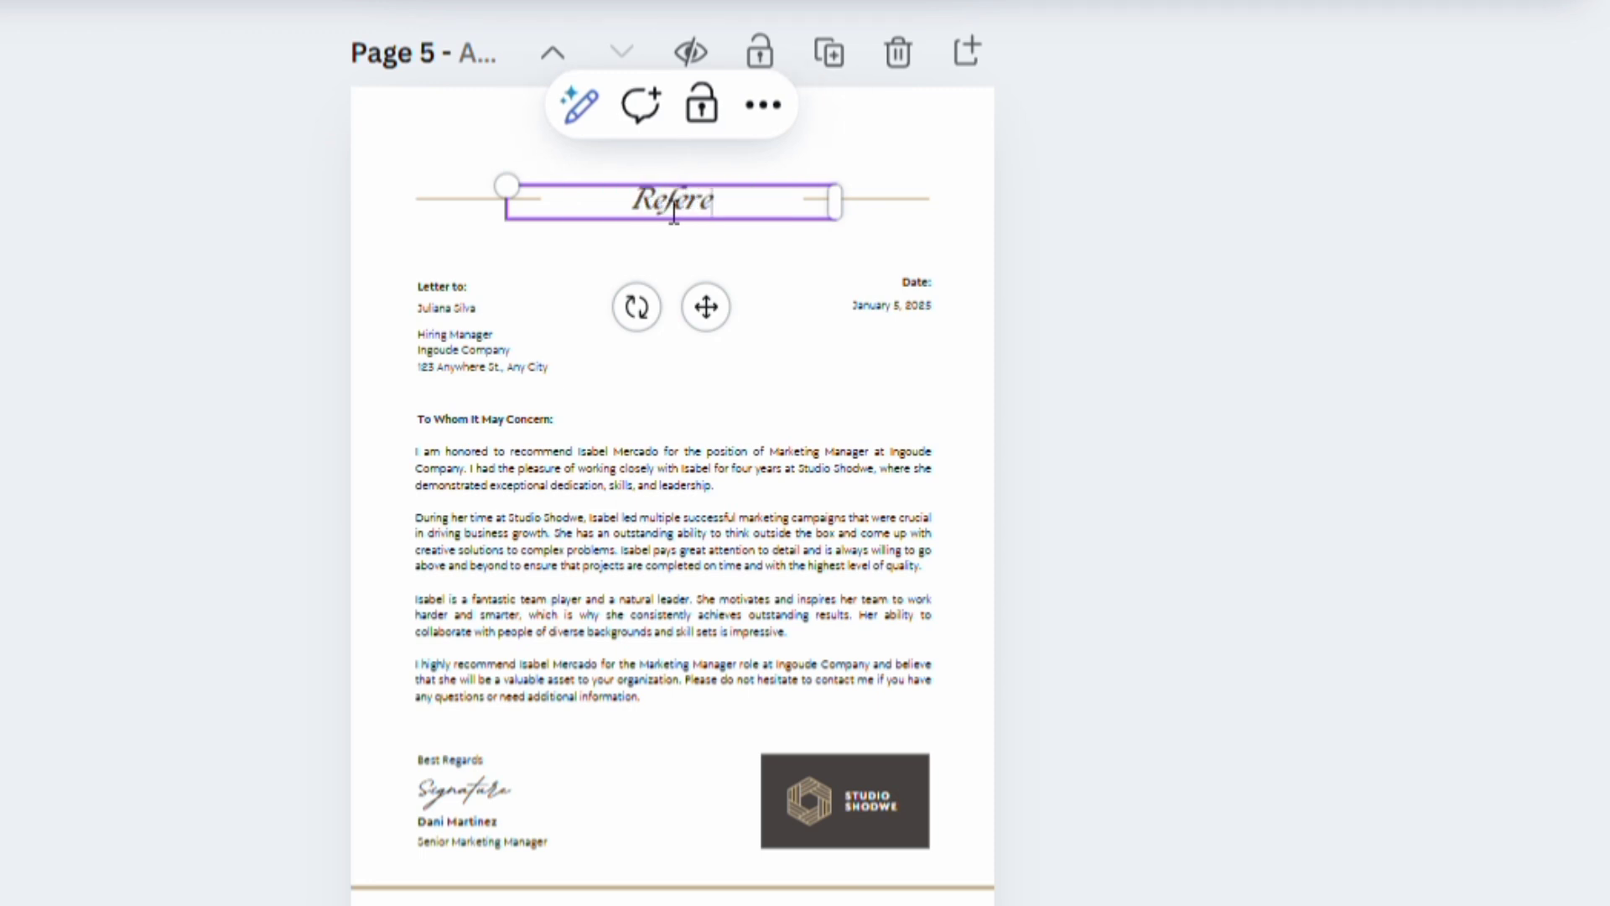
text(nces)
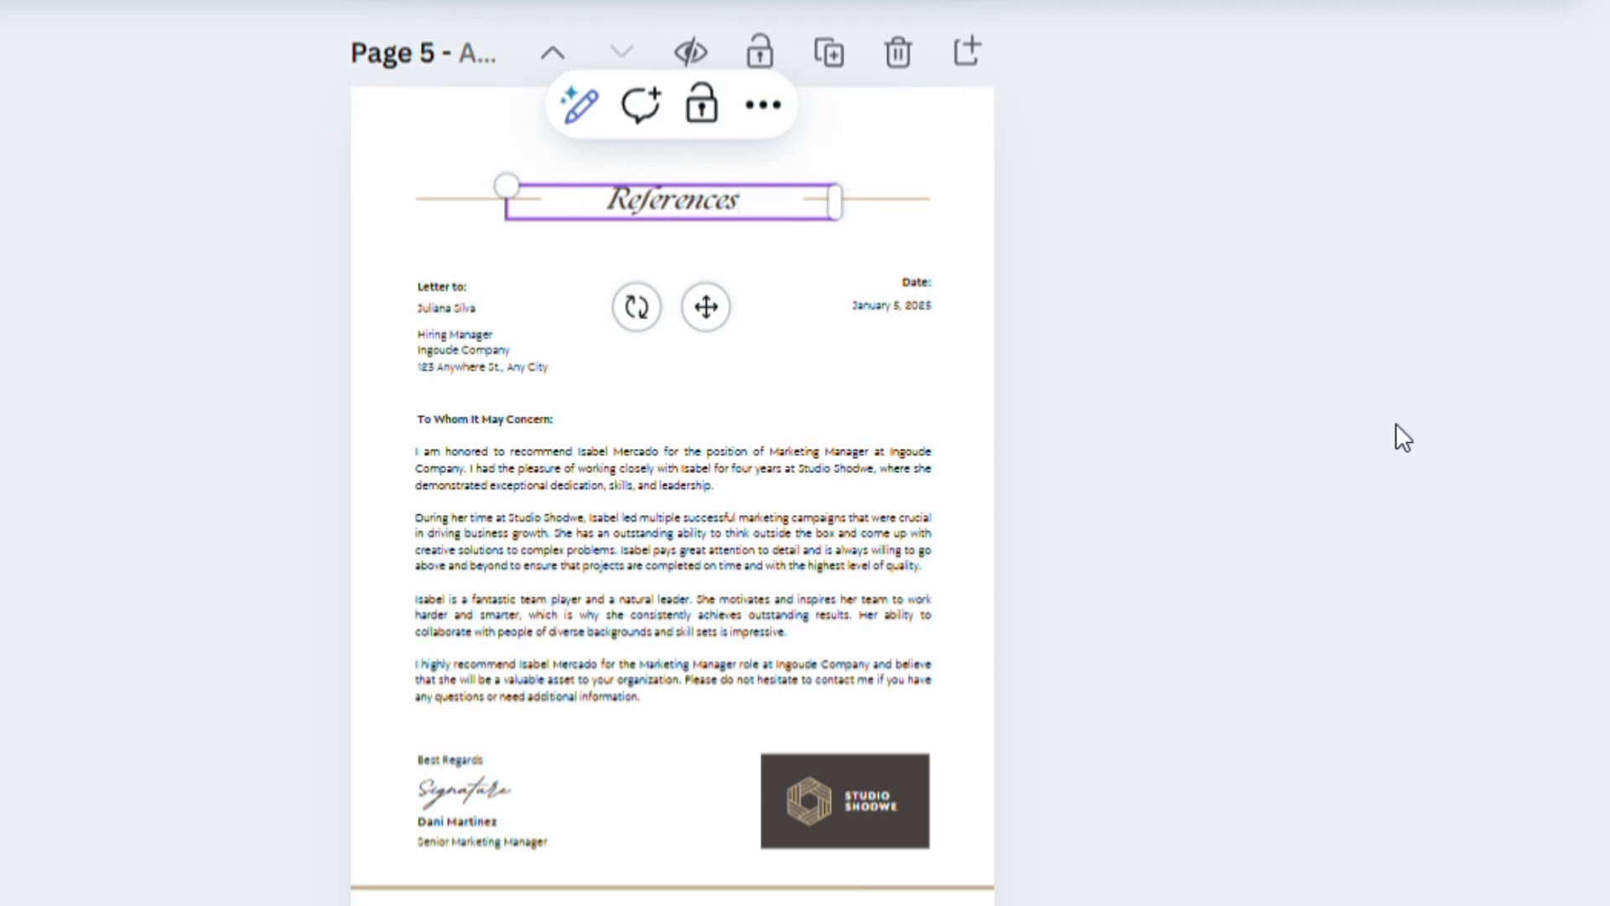
click(1039, 330)
Delete the date block and the whole "Letter to:" recipient block below the References heading.
click(914, 290)
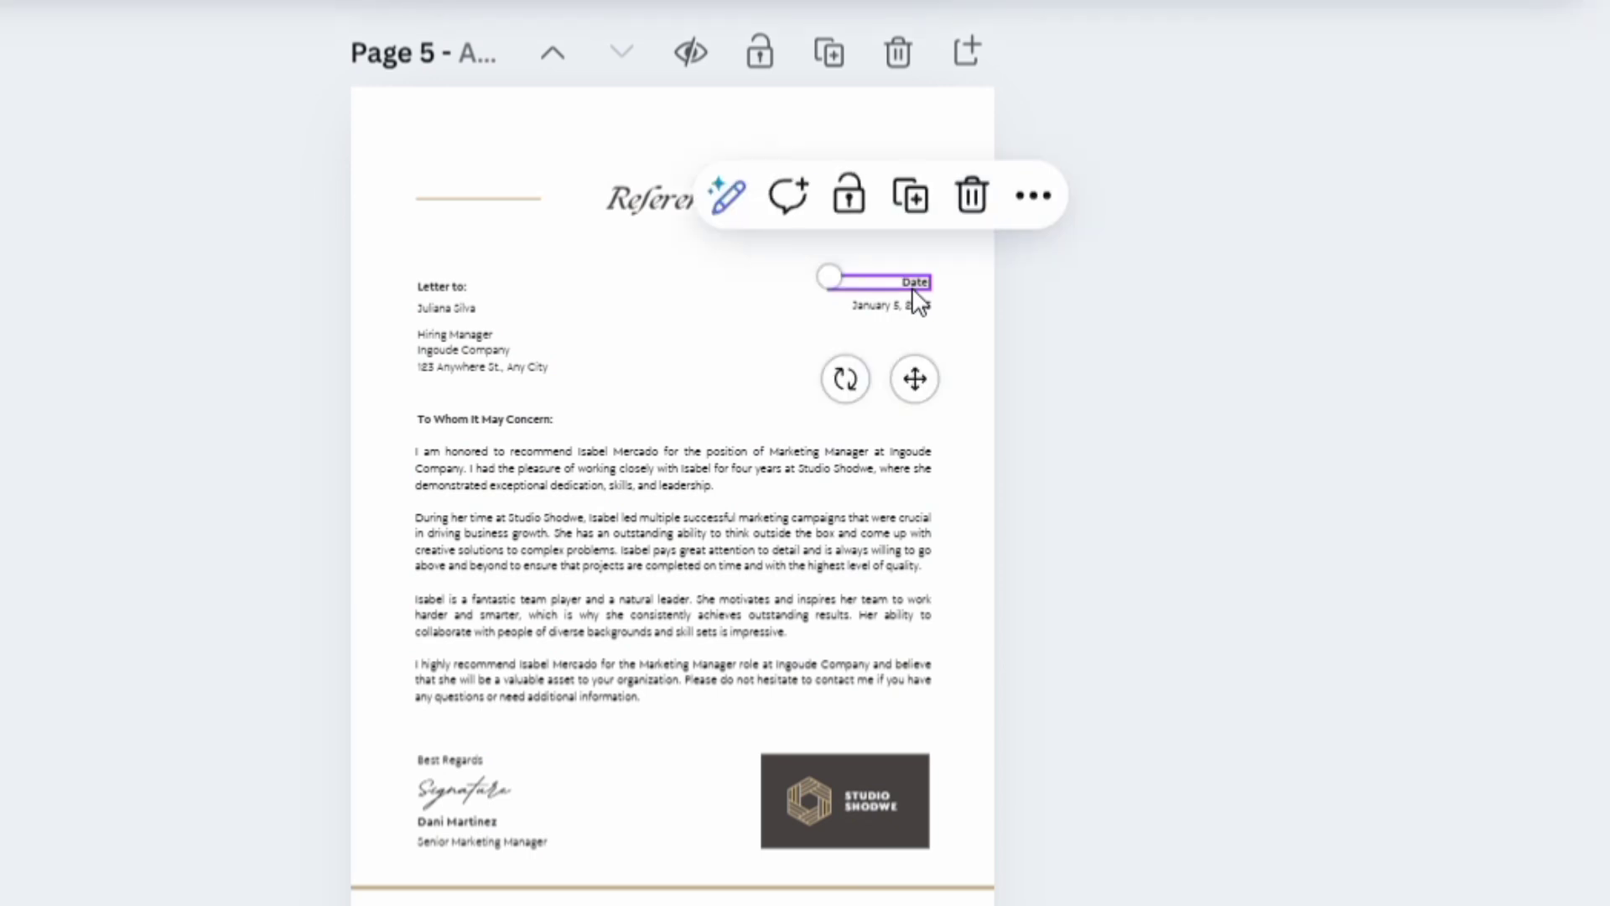
key(Delete)
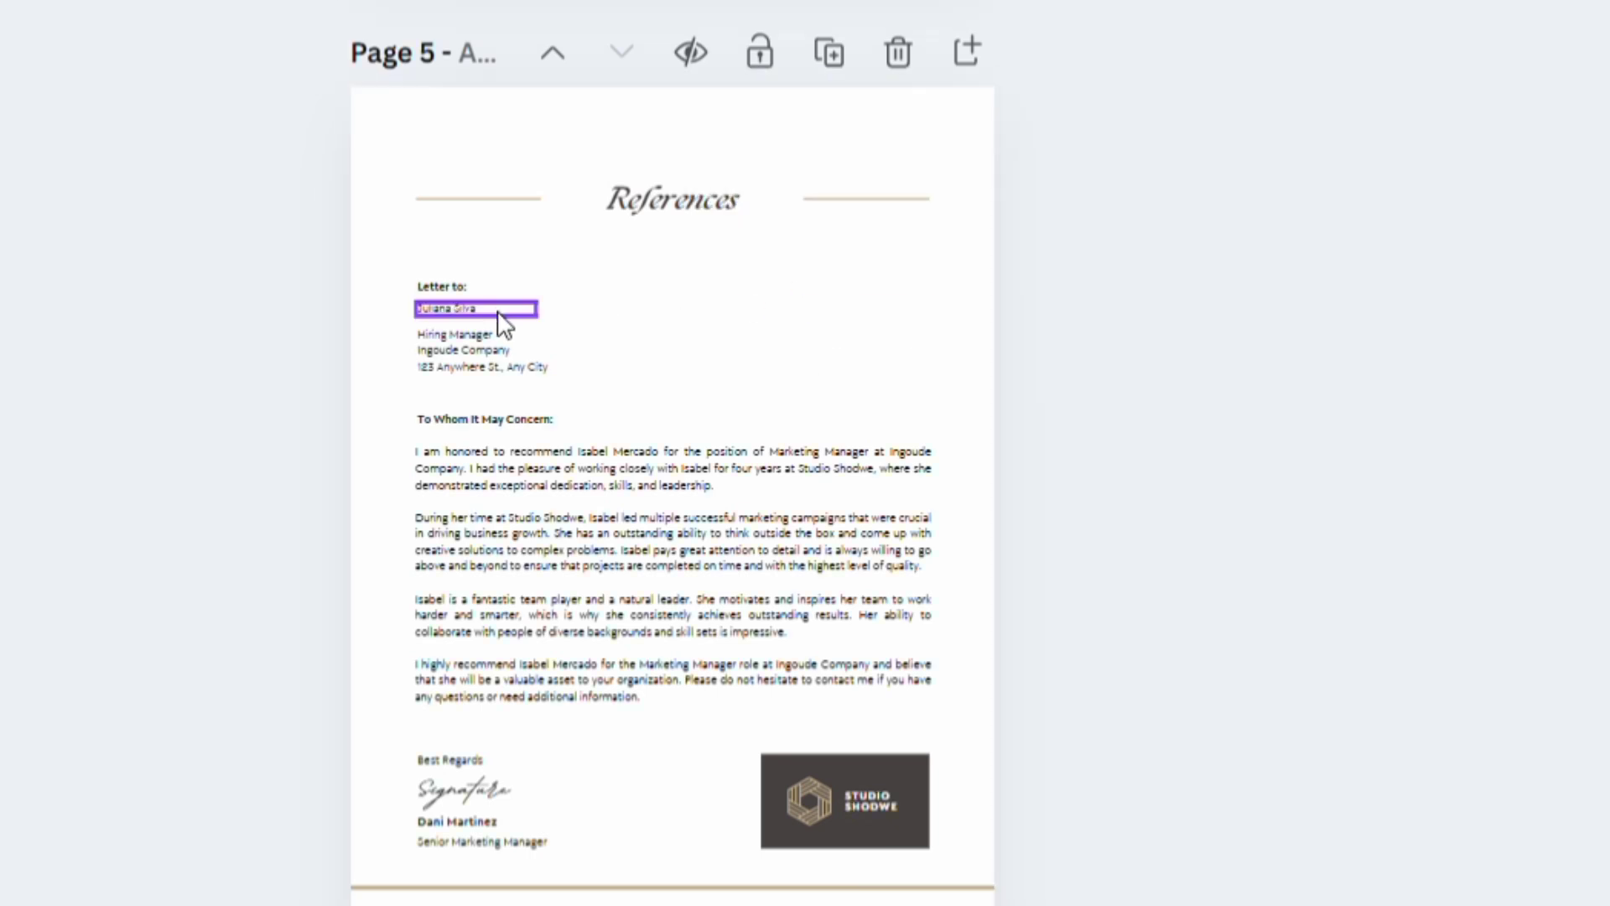
click(487, 312)
key(Delete)
click(466, 307)
key(Delete)
click(453, 287)
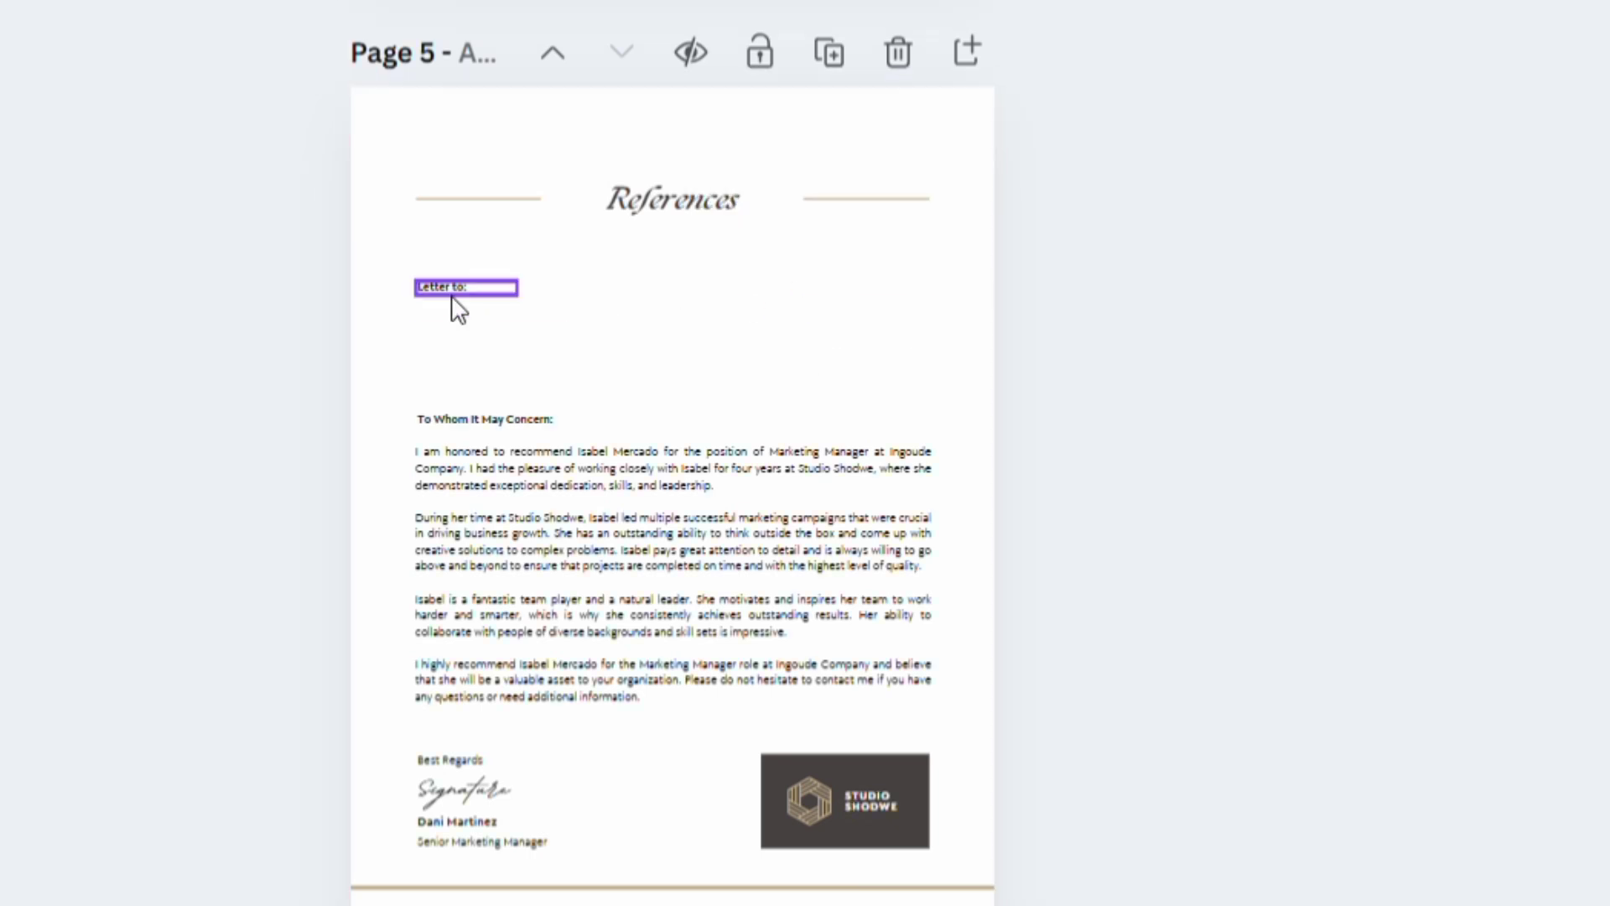
key(Delete)
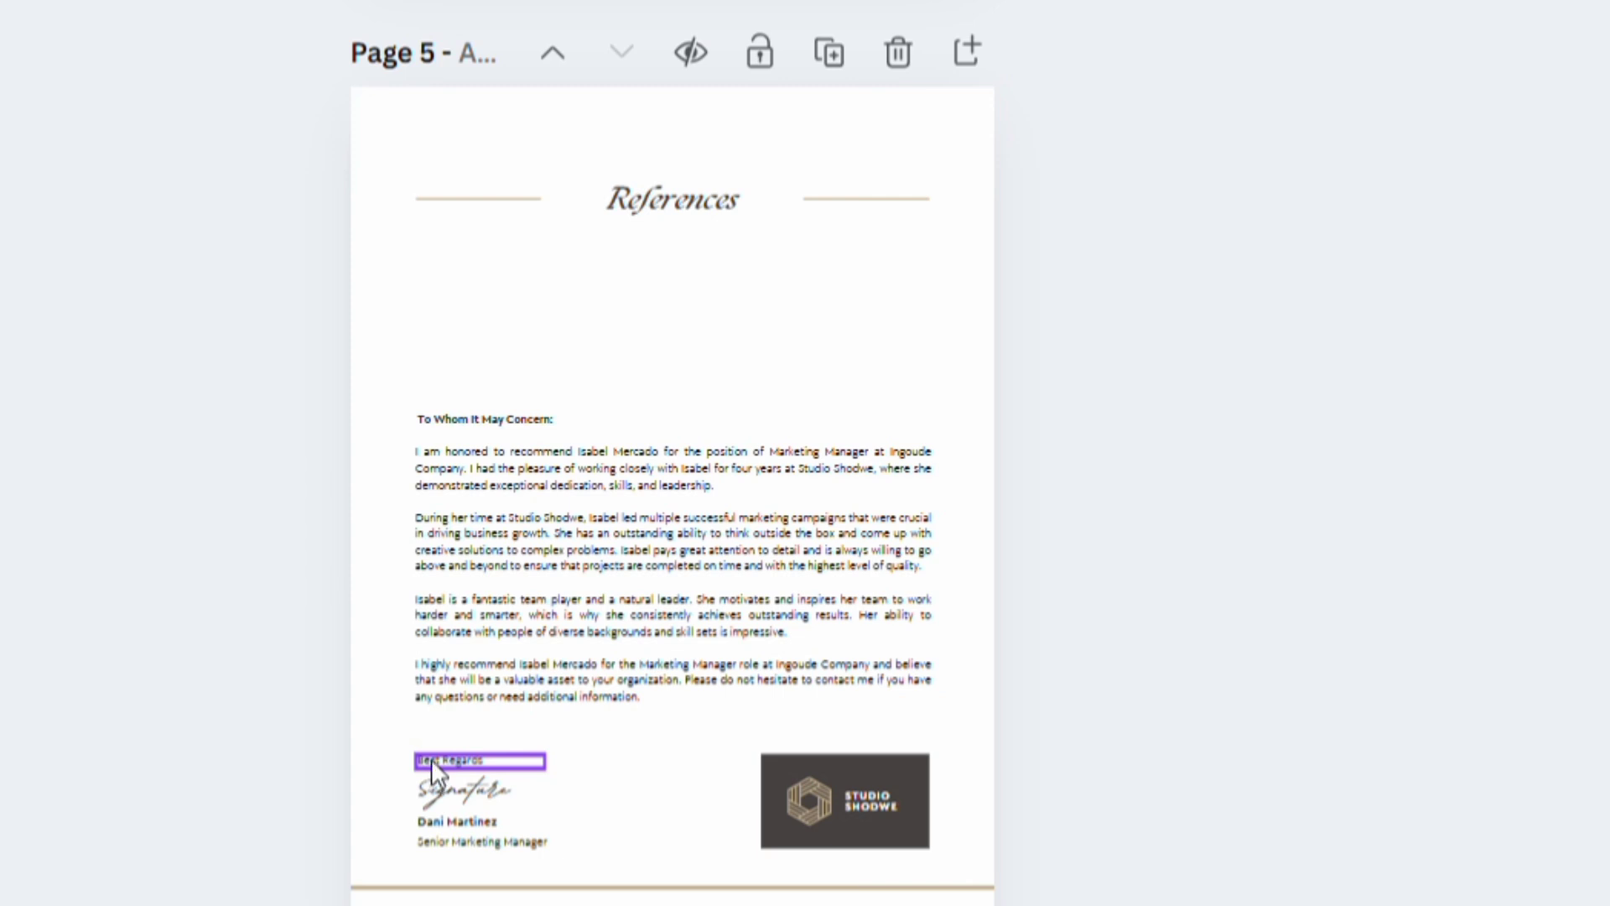
Delete the letter's closing block: the signature, the signer's name, the job title and "Best Regards".
click(444, 807)
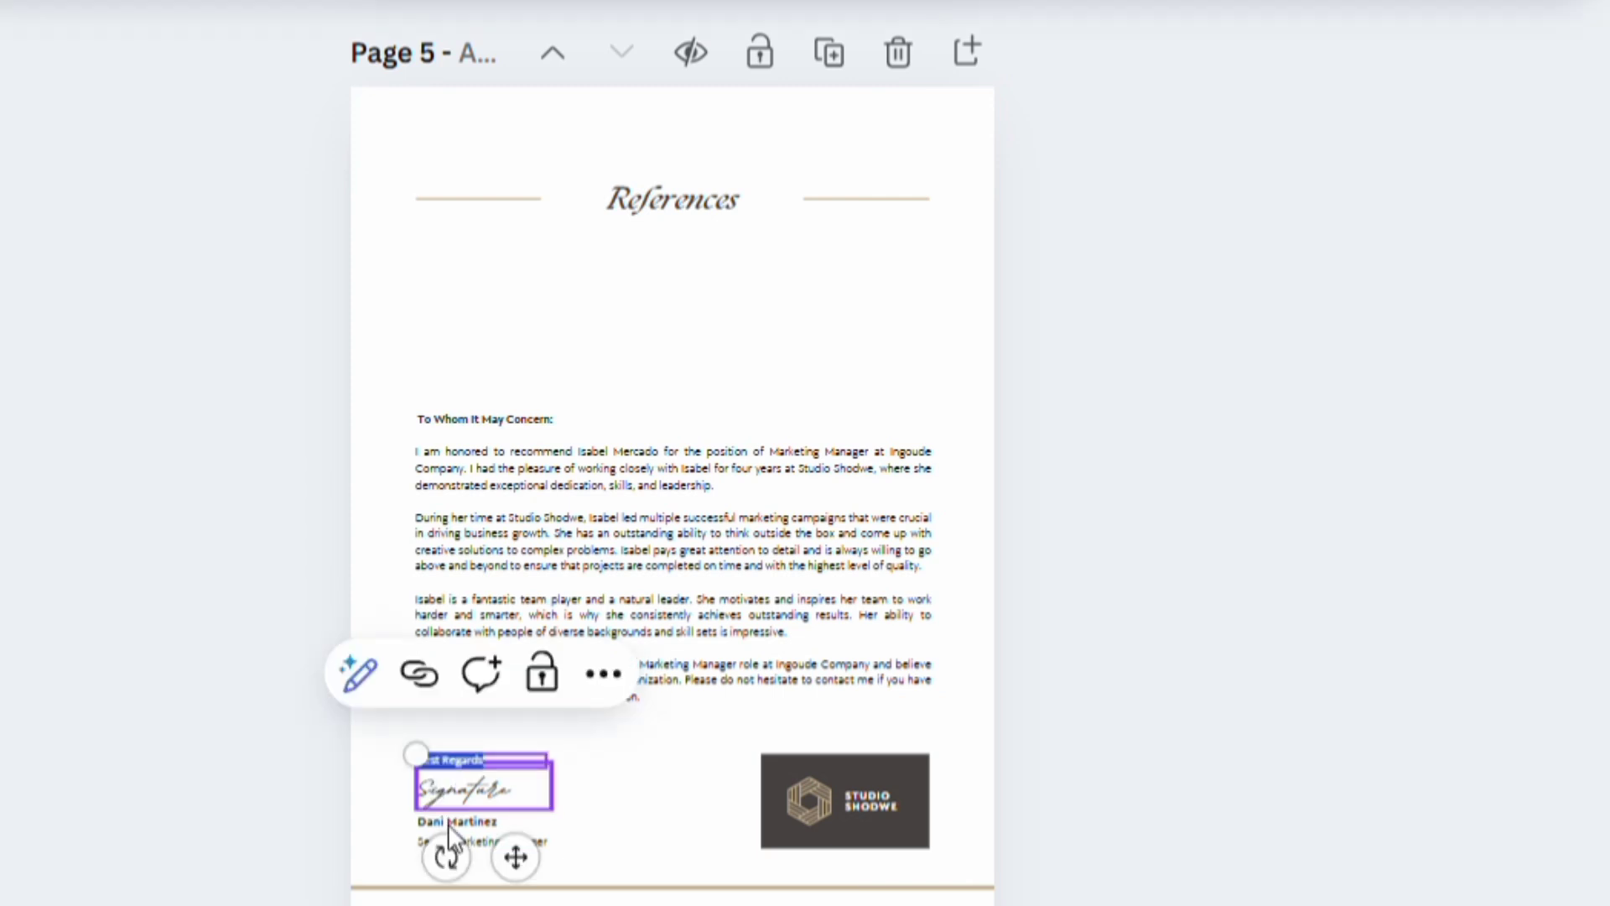
key(Delete)
click(447, 824)
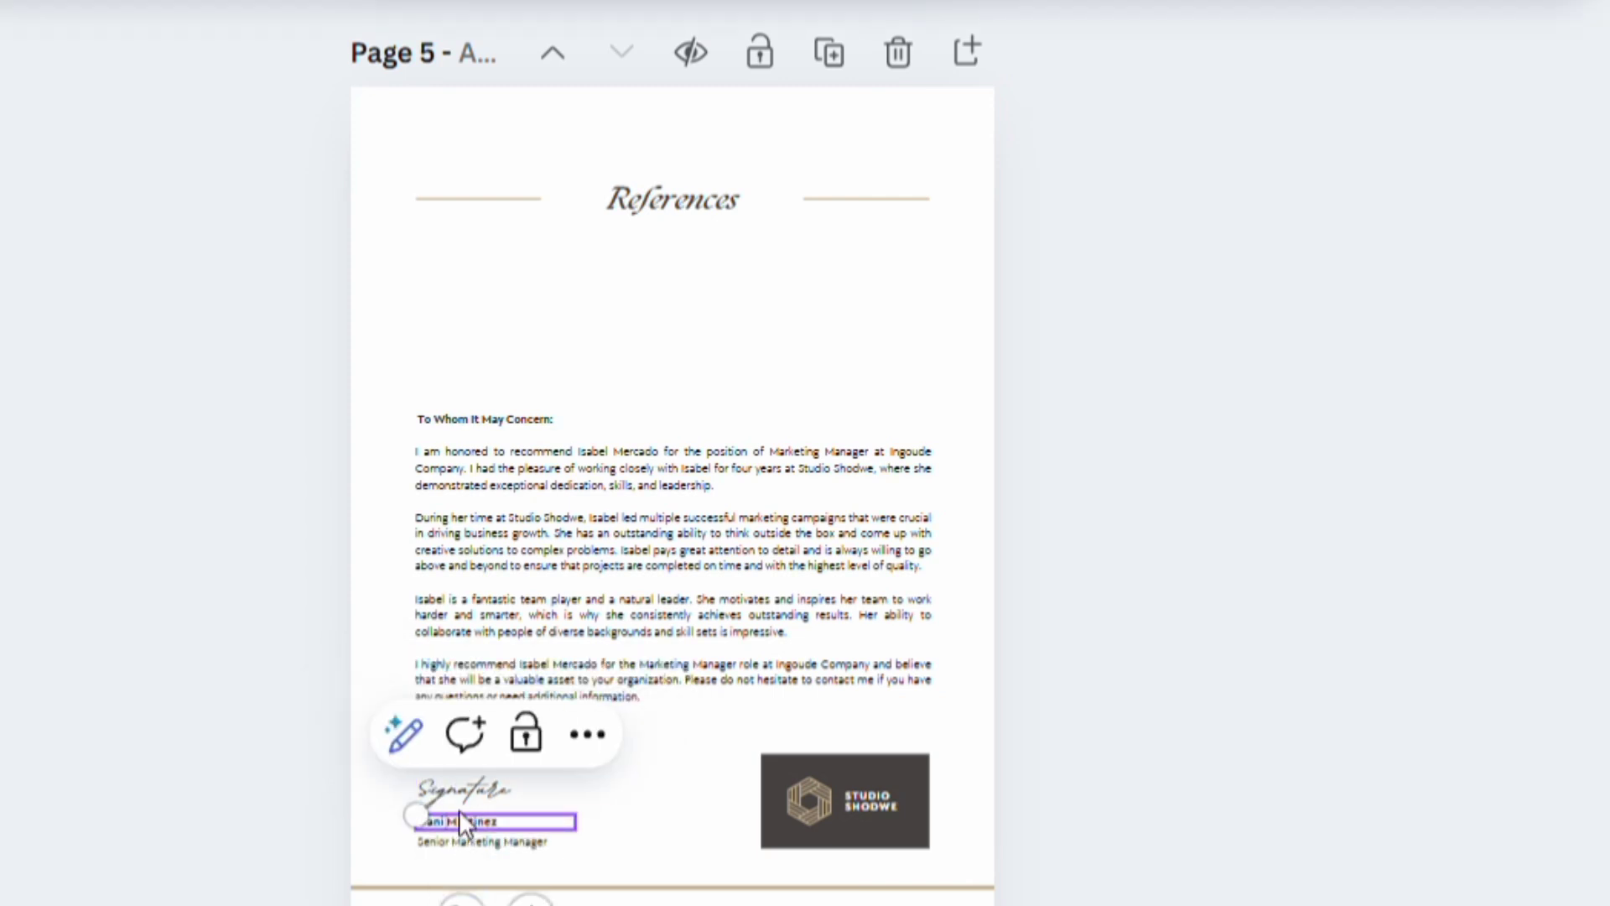
double_click(471, 797)
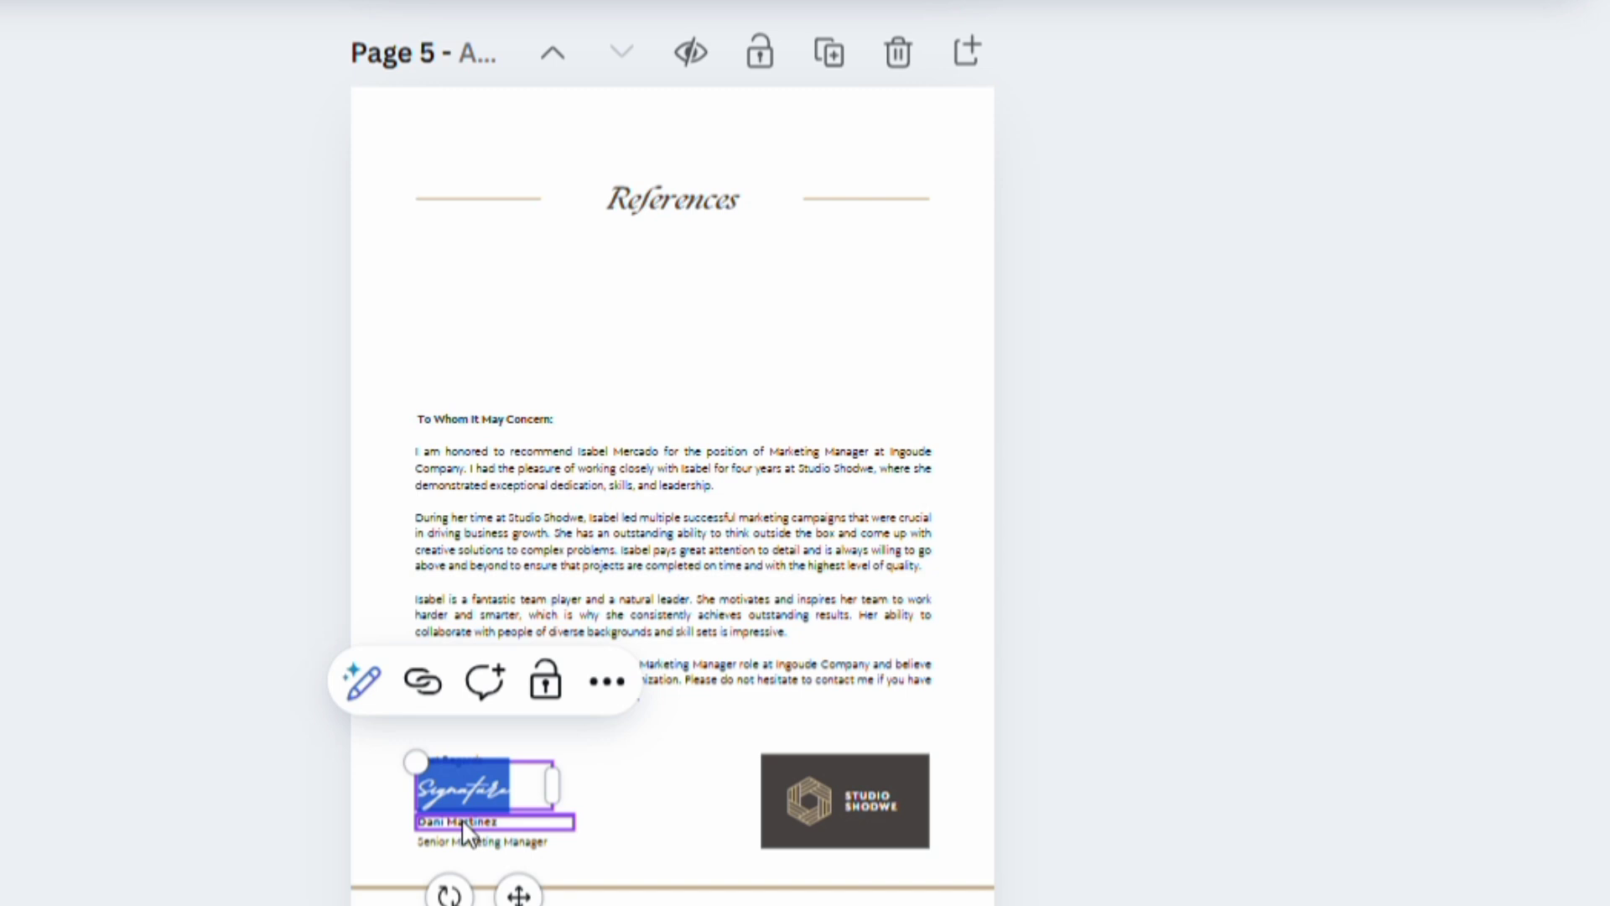
click(462, 819)
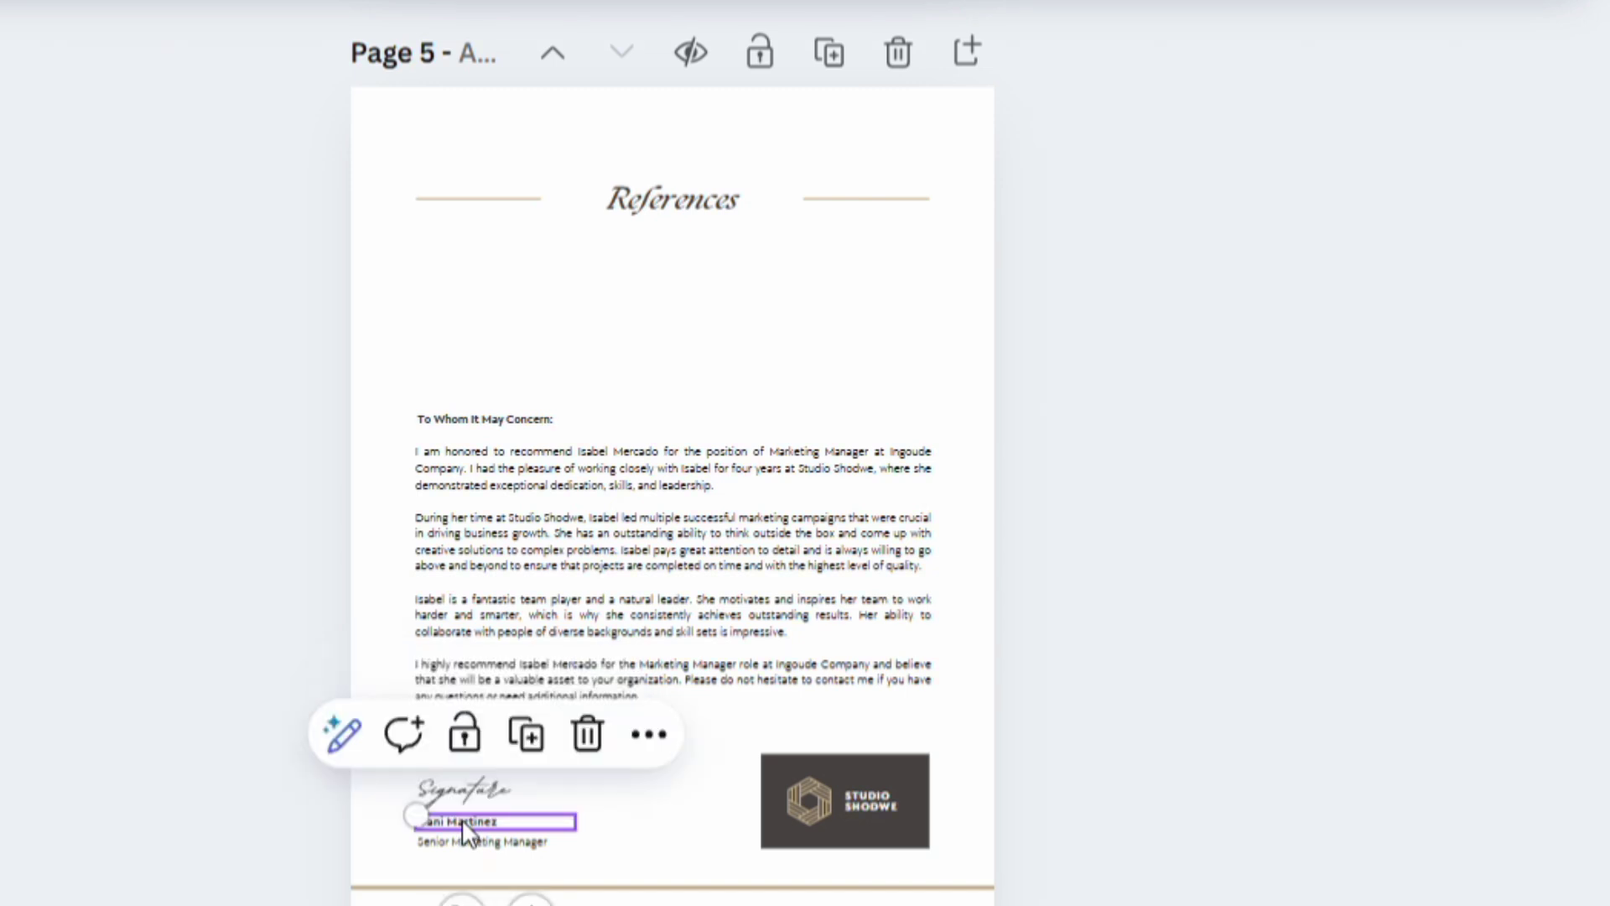
click(612, 755)
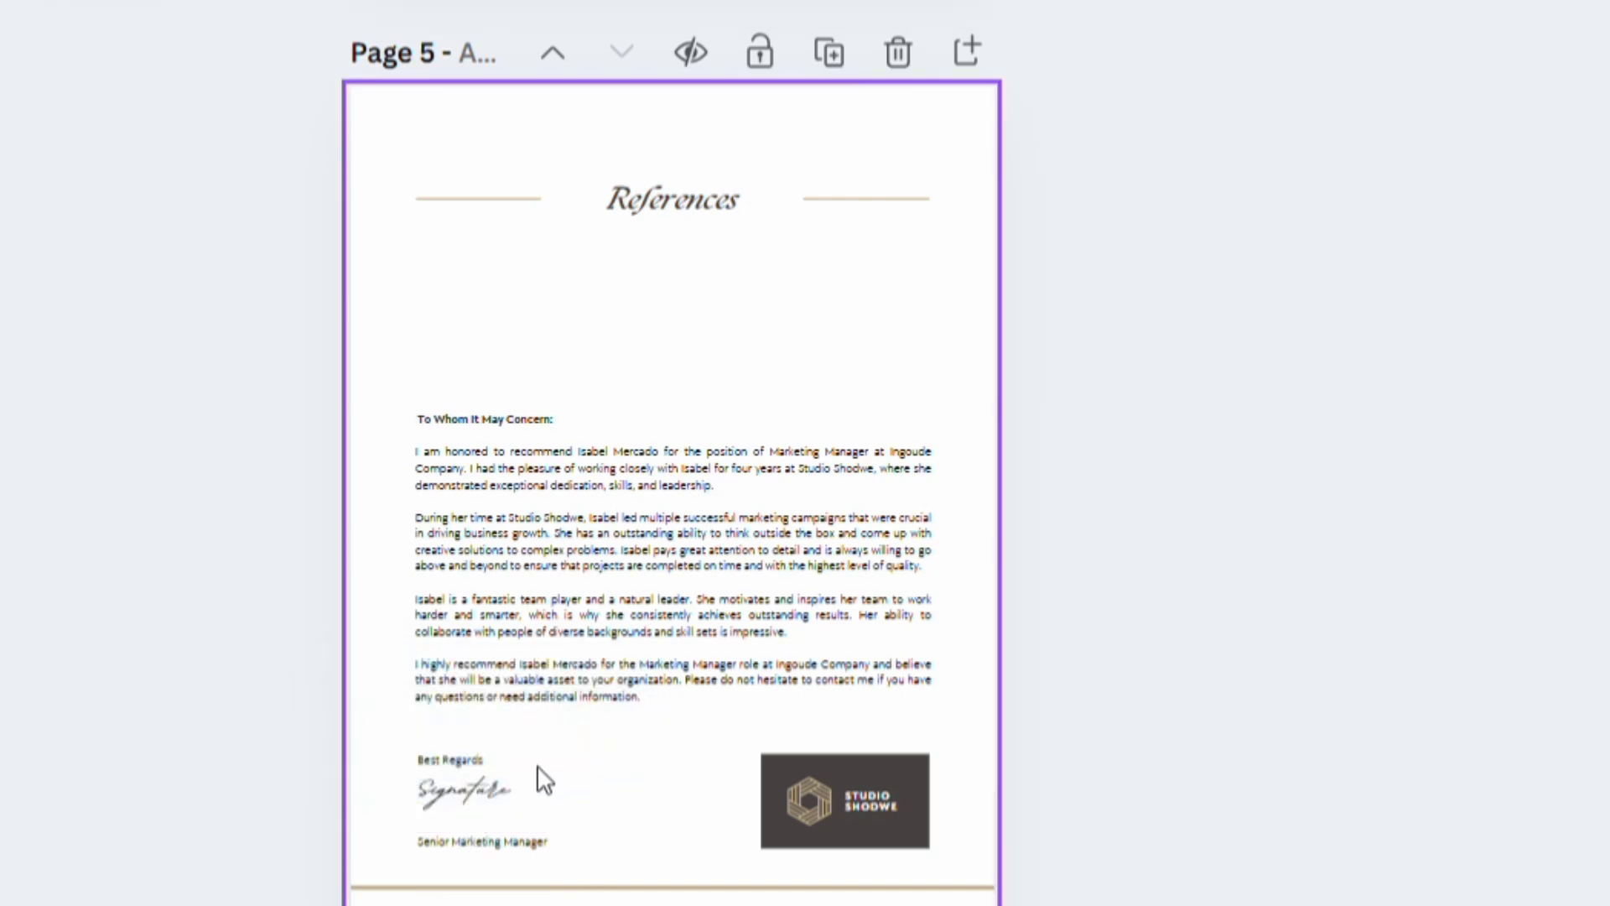
click(535, 775)
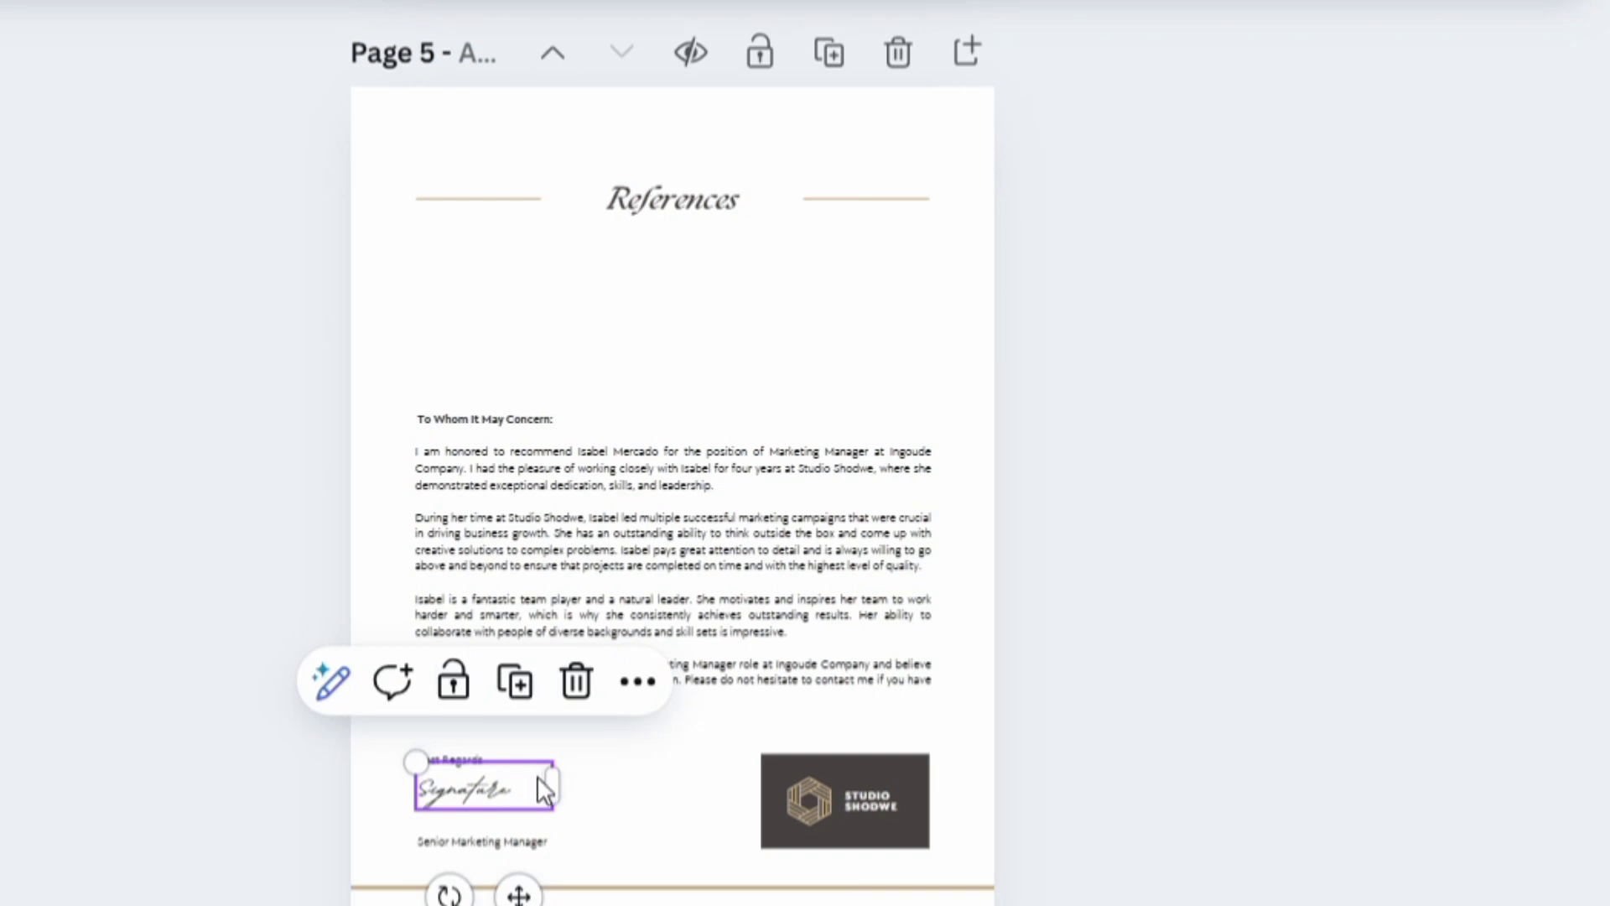
key(Delete)
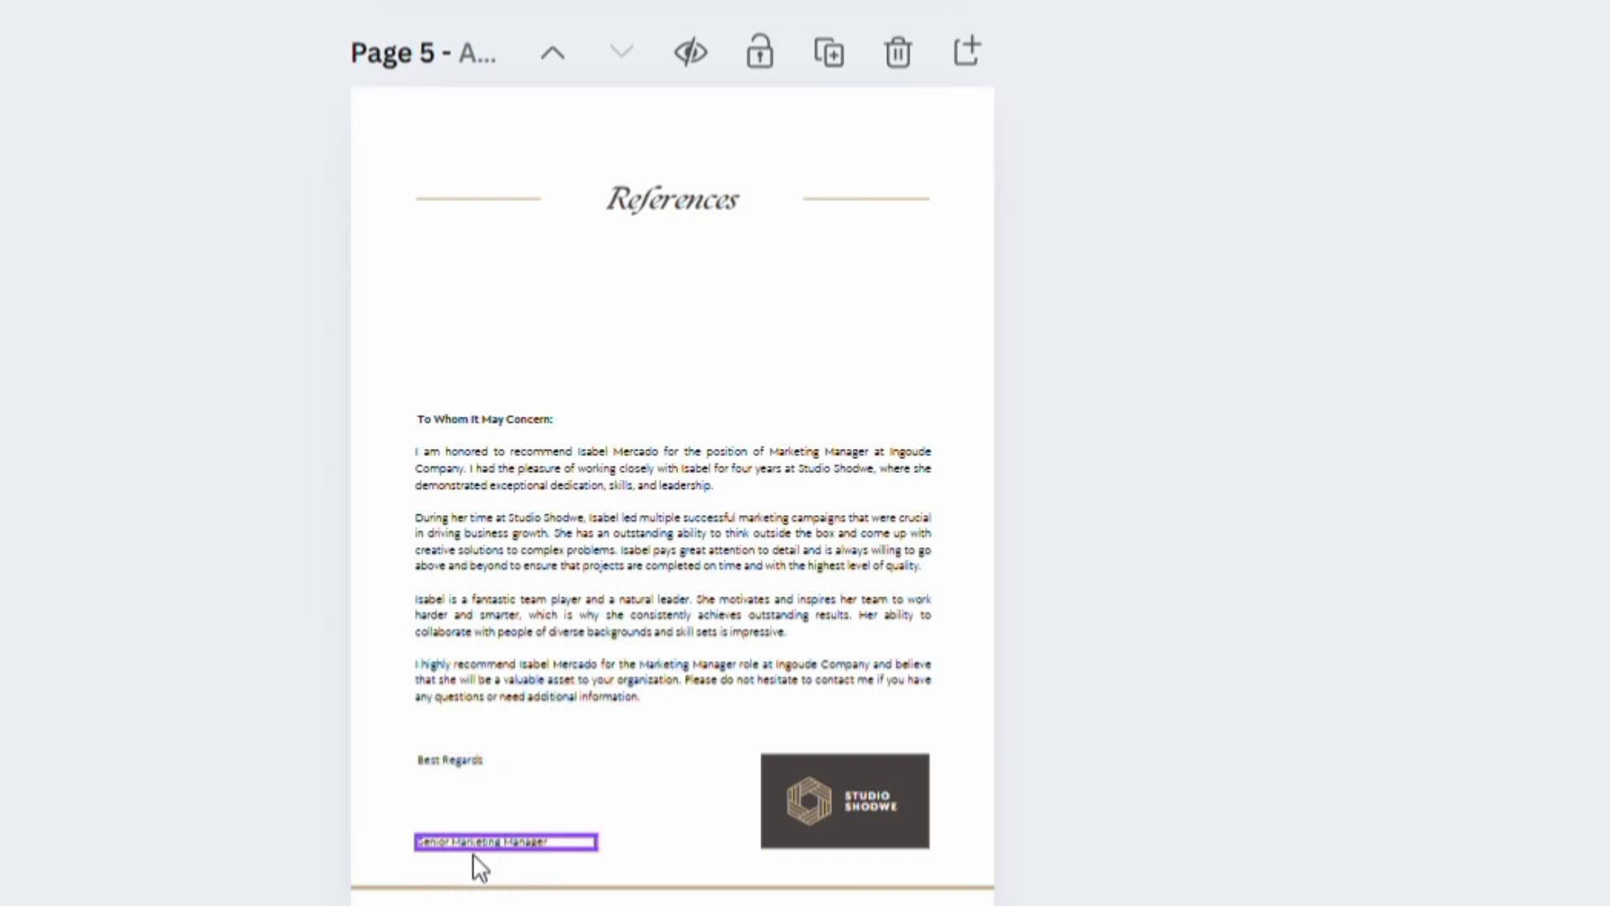
click(472, 818)
key(Delete)
click(477, 765)
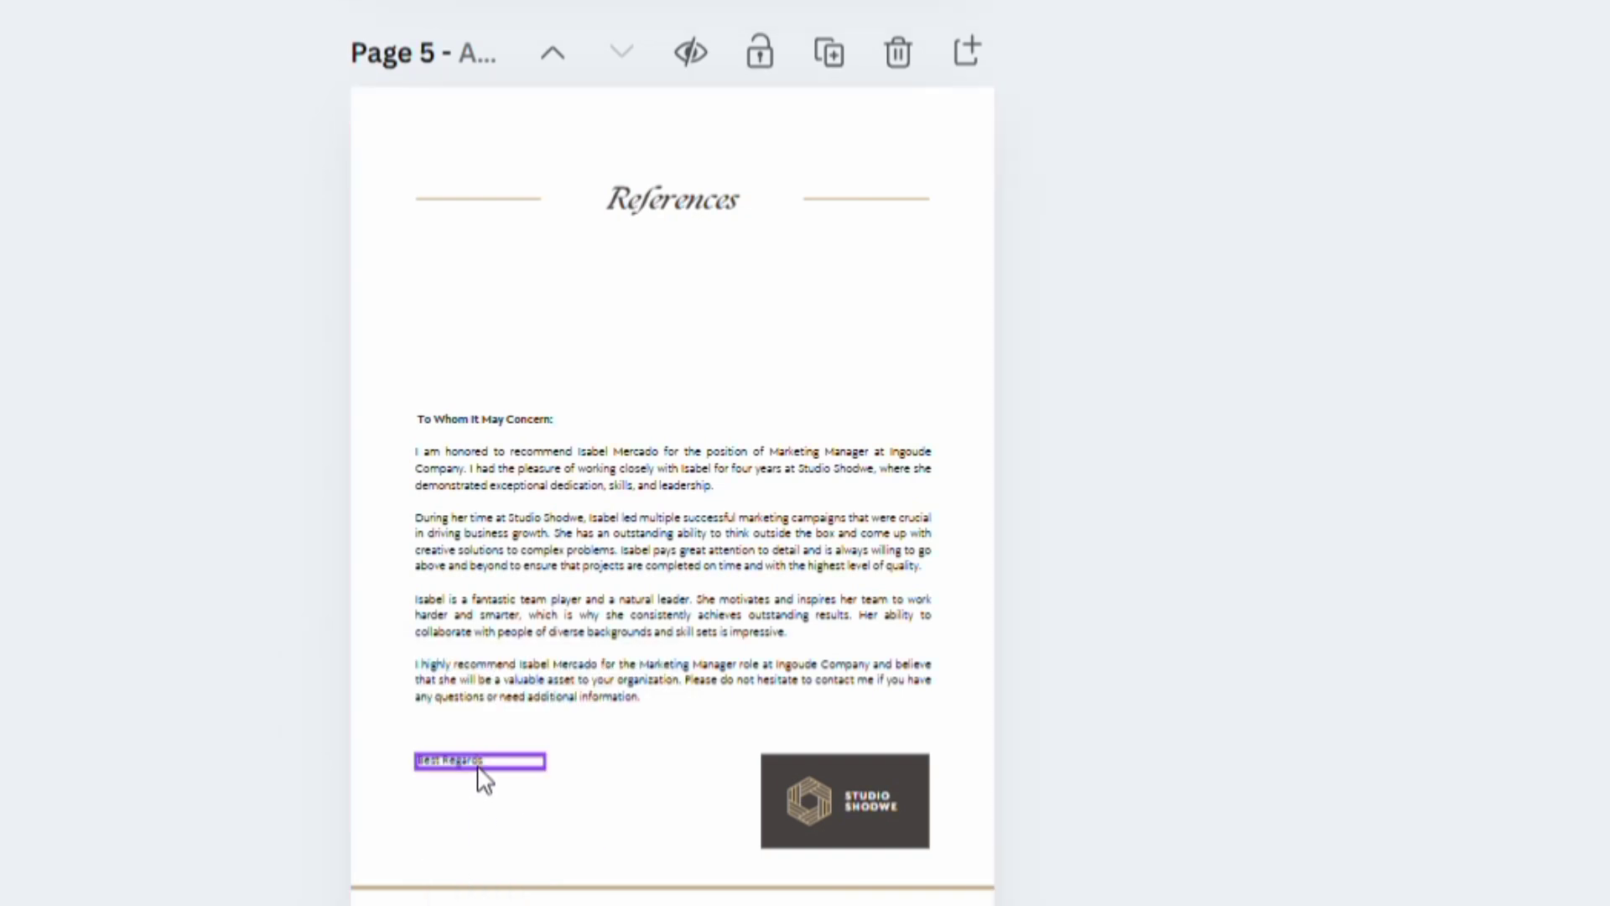
key(Delete)
Delete the Studio Shodwe logo's text, dark box and emblem, plus the gold footer line on page 5.
click(859, 800)
key(Delete)
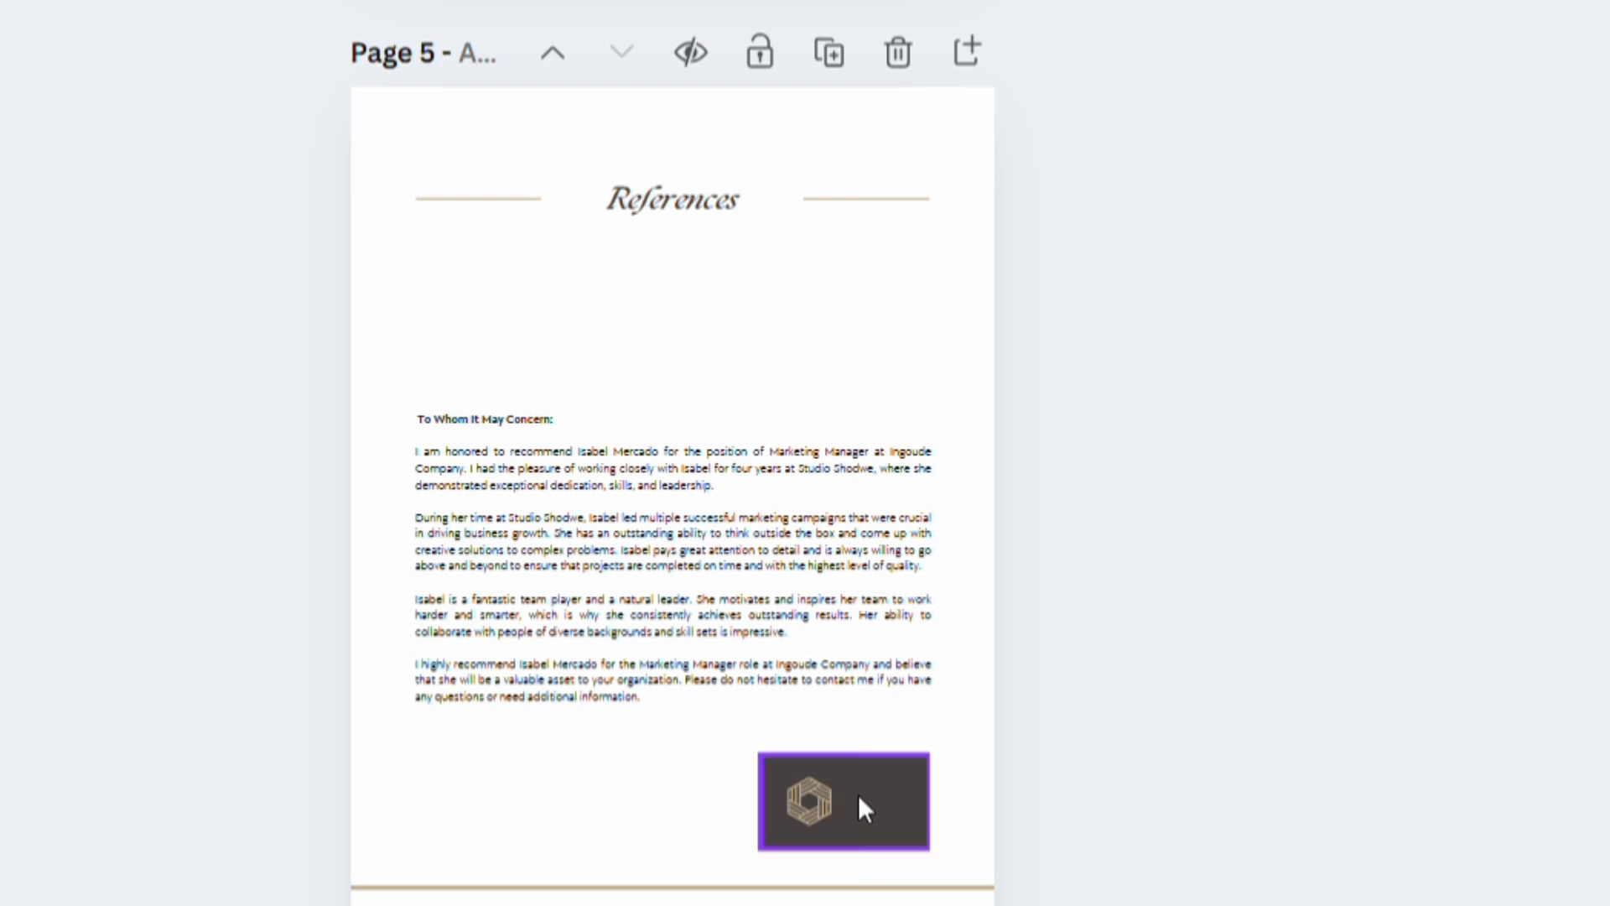
click(858, 794)
key(Delete)
click(812, 802)
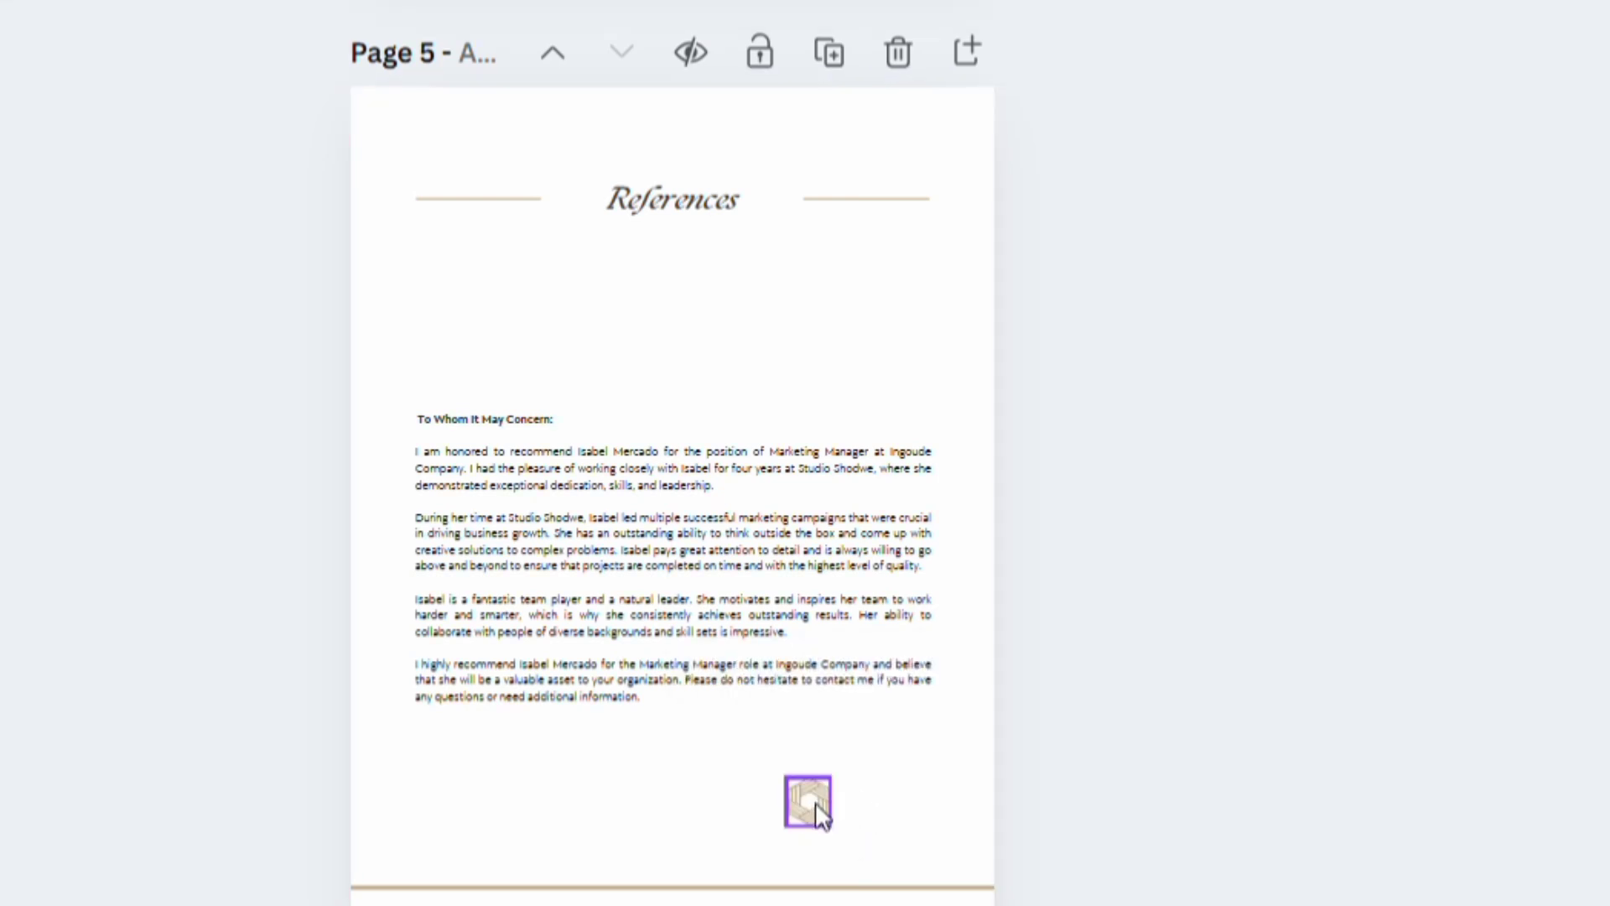
key(Delete)
drag(287, 856, 993, 905)
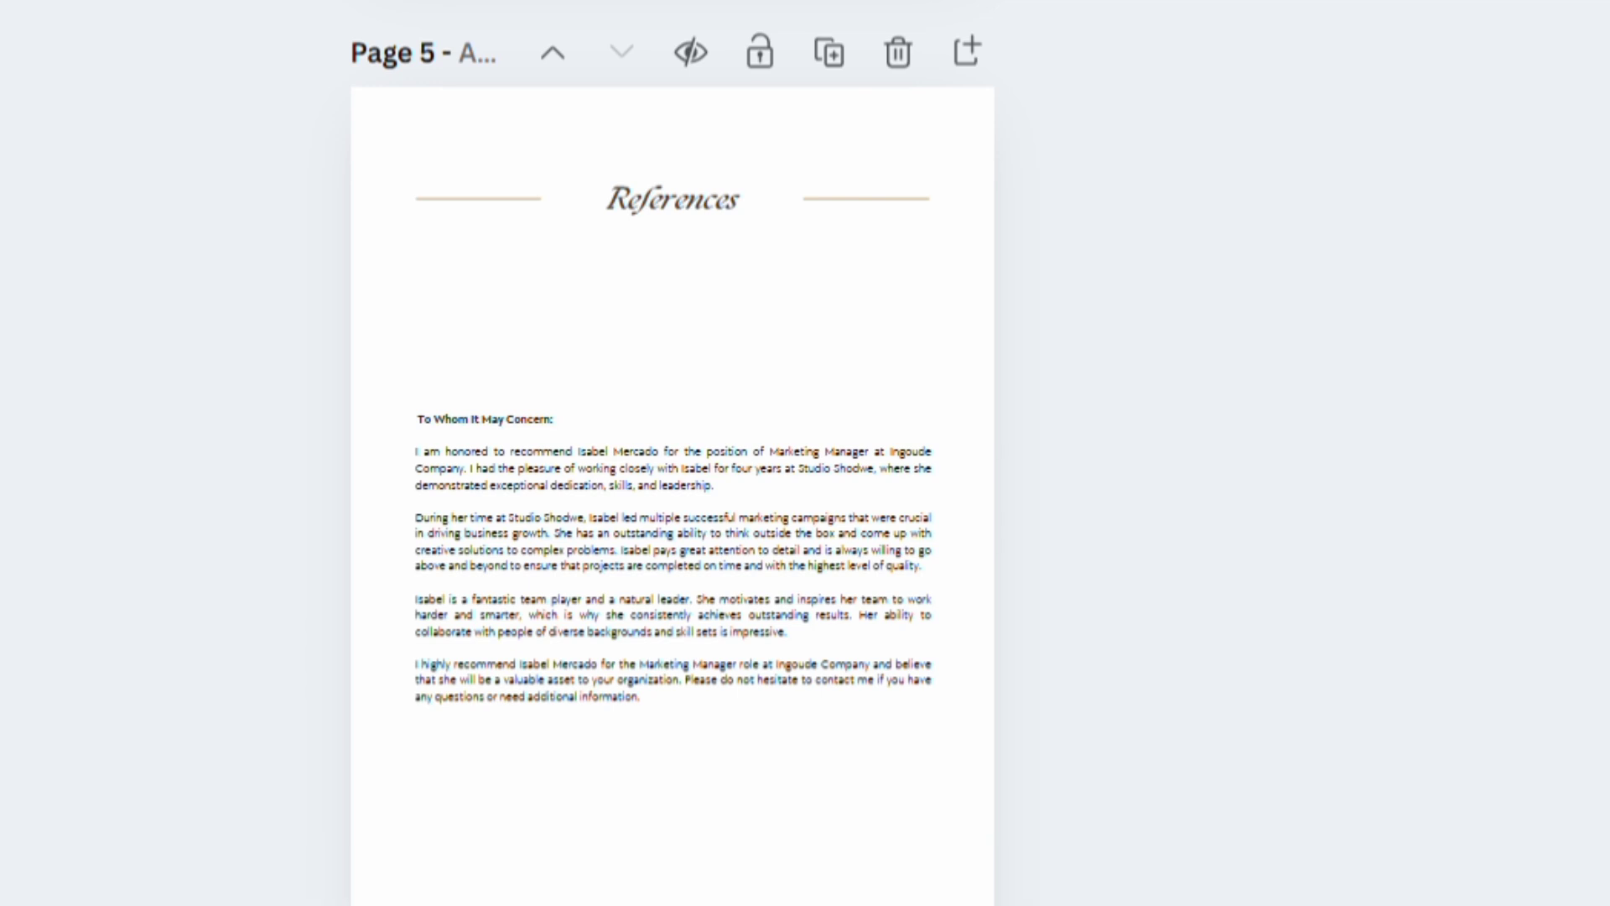
Copy the short gold line on the right of the References heading to page 4 and place it above the CHAPTER 1 heading, near the page's upper edge.
click(903, 223)
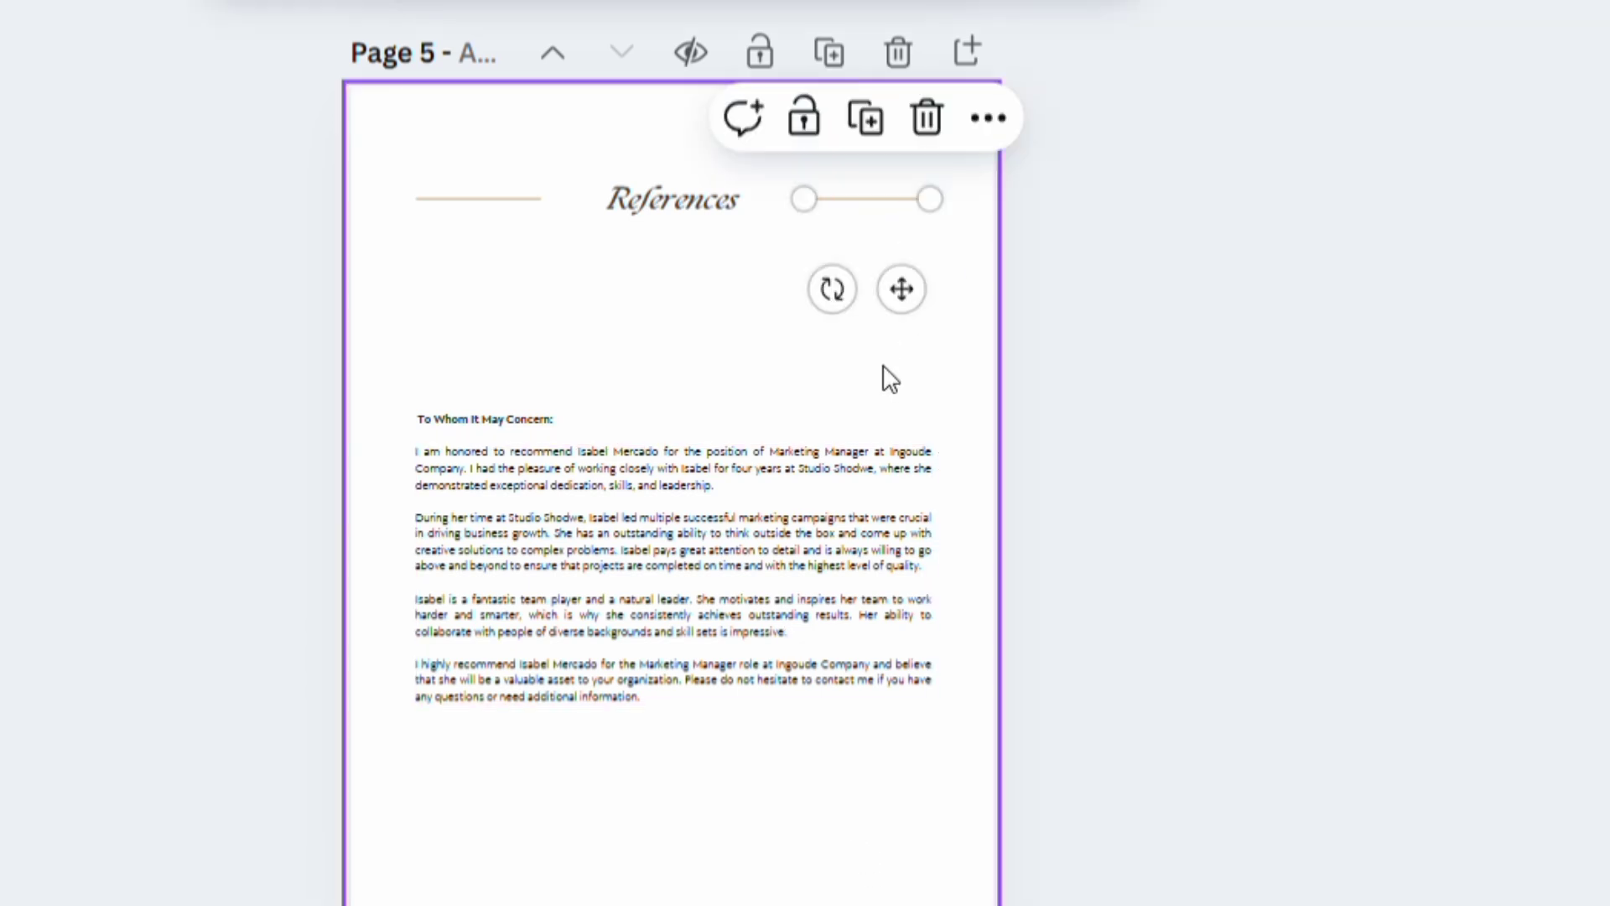
scroll(886, 360, up, 10)
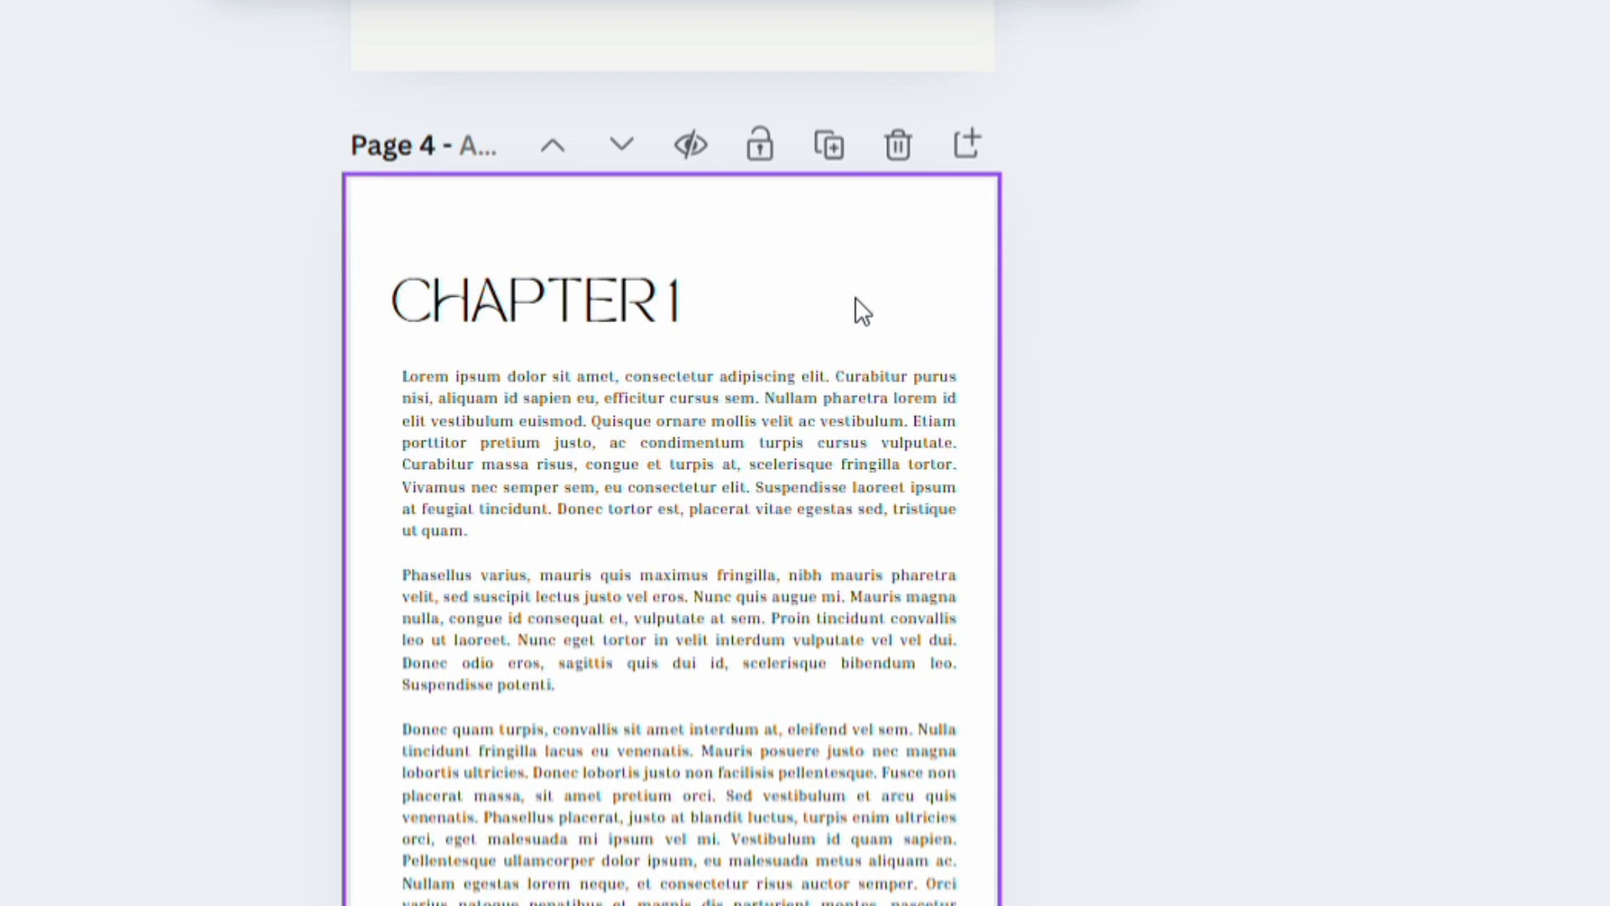
scroll(857, 308, up, 1)
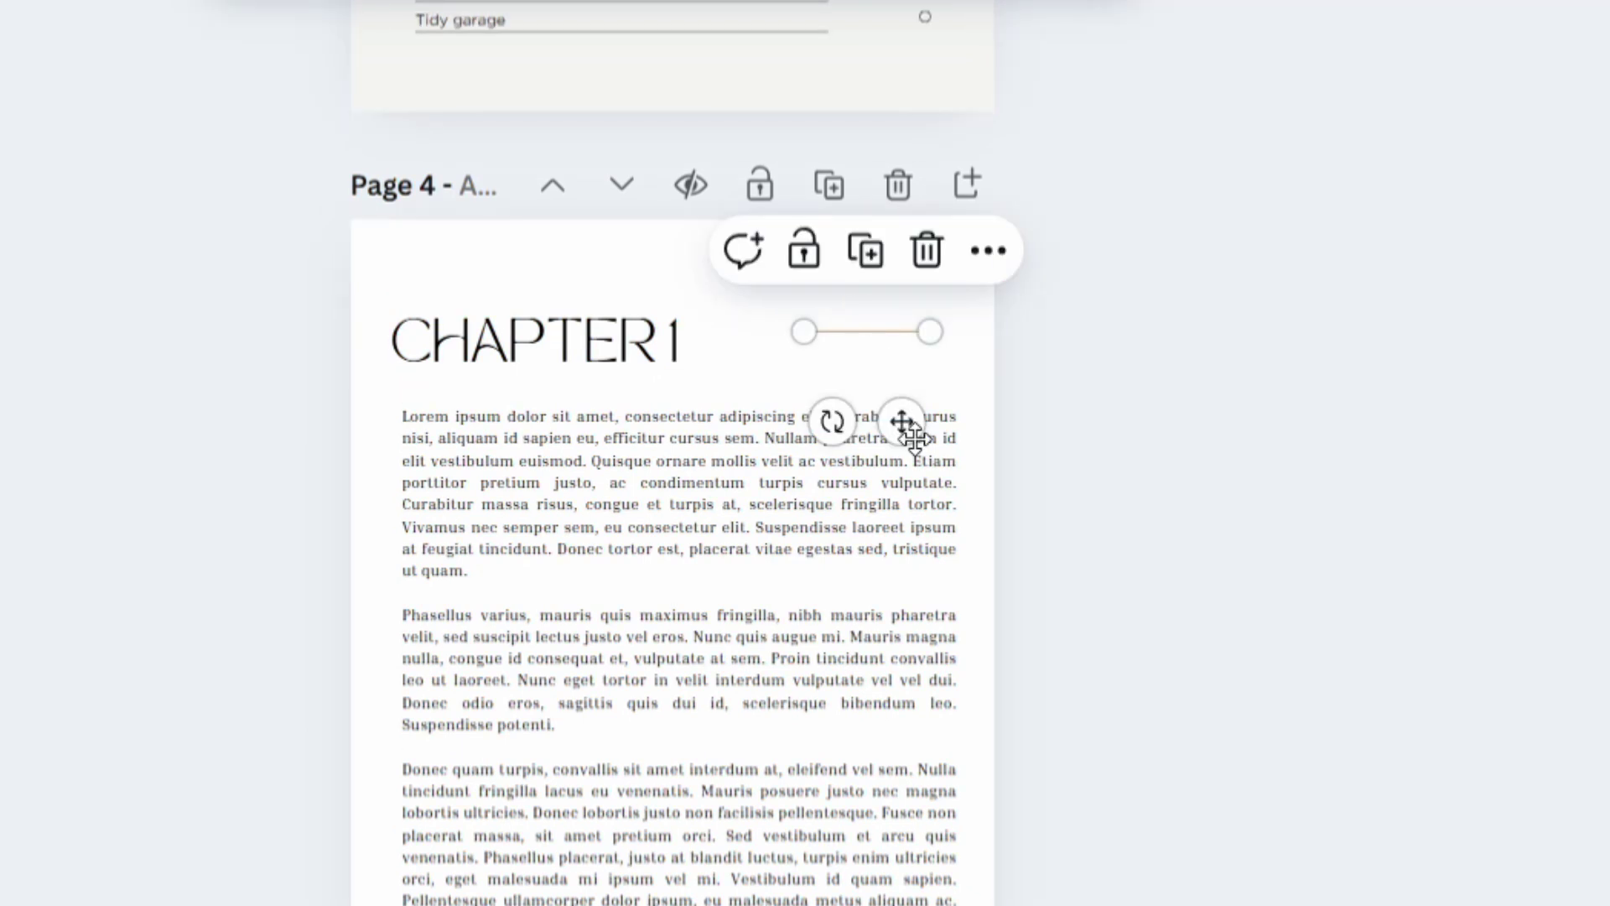
drag(901, 421, 921, 370)
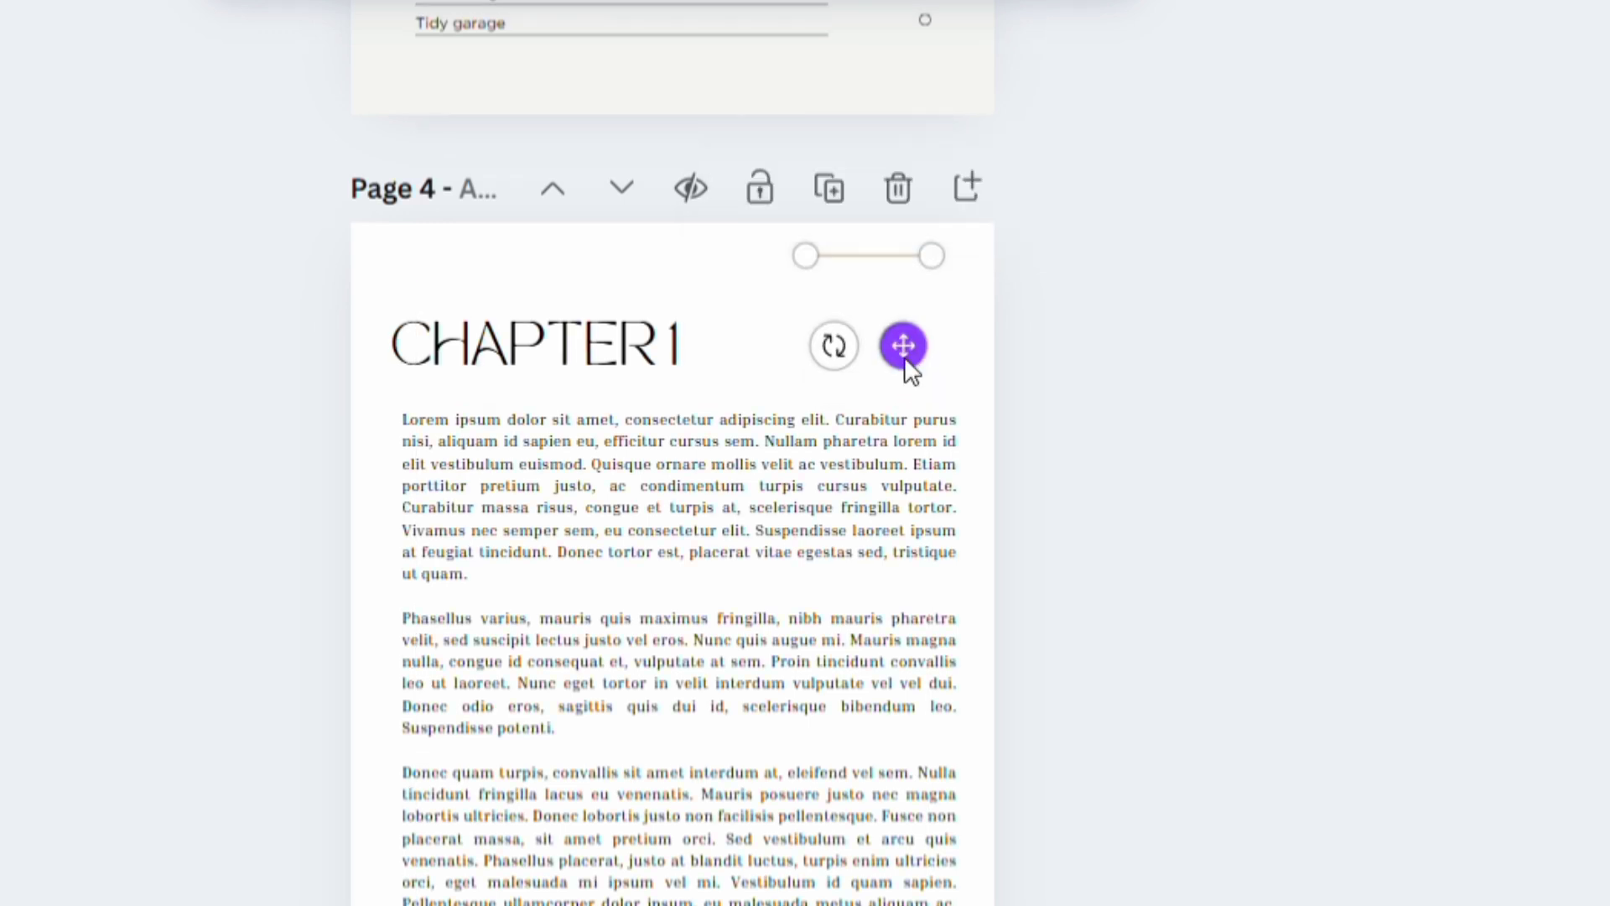
Paste the short gold line into the upper right corners of page 3 and page 2 as well.
scroll(904, 356, up, 10)
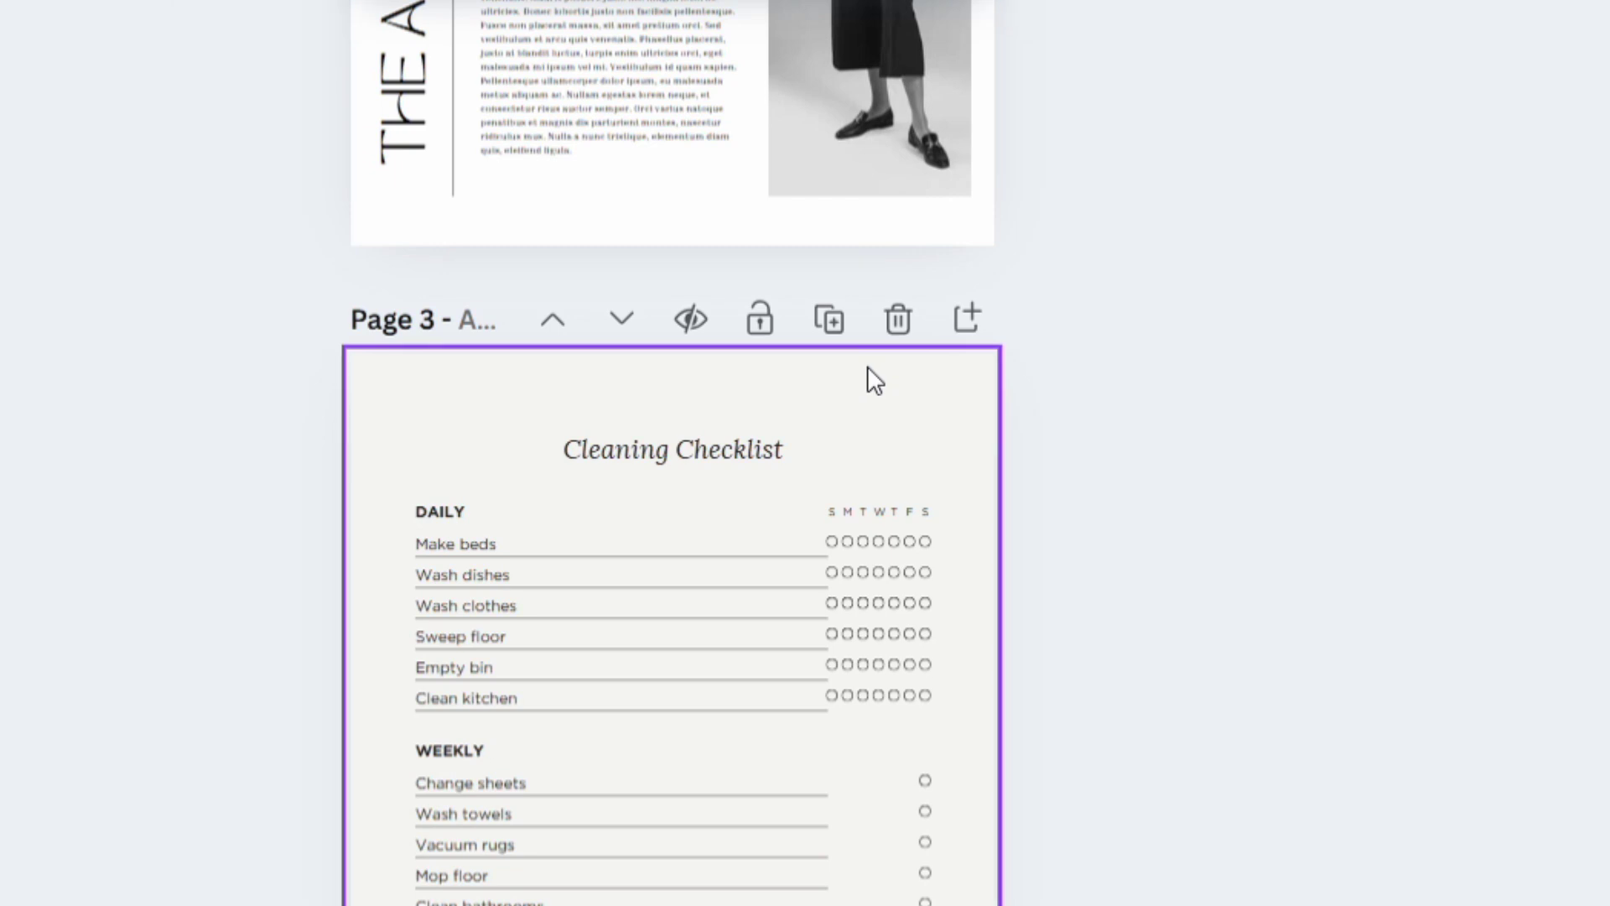
click(868, 370)
scroll(869, 370, up, 10)
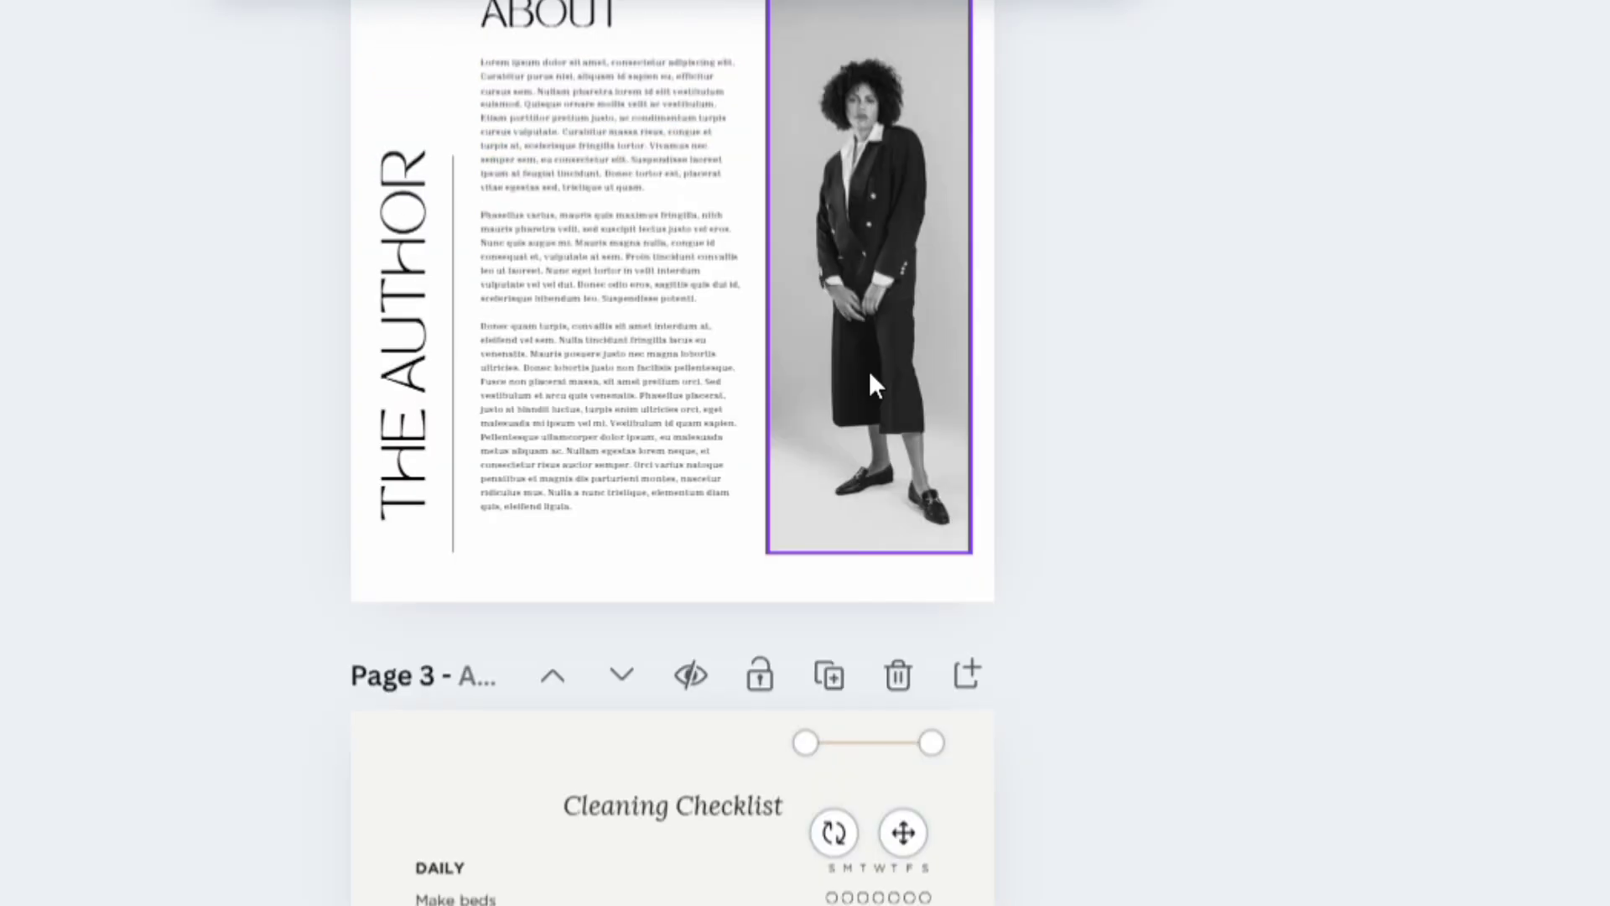
scroll(887, 394, up, 5)
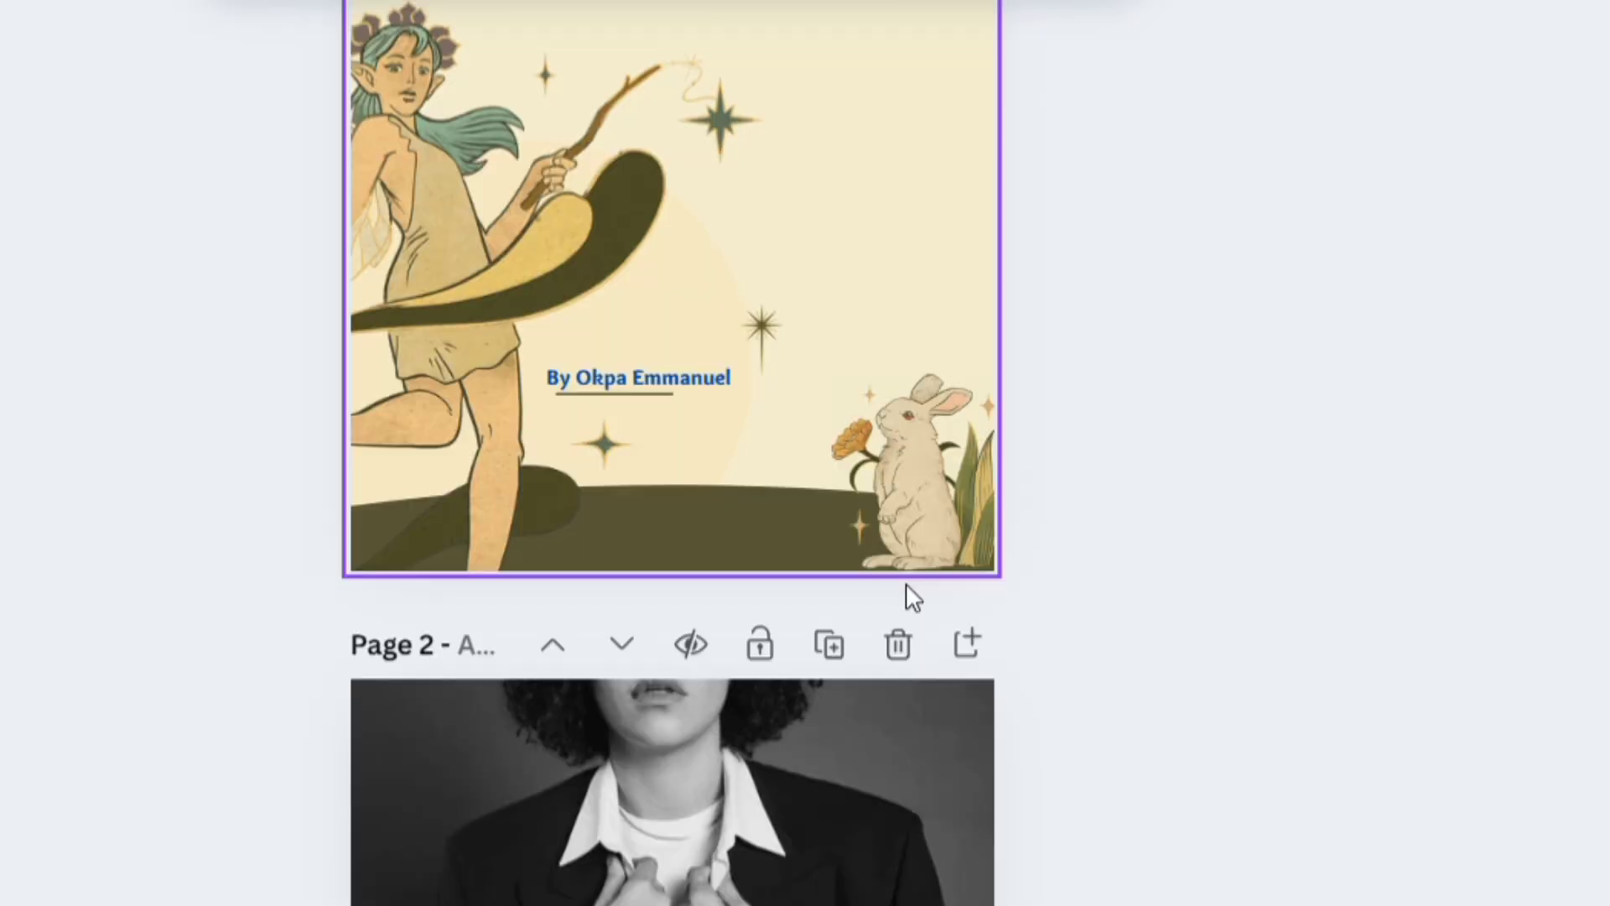
click(895, 789)
click(893, 773)
Duplicate the References heading on page 5, place the copy just beneath it and change its text to "01".
scroll(901, 768, down, 15)
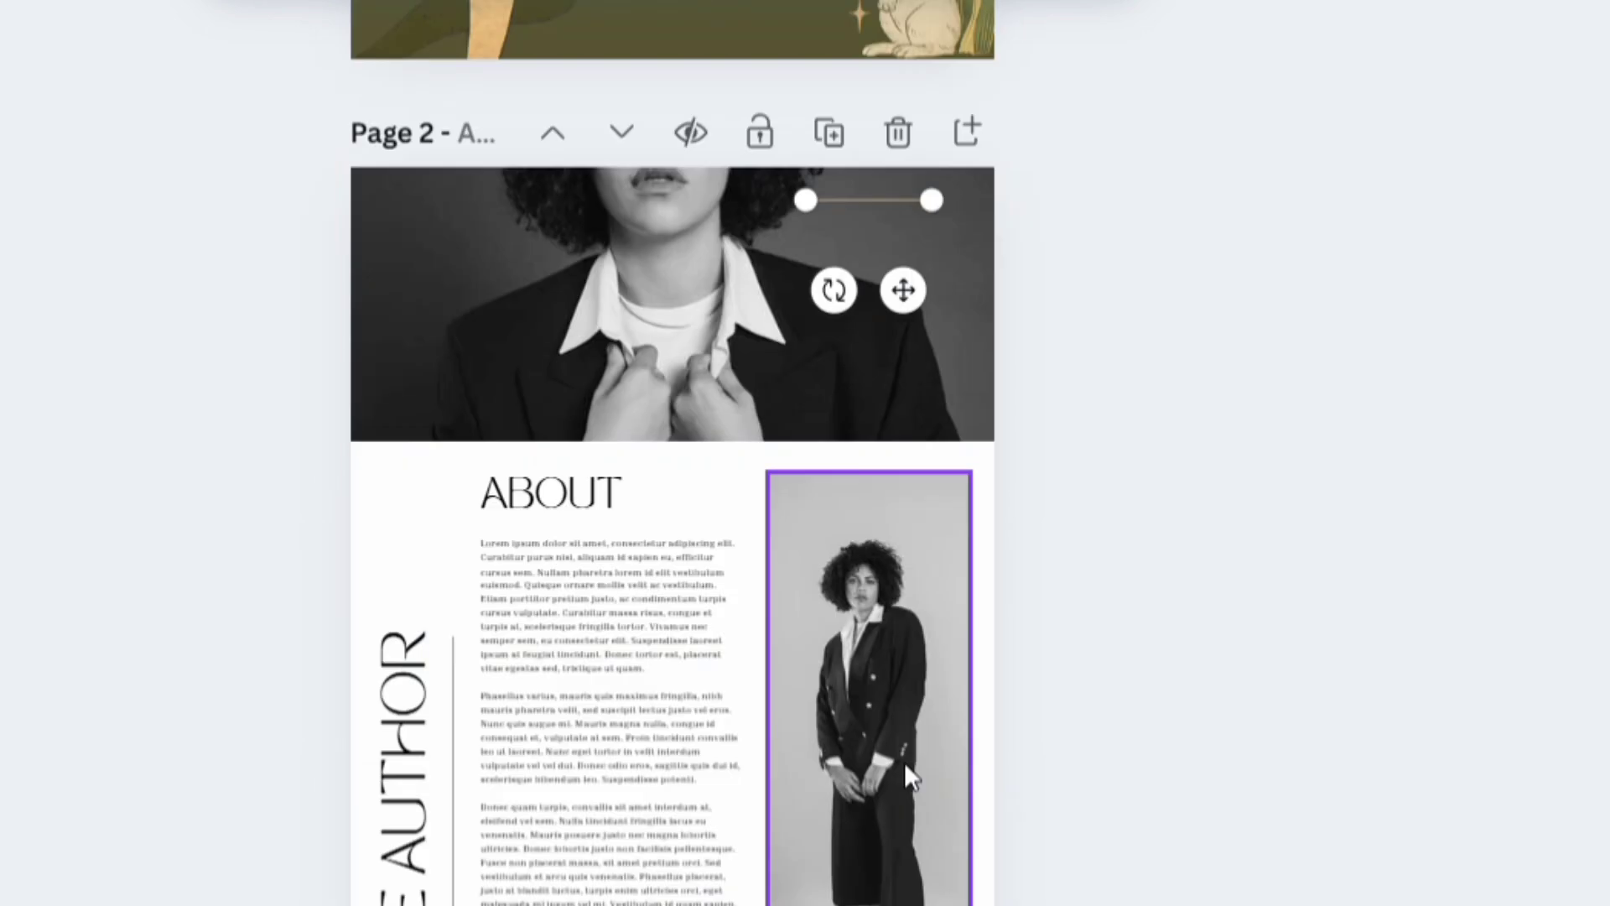
scroll(904, 761, down, 8)
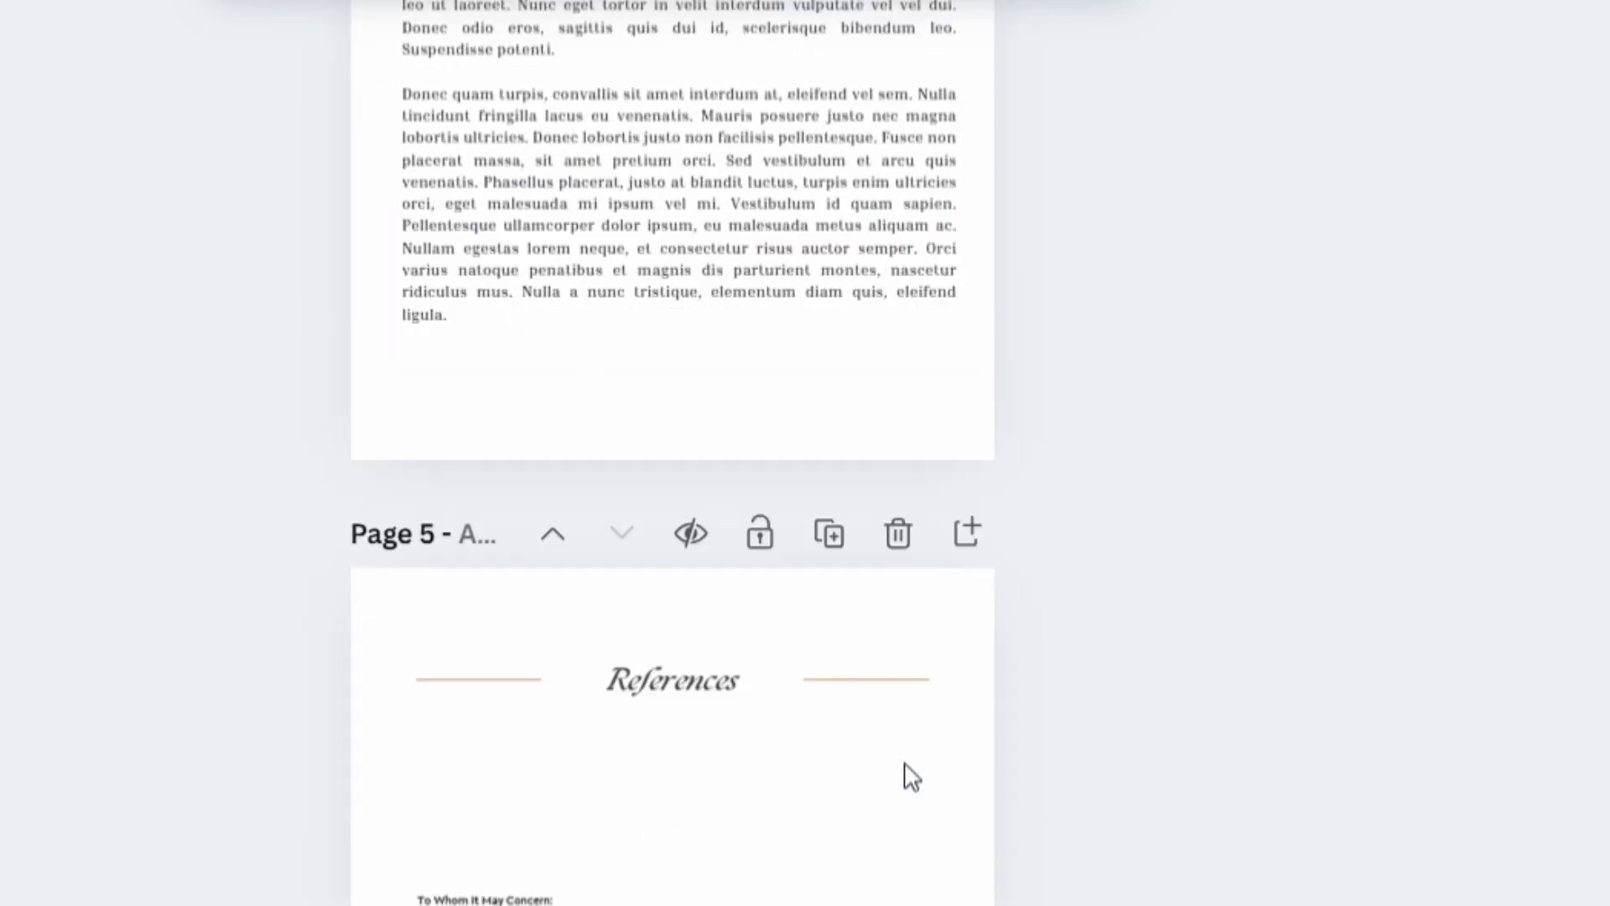
scroll(912, 777, down, 5)
scroll(695, 216, down, 2)
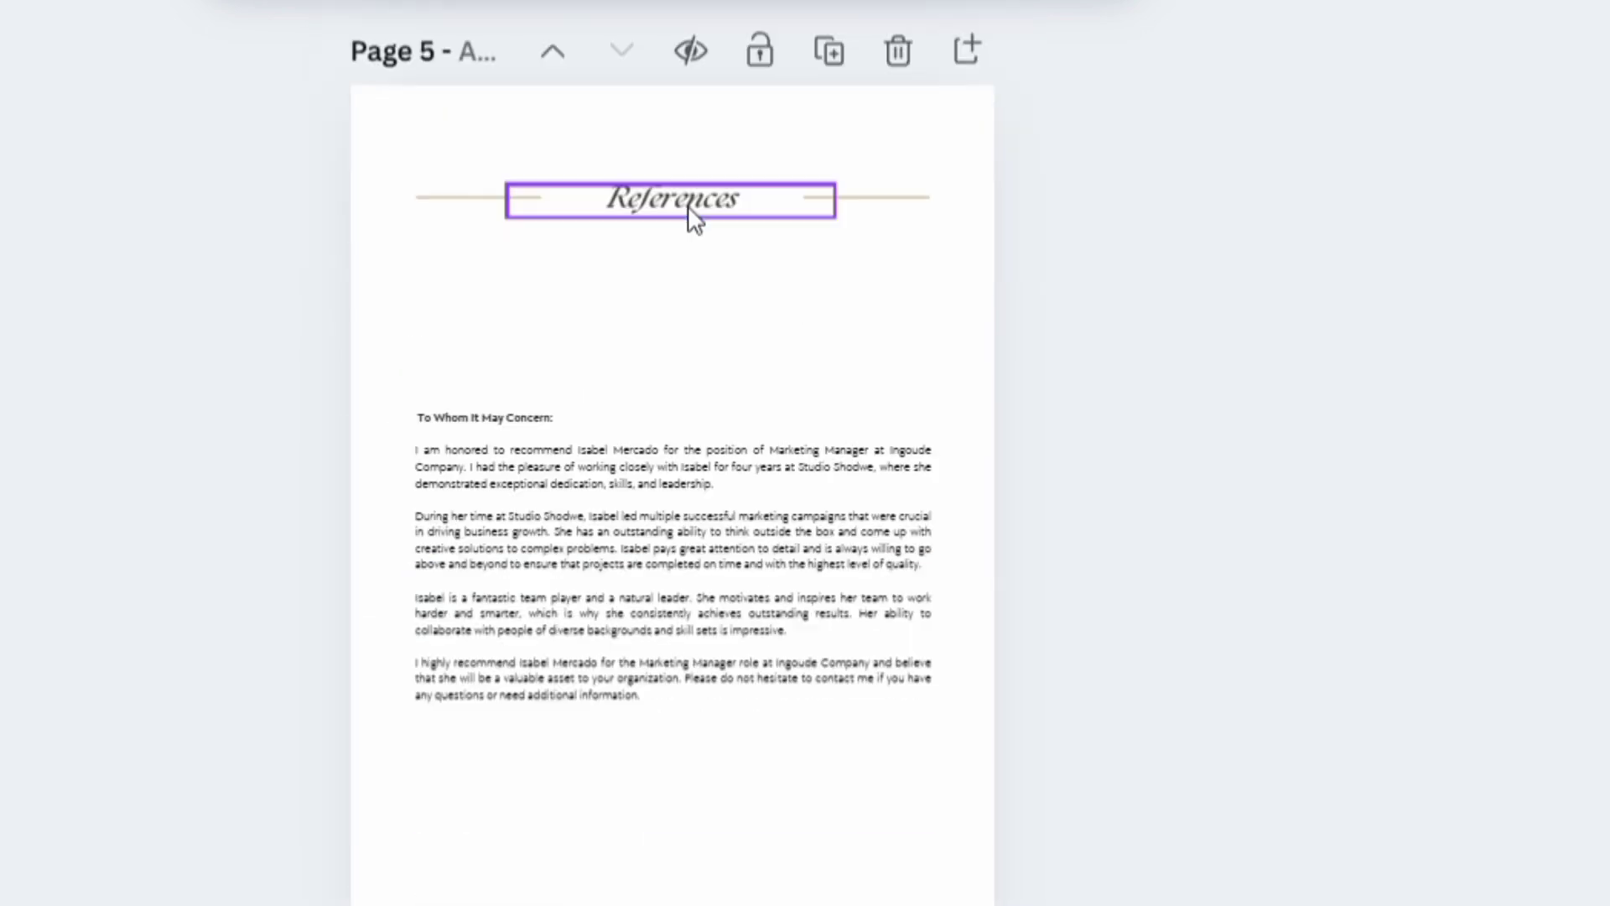
click(695, 216)
key(ctrl+d)
drag(684, 215, 702, 250)
double_click(703, 250)
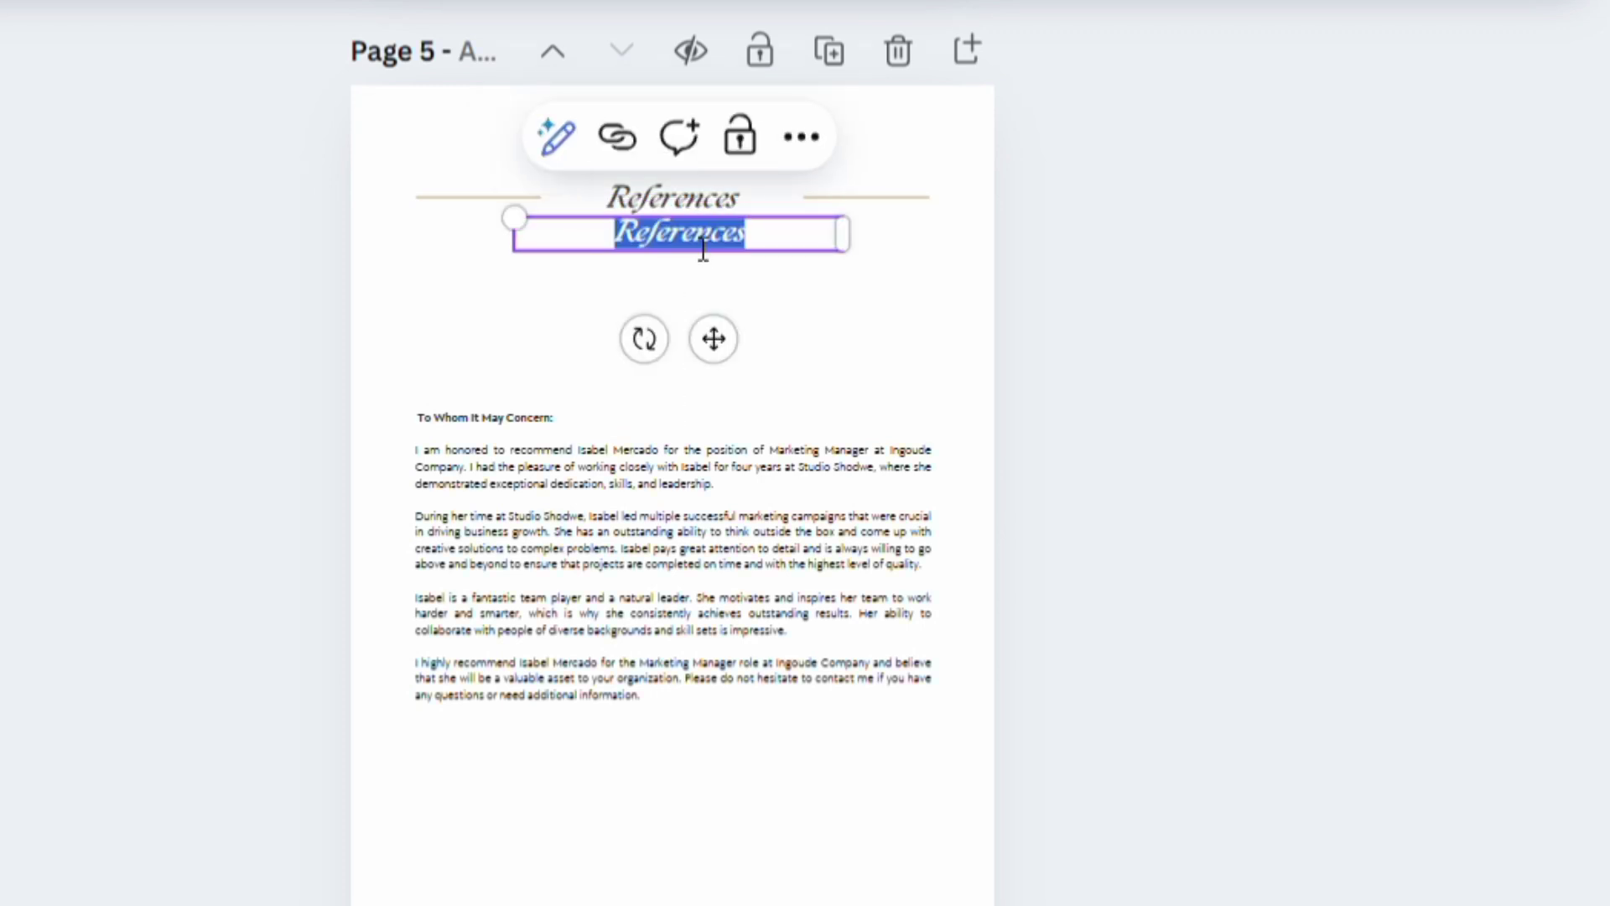
text(01)
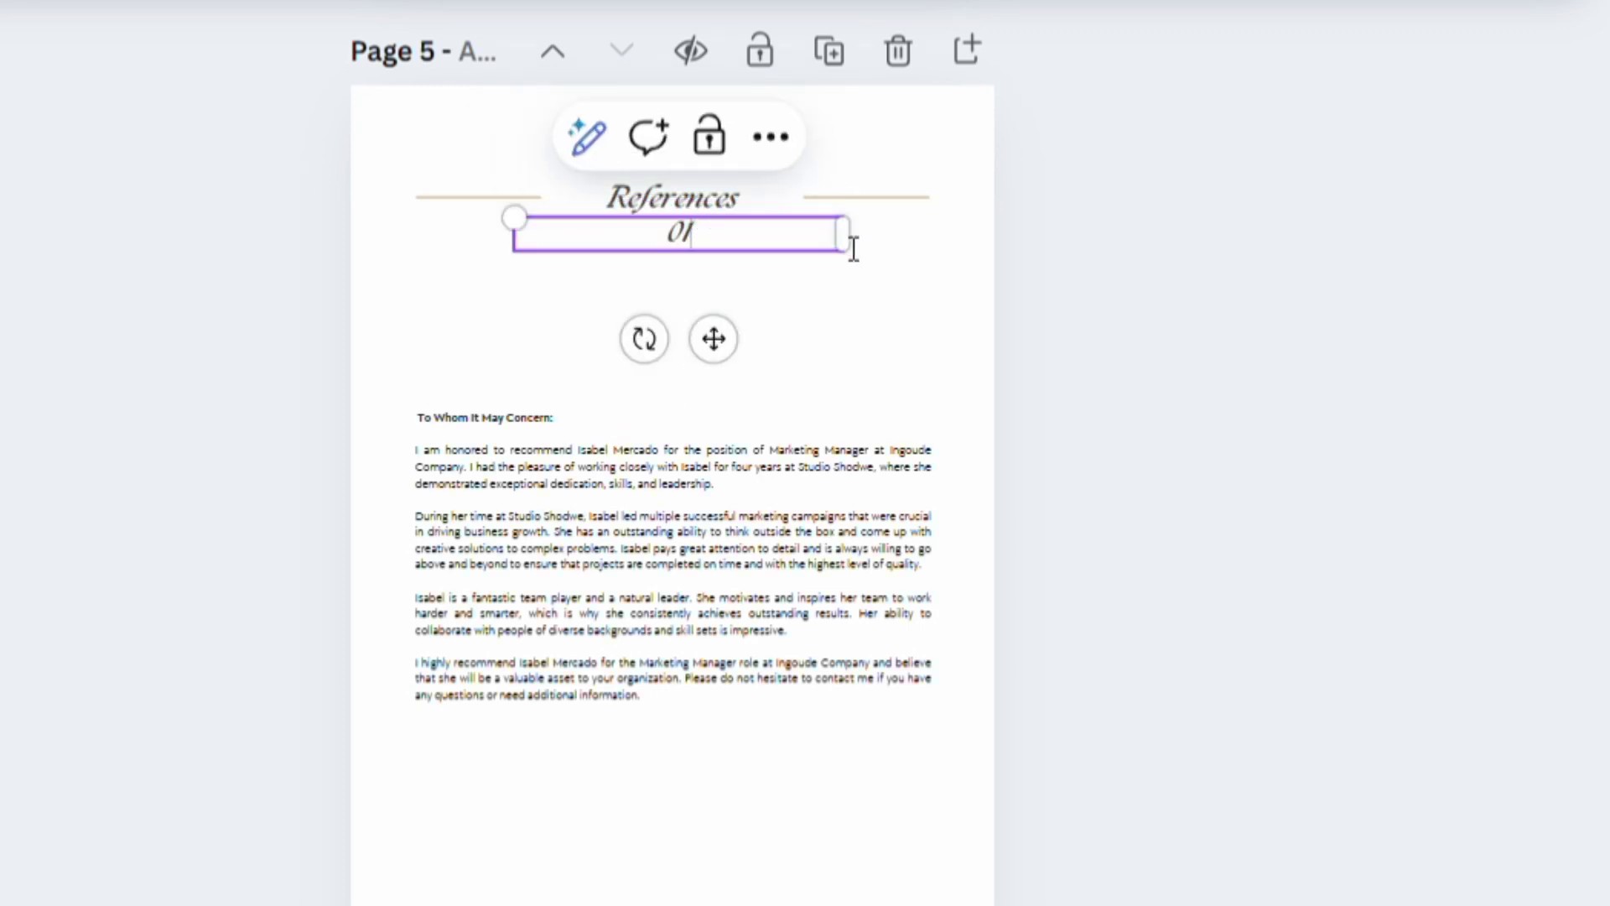
Narrow the "01" text box on page 5 and place it just above the gold line beside the References heading.
drag(841, 233, 899, 205)
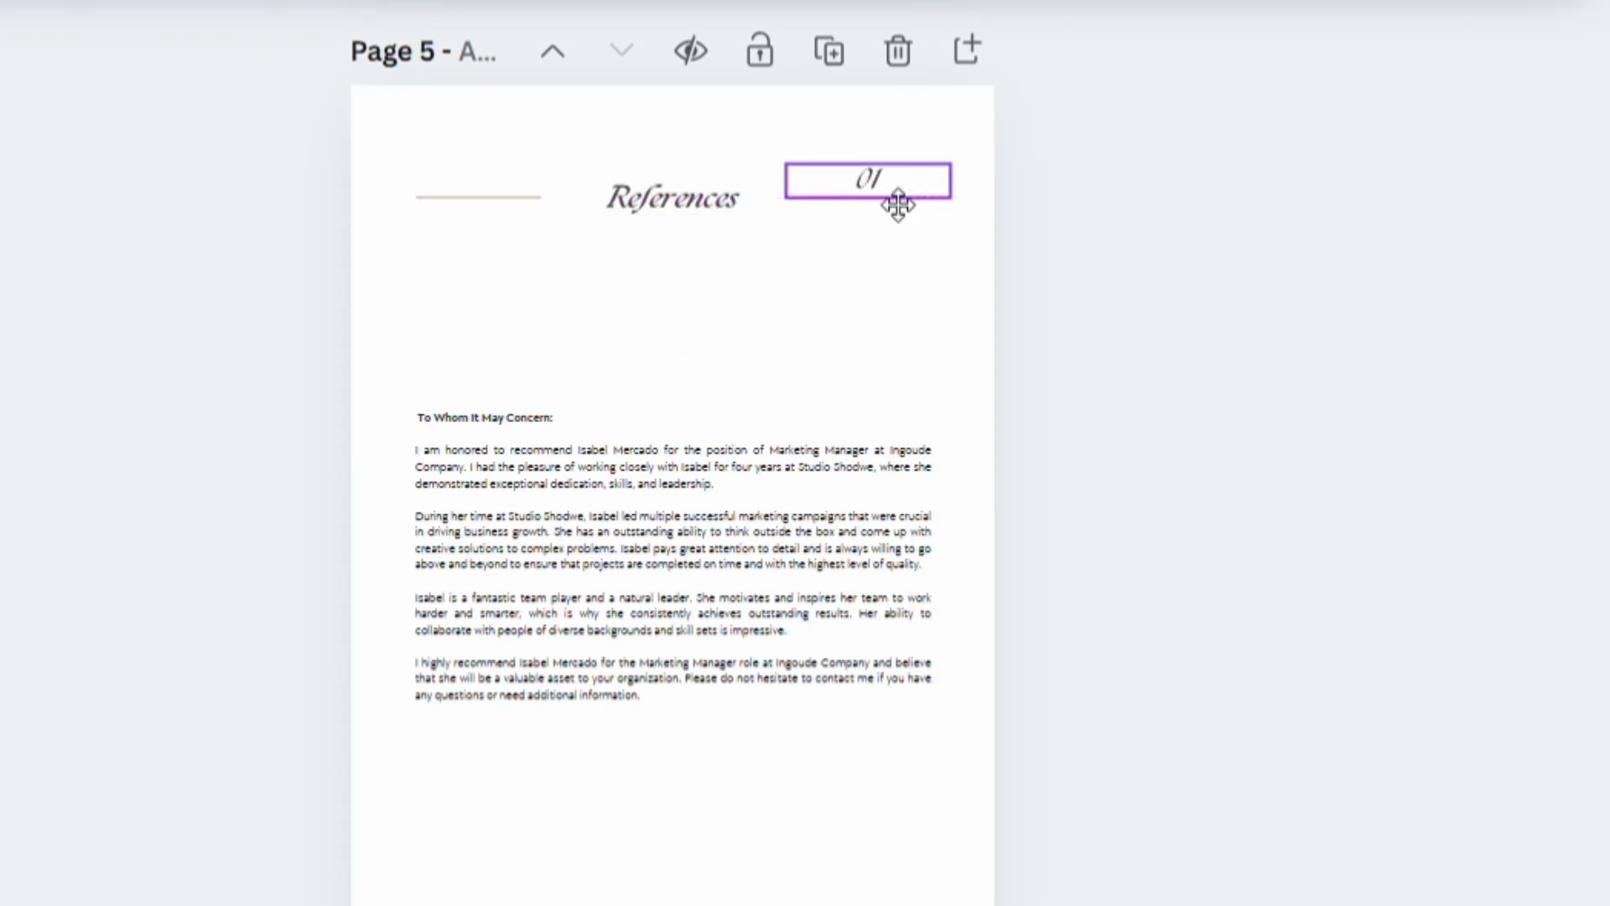
click(863, 175)
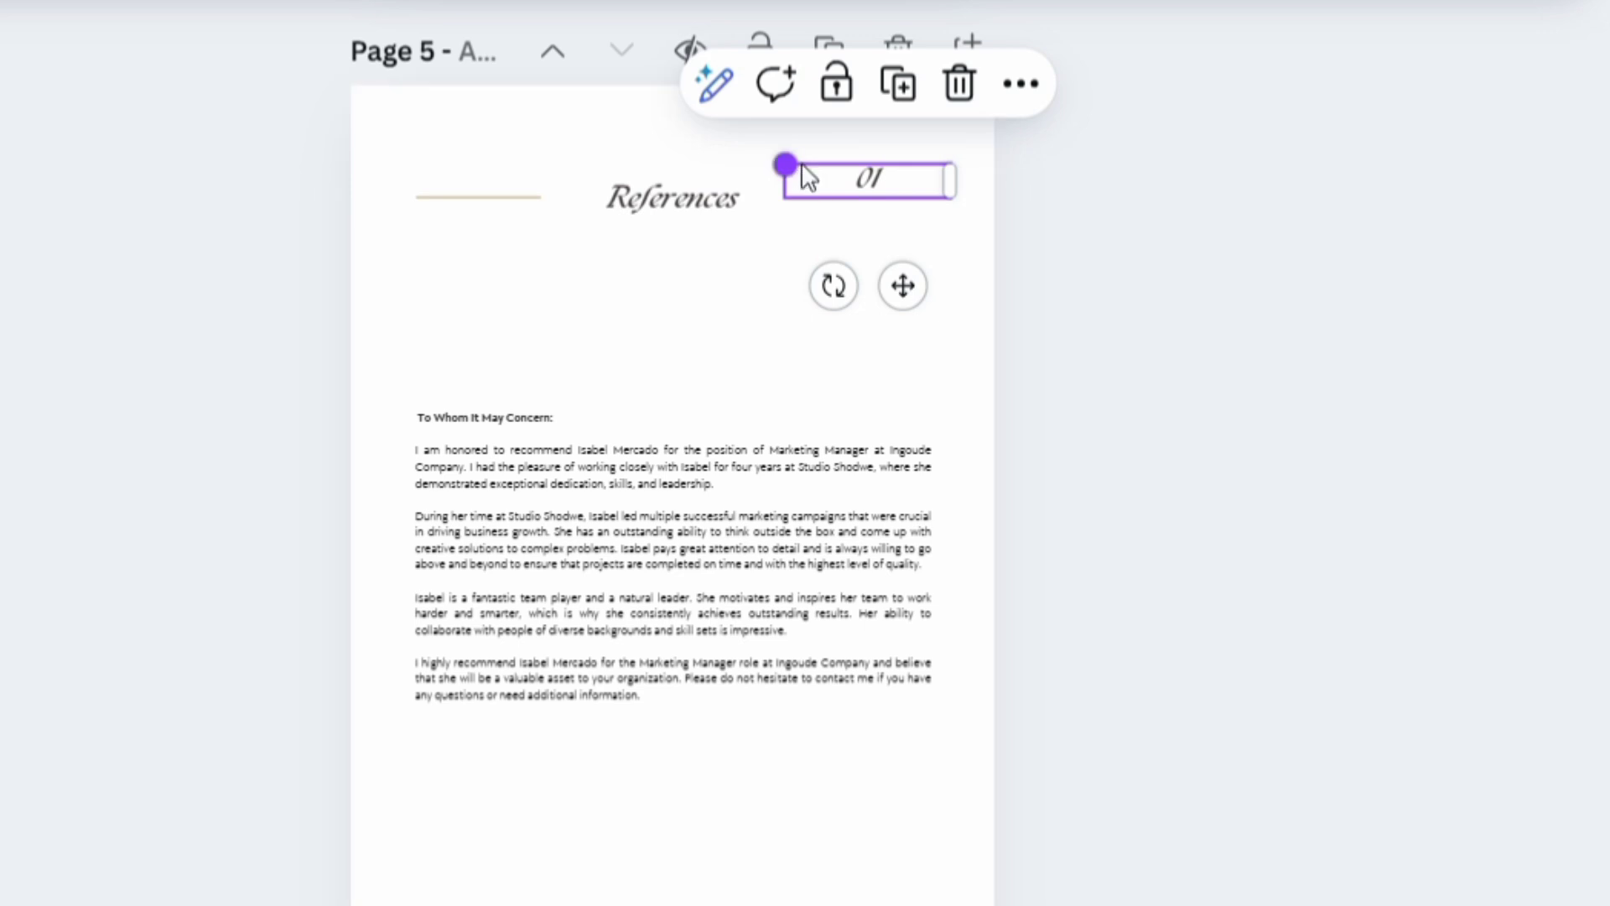
drag(855, 199, 836, 210)
drag(928, 288, 928, 295)
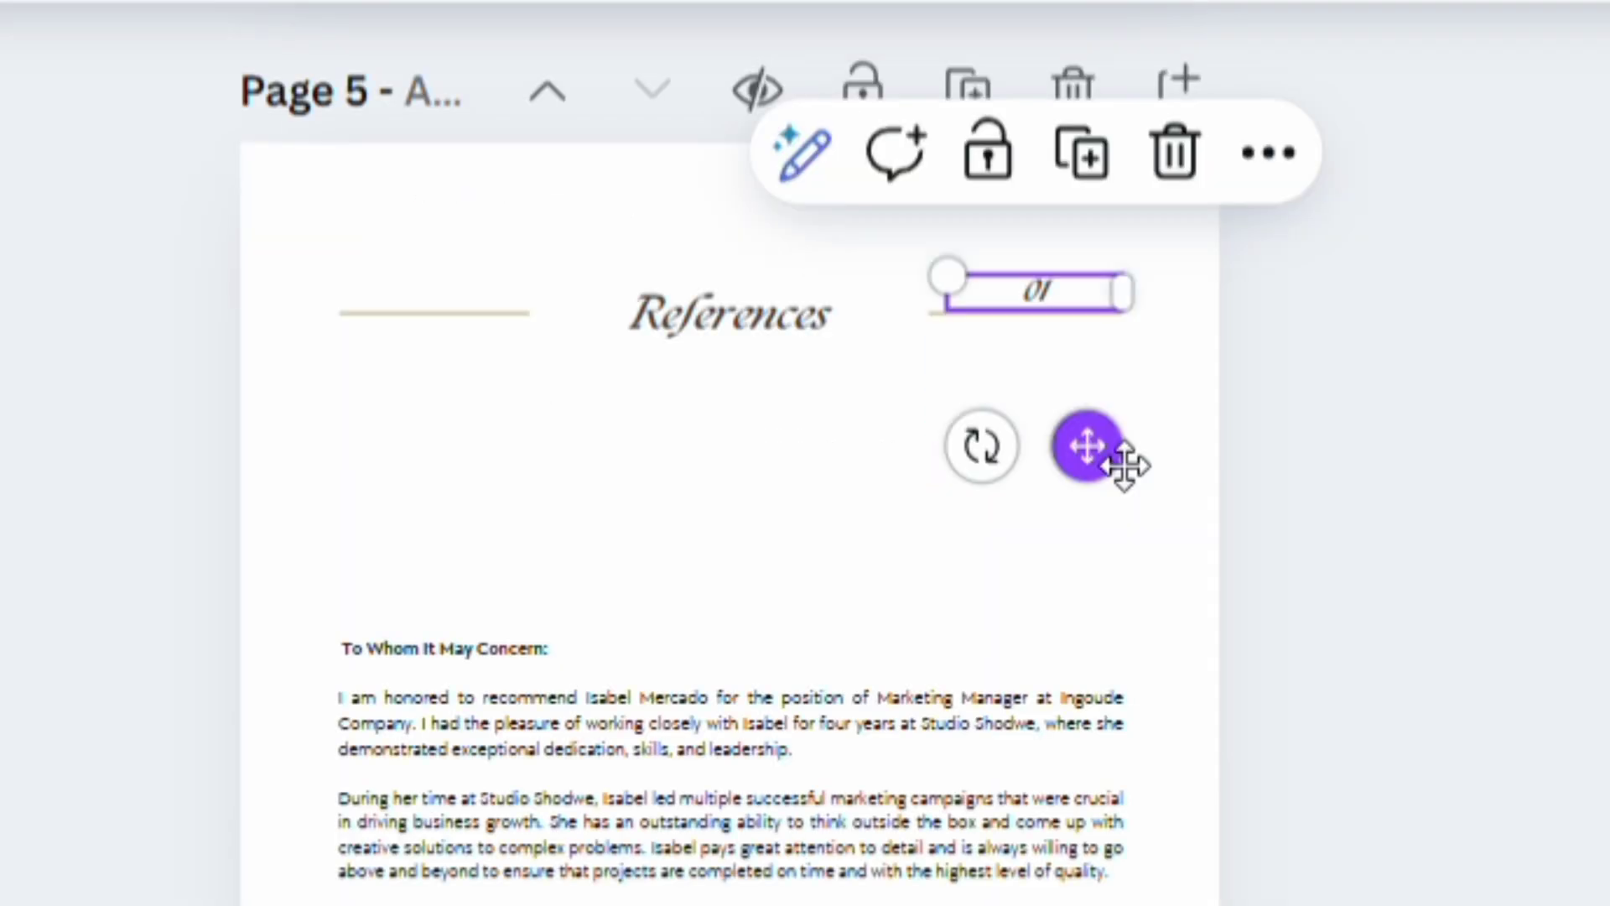
Copy the "01" page number to page 4 and place it on the short gold line above the CHAPTER 1 heading.
scroll(1049, 450, up, 15)
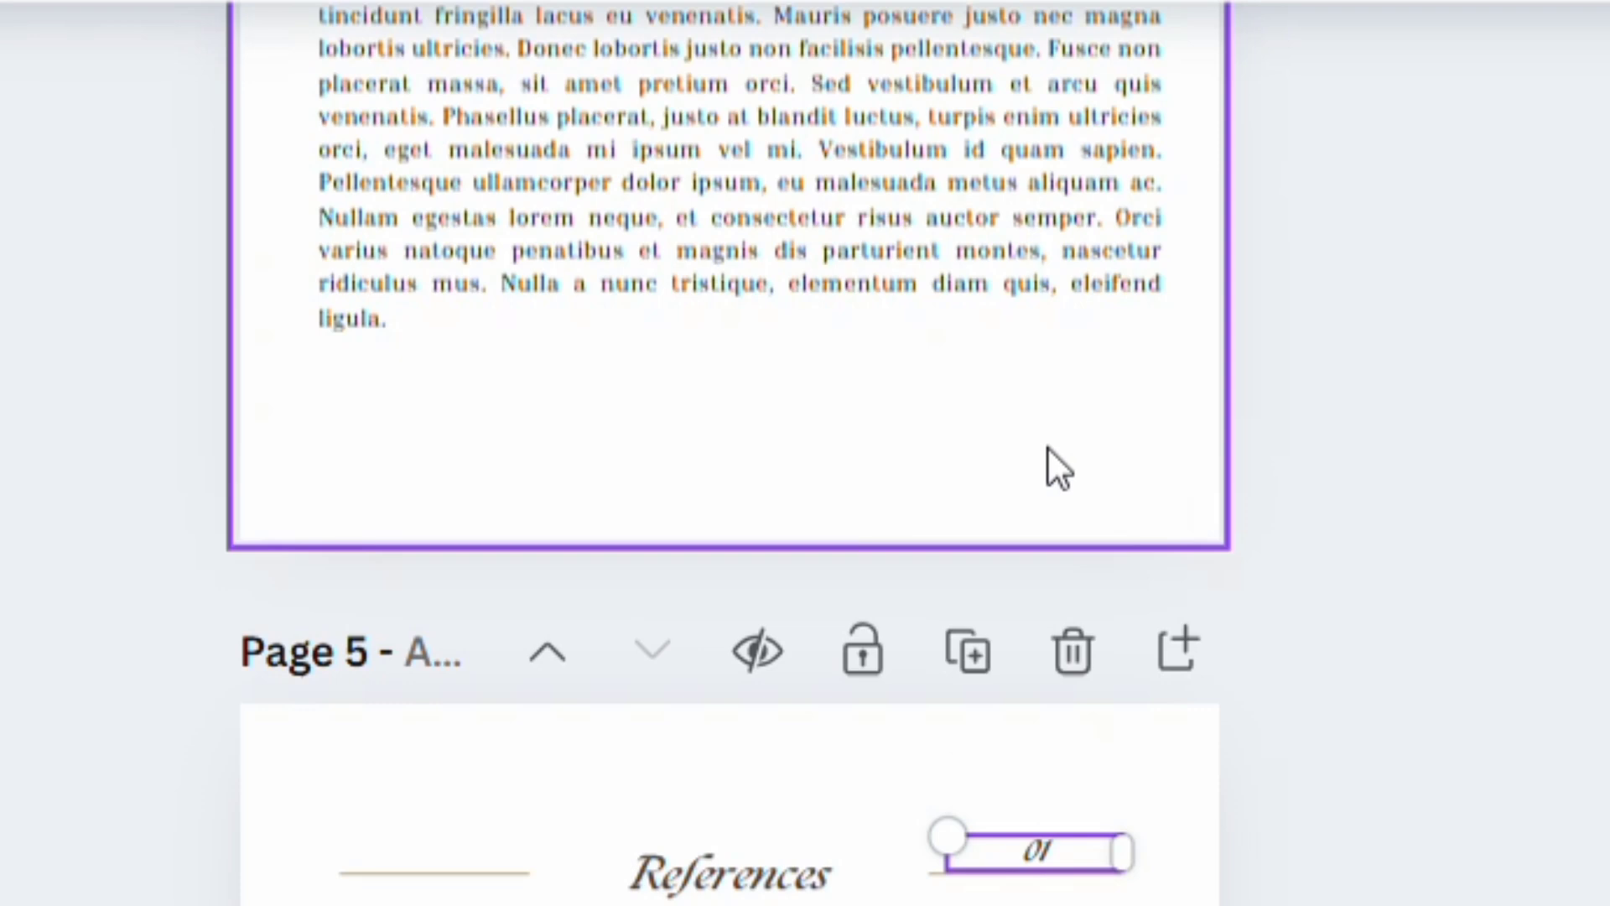
scroll(1045, 447, up, 3)
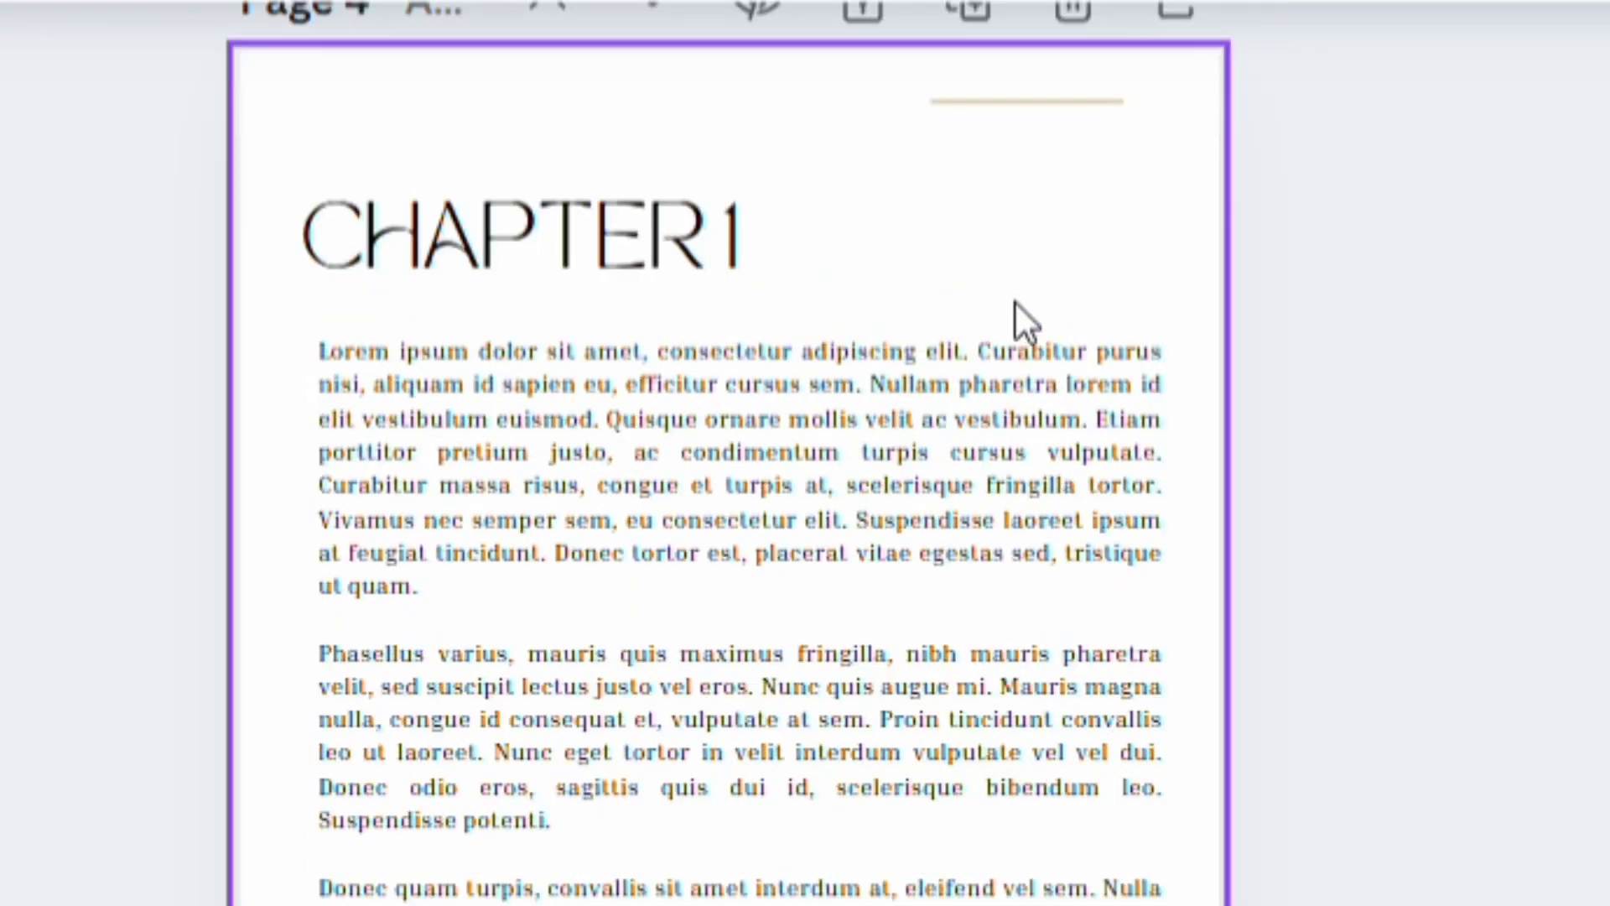
scroll(1014, 304, up, 3)
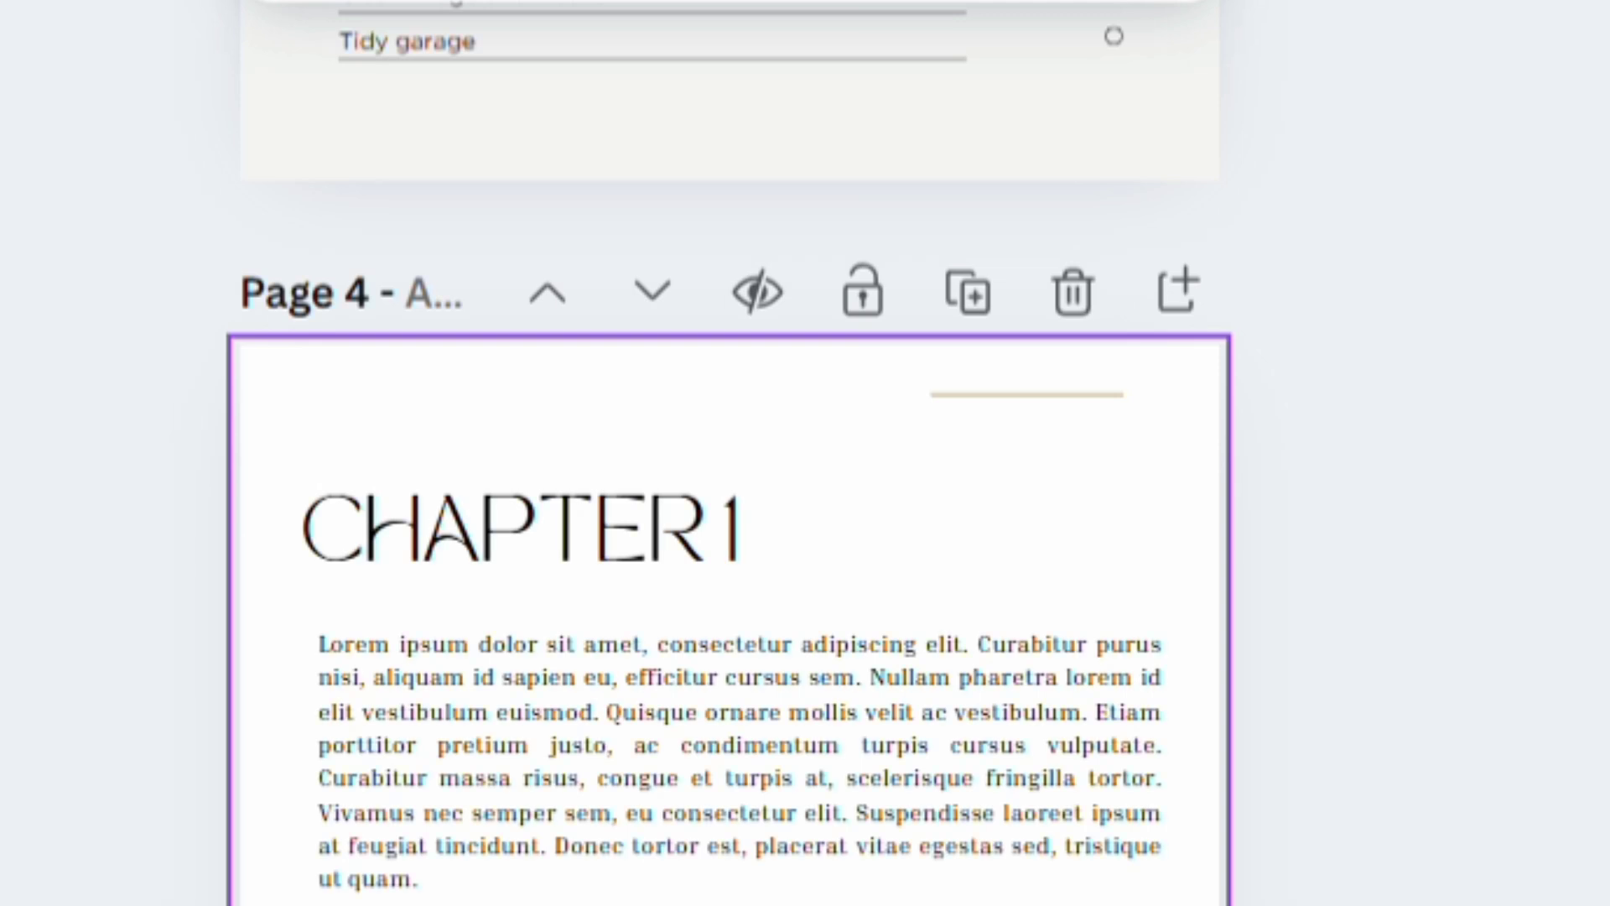
click(989, 489)
drag(988, 491, 1010, 379)
Paste the "01" page number onto page 2 and place it just above the gold line over the portrait photo.
scroll(1048, 361, up, 3)
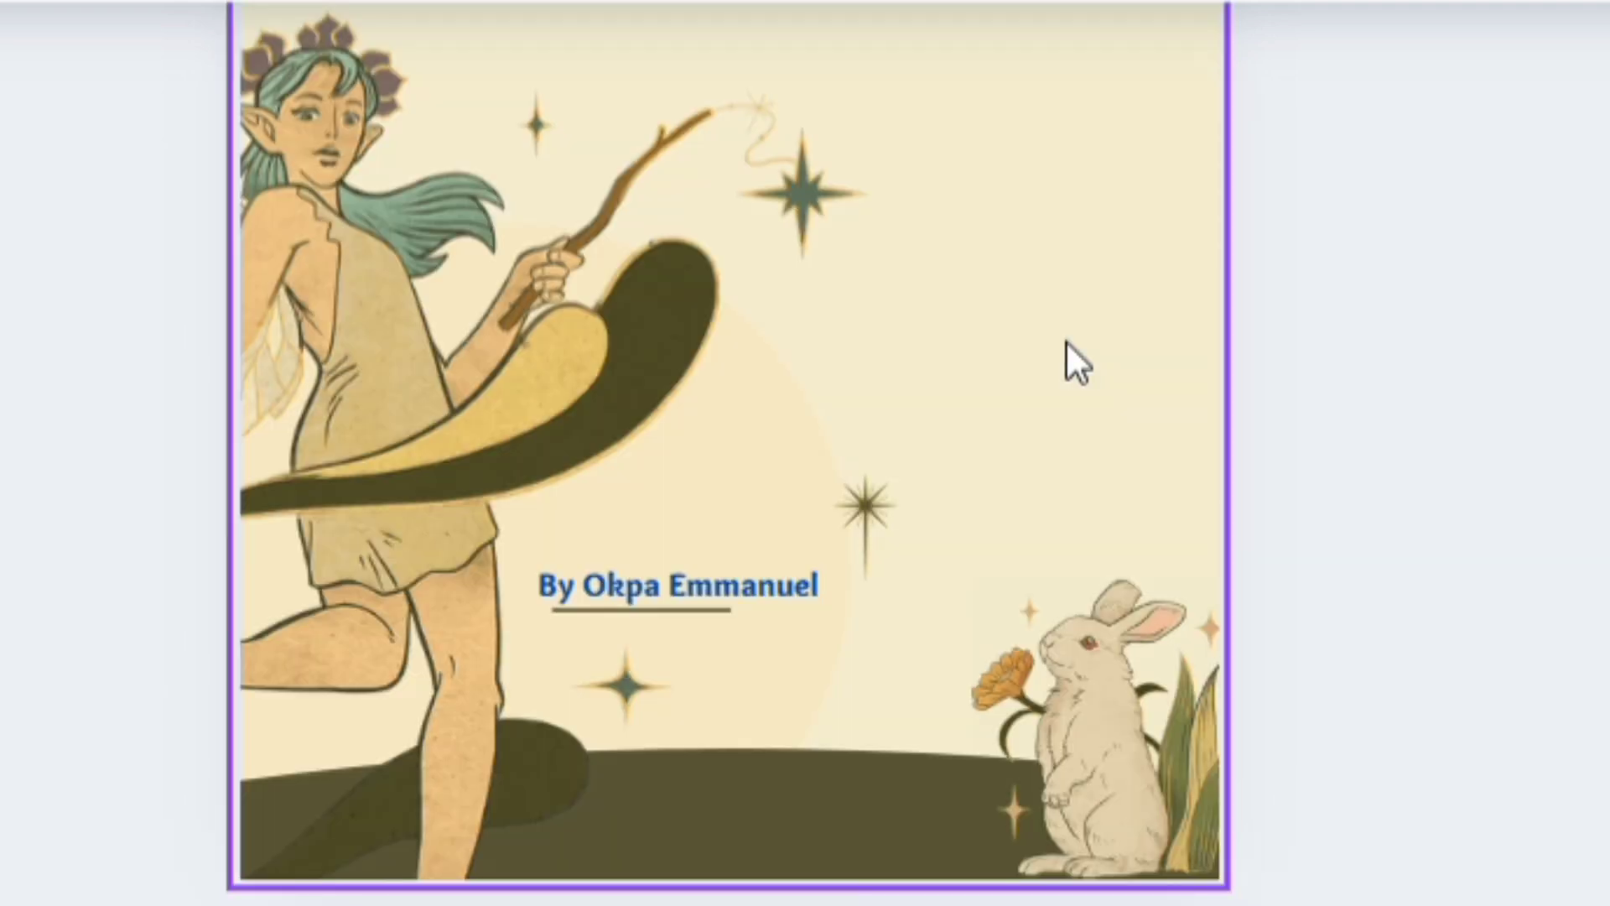
scroll(1067, 344, up, 5)
scroll(1049, 495, down, 8)
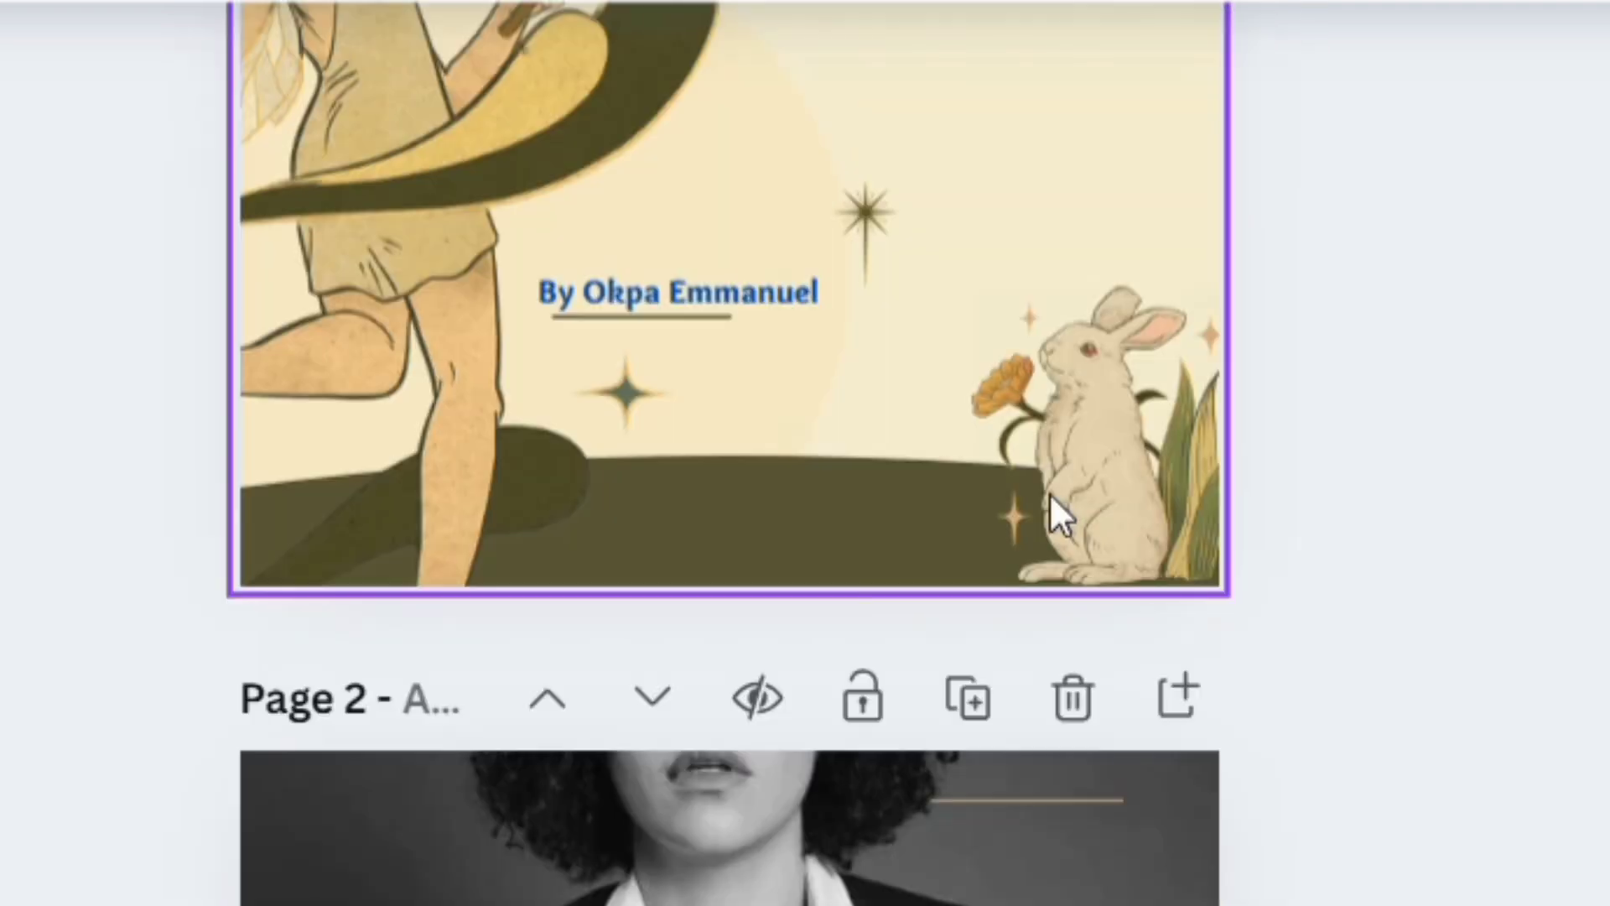
click(1054, 830)
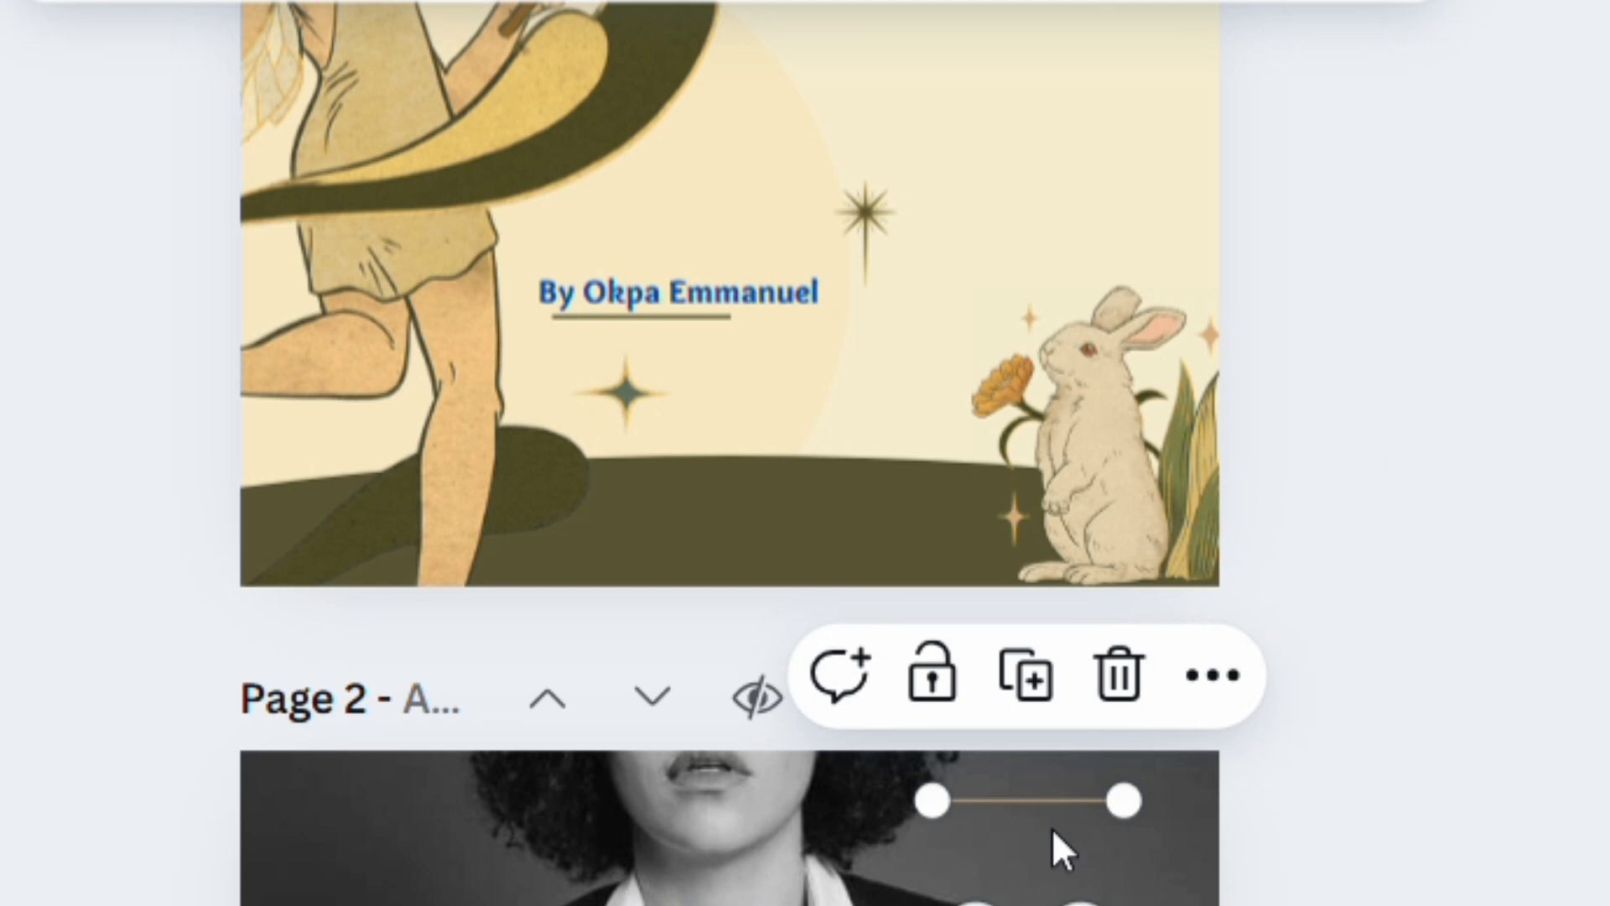
click(1053, 829)
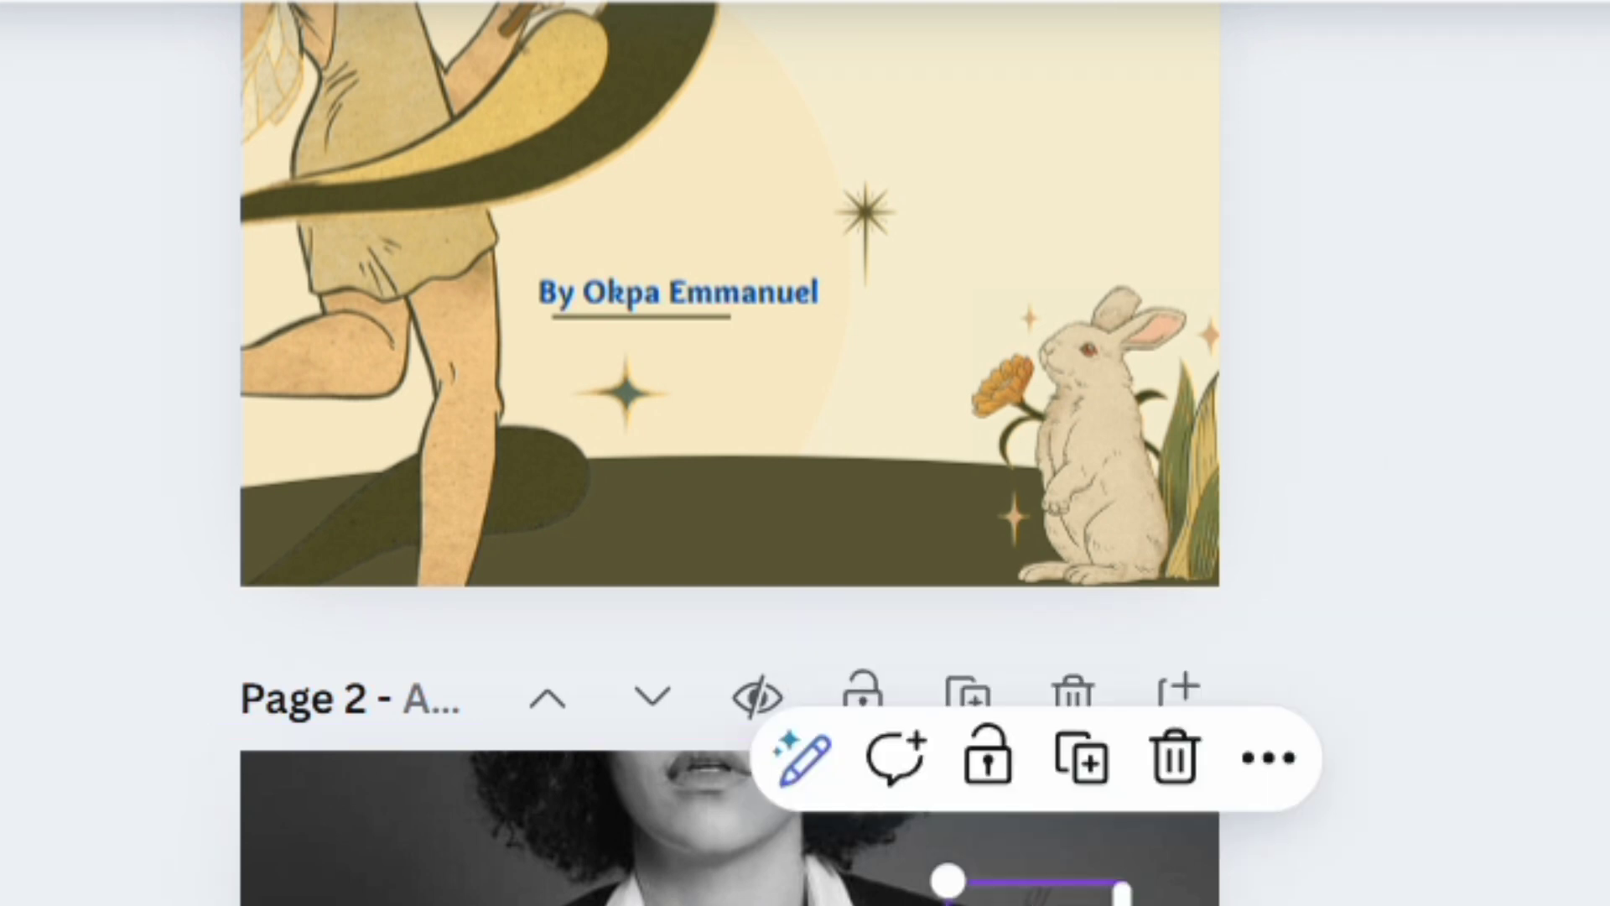
drag(1034, 900, 1034, 783)
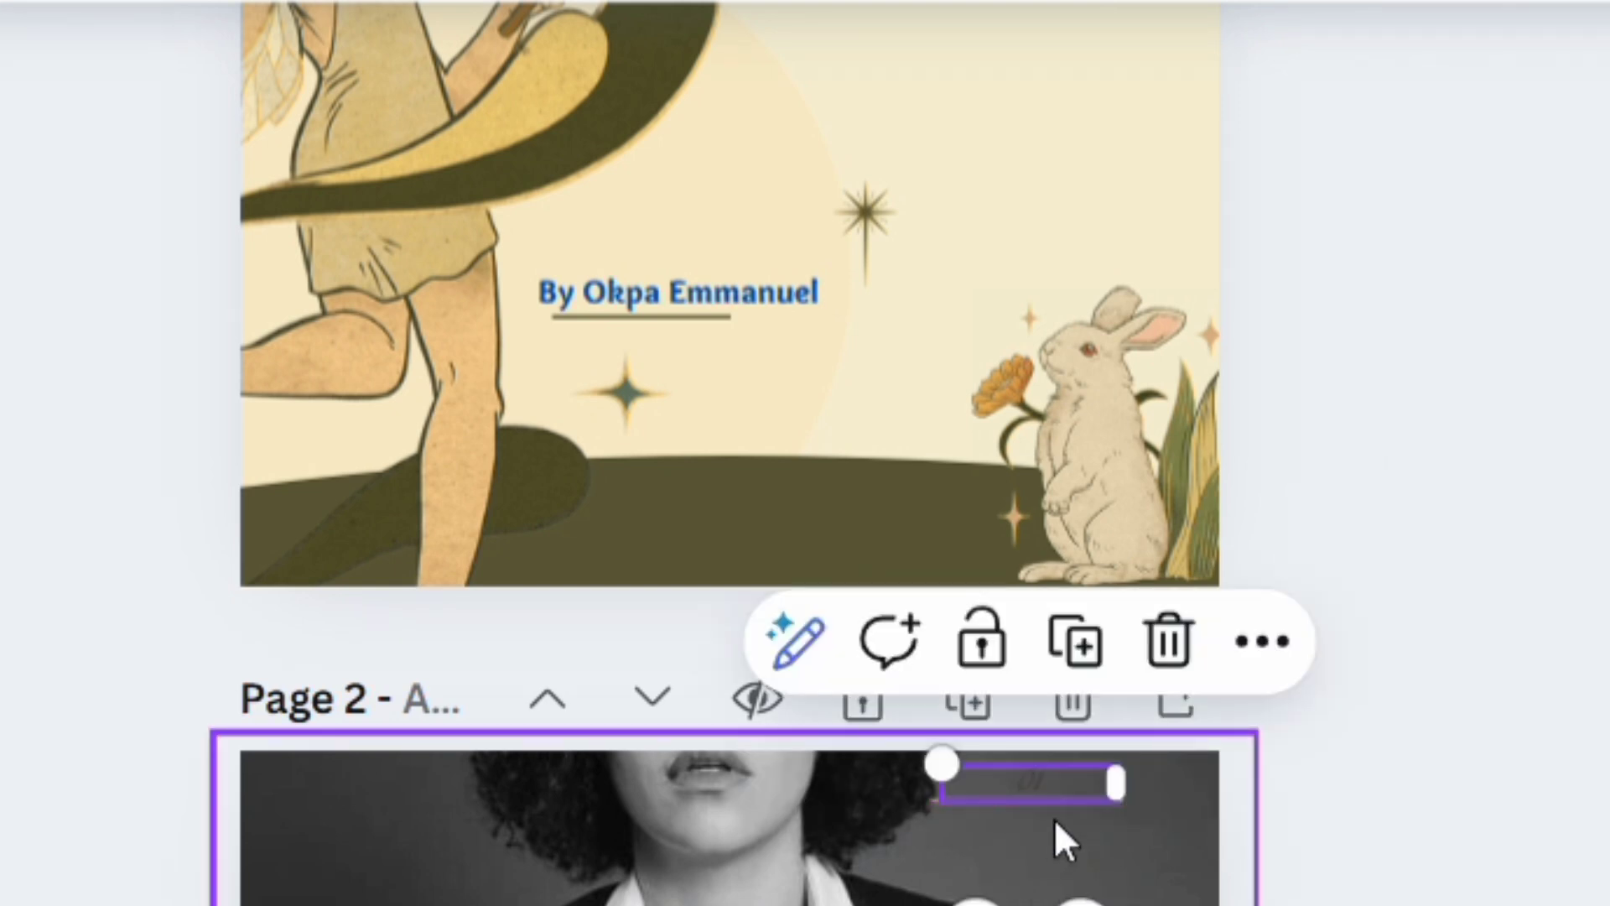
Replace the page number on page 2 with "01" in white text.
double_click(1073, 812)
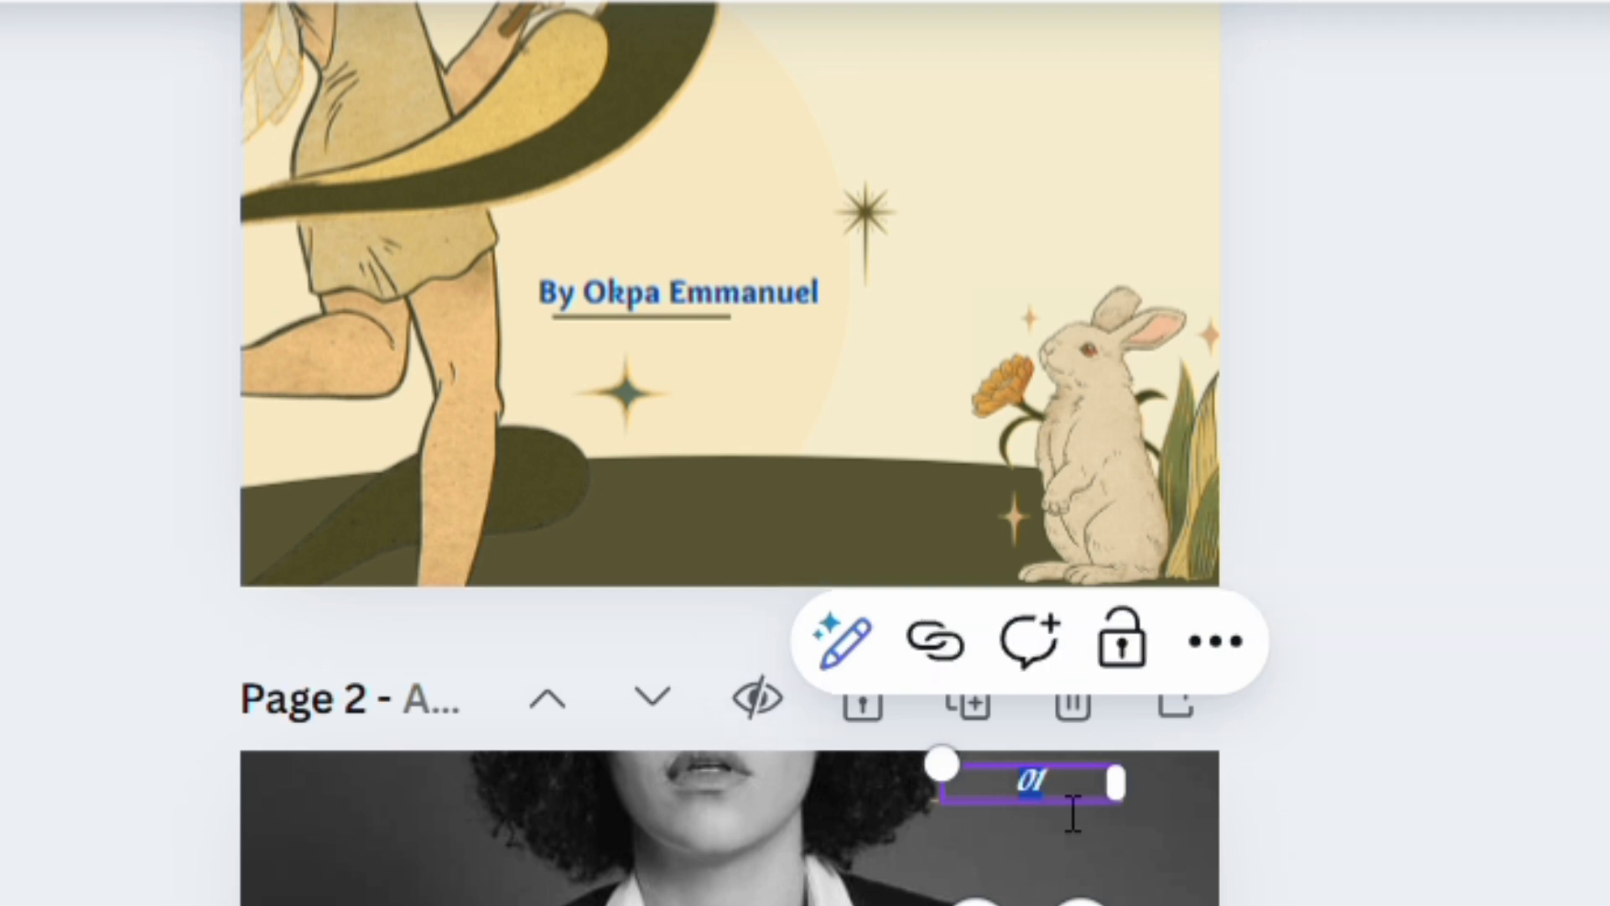
key(BackSpace)
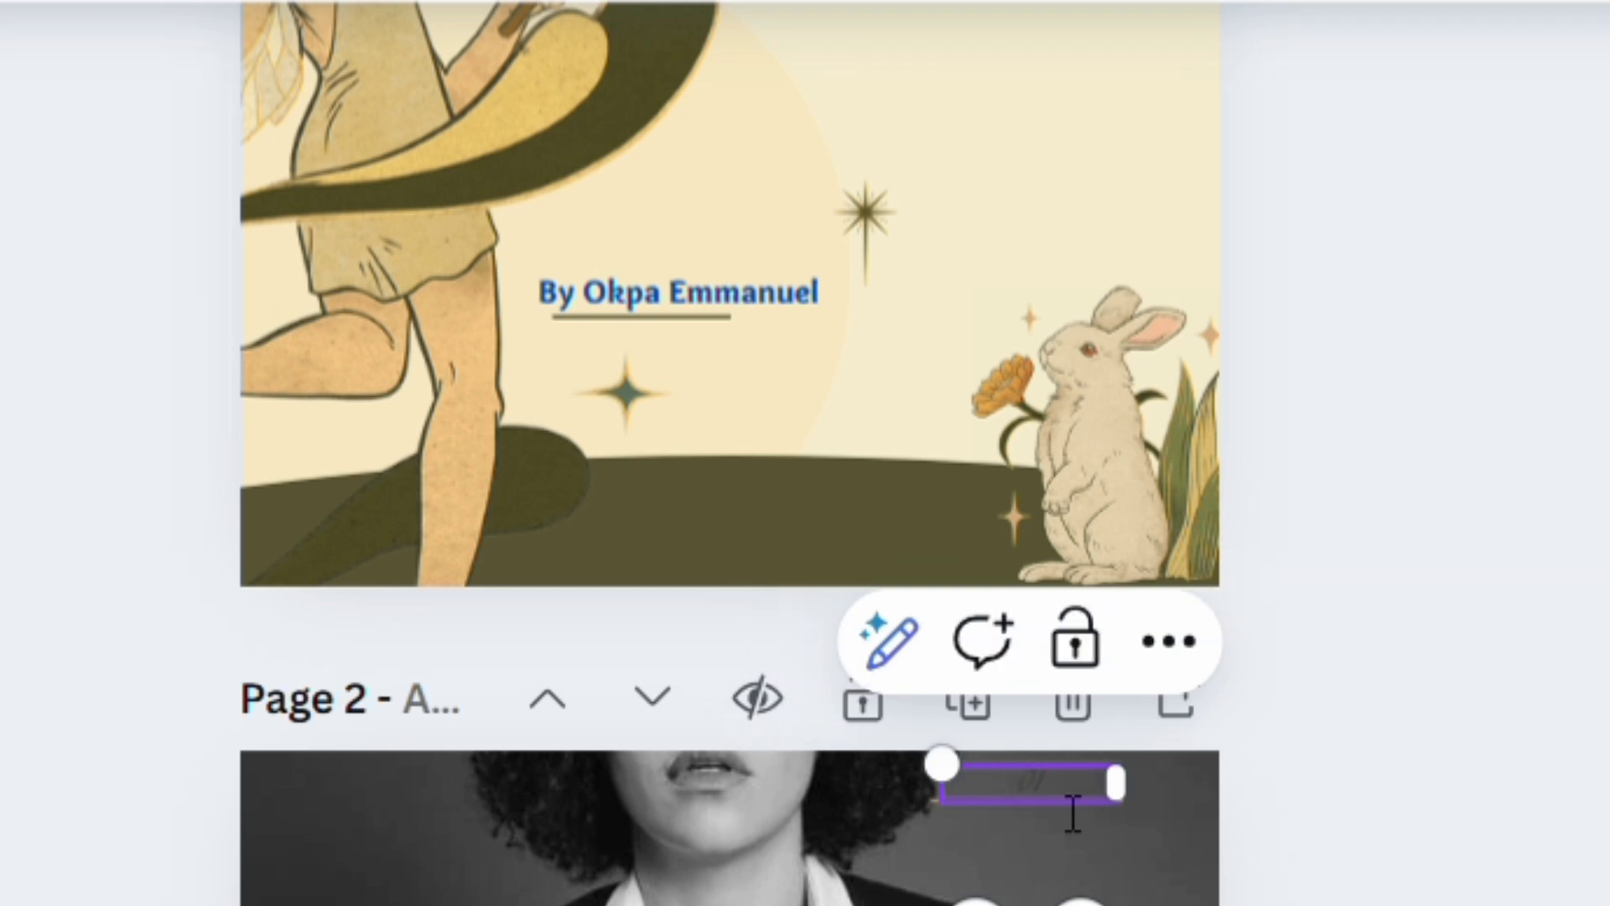
key(ctrl+z)
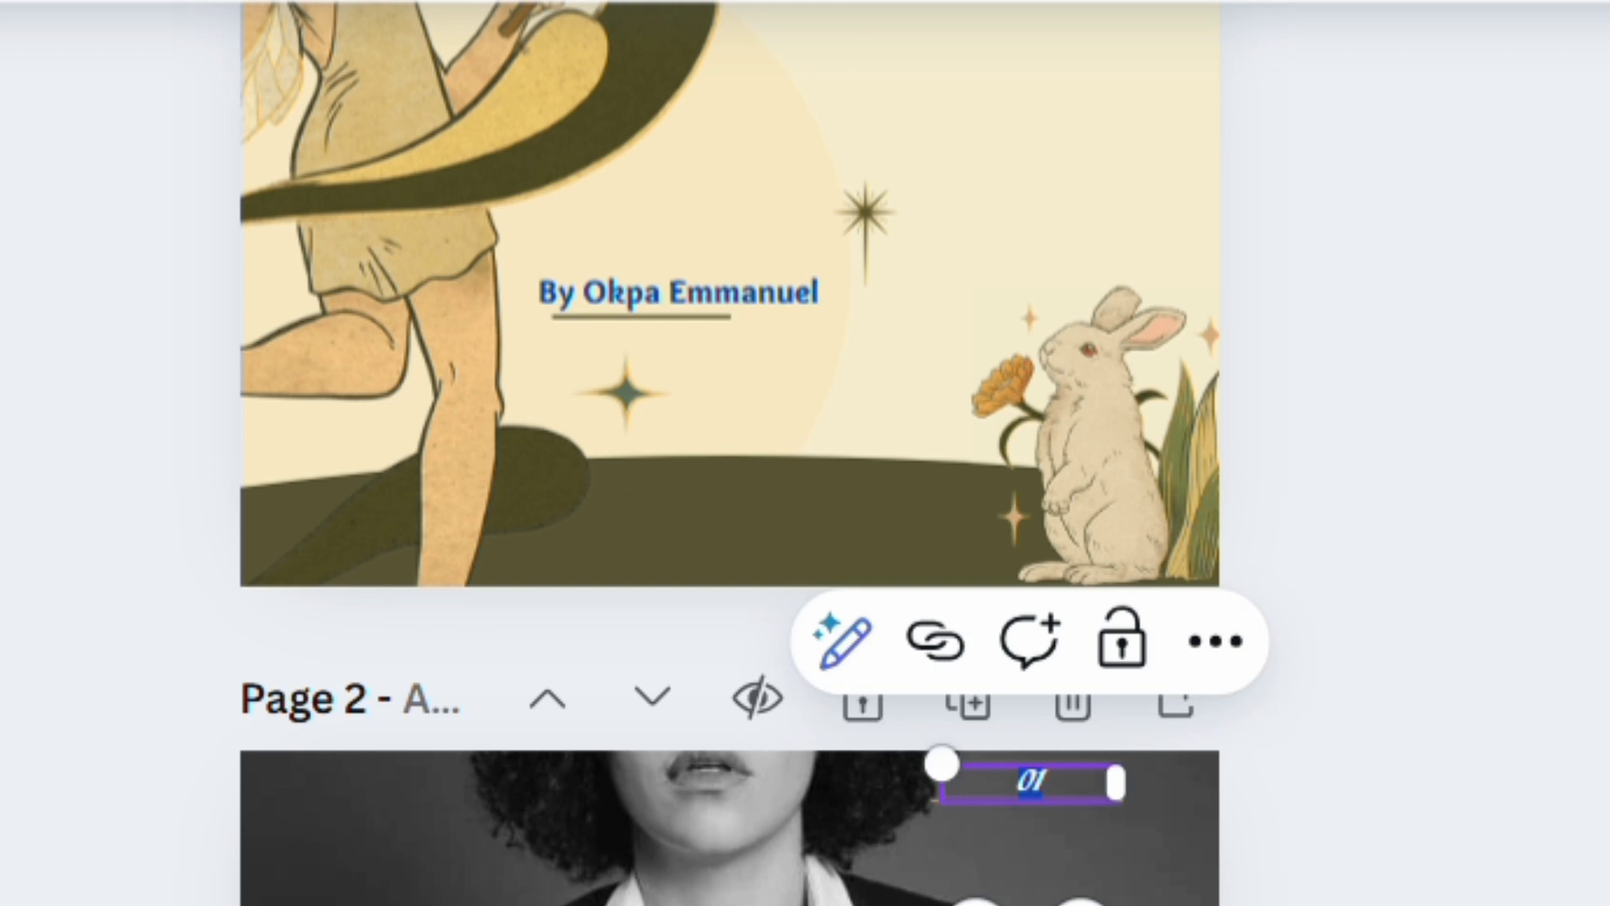
key(BackSpace)
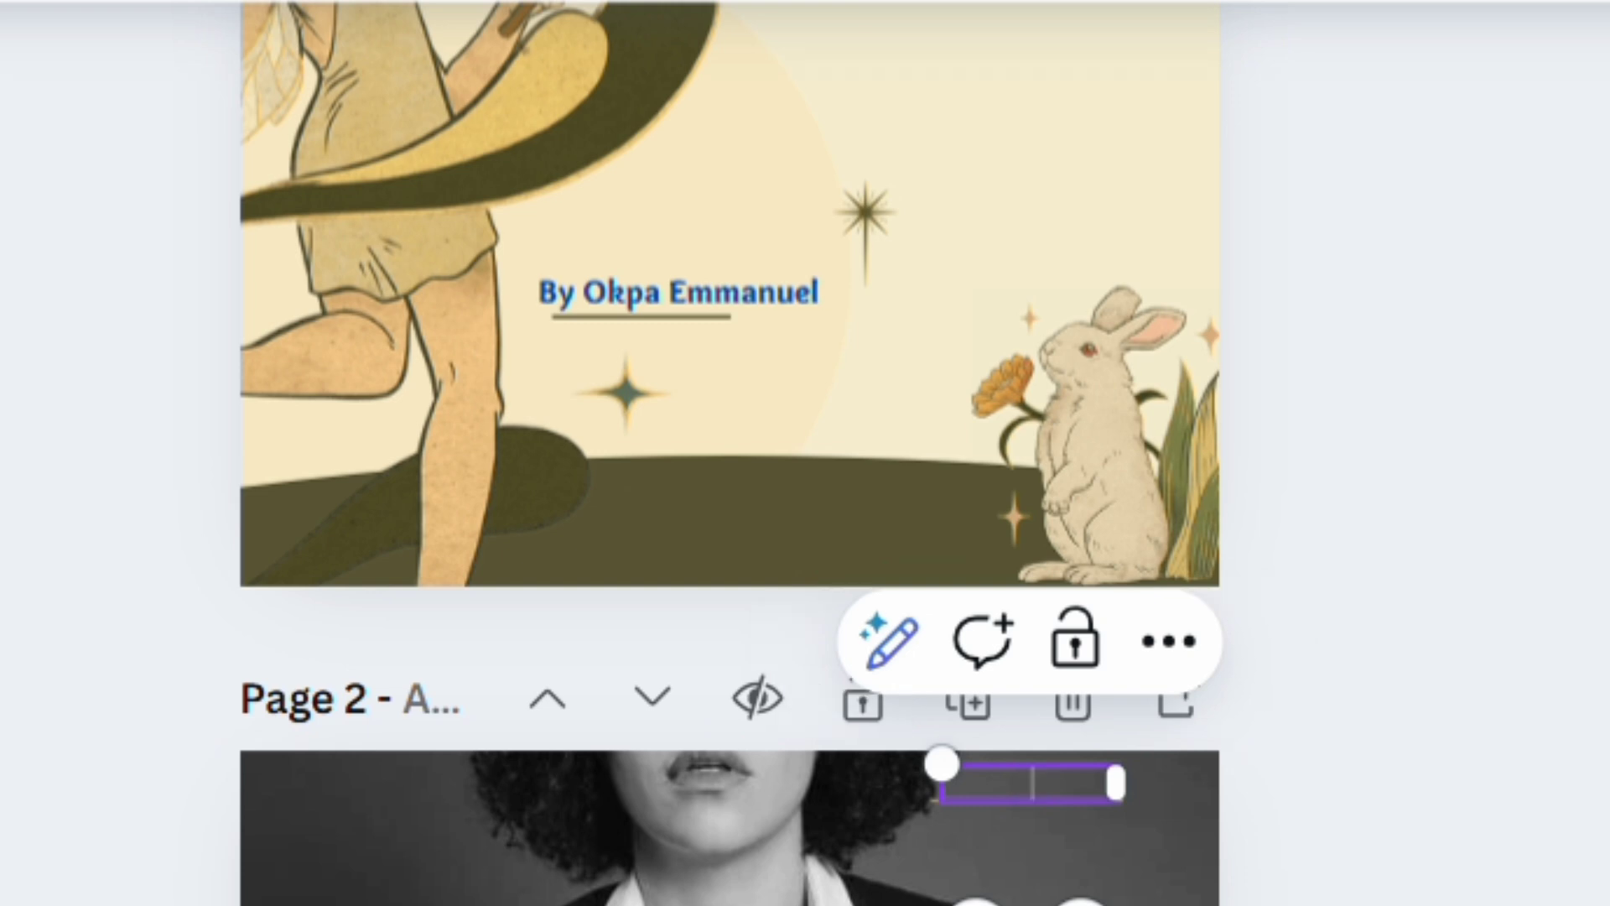
text(01)
key(Escape)
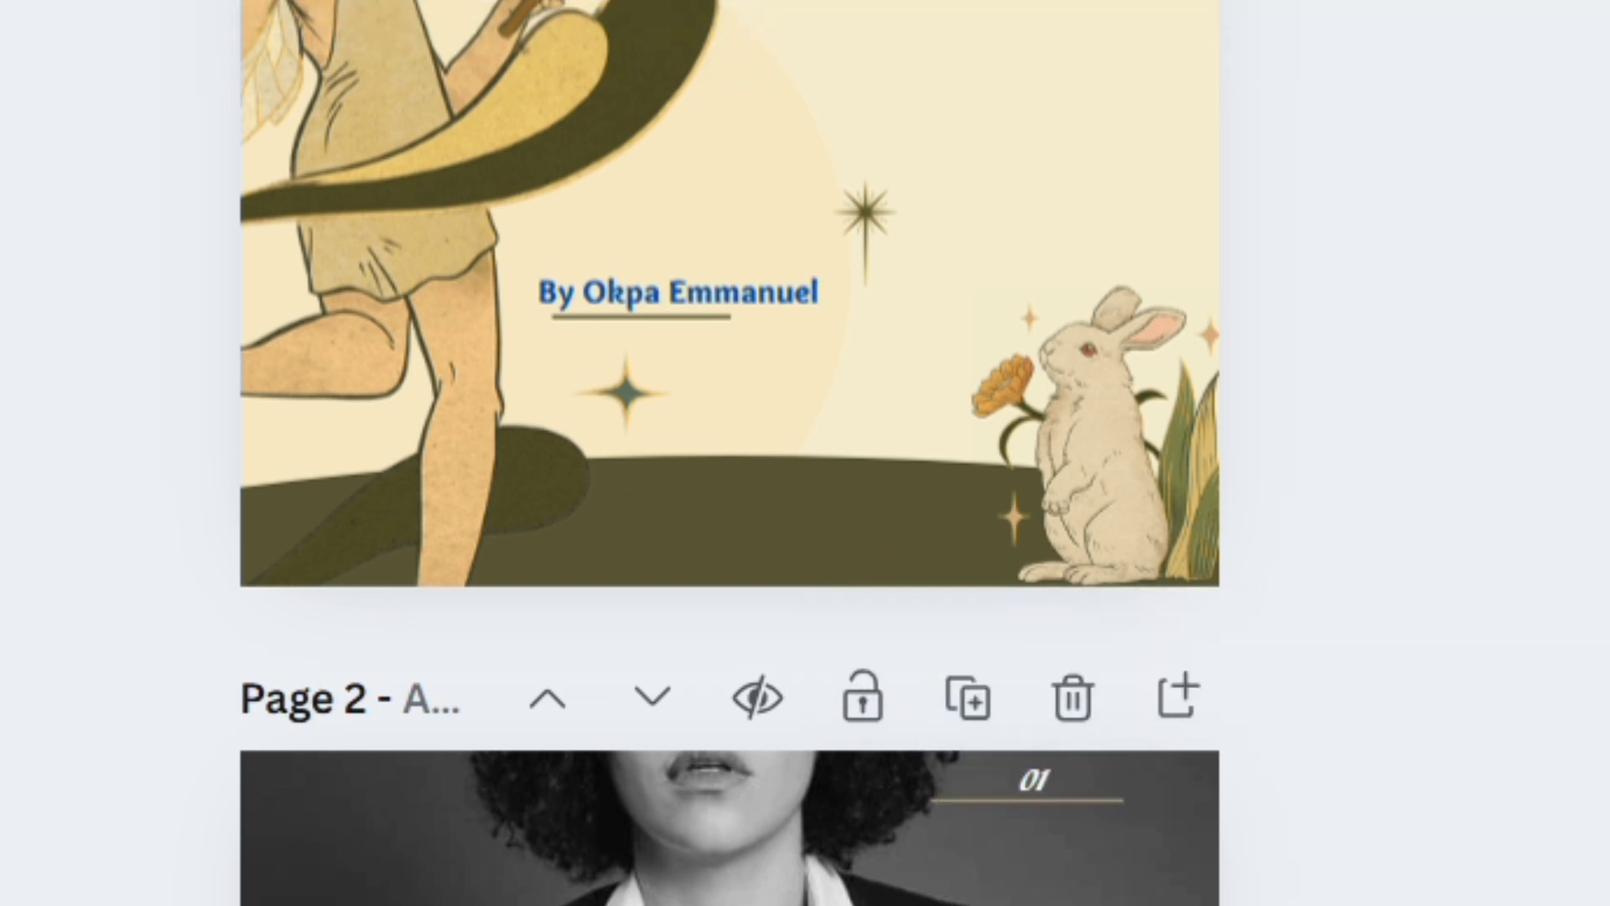
Paste the page number onto page 3, change it to "02" and place it above the gold line over Cleaning Checklist.
scroll(729, 453, down, 2)
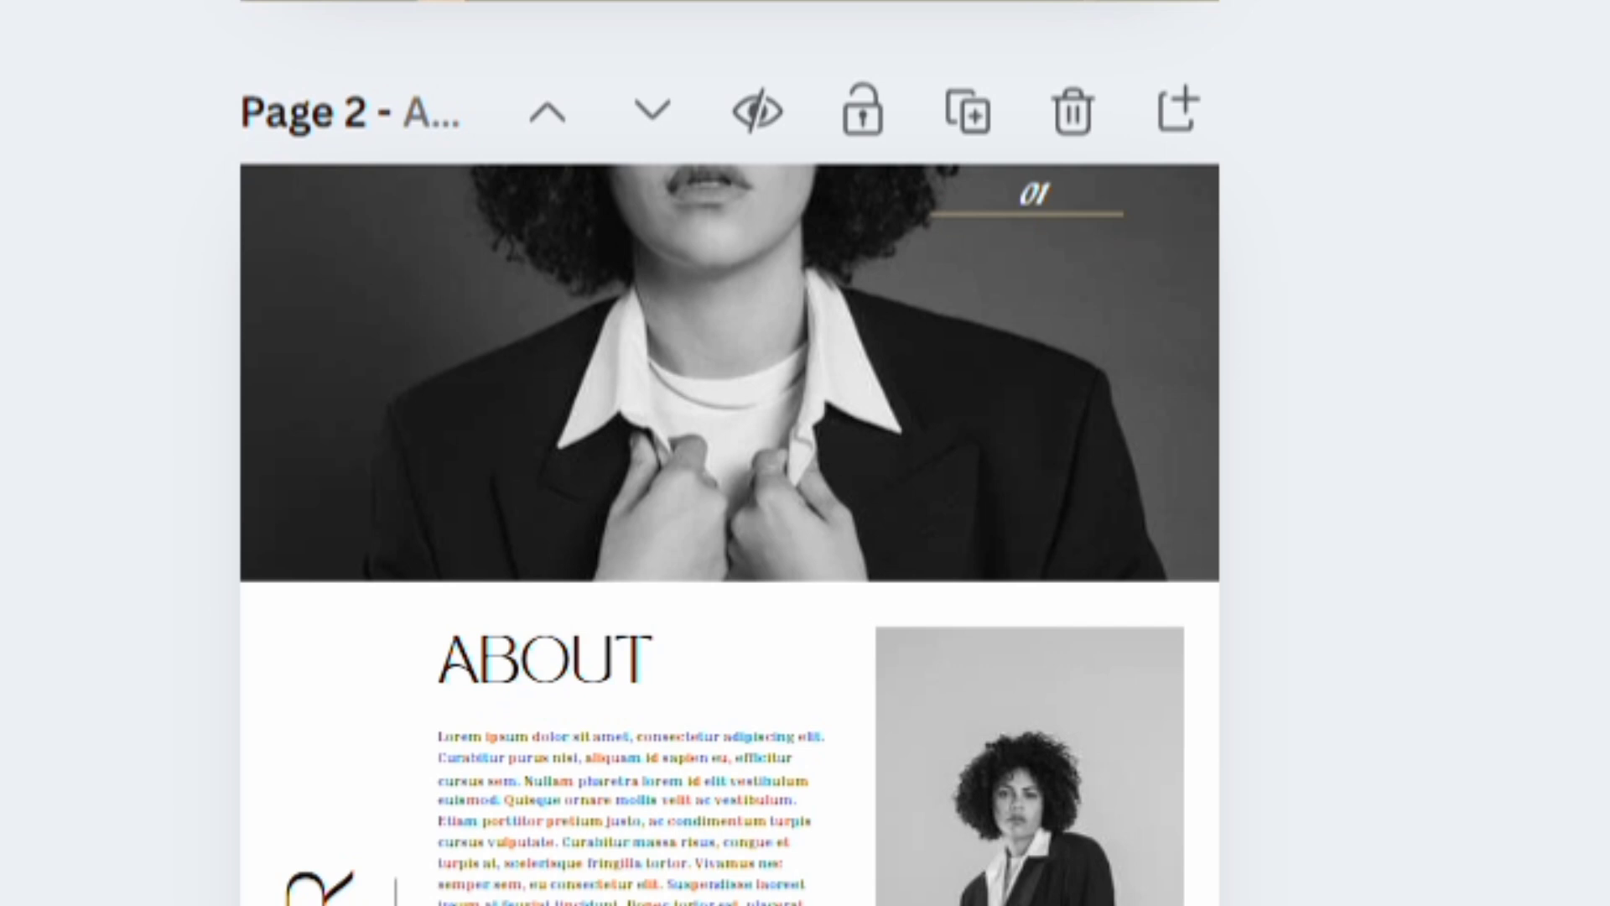
scroll(1054, 489, down, 8)
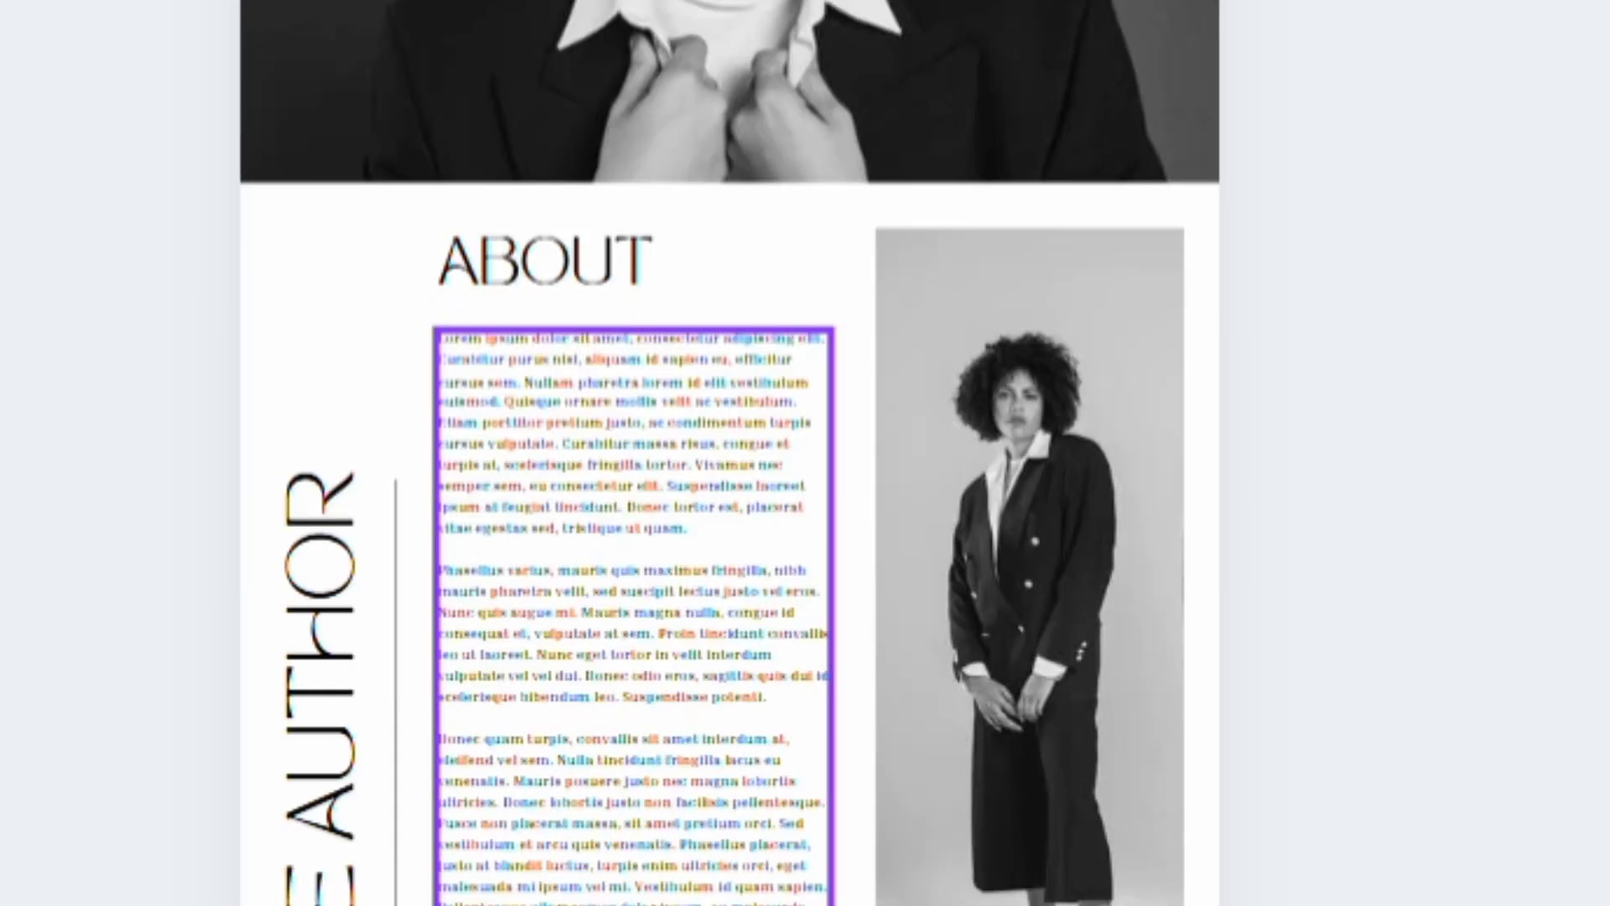
scroll(1055, 271, down, 5)
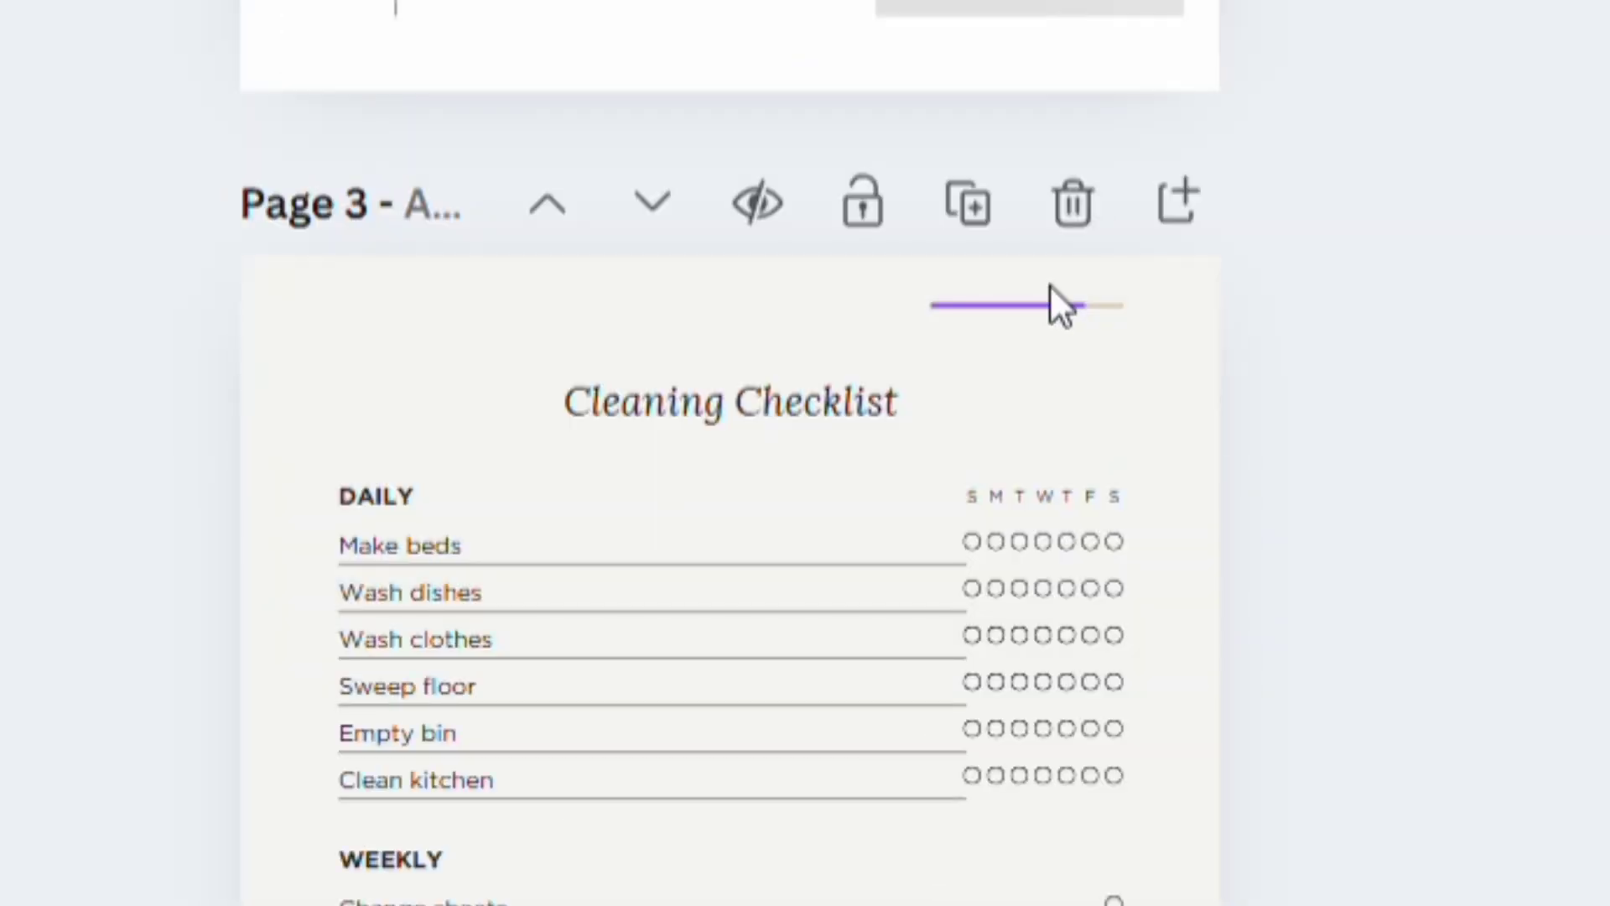
click(1058, 307)
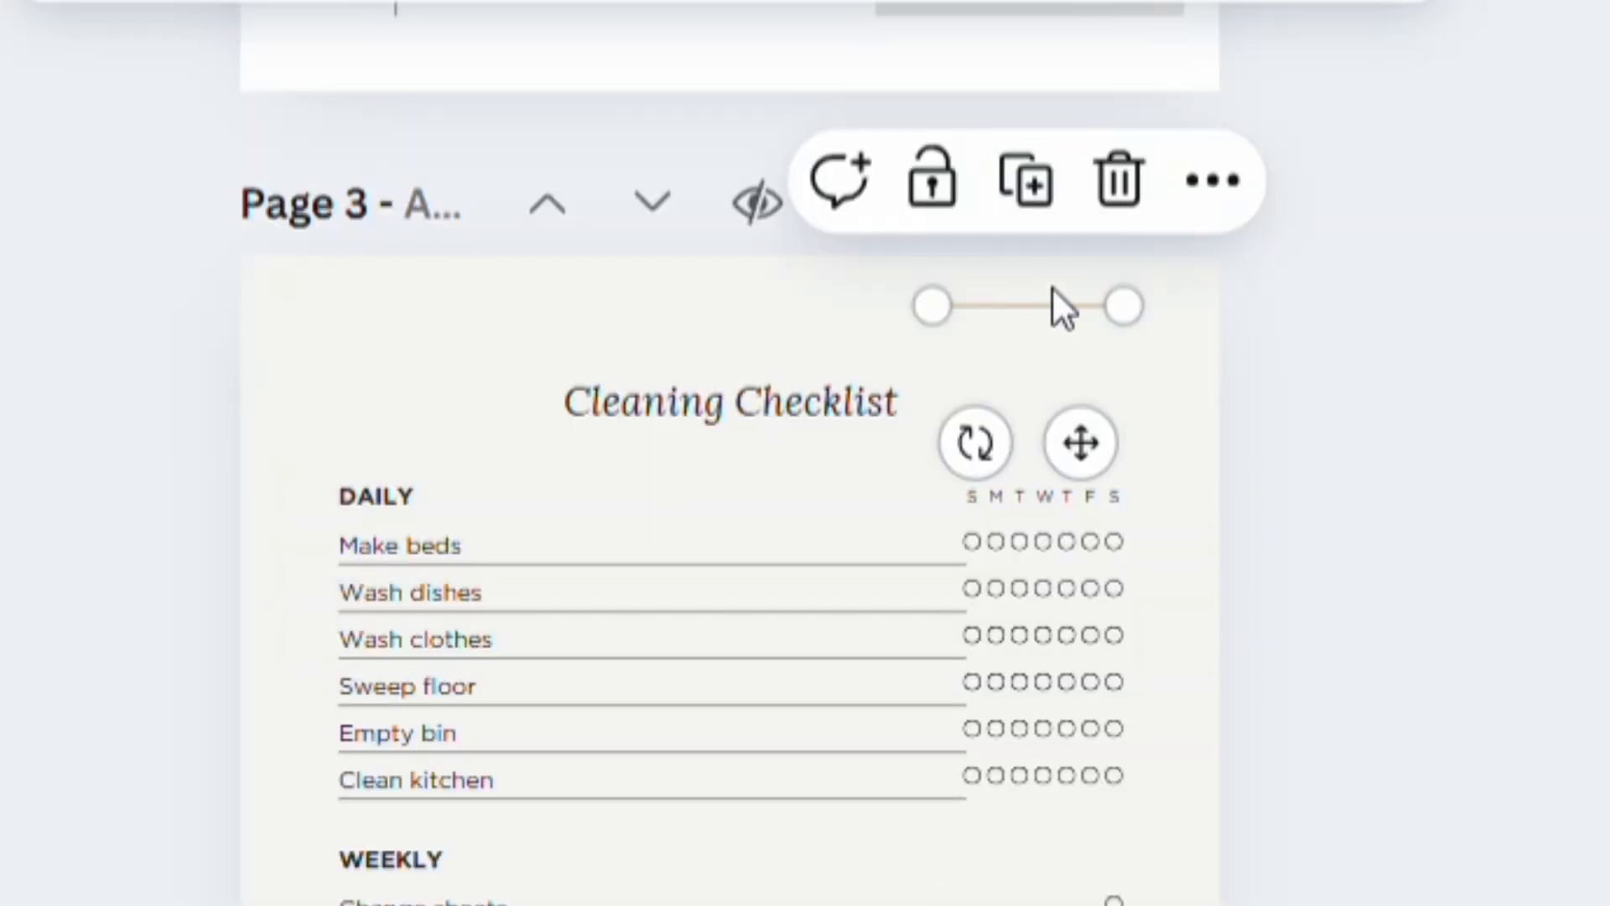
double_click(1057, 406)
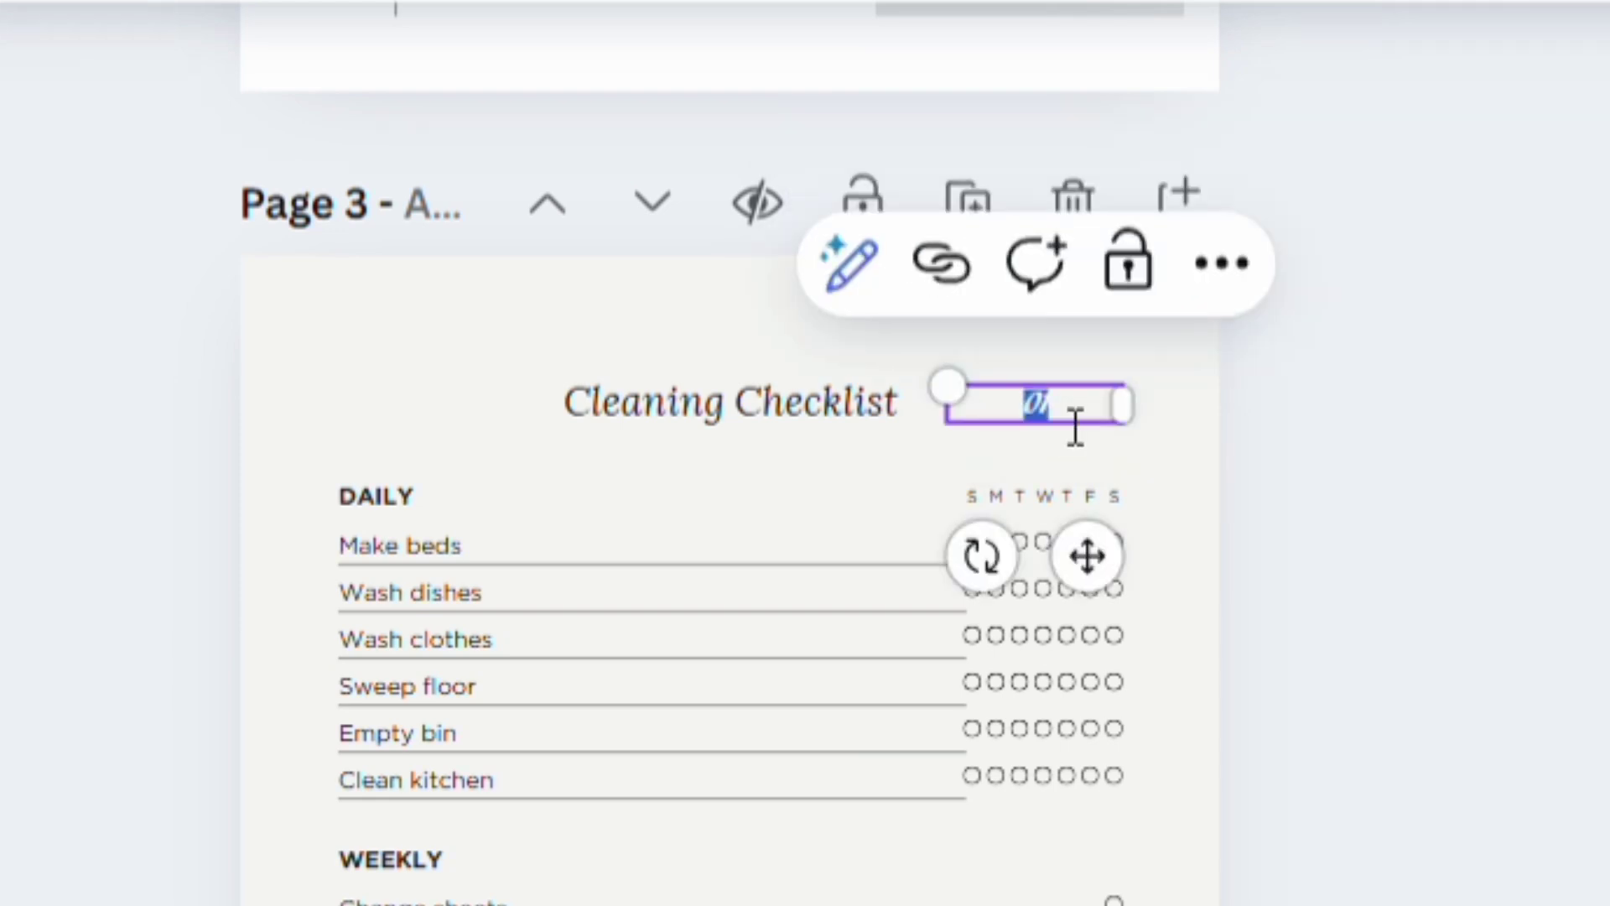
click(1075, 424)
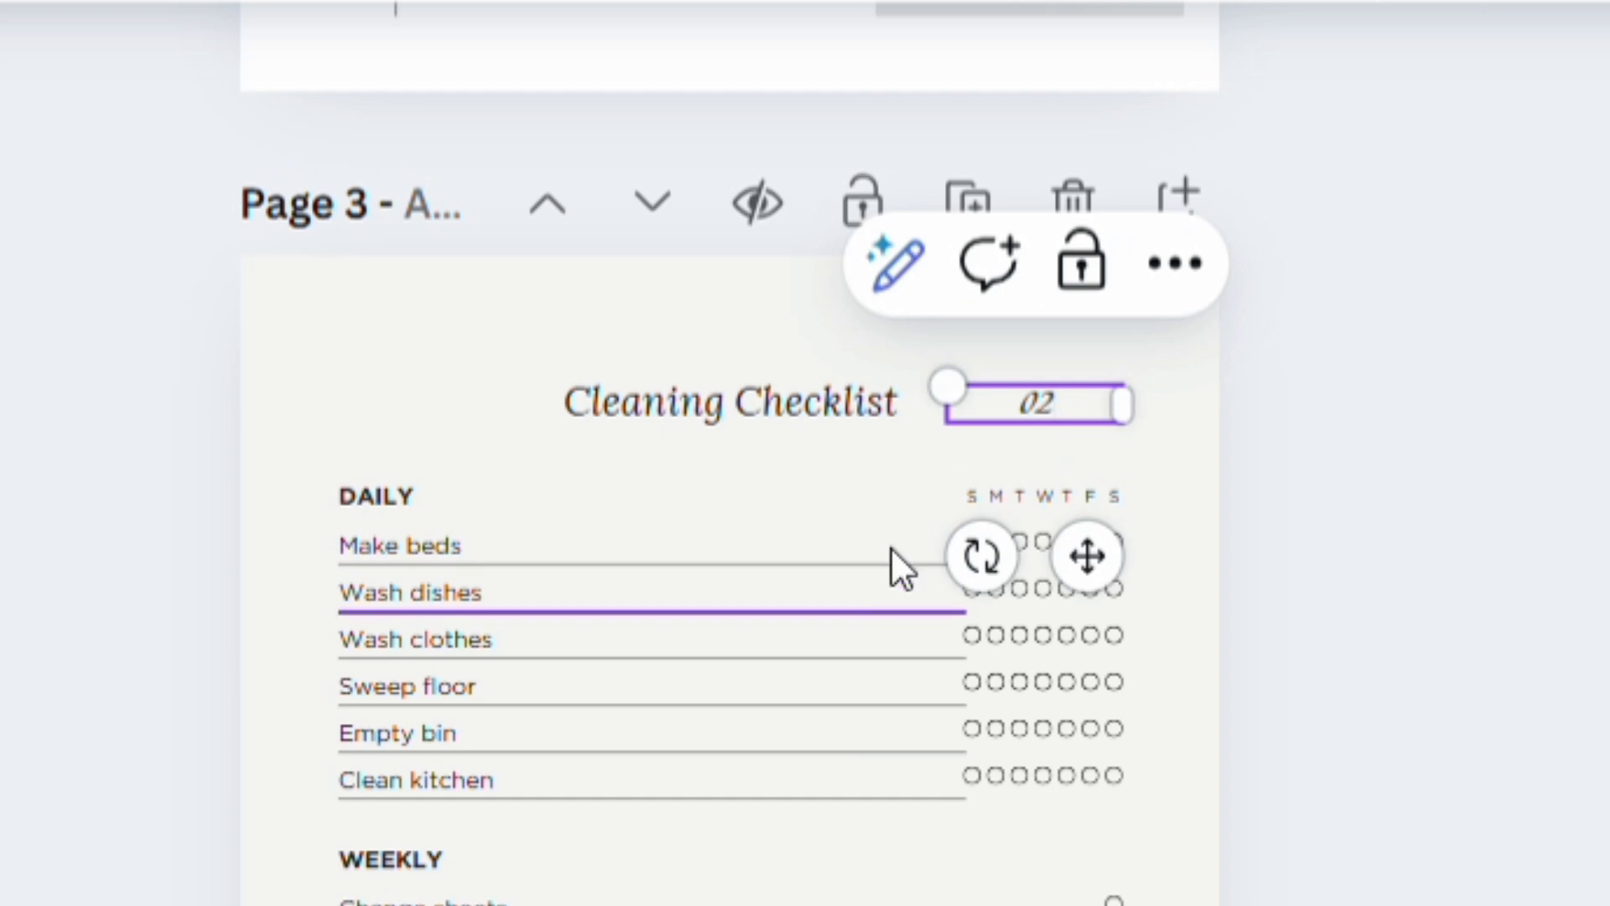
drag(1118, 546, 1121, 470)
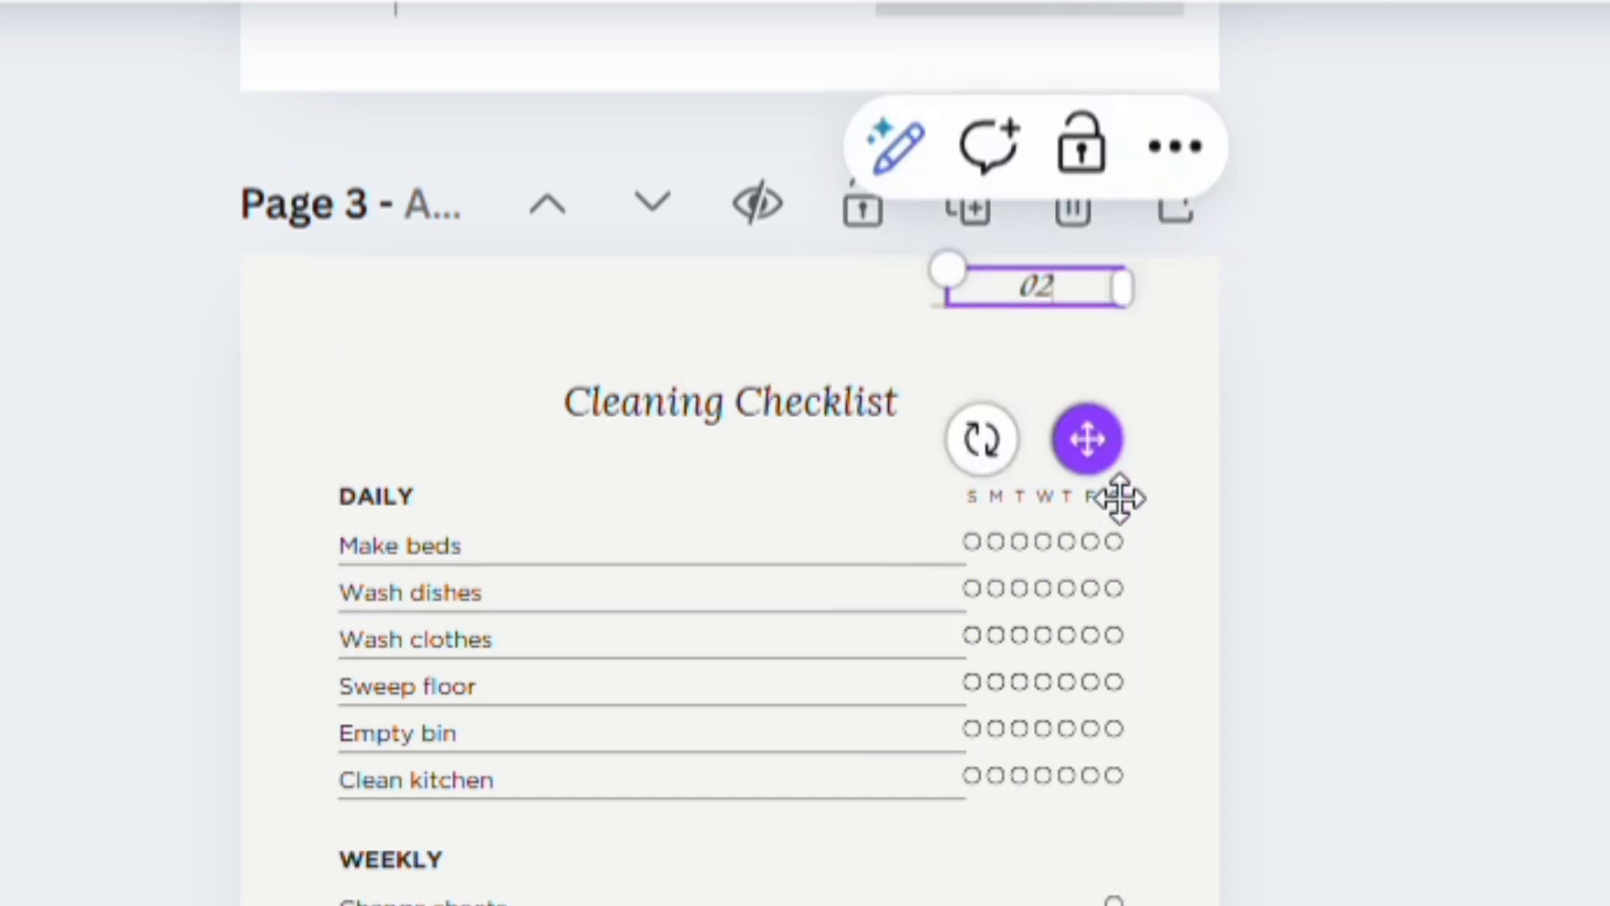
Change the page number above the CHAPTER 1 heading on page 4 to "03".
scroll(1039, 577, down, 15)
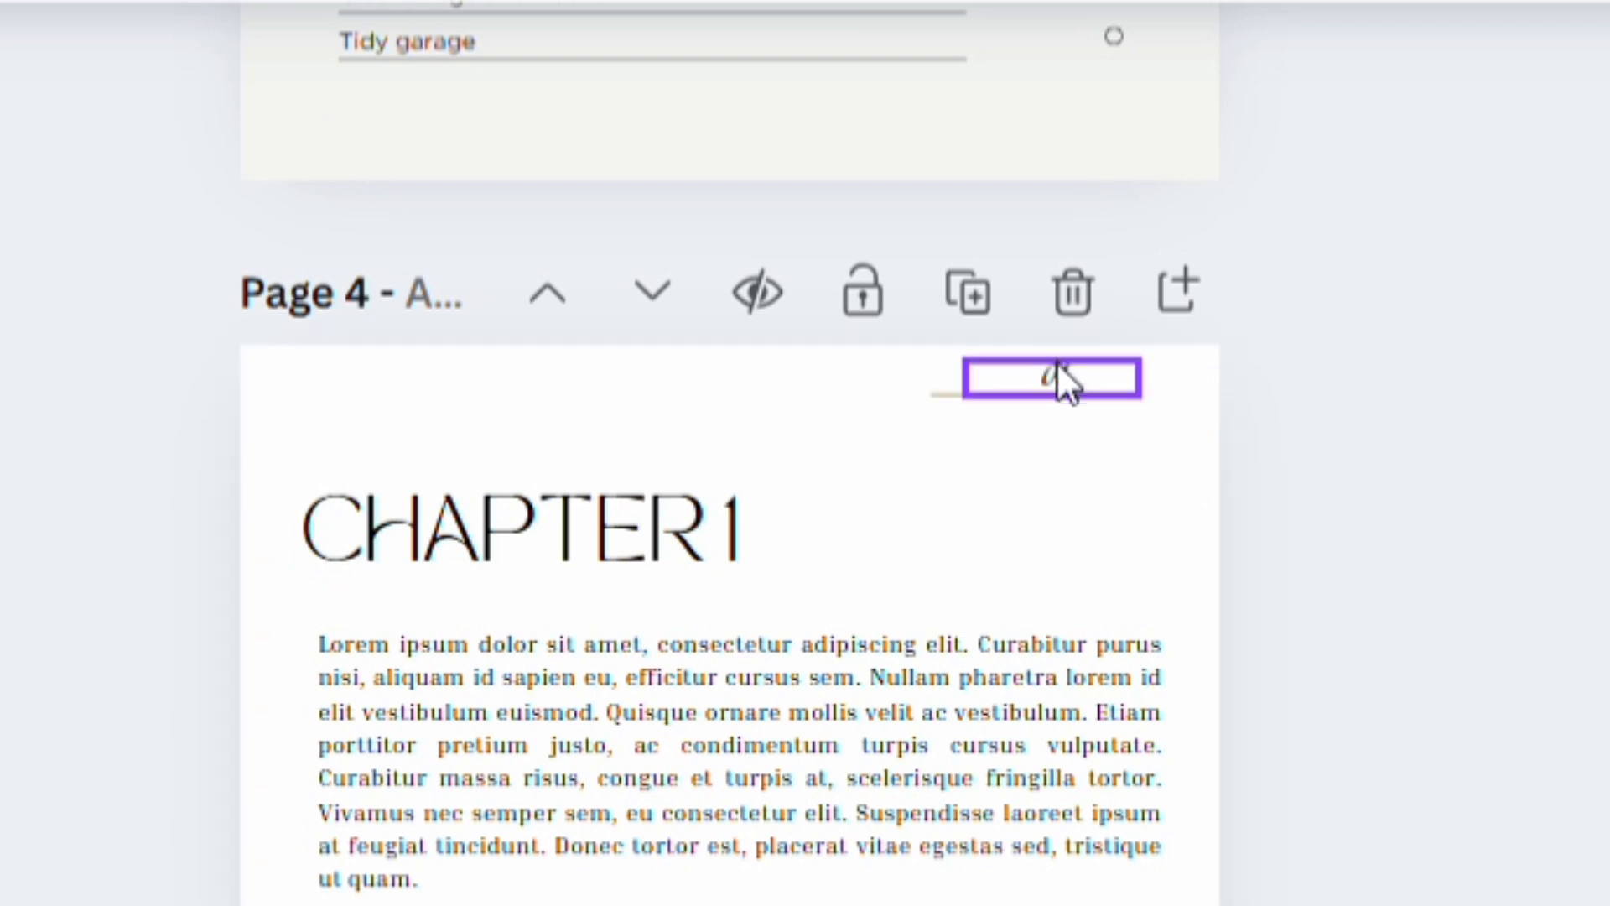
click(1079, 391)
click(1082, 394)
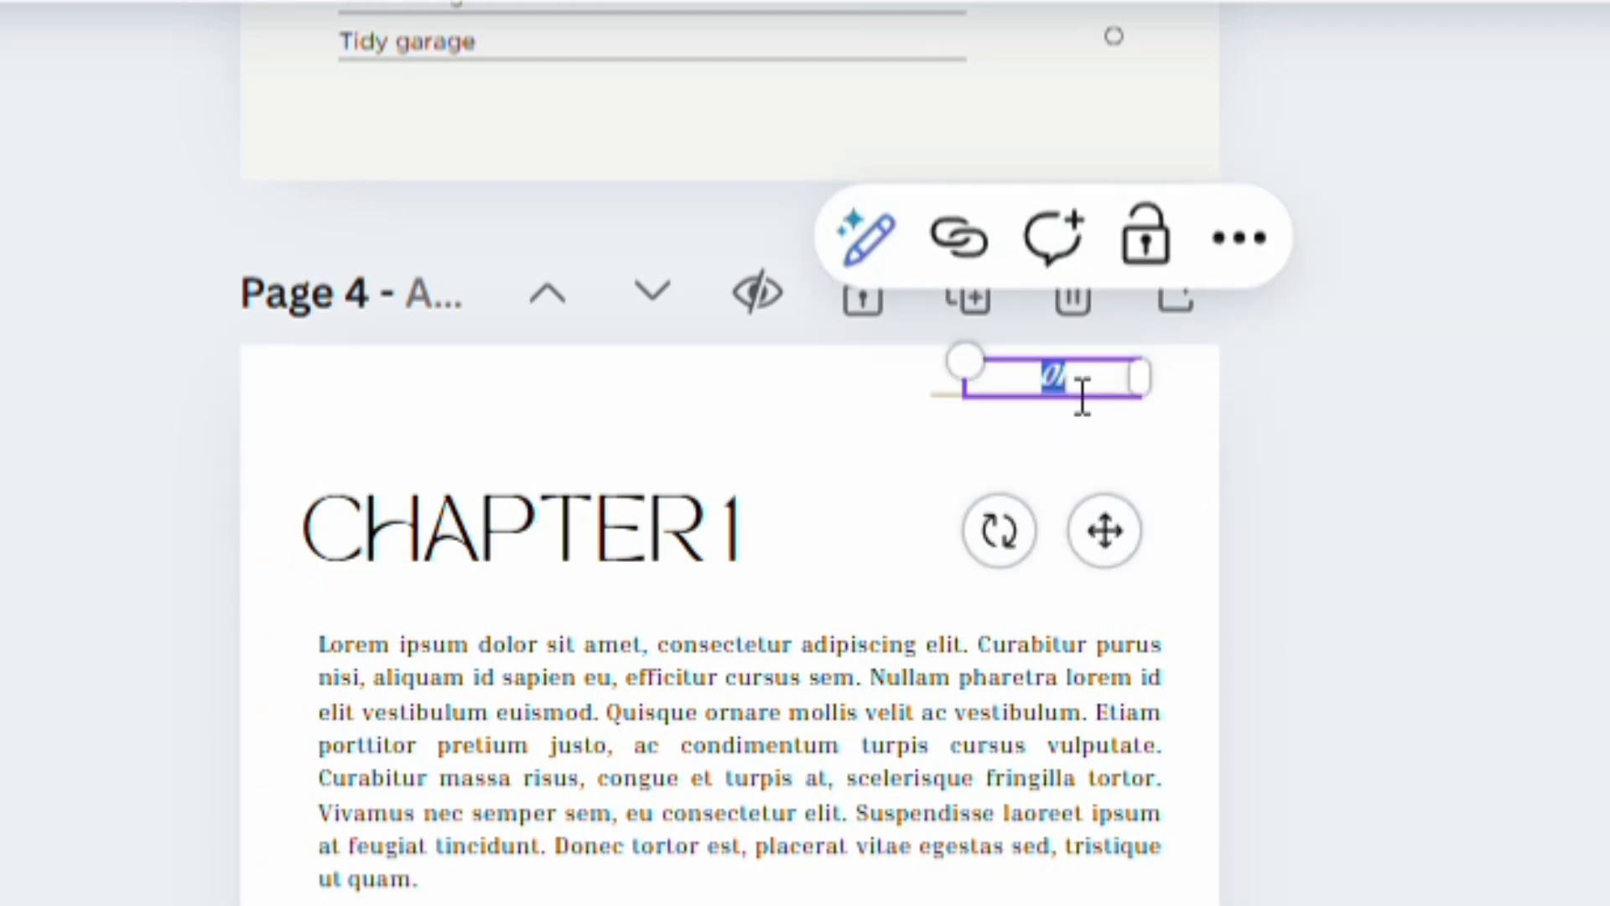
click(834, 798)
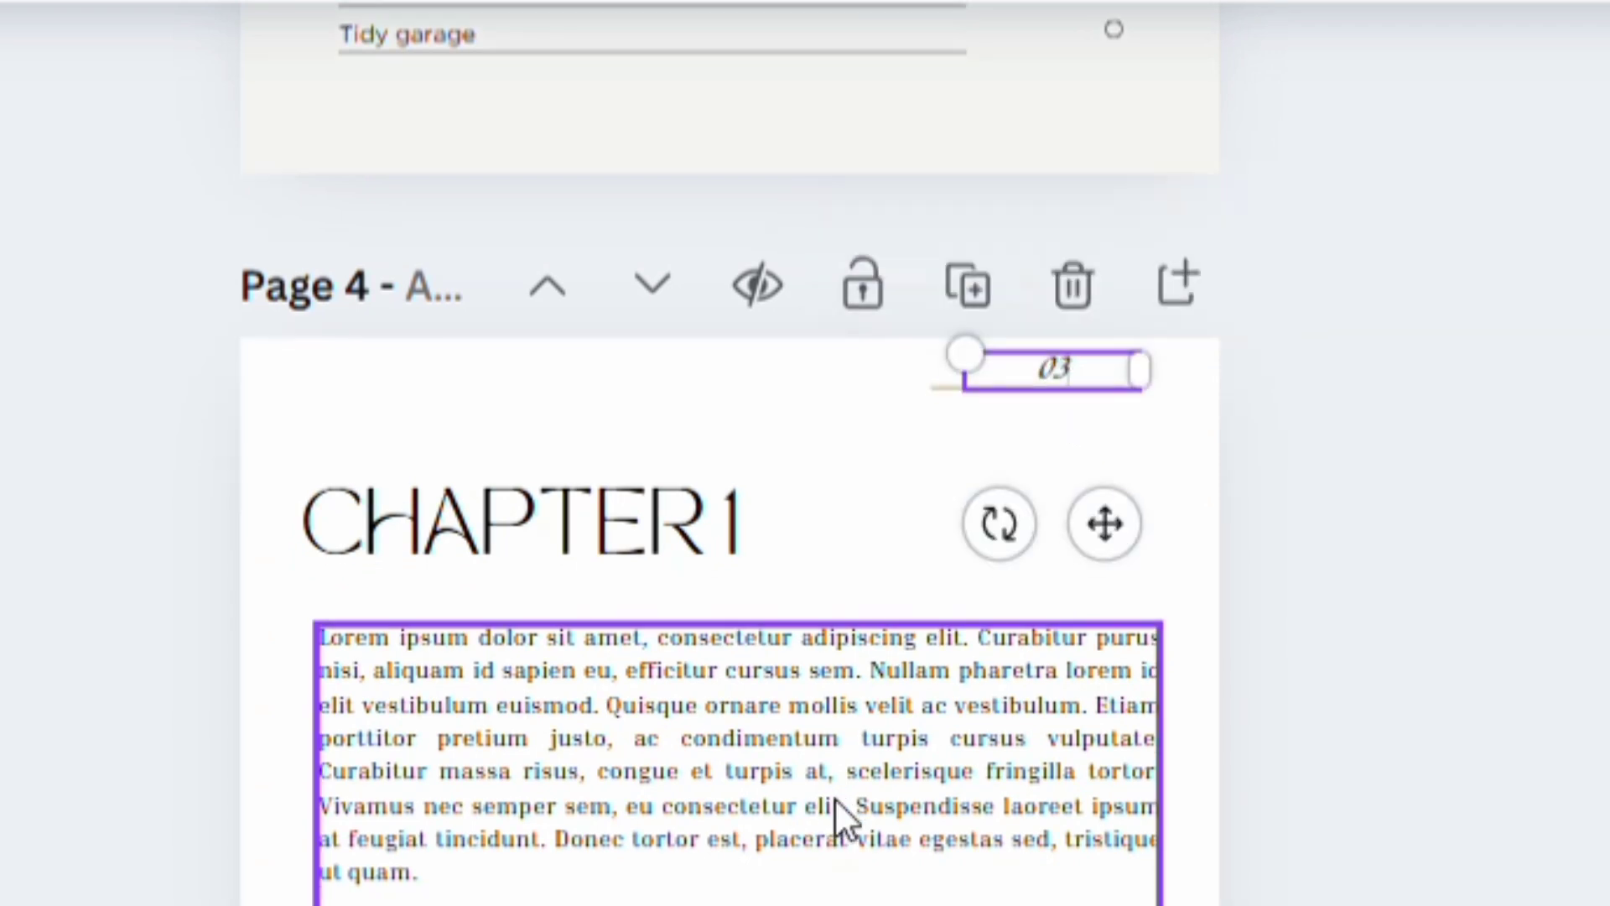
Change the page number beside the References heading on page 5 to "04".
scroll(839, 797, down, 10)
scroll(1025, 661, down, 7)
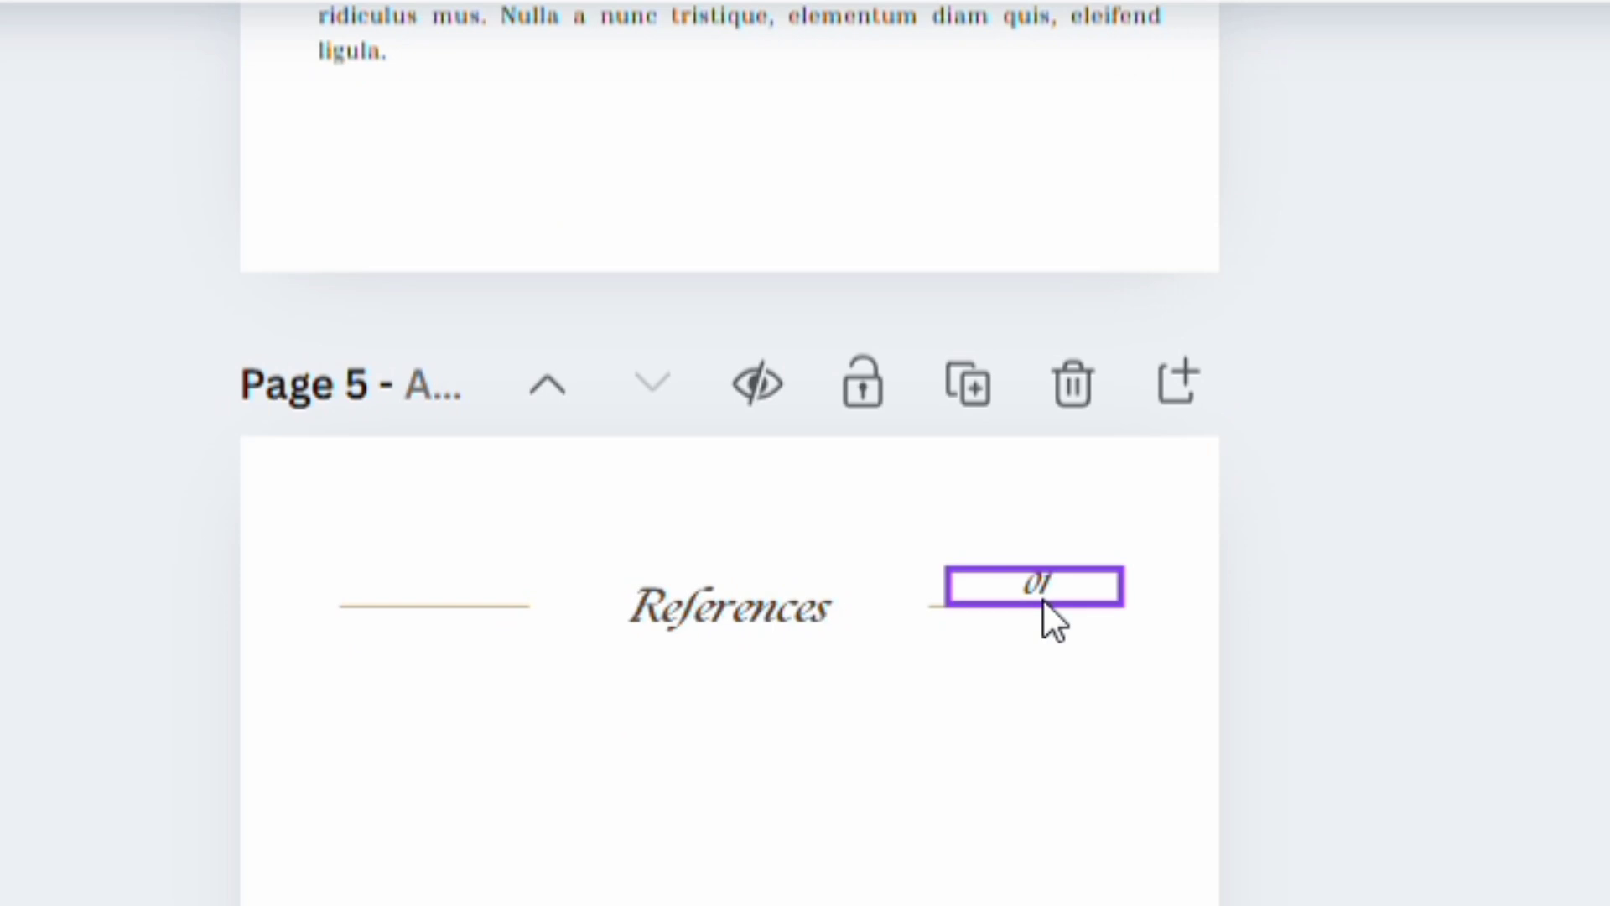
click(1065, 623)
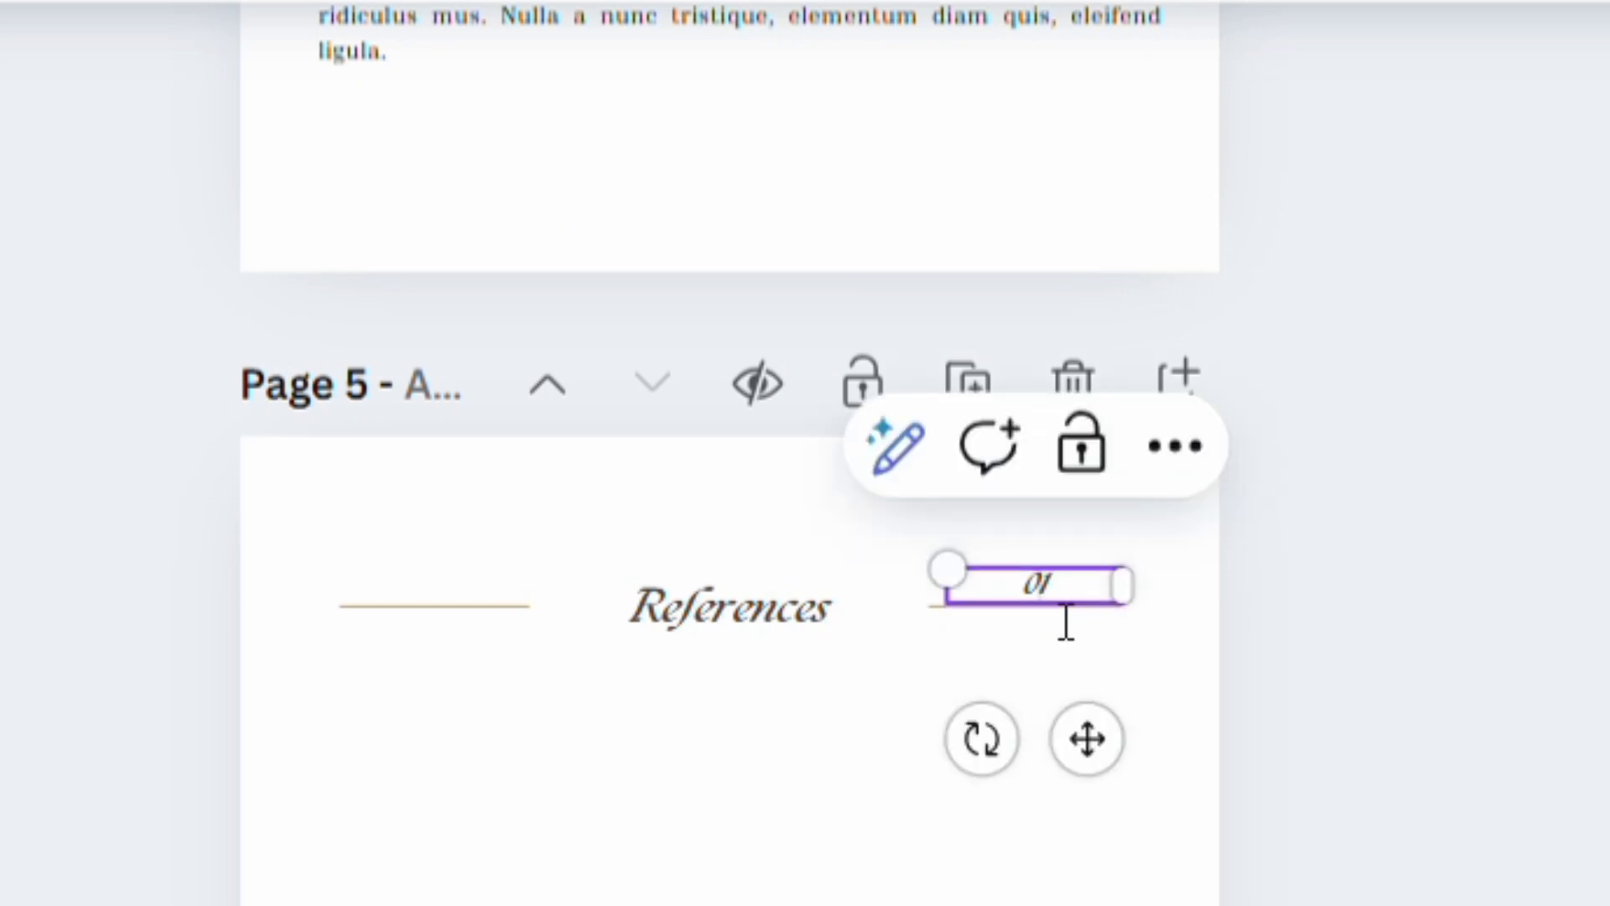
double_click(1065, 622)
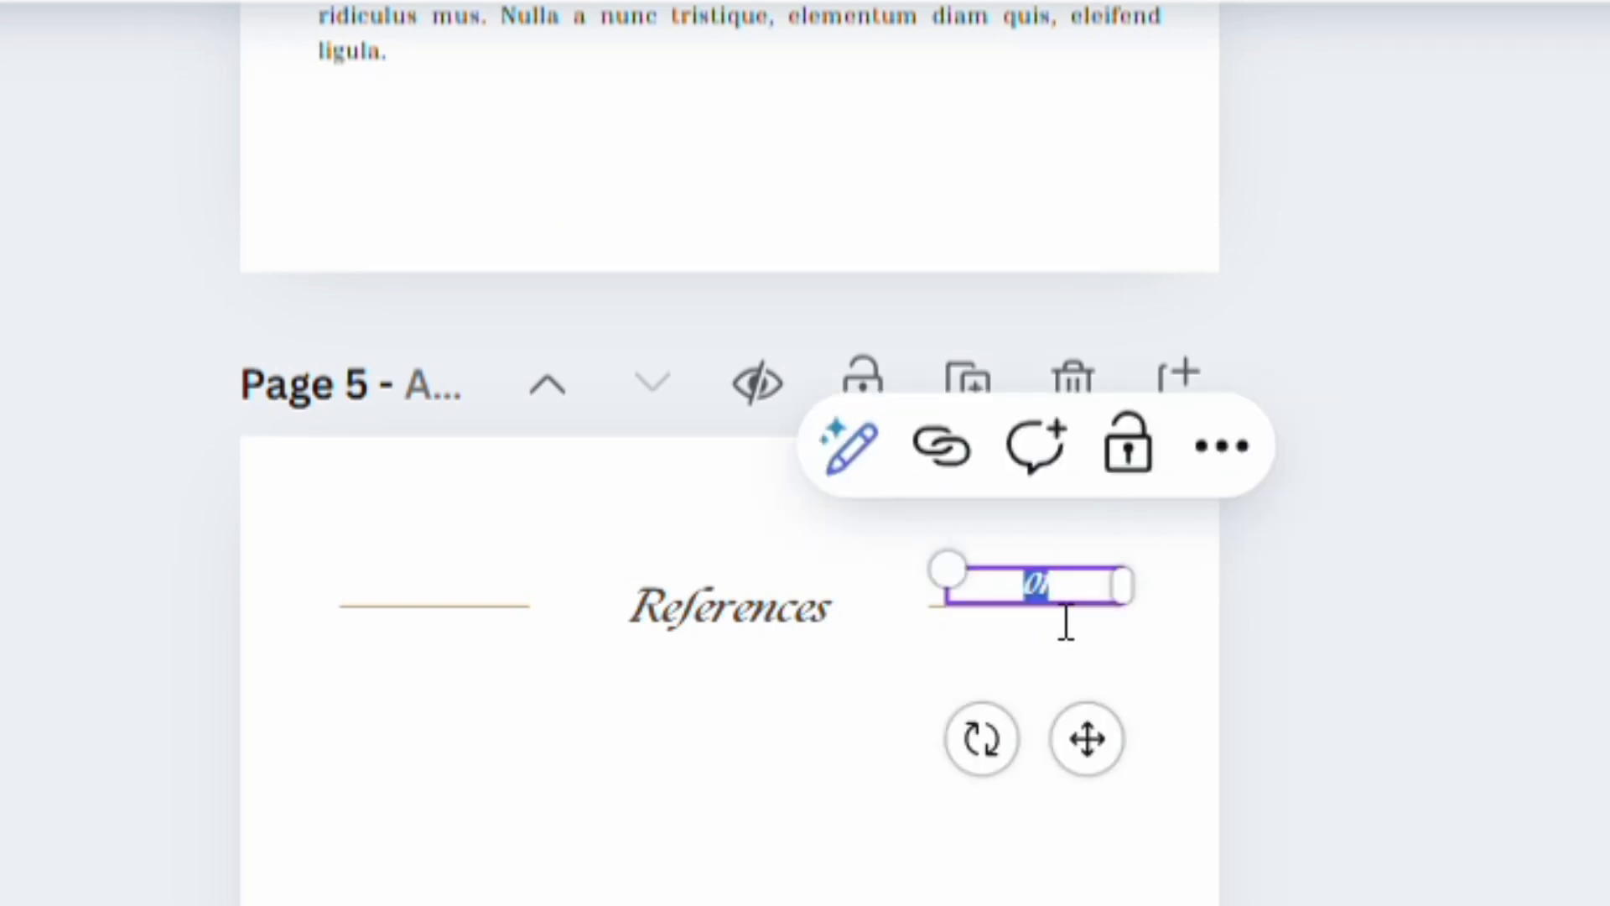
text(04)
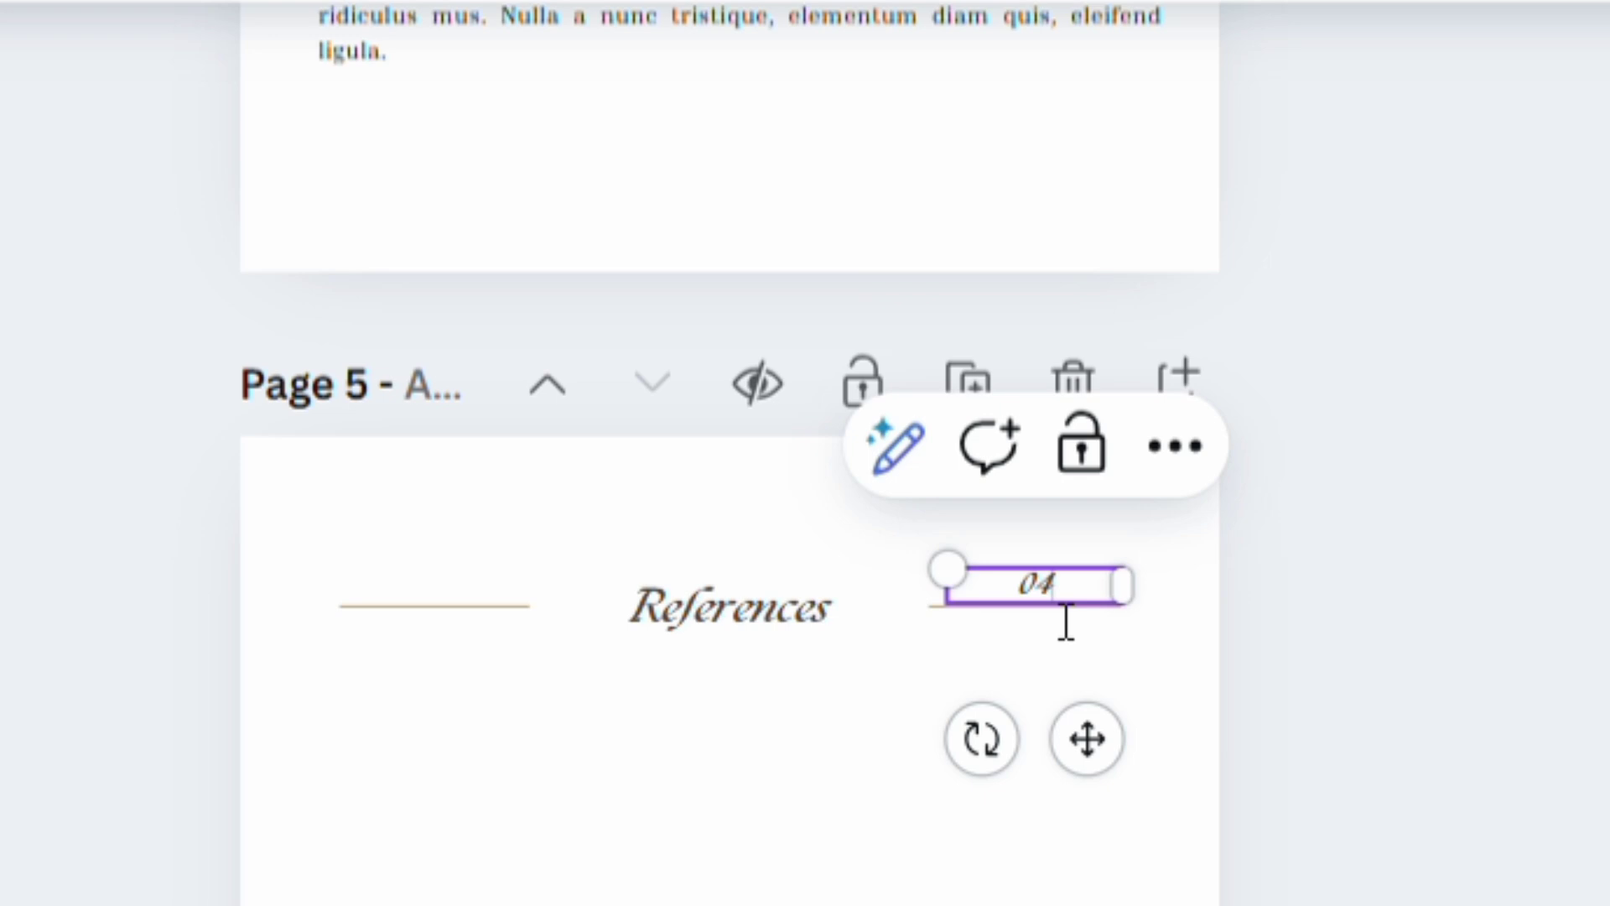
click(1349, 666)
scroll(1125, 755, down, 3)
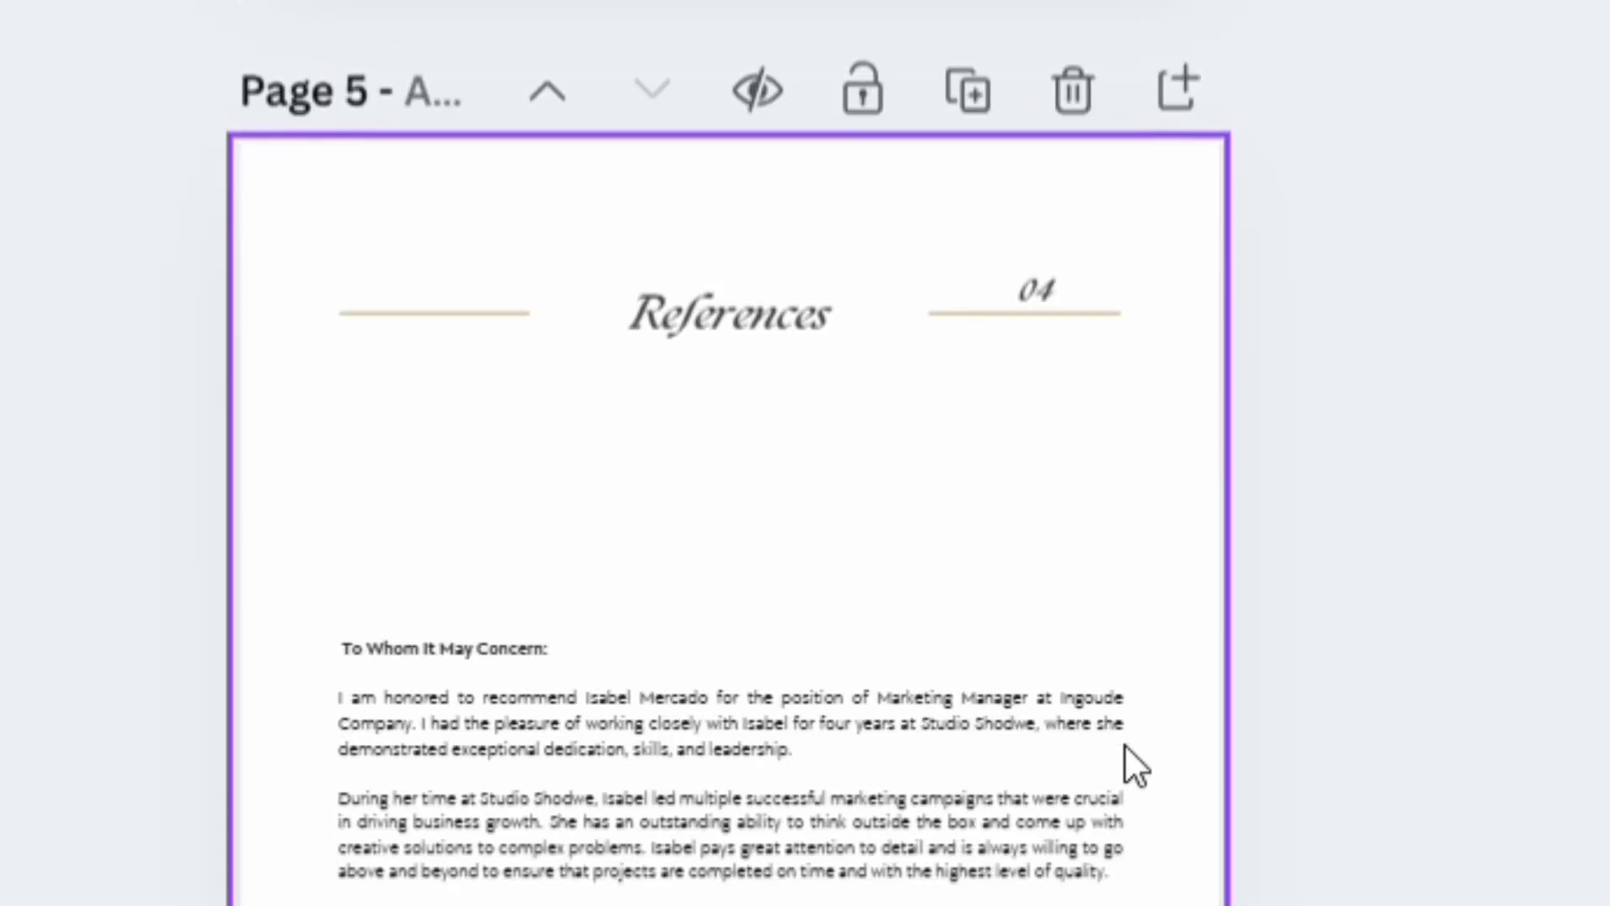
Review the page numbers, header lines and contents of pages 2 to 5 of the e-book.
scroll(1124, 722, up, 12)
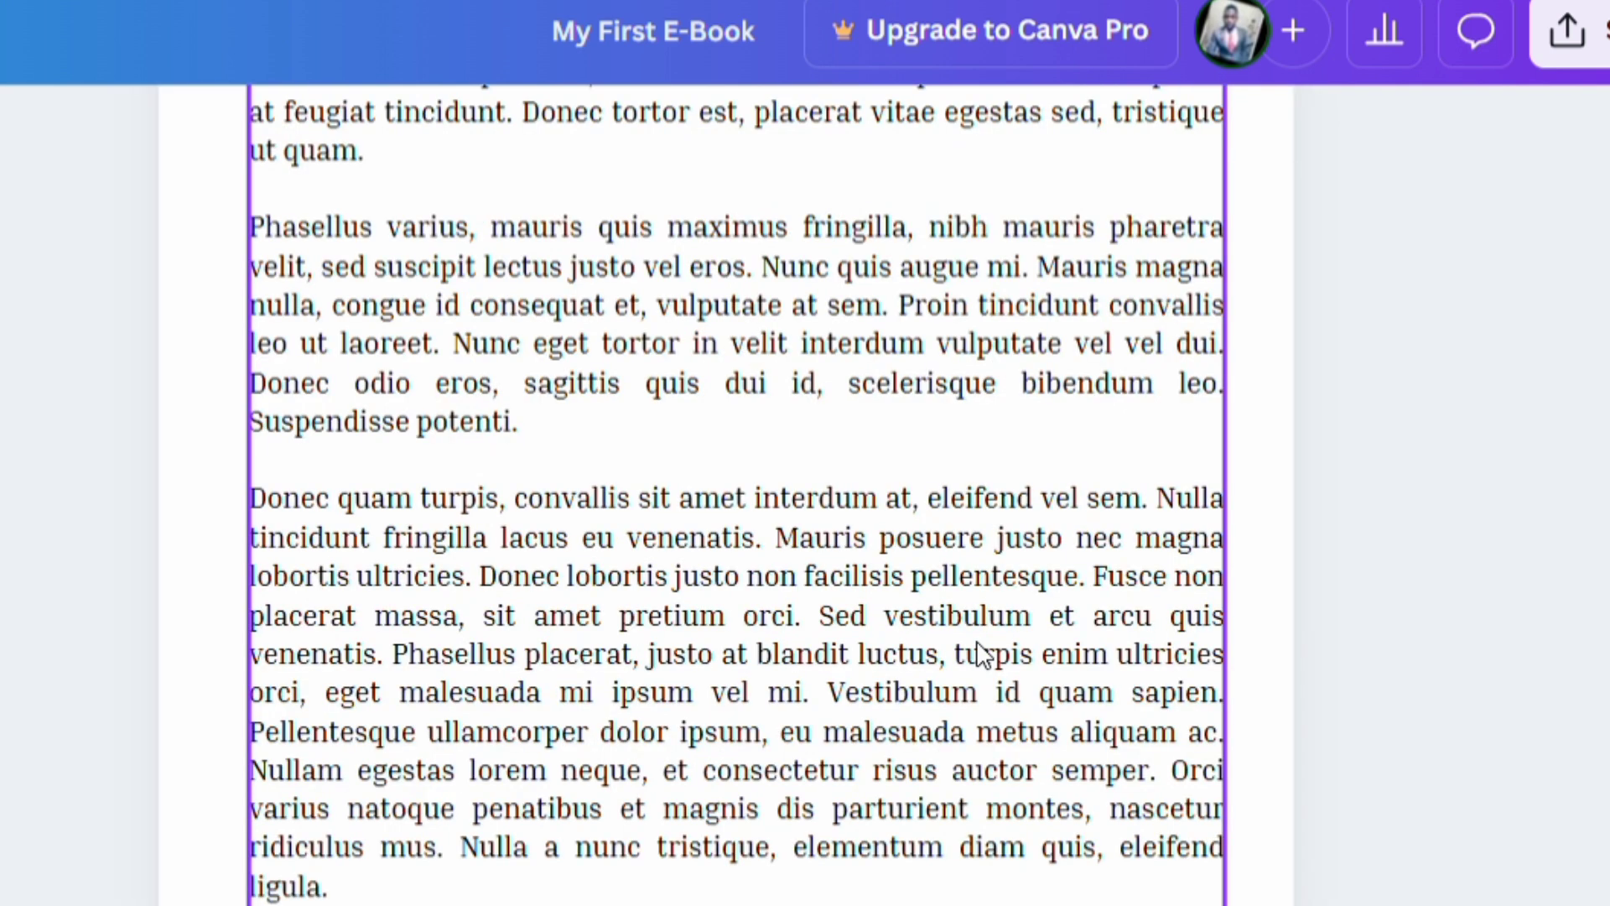
scroll(862, 637, up, 20)
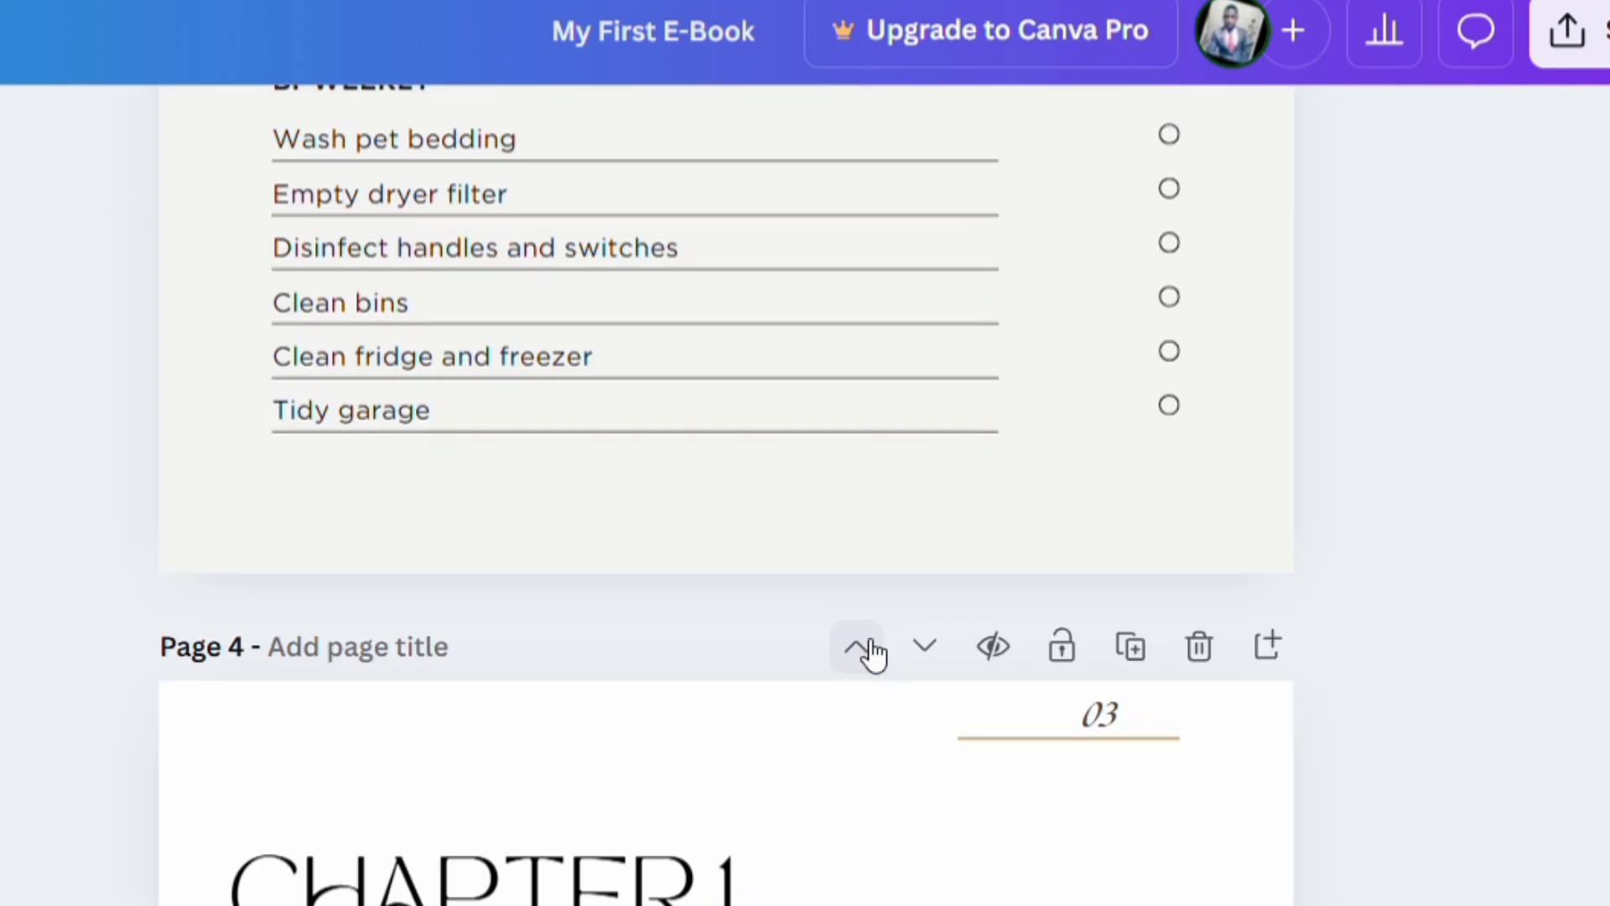
scroll(862, 637, up, 2)
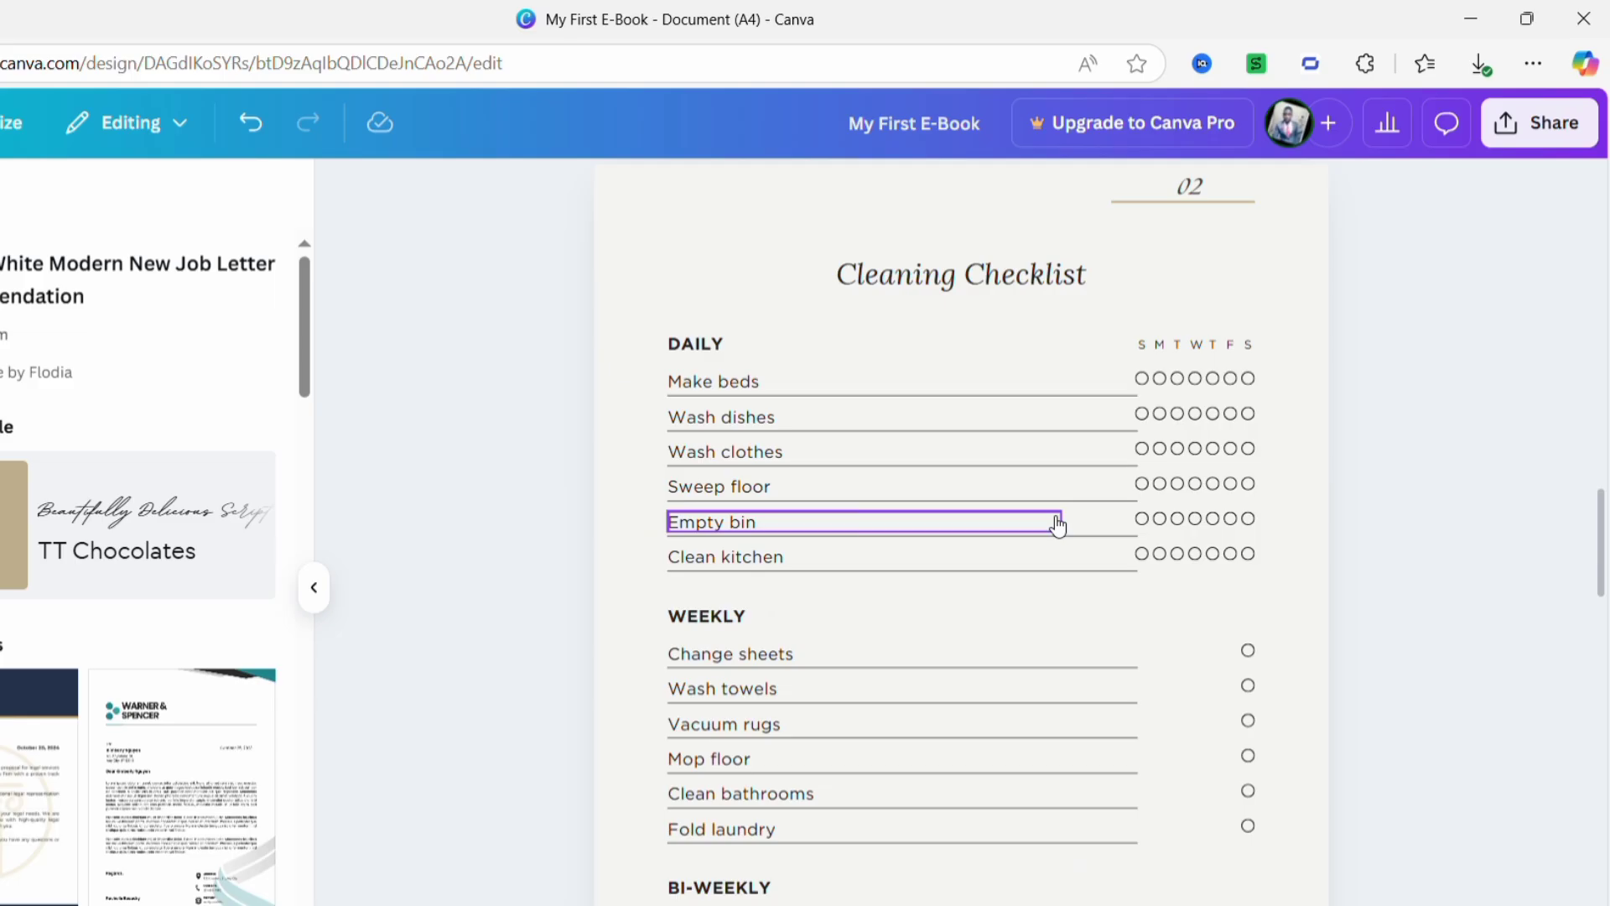
scroll(1049, 525, up, 5)
scroll(1049, 535, up, 2)
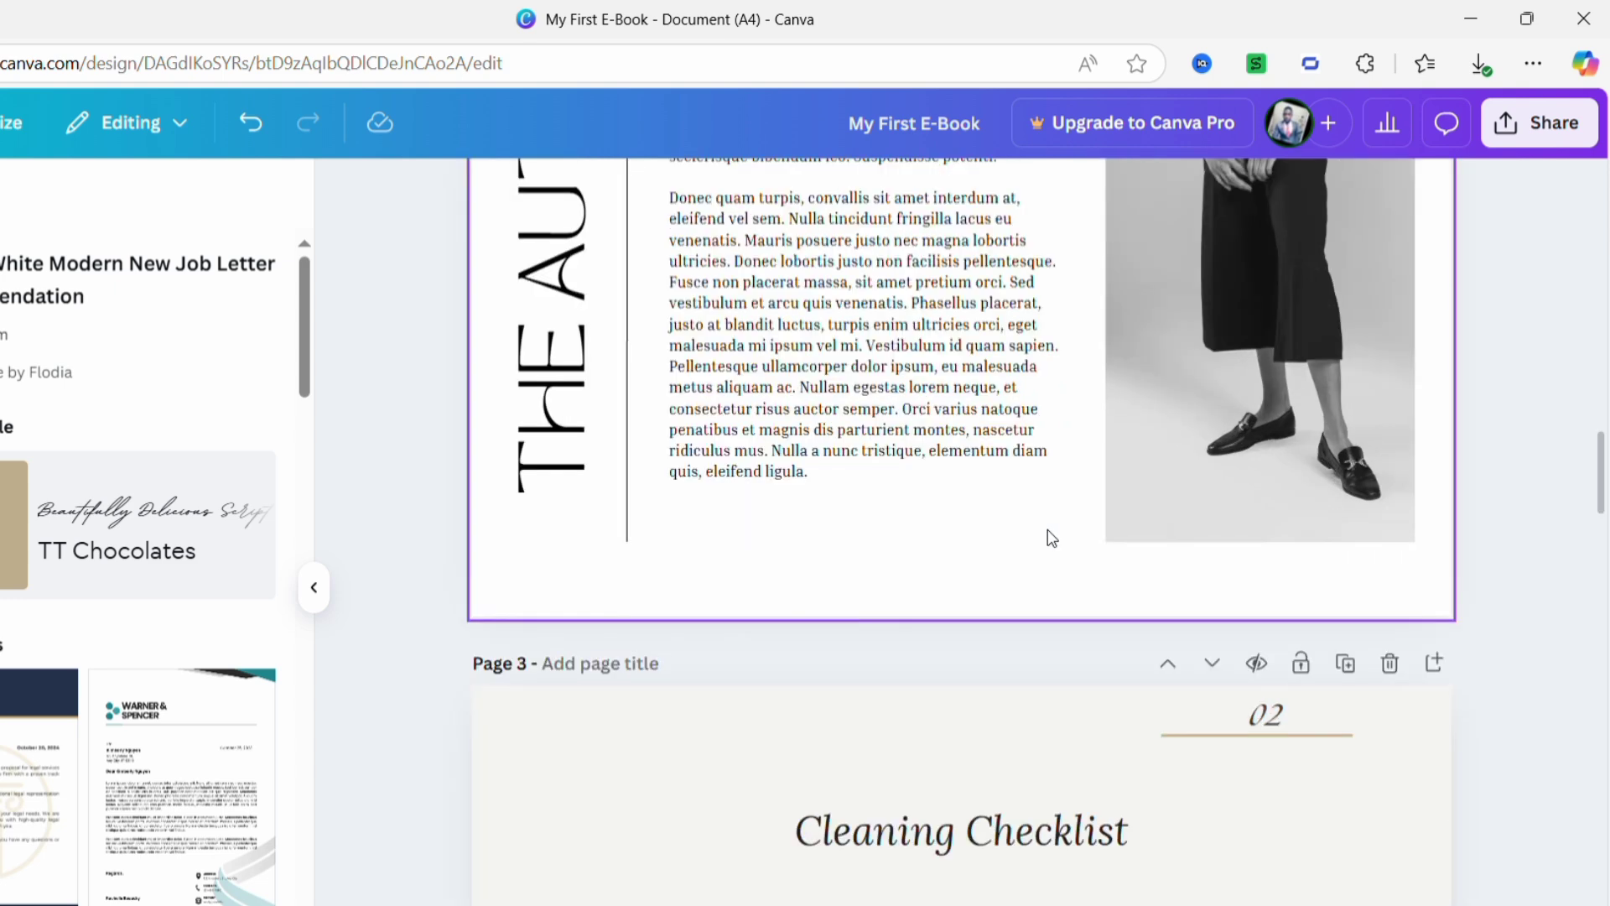
scroll(1051, 537, up, 2)
scroll(1050, 532, up, 8)
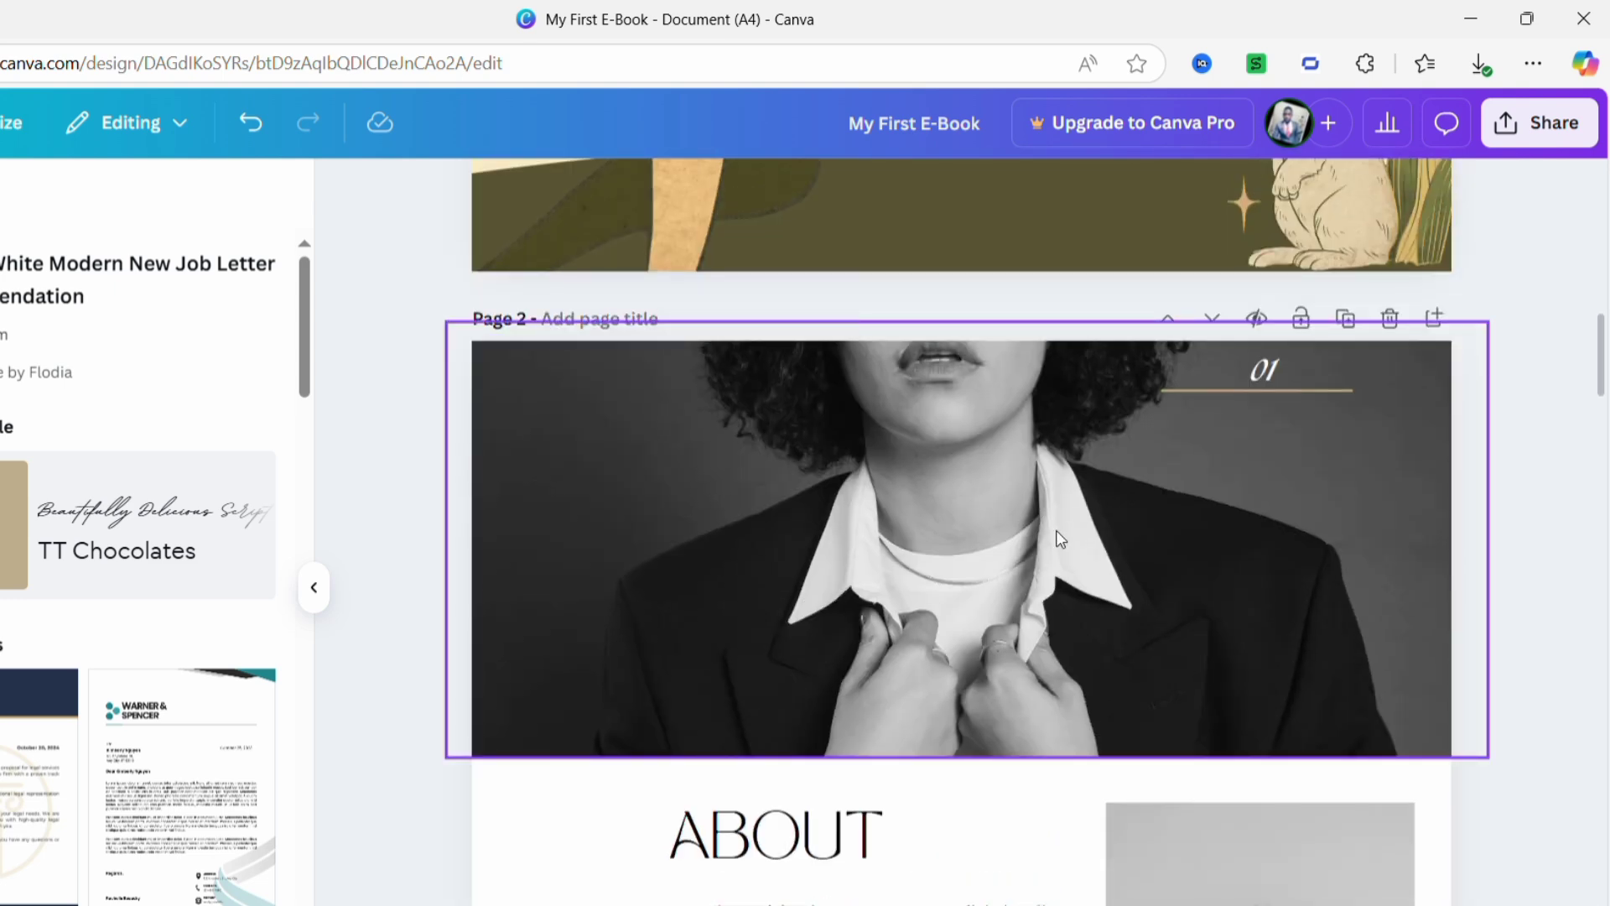
scroll(1057, 536, down, 6)
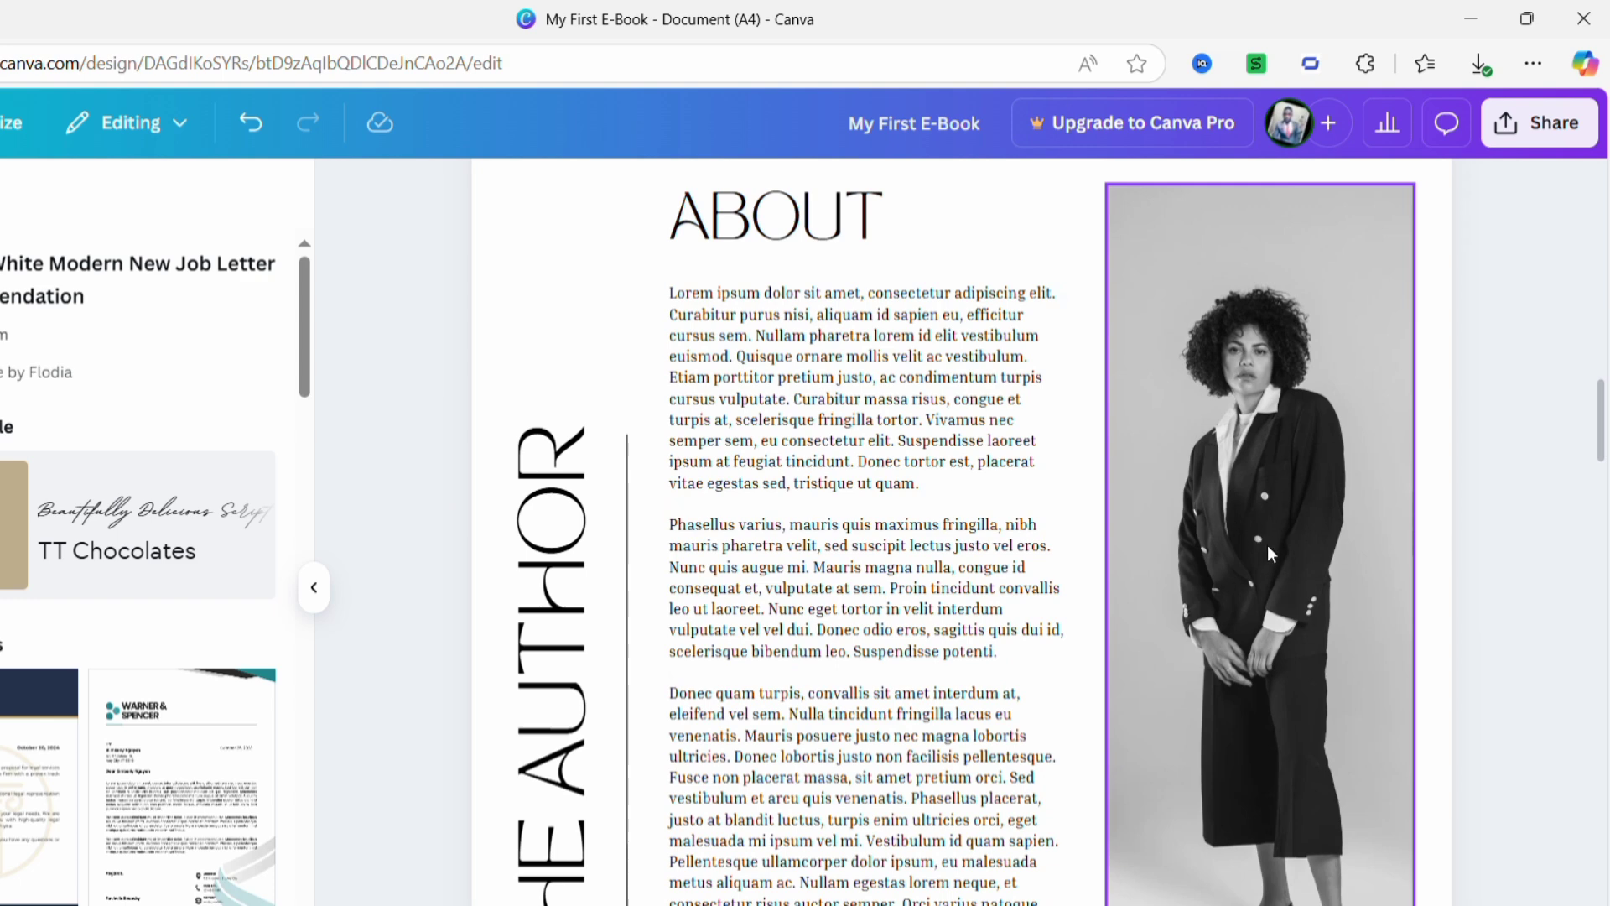
scroll(1268, 546, down, 8)
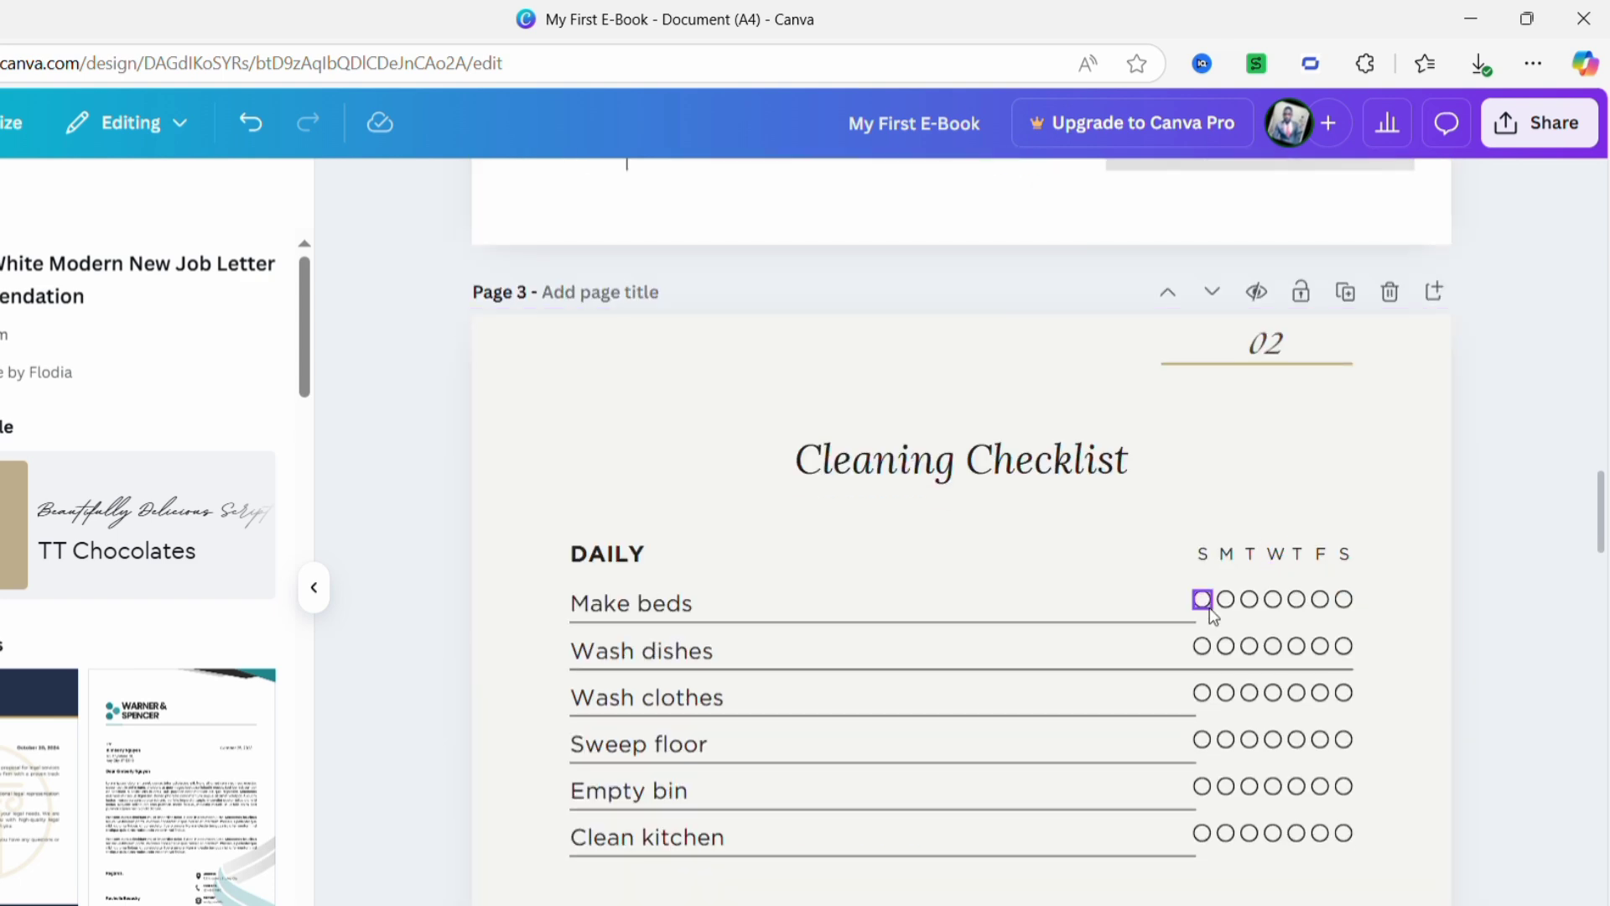
scroll(1211, 610, down, 9)
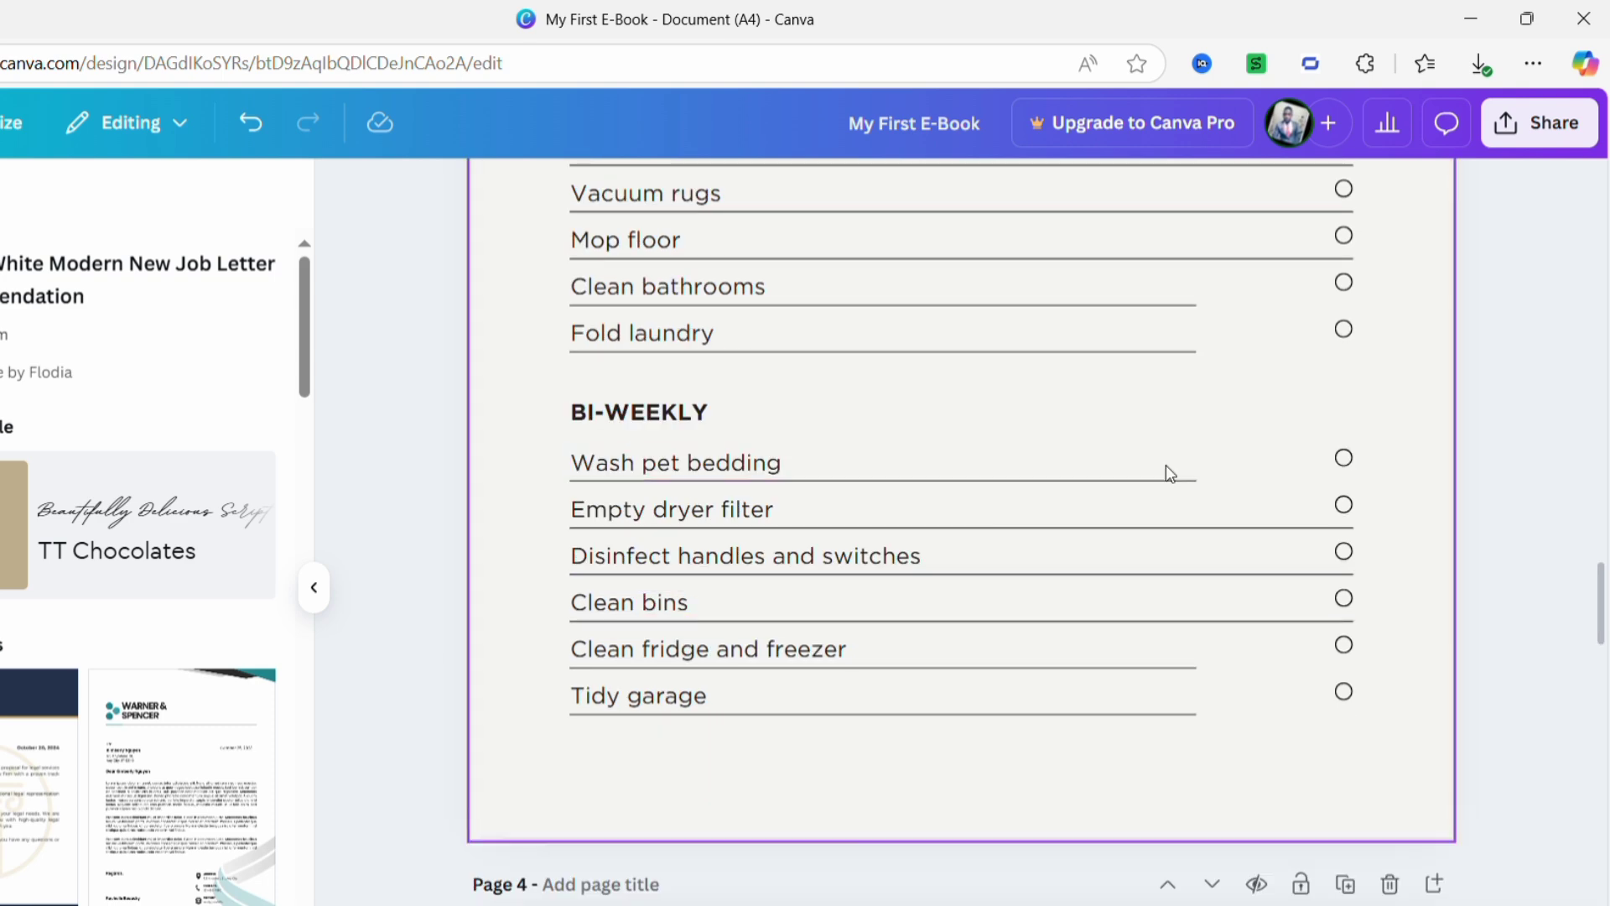
scroll(793, 605, down, 5)
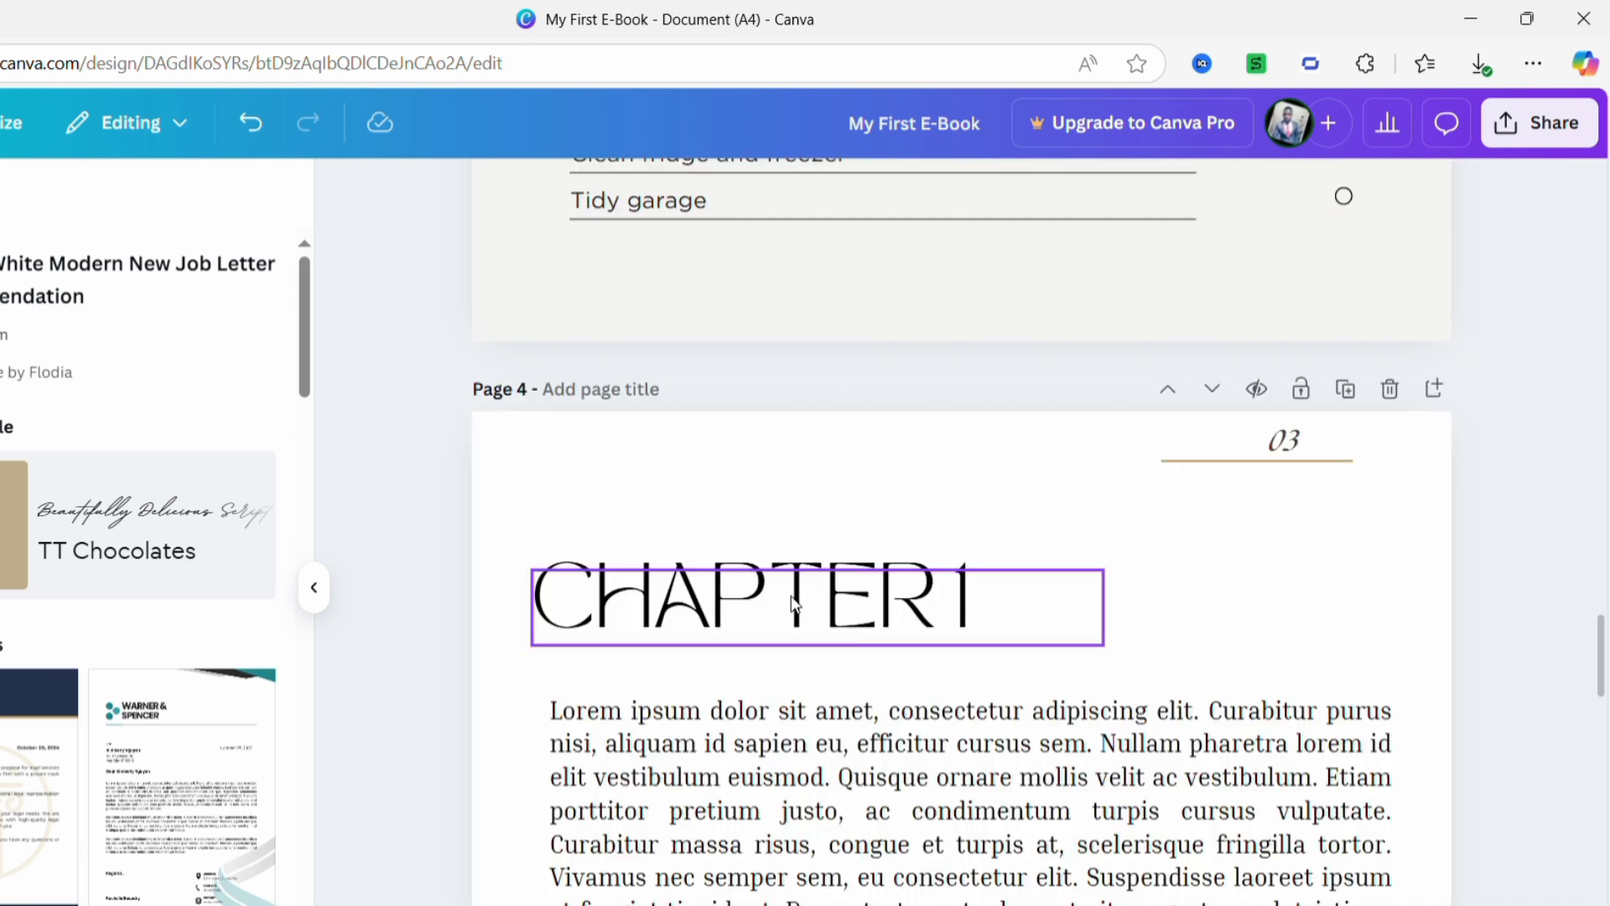
scroll(796, 604, down, 10)
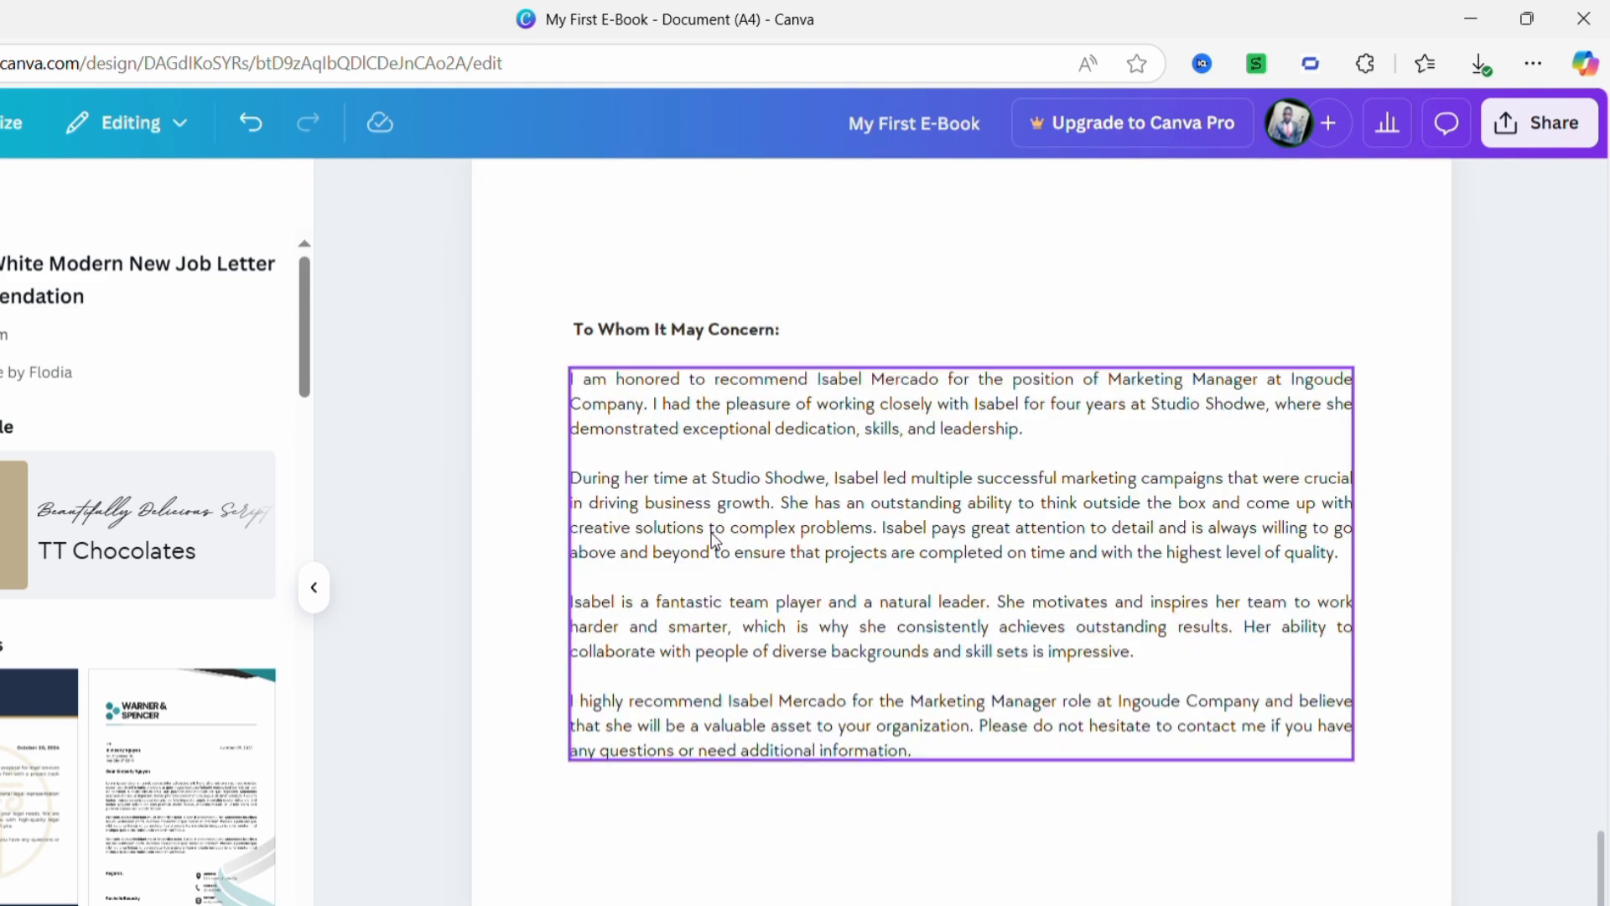
scroll(714, 539, down, 1)
scroll(1024, 657, down, 4)
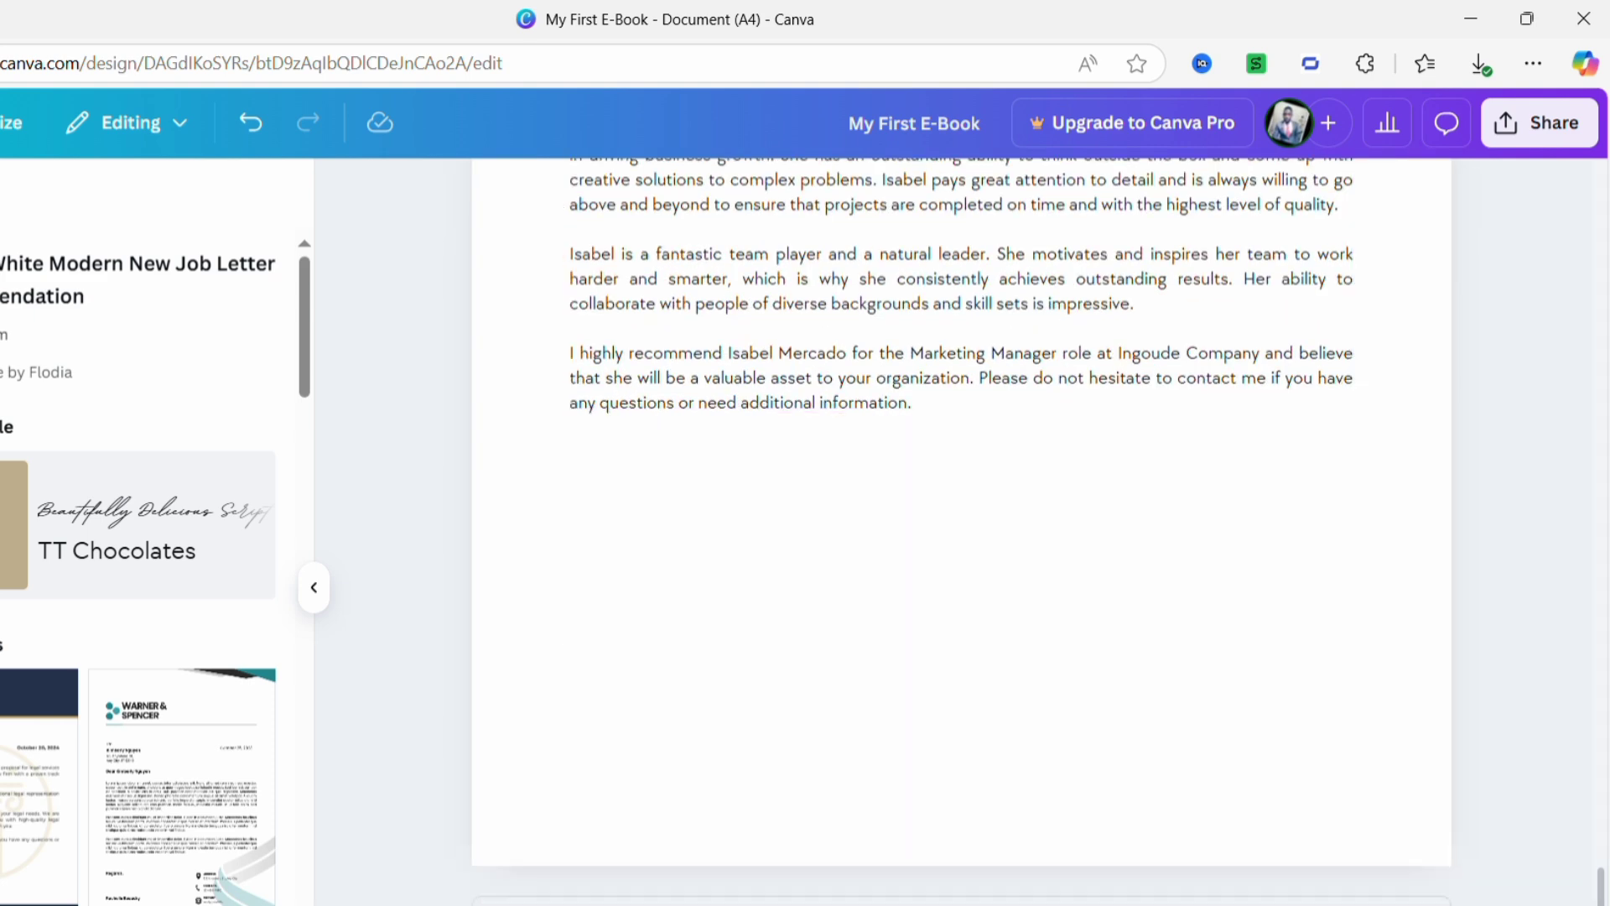
Download all 5 pages of the e-book as a PDF Standard file.
click(1540, 124)
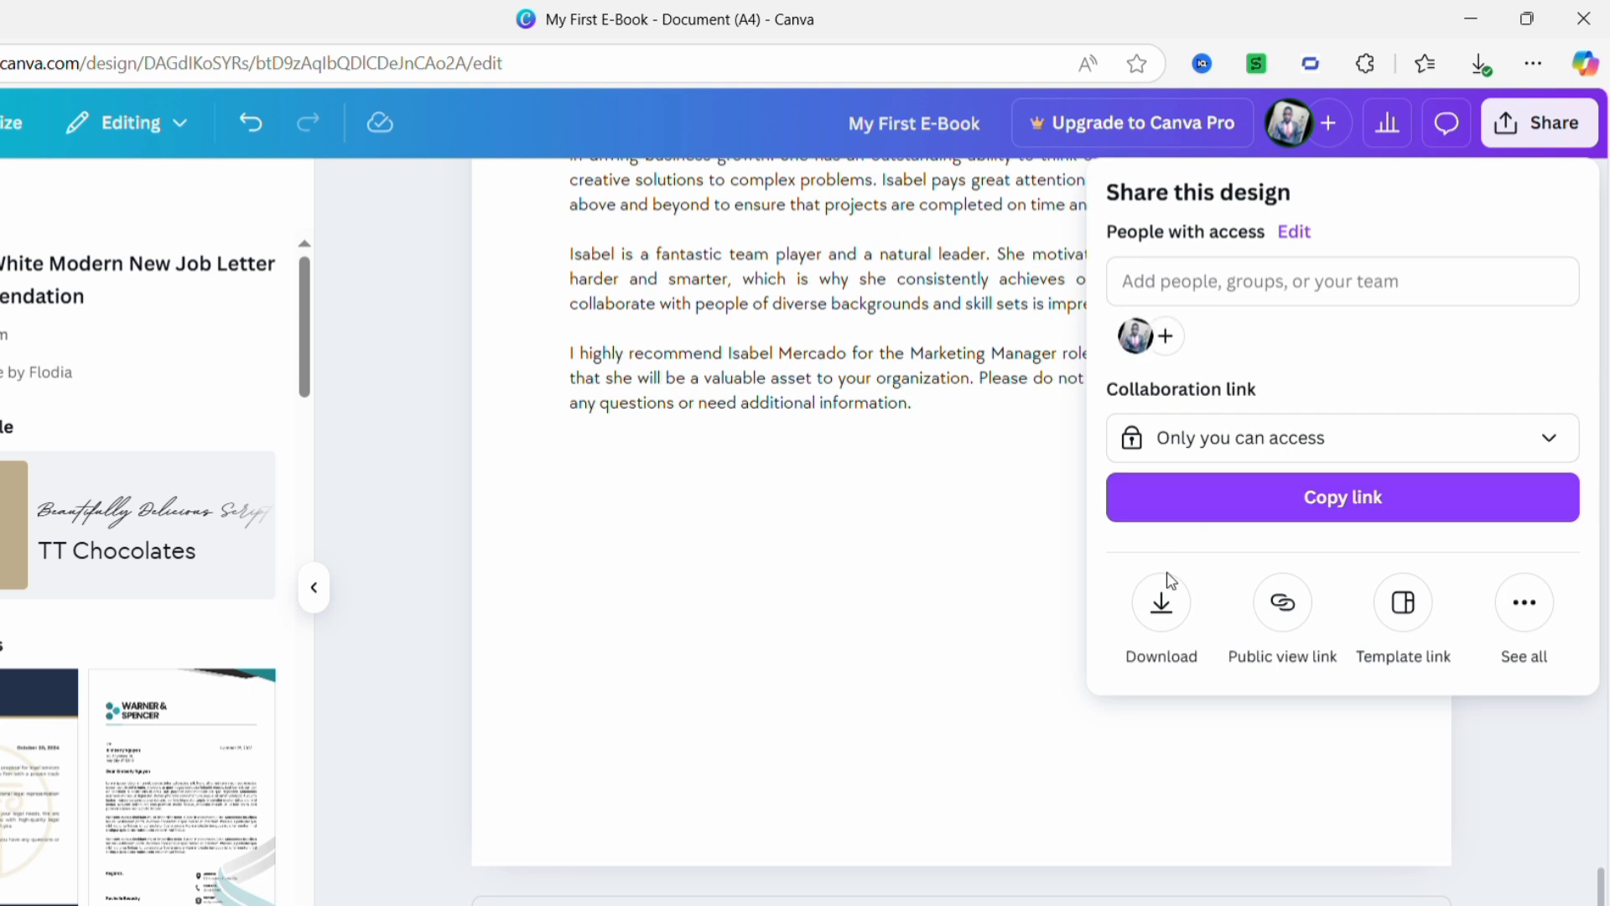
click(1172, 628)
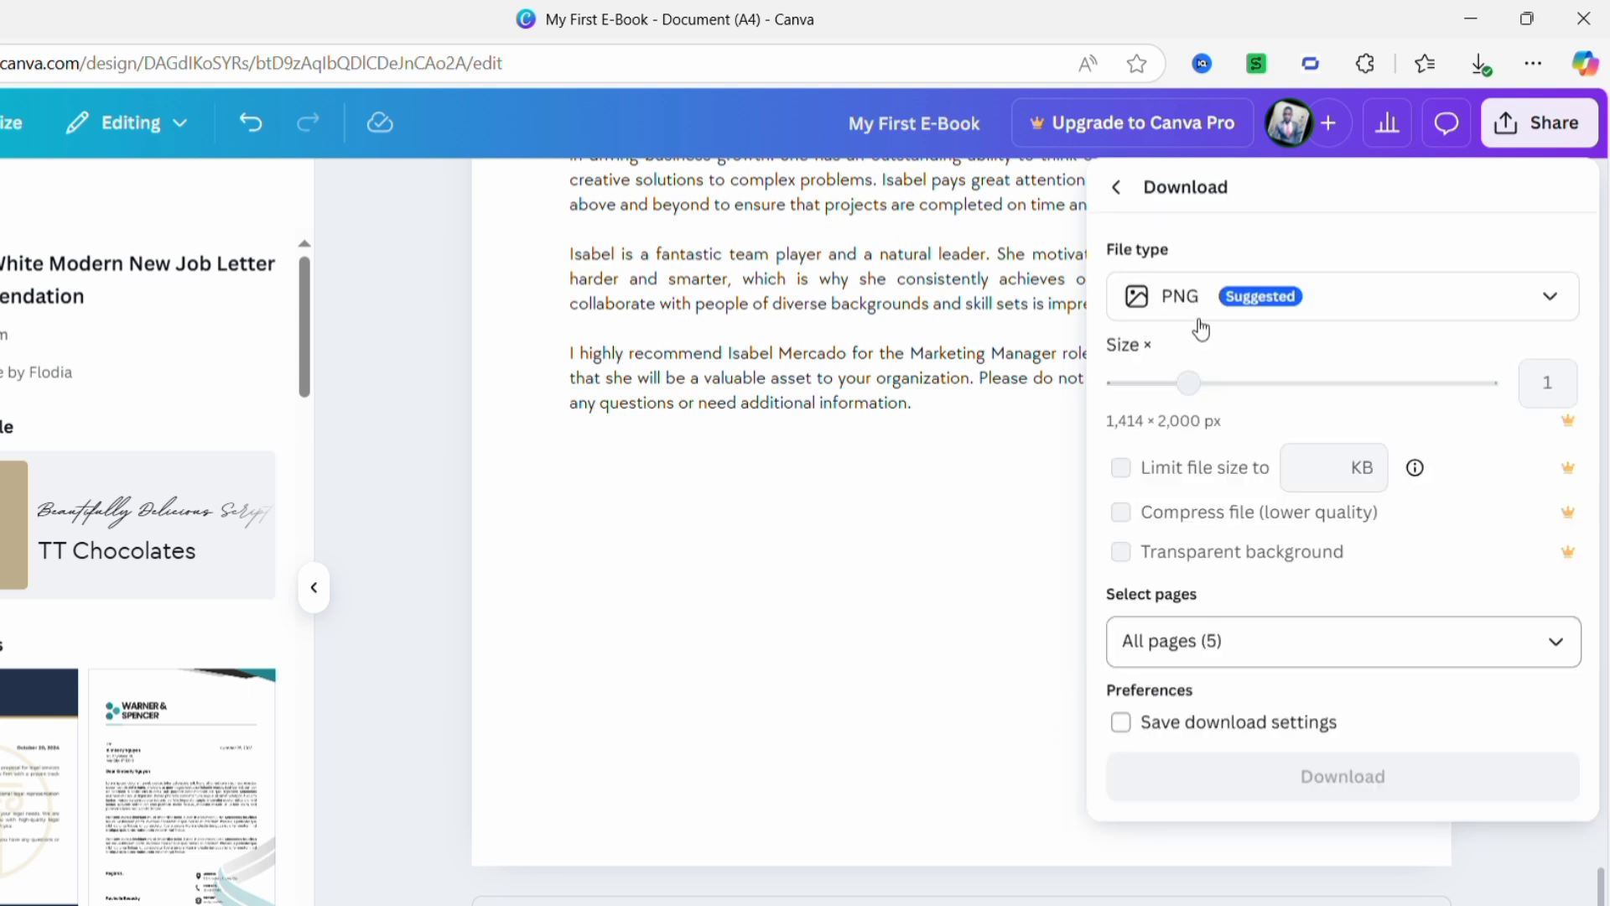
click(1206, 322)
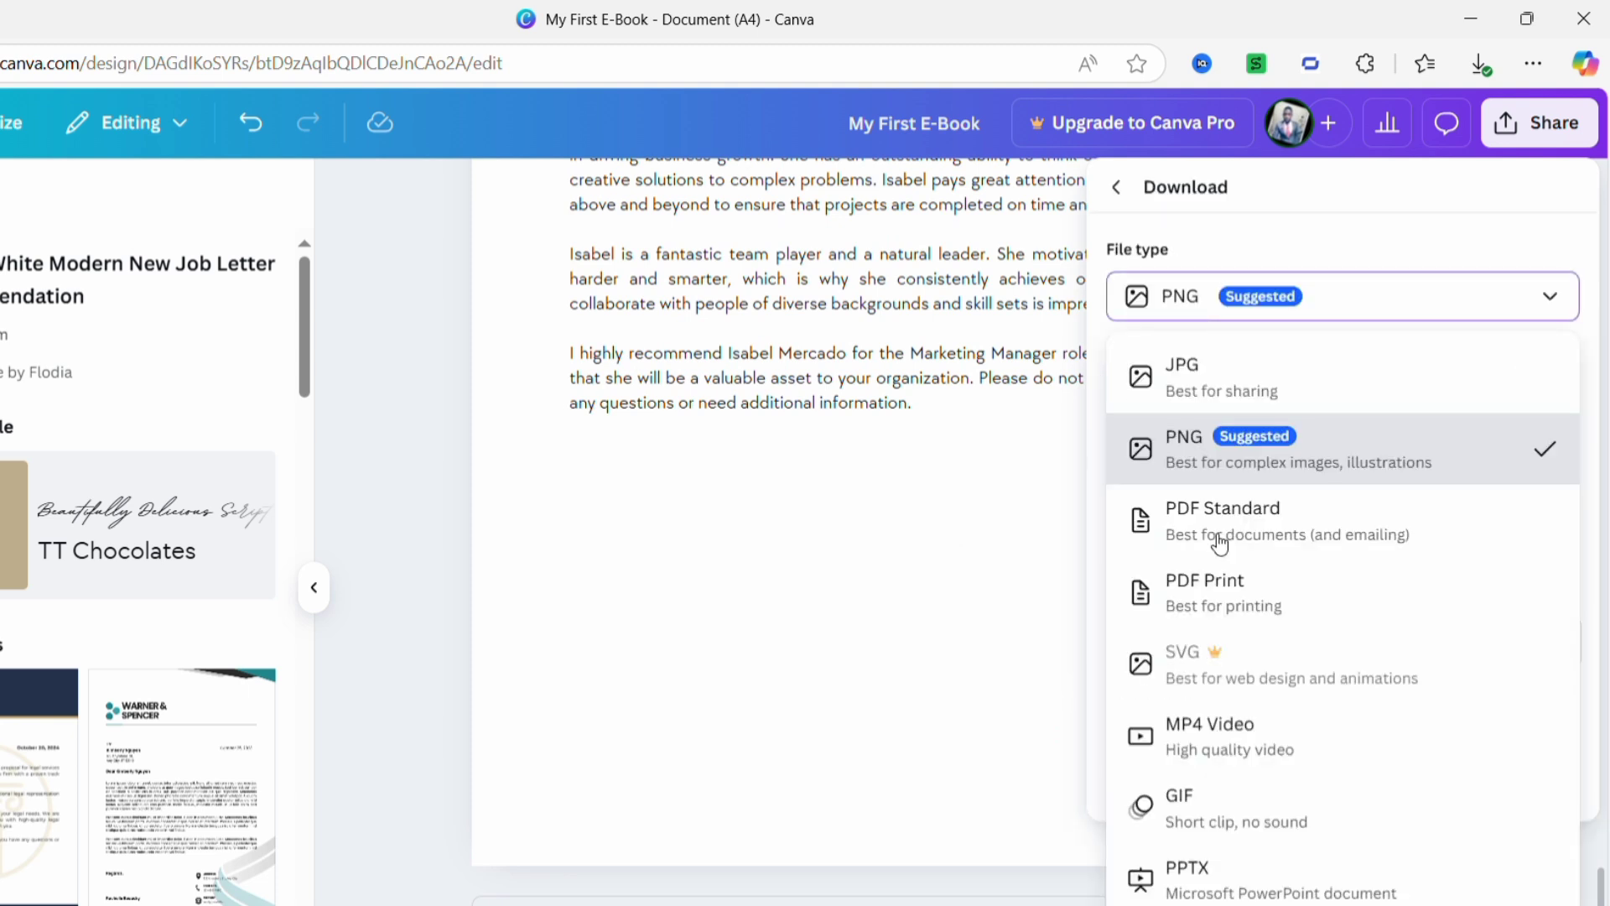
click(1191, 490)
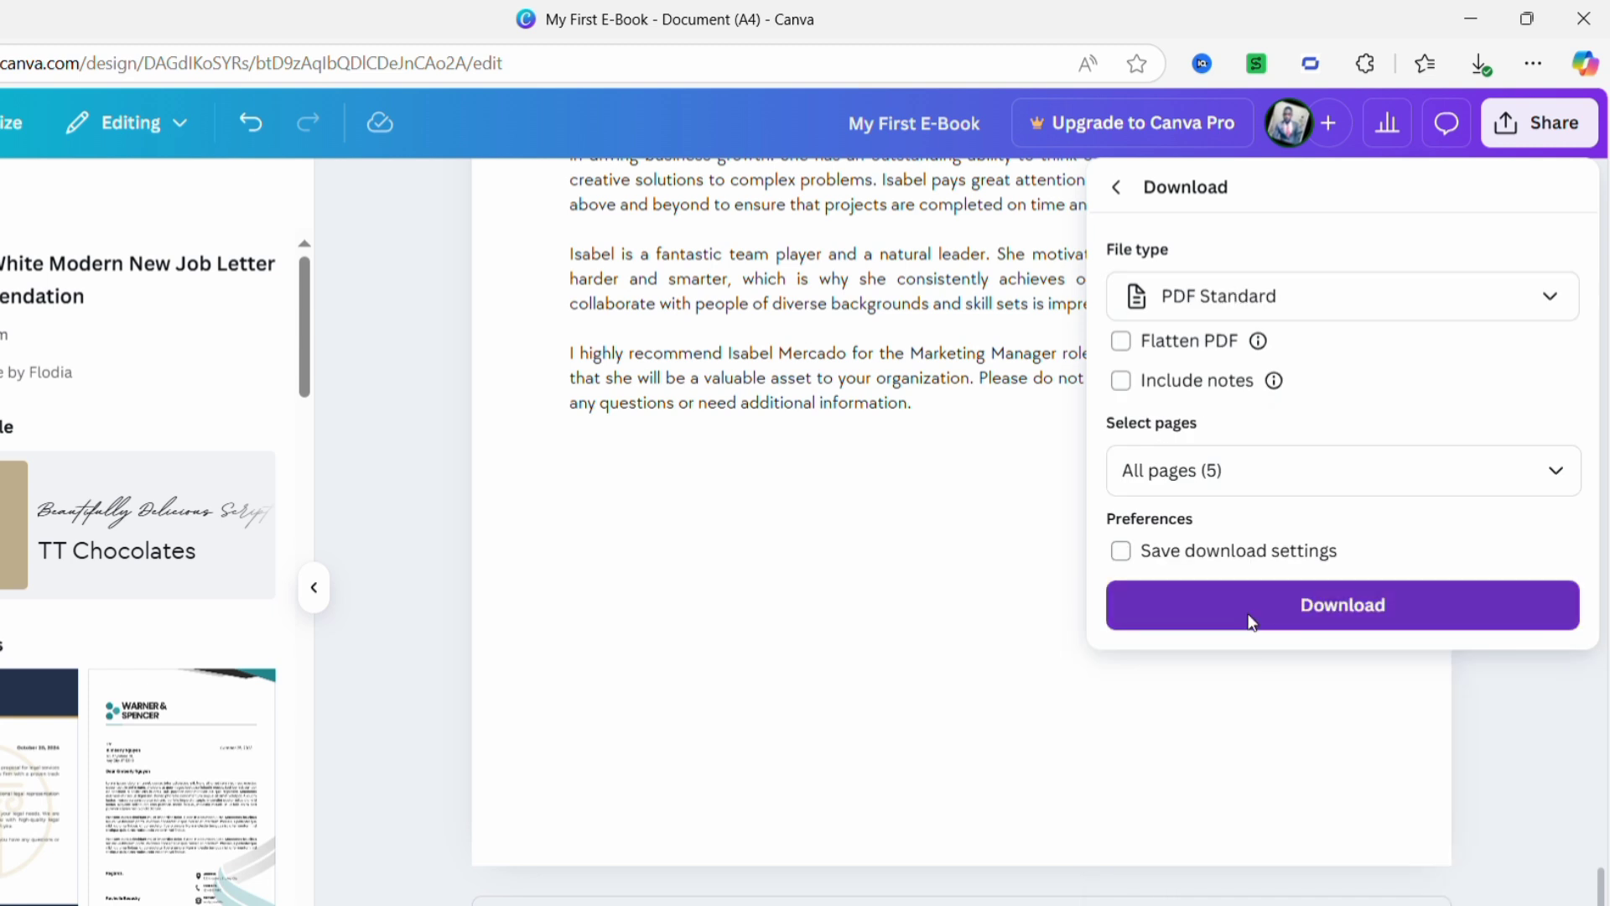
click(1251, 623)
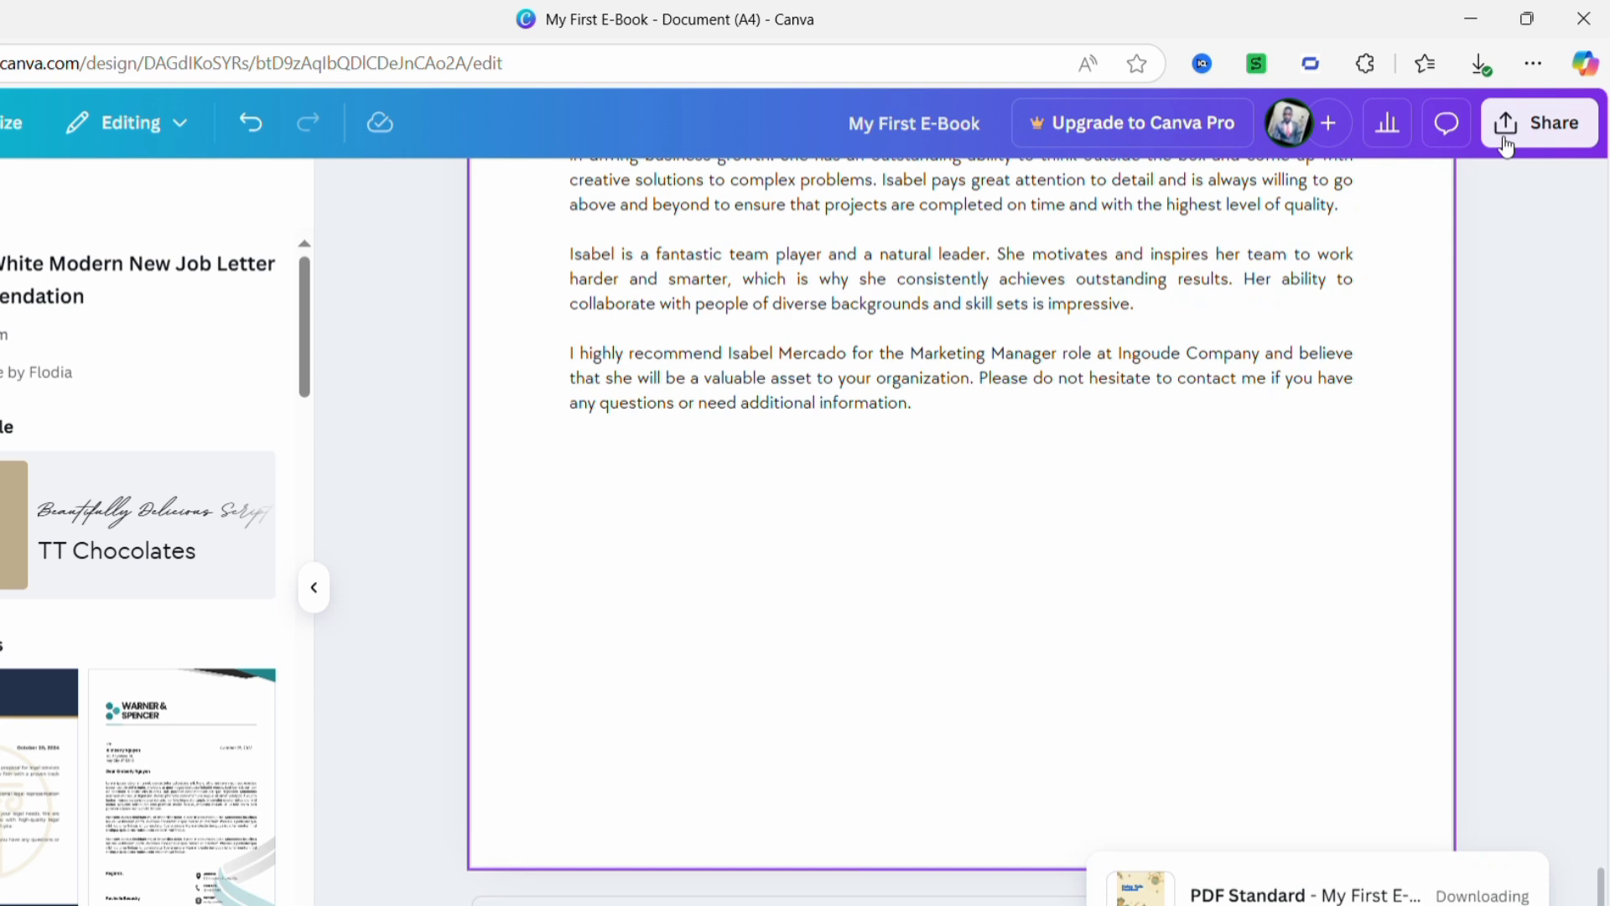